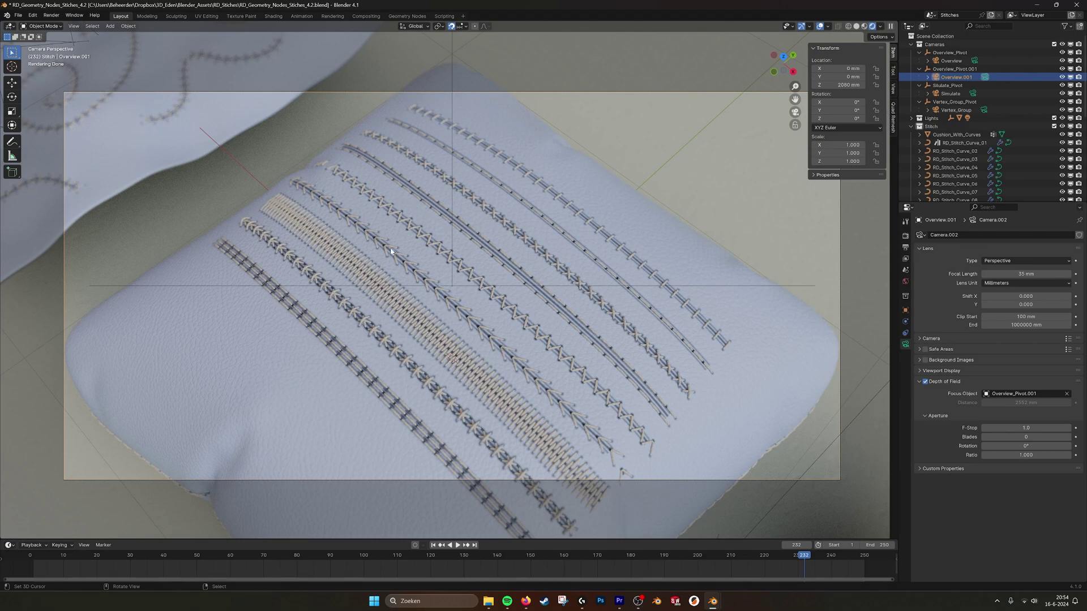
# Step: Check the installed Blender version in the program's About information and close it
pyautogui.click(7, 16)
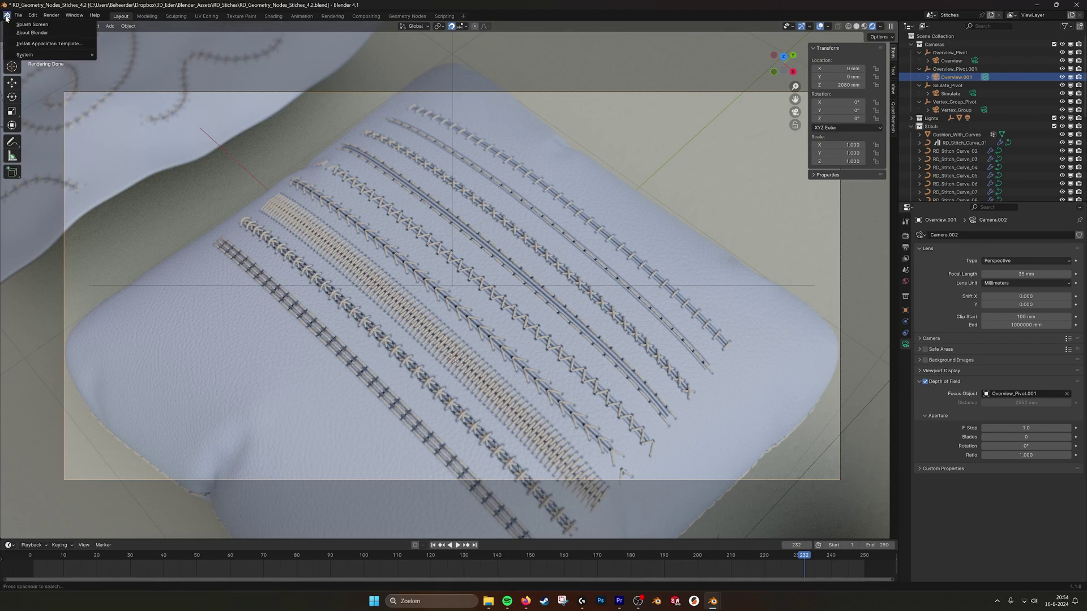
pyautogui.click(27, 34)
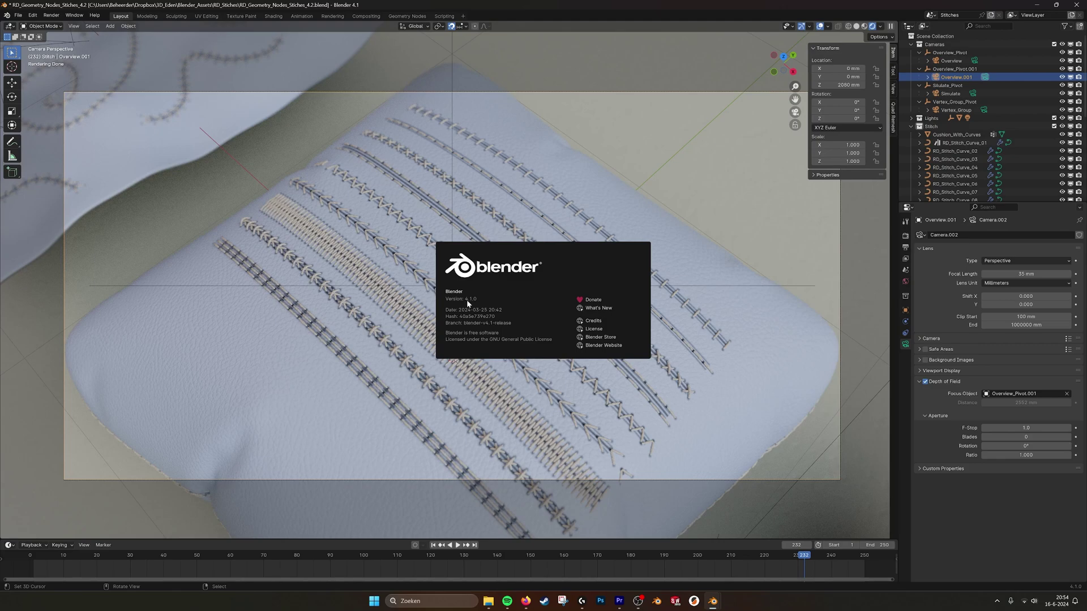
pyautogui.click(700, 160)
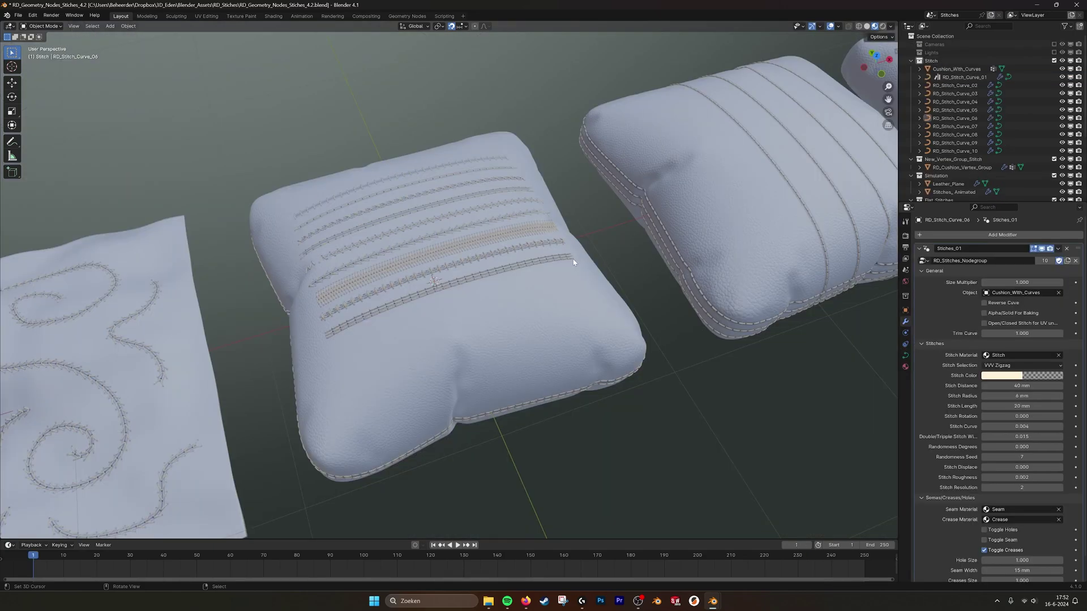
# Step: Examine the row of stitched cushions and the stitch patterns on the Cushion_With_Curves pillow
pyautogui.scroll(-5, 572, 258)
pyautogui.scroll(6, 592, 255)
pyautogui.keyDown('shift'); pyautogui.moveTo(640, 259); pyautogui.dragTo(614, 265, button='middle'); pyautogui.keyUp('shift')
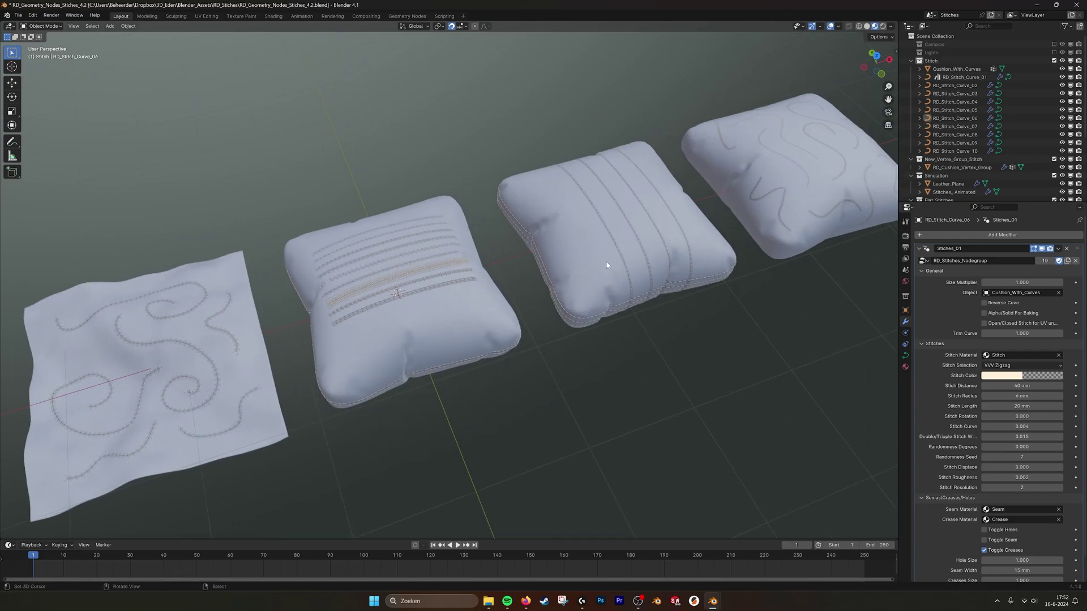
pyautogui.moveTo(406, 292); pyautogui.dragTo(451, 300, button='middle')
pyautogui.scroll(4, 451, 301)
pyautogui.scroll(3, 451, 301)
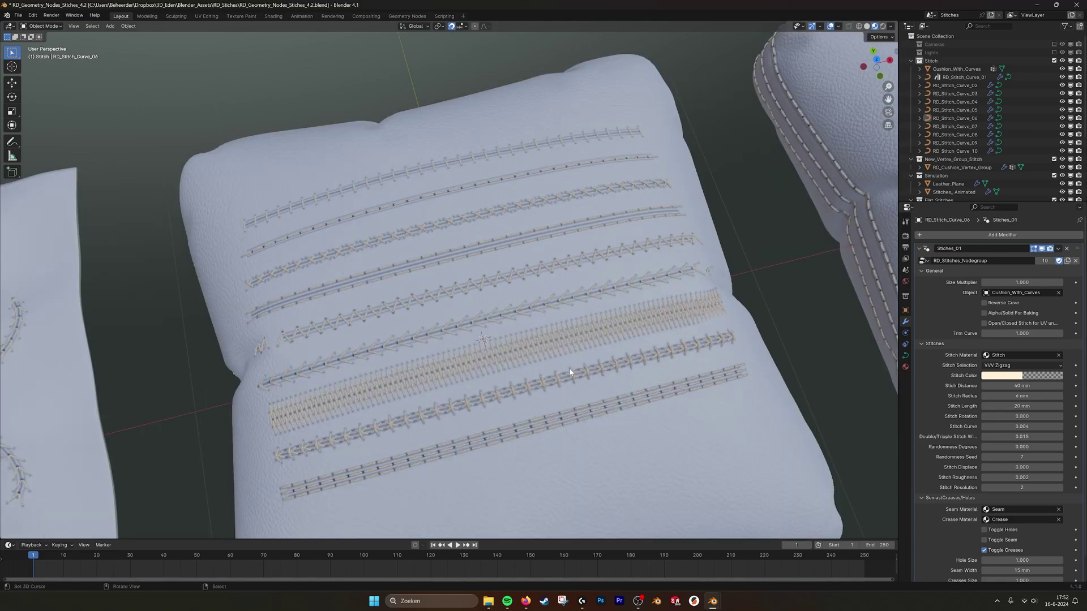
pyautogui.scroll(-3, 577, 373)
pyautogui.scroll(3, 572, 381)
pyautogui.scroll(-8, 568, 392)
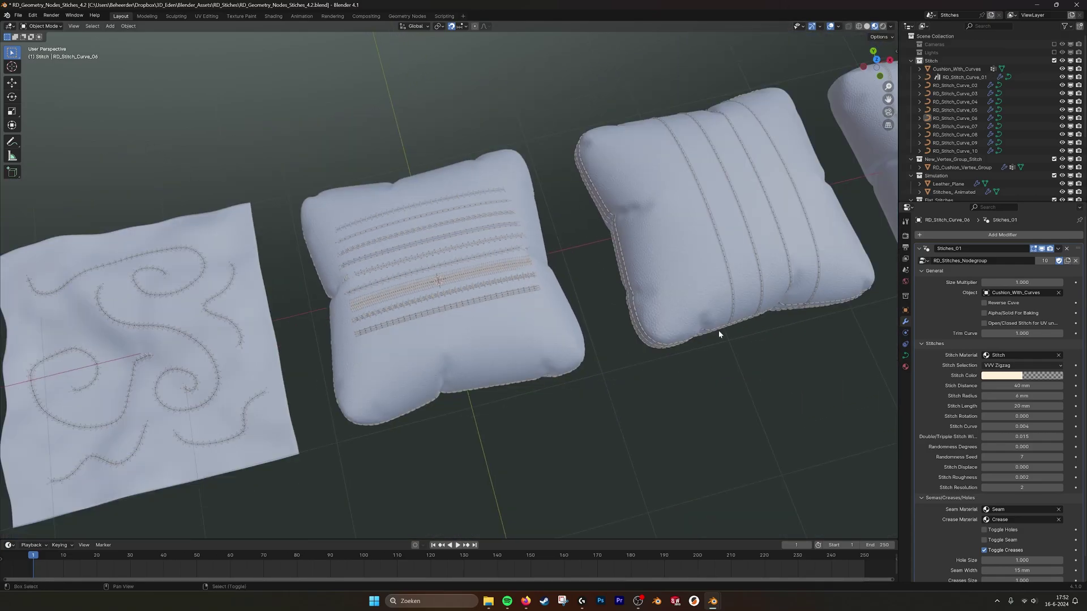
pyautogui.moveTo(582, 354); pyautogui.dragTo(618, 352, button='middle')
pyautogui.scroll(1, 619, 351)
pyautogui.scroll(2, 619, 351)
pyautogui.keyDown('shift'); pyautogui.moveTo(705, 357); pyautogui.dragTo(617, 359, button='middle'); pyautogui.keyUp('shift')
pyautogui.scroll(-2, 613, 358)
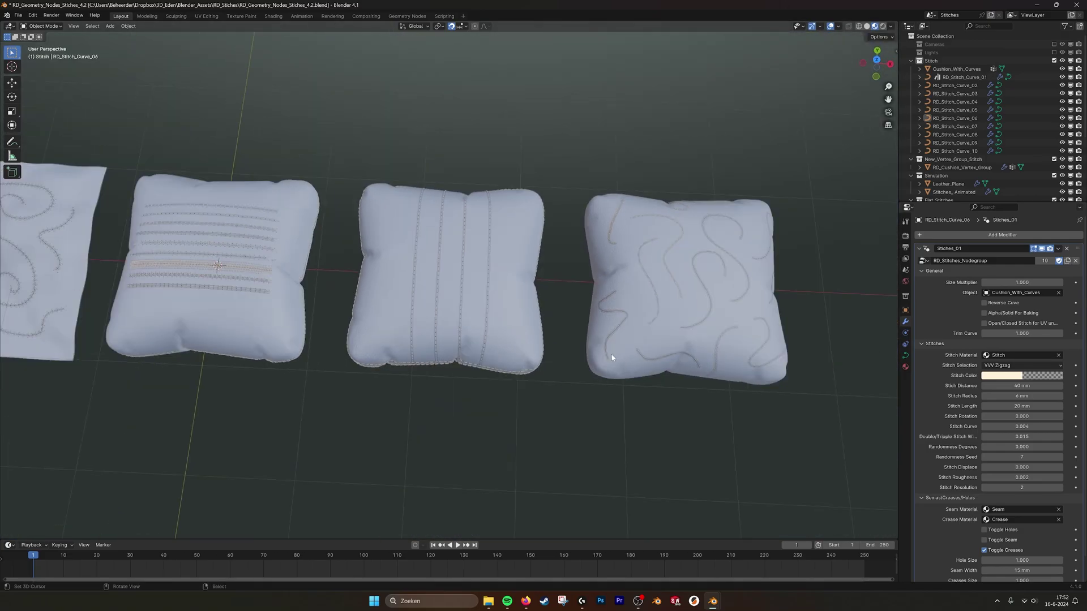
pyautogui.scroll(1, 614, 359)
pyautogui.keyDown('shift'); pyautogui.moveTo(522, 356); pyautogui.dragTo(620, 358, button='middle'); pyautogui.keyUp('shift')
pyautogui.scroll(2, 415, 324)
# Step: Draw an extra stitch curve in RD_Stitch_Curve_10 on the cushion below the triple aligned row, and undo it
pyautogui.rightClick(419, 317)
pyautogui.scroll(2, 431, 325)
pyautogui.moveTo(435, 326); pyautogui.dragTo(450, 321, button='middle')
pyautogui.scroll(4, 450, 317)
pyautogui.press('Tab')
pyautogui.scroll(-2, 434, 275)
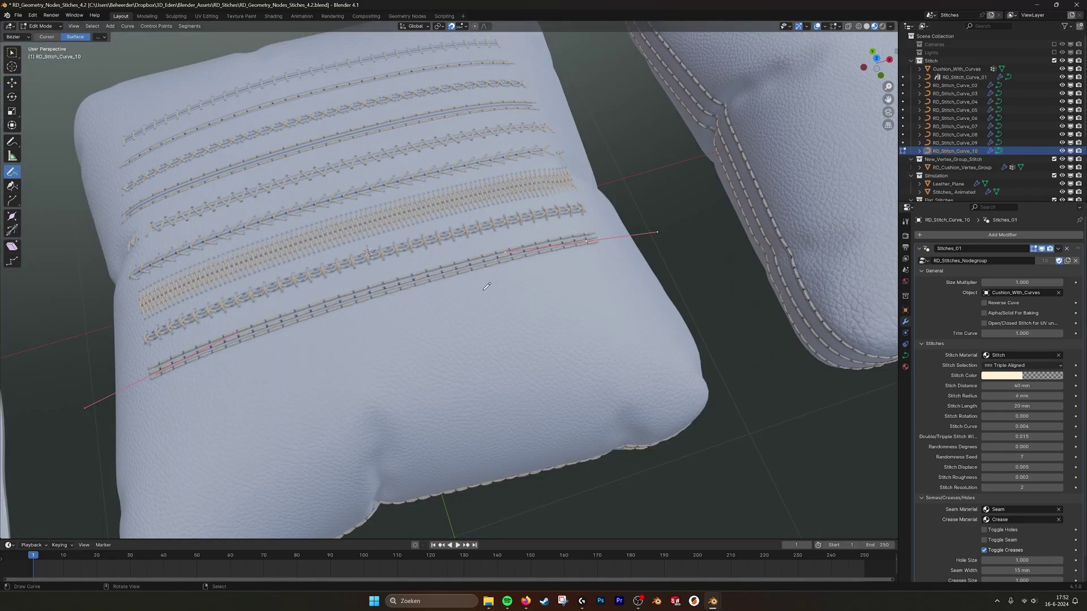
pyautogui.moveTo(329, 382); pyautogui.dragTo(527, 339)
pyautogui.hotkey('ctrl', 'z')
pyautogui.hotkey('ctrl', 'z')
# Step: Inspect the mesh and side seam edges of RD_Cushion_Vertex_Group in Edit Mode and return to Object Mode
pyautogui.keyDown('shift'); pyautogui.moveTo(699, 286); pyautogui.dragTo(175, 368, button='middle'); pyautogui.keyUp('shift')
pyautogui.rightClick(466, 276)
pyautogui.press('Tab')
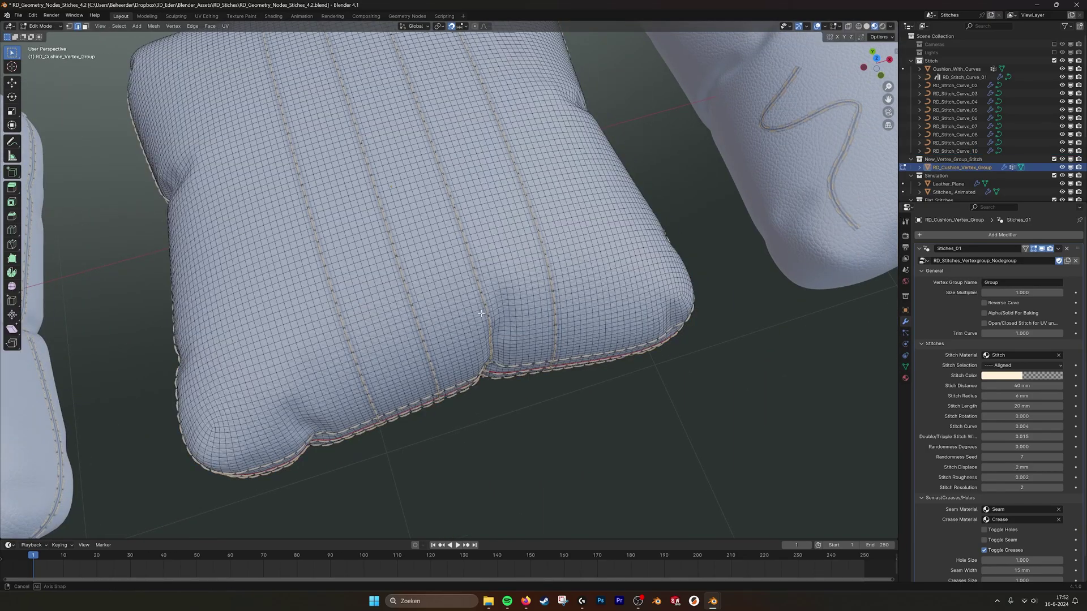
pyautogui.moveTo(469, 326); pyautogui.dragTo(487, 293, button='middle')
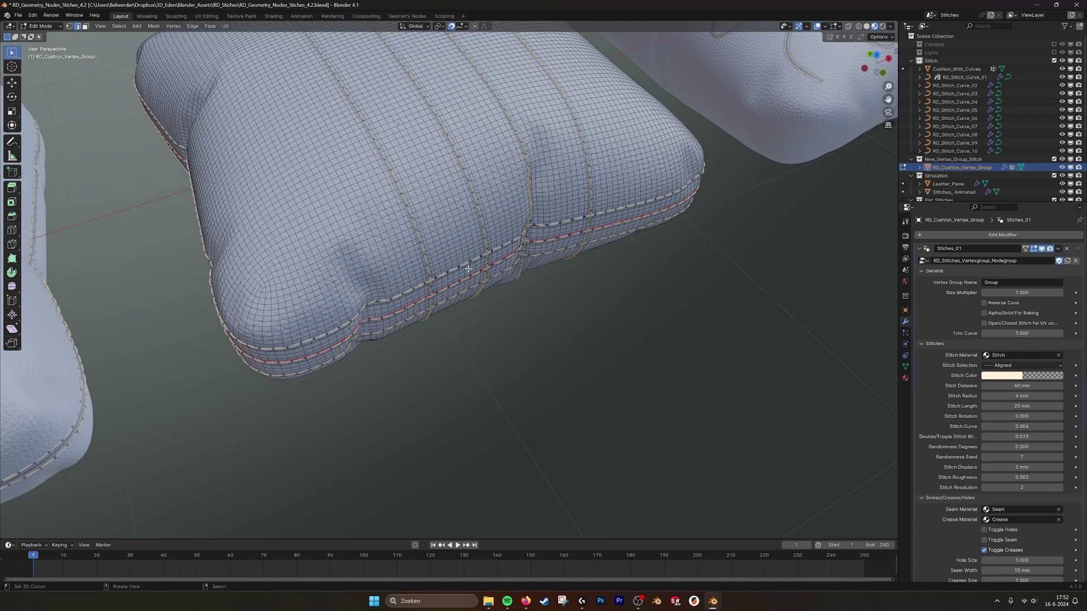
pyautogui.keyDown('shift'); pyautogui.moveTo(439, 209); pyautogui.dragTo(444, 280, button='middle'); pyautogui.keyUp('shift')
pyautogui.press('Tab')
pyautogui.keyDown('shift'); pyautogui.moveTo(468, 187); pyautogui.dragTo(430, 249, button='middle'); pyautogui.keyUp('shift')
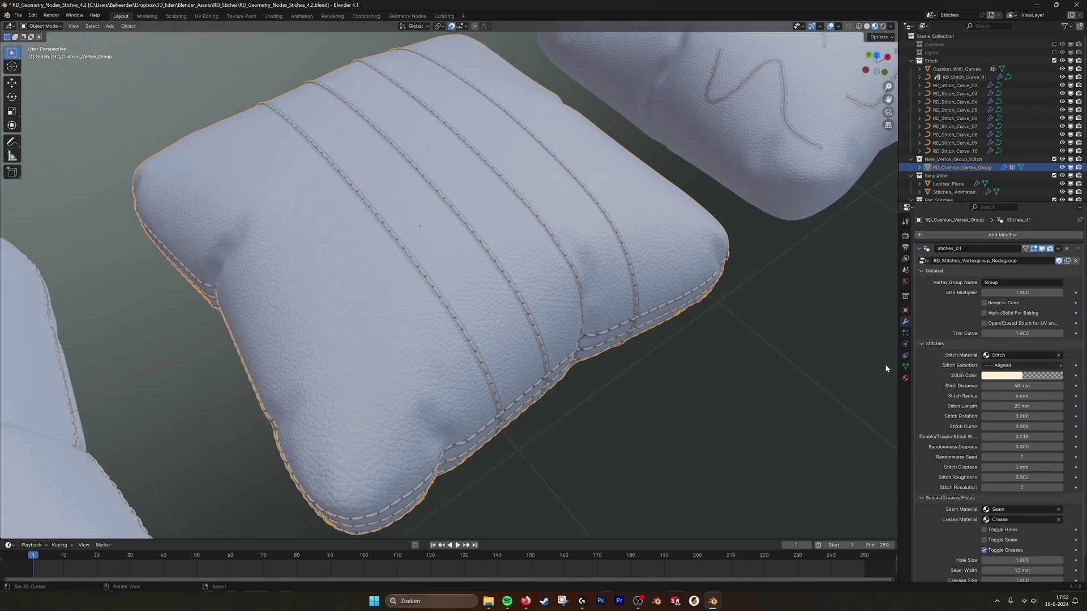
# Step: Add a second vertex group to RD_Cushion_Vertex_Group and assign one edge loop running across the existing stitch lines to it
pyautogui.click(905, 366)
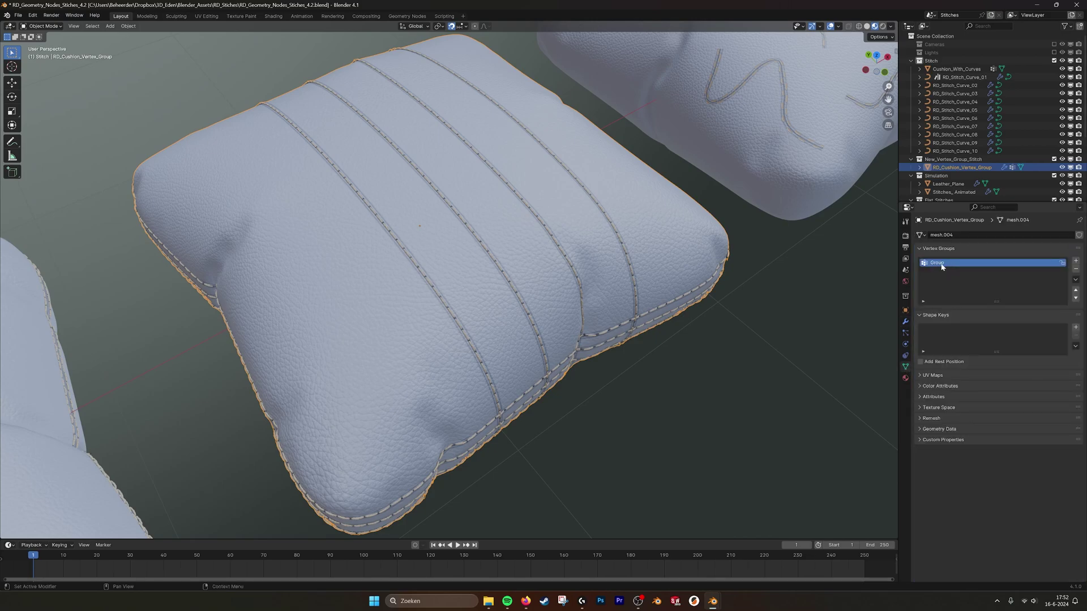
pyautogui.click(1075, 261)
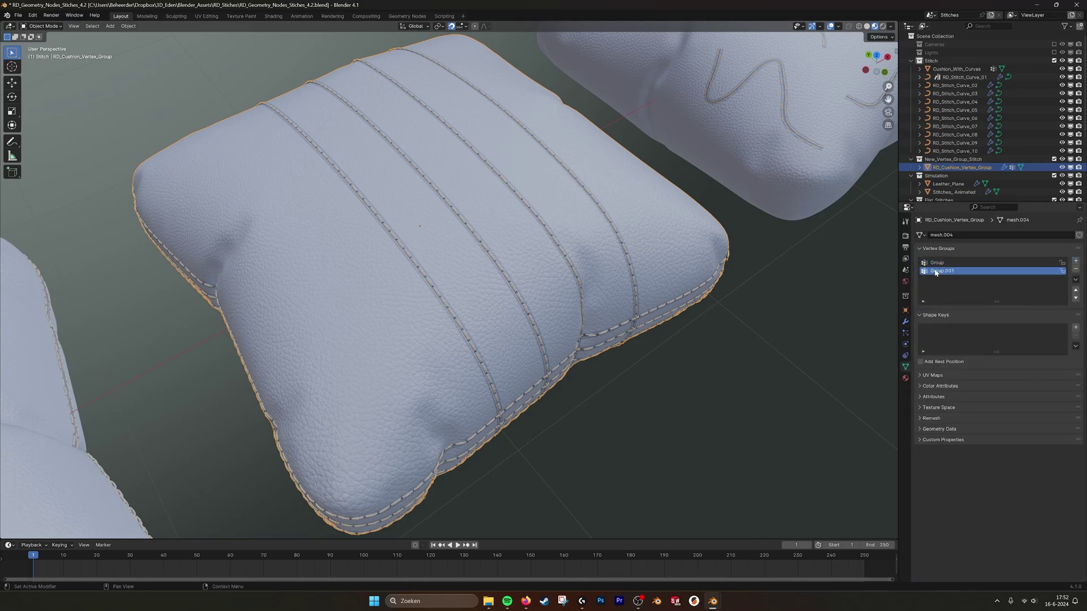
pyautogui.press('Tab')
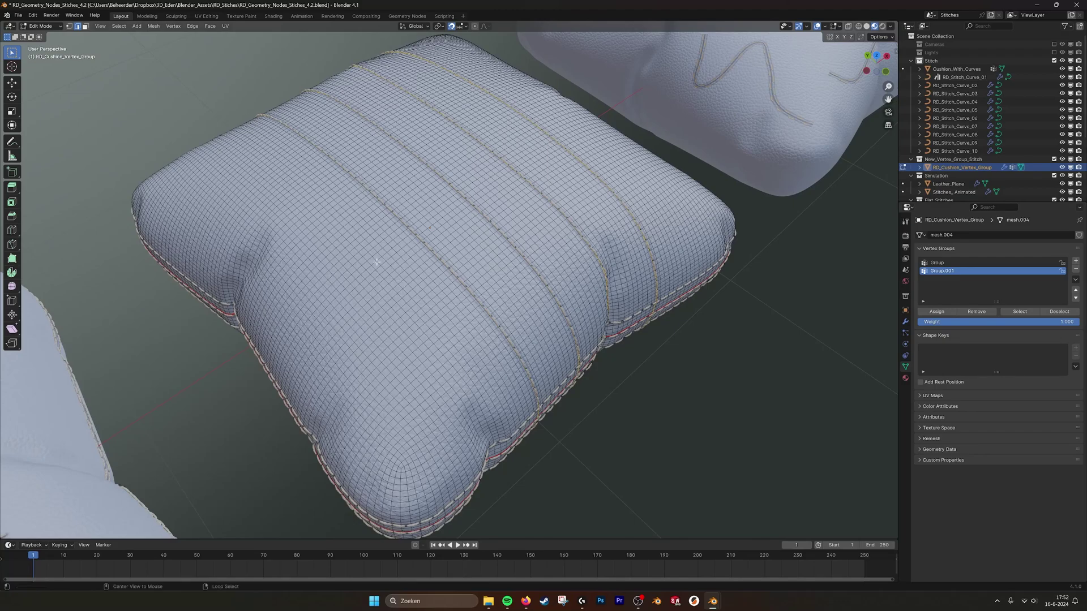
pyautogui.keyDown('alt'); pyautogui.click(368, 264); pyautogui.keyUp('alt')
pyautogui.click(937, 311)
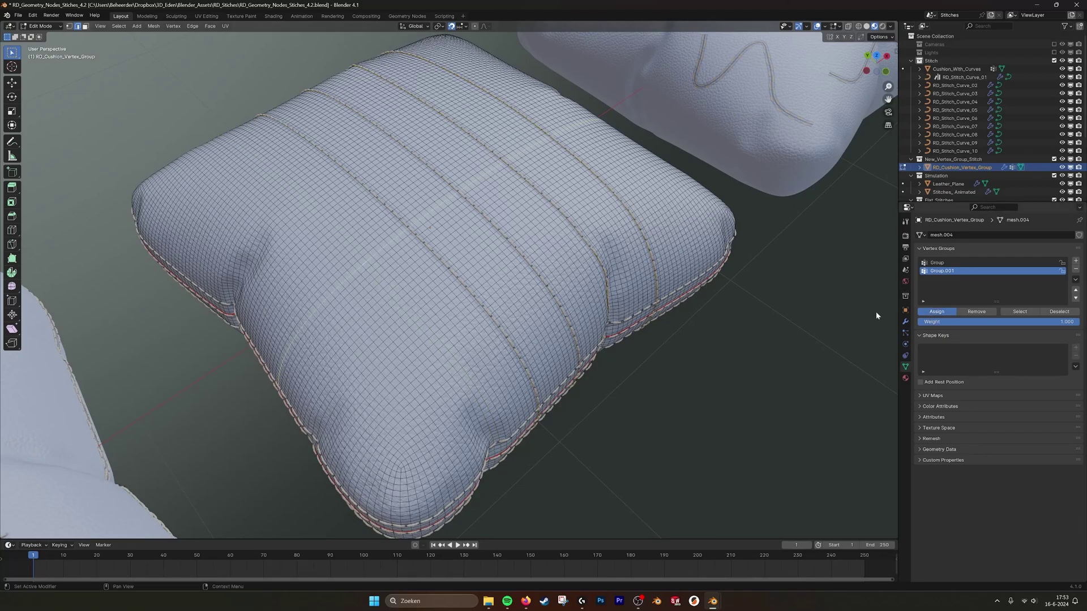
# Step: Set the Stitches_01 modifier's Vertex Group Name to Group1 and rename the new vertex group to Group1
pyautogui.press('Tab')
pyautogui.click(905, 320)
pyautogui.click(989, 282)
pyautogui.press('End')
pyautogui.write('1')
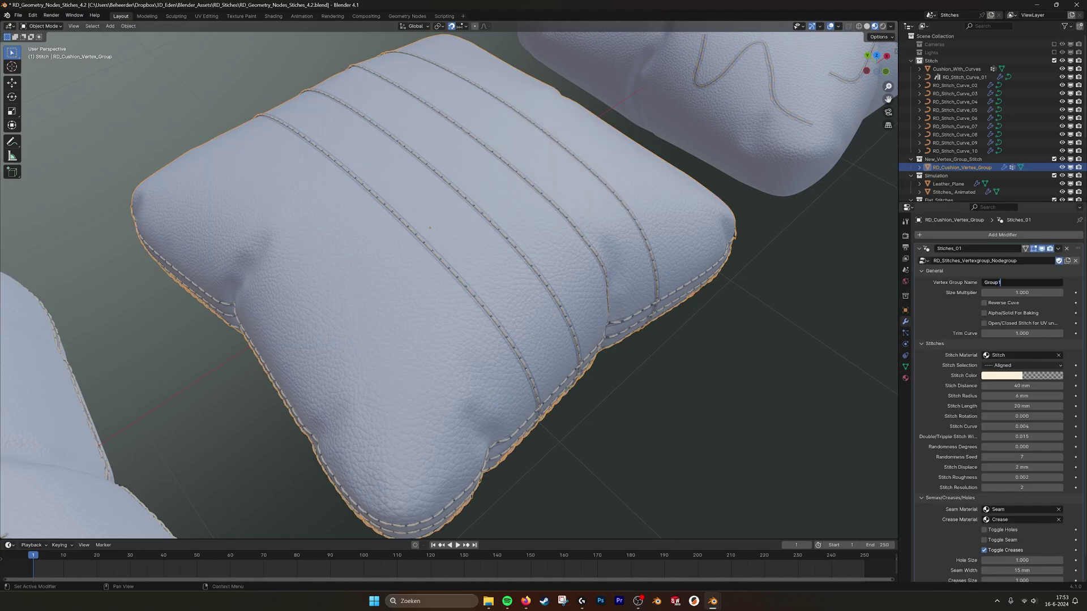
pyautogui.press('Return')
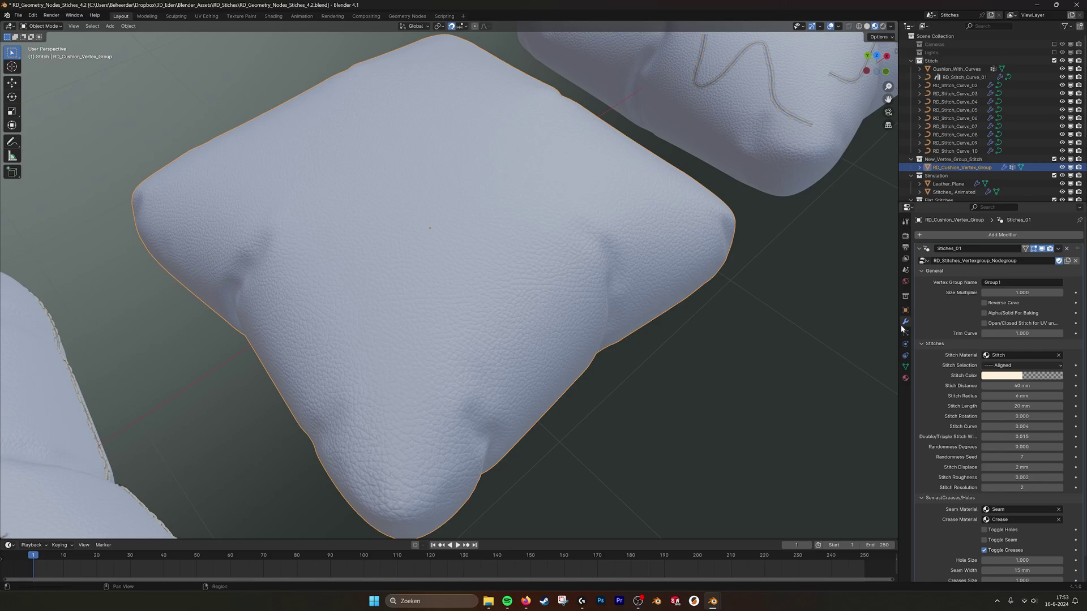
pyautogui.click(905, 367)
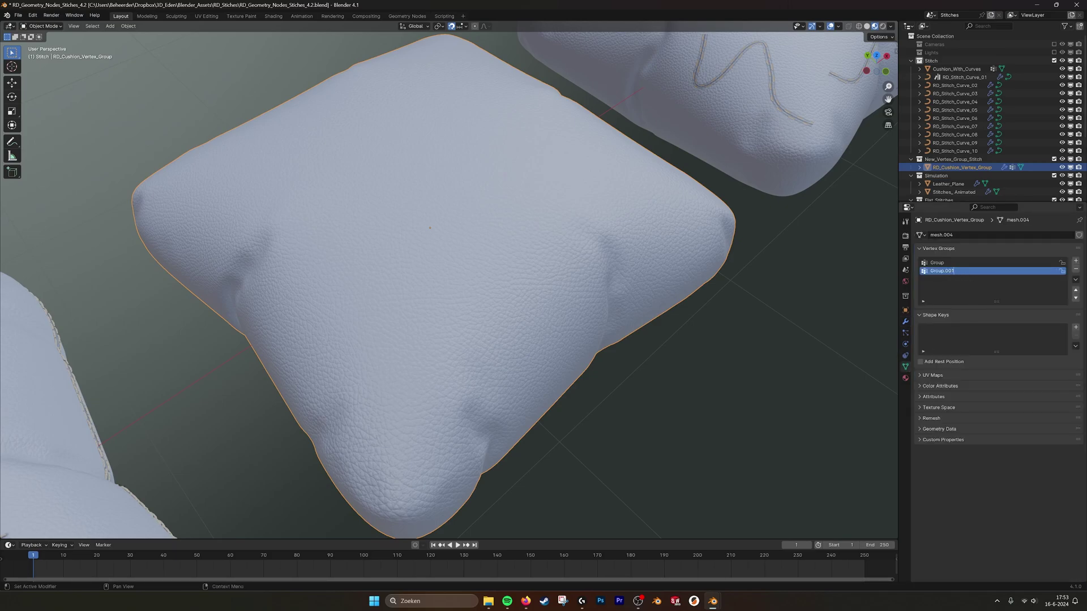
pyautogui.press('Return')
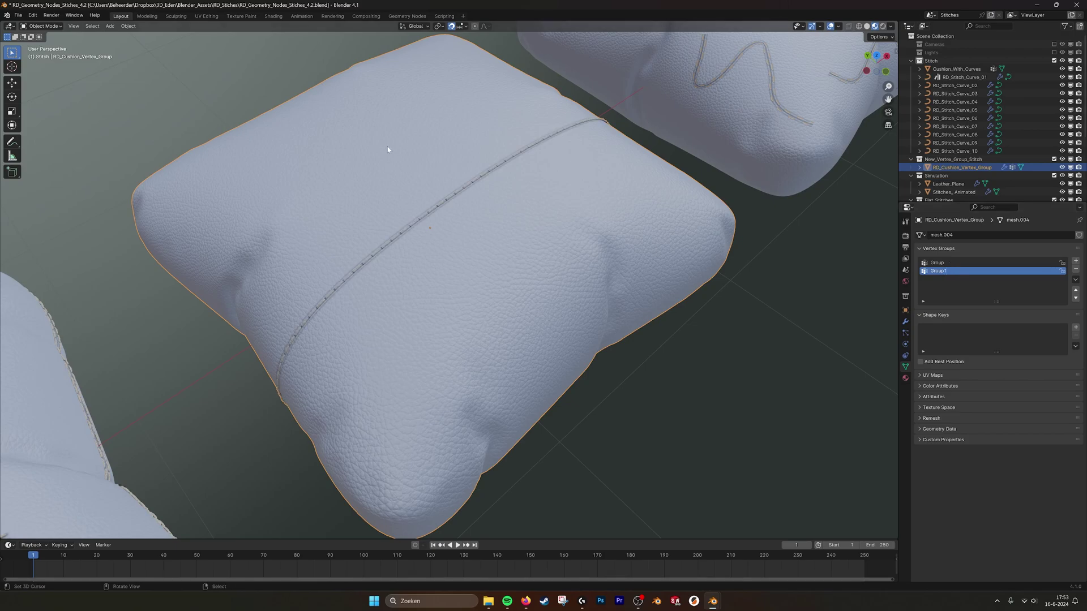
# Step: Set the Stitches_01 modifier's Vertex Group Name to Group and back to Group1 to compare both stitch layouts
pyautogui.click(904, 321)
pyautogui.click(1000, 282)
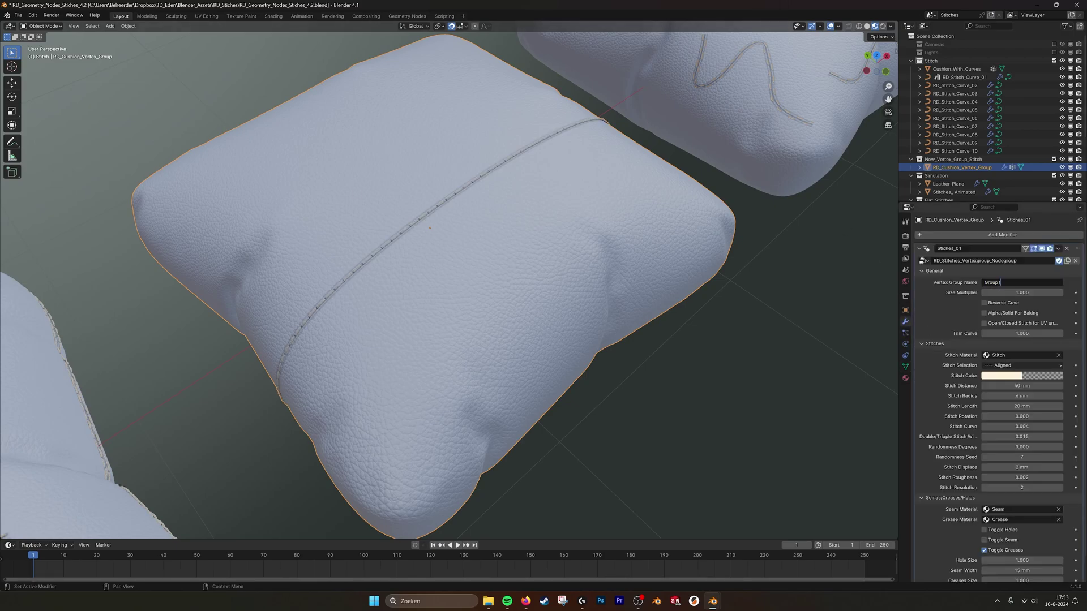
pyautogui.press('BackSpace')
pyautogui.press('Return')
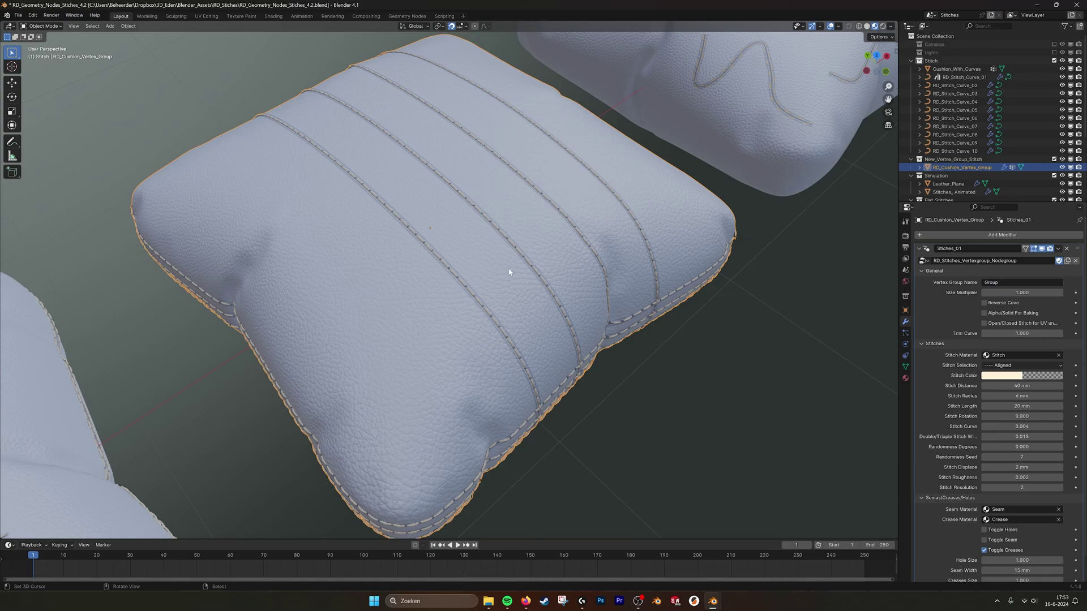
pyautogui.click(1013, 282)
pyautogui.write('1')
pyautogui.press('Return')
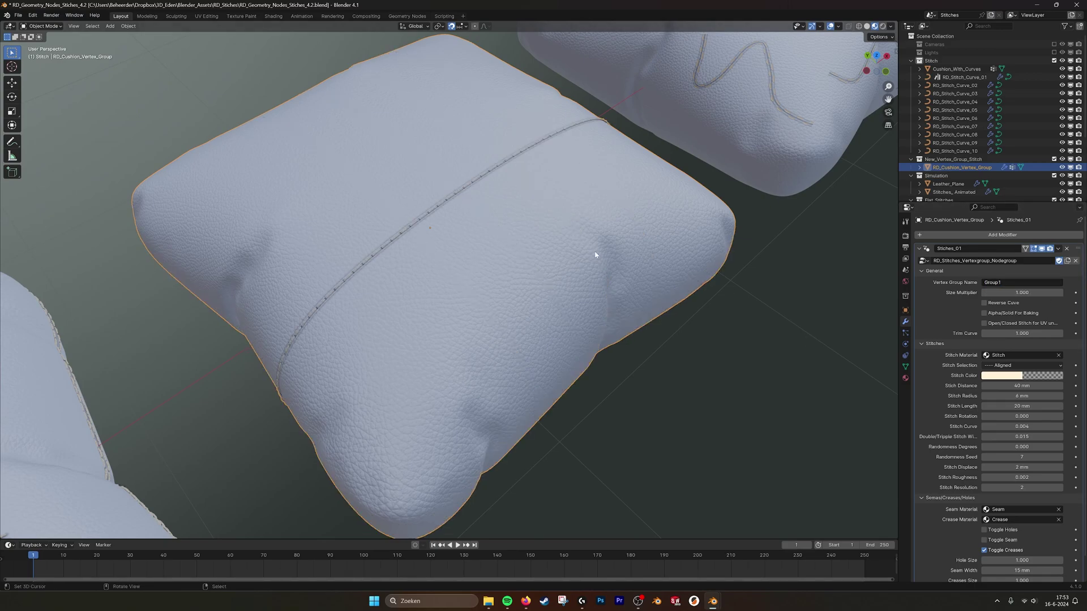
# Step: Assign two more edge loops parallel to the current stitch line to vertex group Group1 and return to Object Mode
pyautogui.rightClick(691, 366)
pyautogui.scroll(-2, 691, 293)
pyautogui.moveTo(692, 292); pyautogui.dragTo(642, 314, button='middle')
pyautogui.click(642, 315)
pyautogui.press('Tab')
pyautogui.scroll(4, 687, 227)
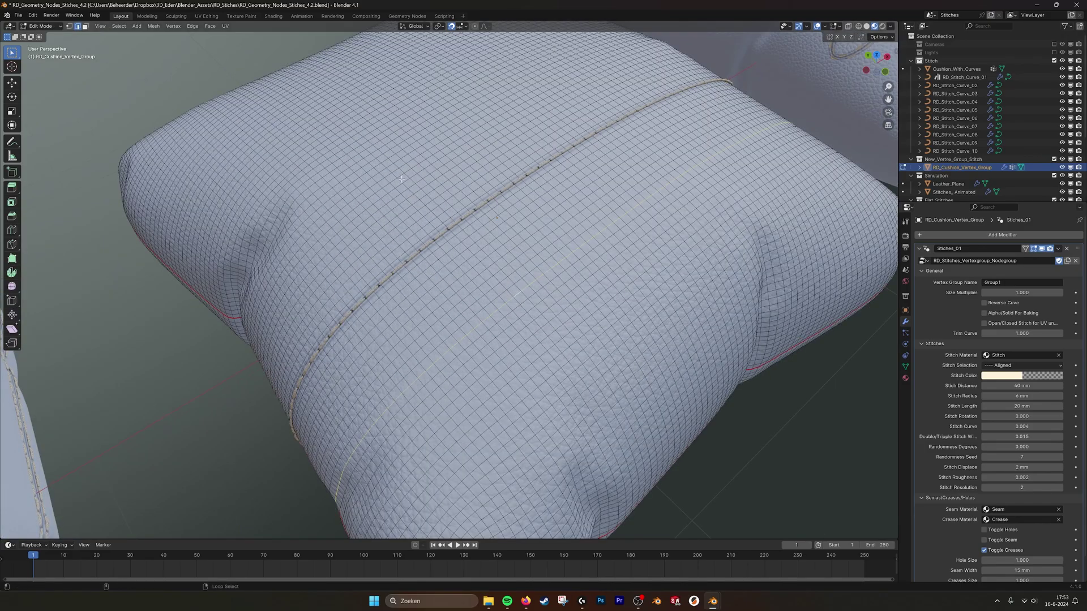
pyautogui.click(905, 366)
pyautogui.click(936, 311)
pyautogui.press('Tab')
pyautogui.scroll(-4, 547, 280)
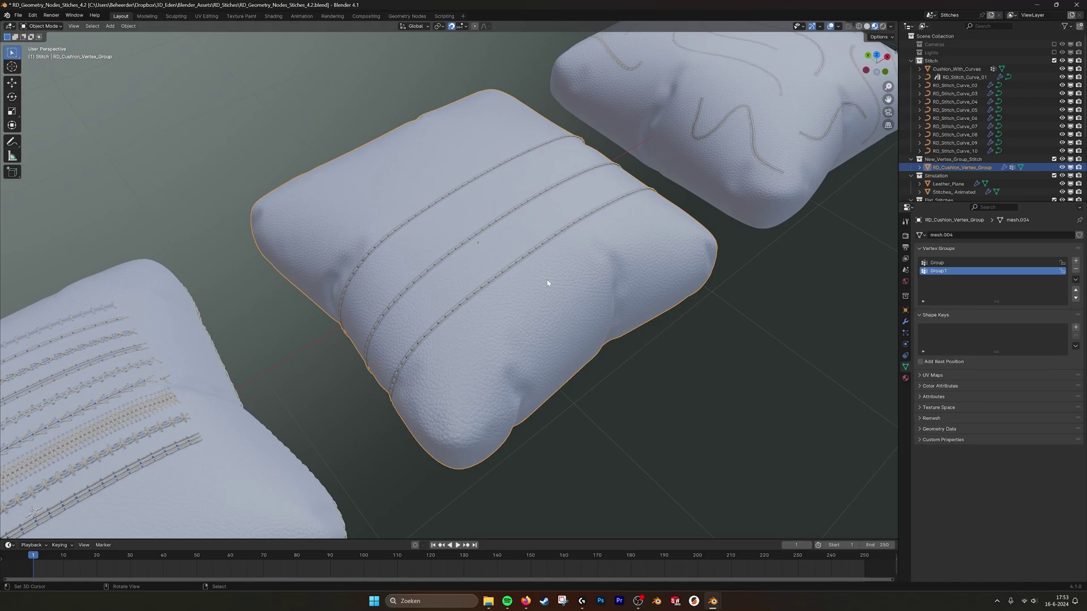
# Step: Try the Tangent stitch selection on the cushion's three stitch lines and undo it
pyautogui.scroll(2, 467, 251)
pyautogui.moveTo(502, 309); pyautogui.dragTo(518, 307, button='middle')
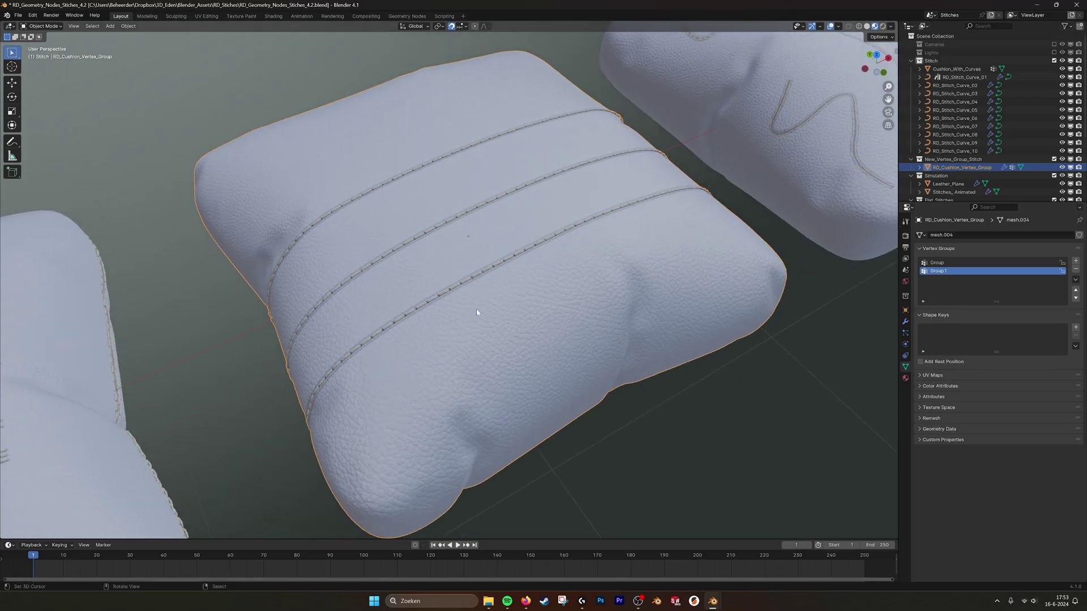
pyautogui.moveTo(461, 283); pyautogui.dragTo(412, 177, button='middle')
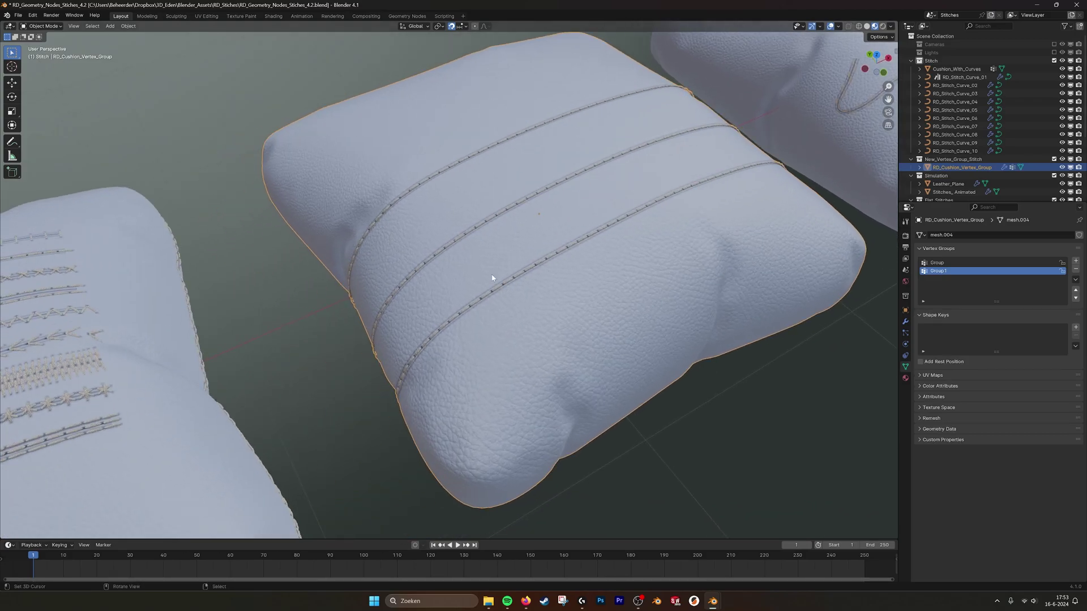
pyautogui.keyDown('shift'); pyautogui.moveTo(495, 270); pyautogui.dragTo(654, 213, button='middle'); pyautogui.keyUp('shift')
pyautogui.scroll(2, 353, 307)
pyautogui.keyDown('shift'); pyautogui.moveTo(685, 153); pyautogui.dragTo(447, 226, button='middle'); pyautogui.keyUp('shift')
pyautogui.keyDown('shift'); pyautogui.moveTo(647, 190); pyautogui.dragTo(609, 274, button='middle'); pyautogui.keyUp('shift')
pyautogui.click(905, 322)
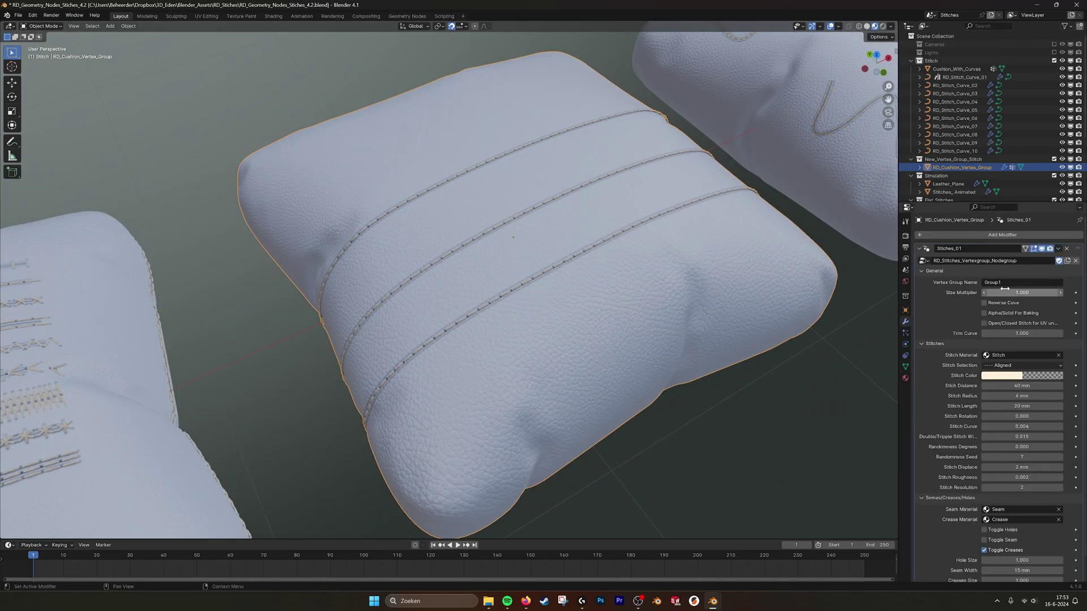
pyautogui.click(1014, 366)
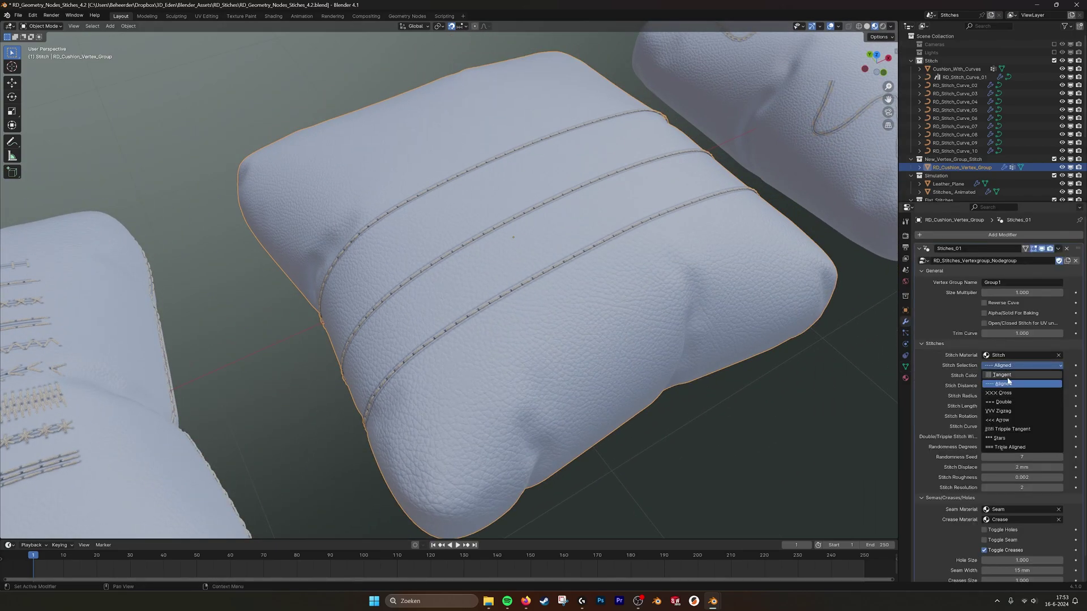
pyautogui.click(1010, 377)
pyautogui.scroll(-2, 657, 268)
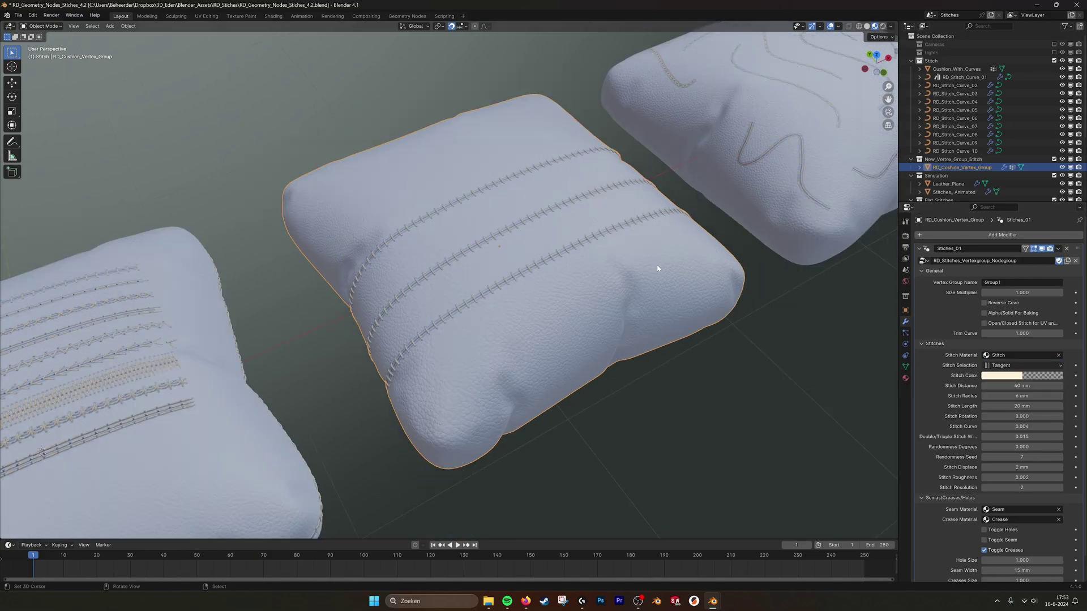
pyautogui.hotkey('ctrl', 'z')
# Step: Set the Stitches_01 modifier's Vertex Group Name to Group on RD_Cushion_Vertex_Group
pyautogui.moveTo(657, 266); pyautogui.dragTo(643, 277, button='middle')
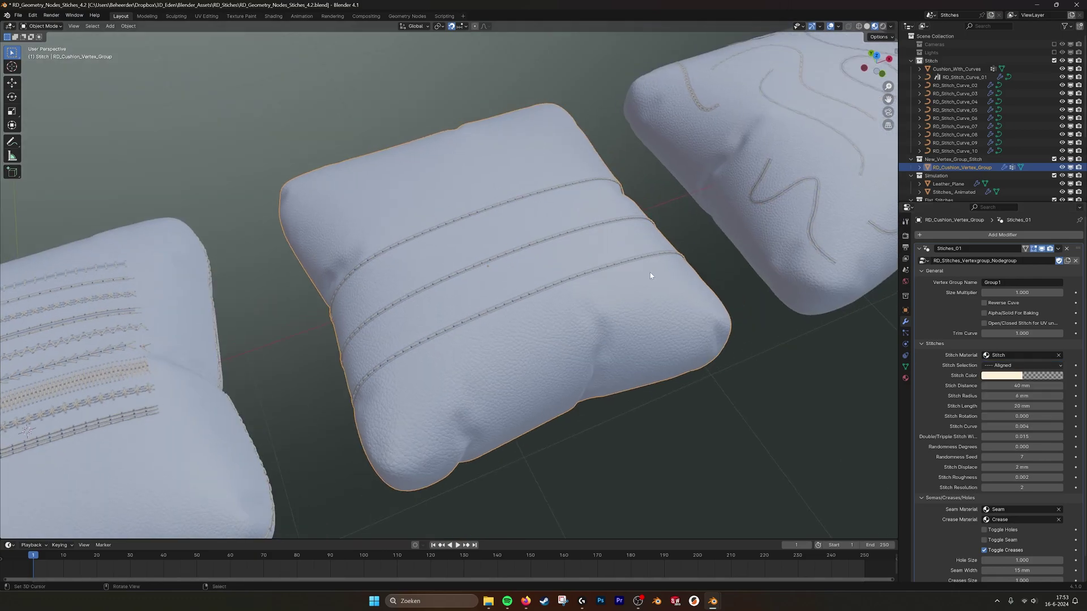
pyautogui.keyDown('shift'); pyautogui.moveTo(553, 240); pyautogui.dragTo(506, 251, button='middle'); pyautogui.keyUp('shift')
pyautogui.click(676, 274)
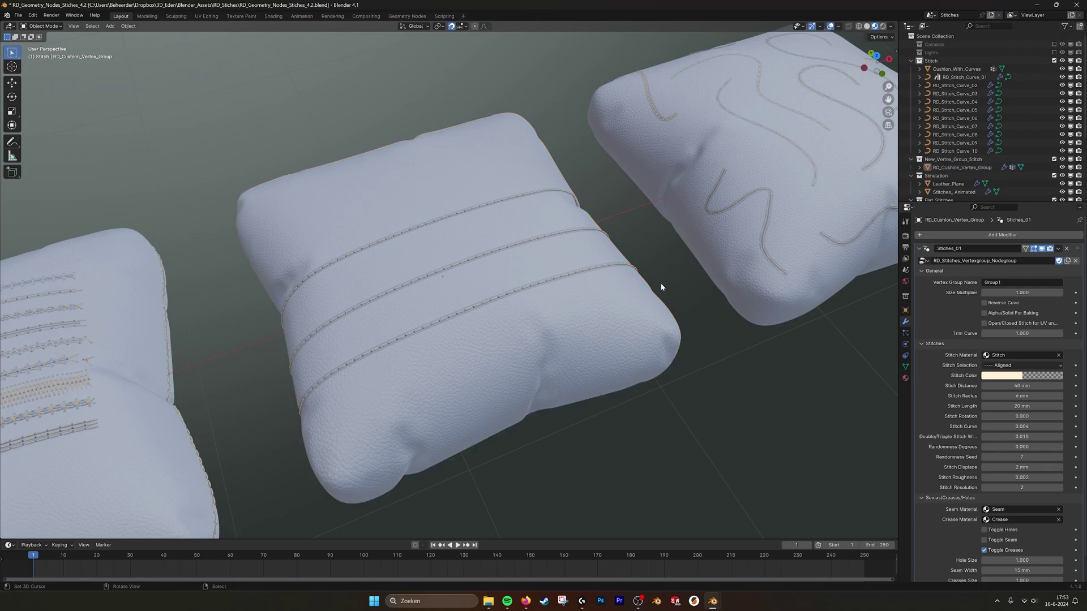
pyautogui.click(990, 283)
pyautogui.press('BackSpace')
pyautogui.press('Return')
# Step: Draw two freehand curves in RD_Simple_Stitch_Curve_01 on the Cushion_Simple pillow and undo them
pyautogui.keyDown('shift'); pyautogui.moveTo(688, 250); pyautogui.dragTo(420, 323, button='middle'); pyautogui.keyUp('shift')
pyautogui.rightClick(519, 252)
pyautogui.scroll(6, 520, 254)
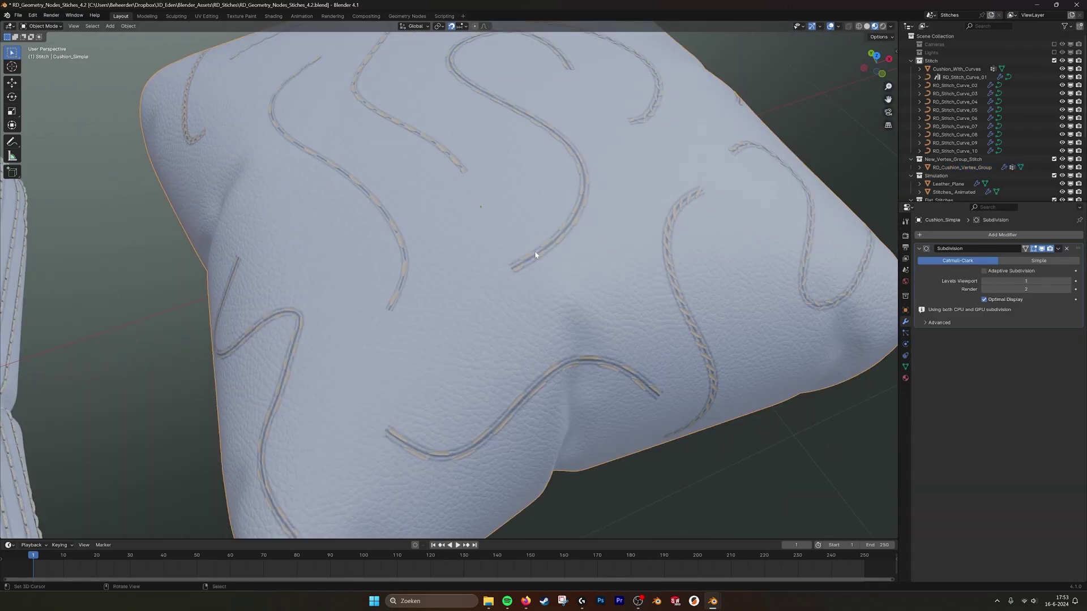
pyautogui.click(588, 183)
pyautogui.keyDown('shift'); pyautogui.moveTo(567, 282); pyautogui.dragTo(616, 293, button='middle'); pyautogui.keyUp('shift')
pyautogui.press('Tab')
pyautogui.moveTo(569, 205)
pyautogui.mouseDown()
pyautogui.moveTo(519, 249)
pyautogui.moveTo(455, 360)
pyautogui.mouseUp()
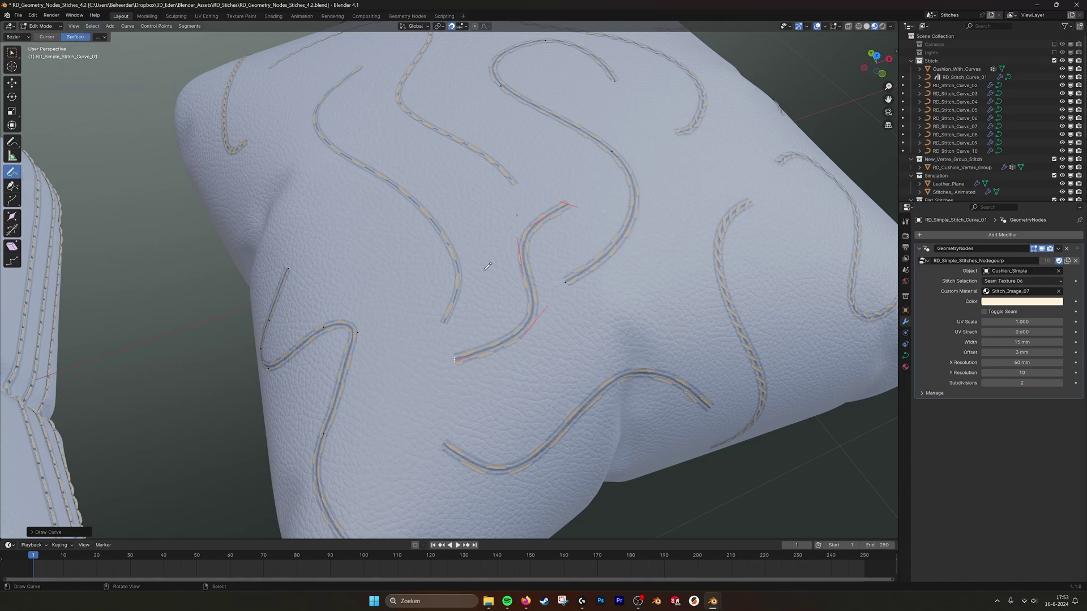
pyautogui.moveTo(709, 187); pyautogui.dragTo(645, 307)
pyautogui.hotkey('ctrl', 'z')
pyautogui.hotkey('ctrl', 'z')
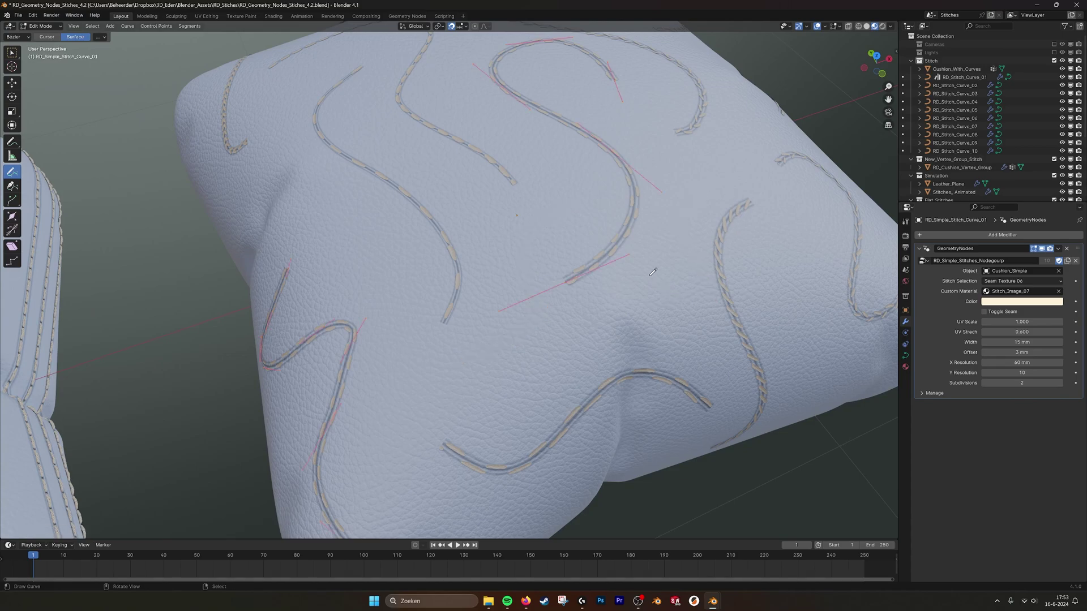
# Step: Return to Object Mode and switch the viewport to solid shading to inspect the simple stitch strips
pyautogui.press('Tab')
pyautogui.click(866, 26)
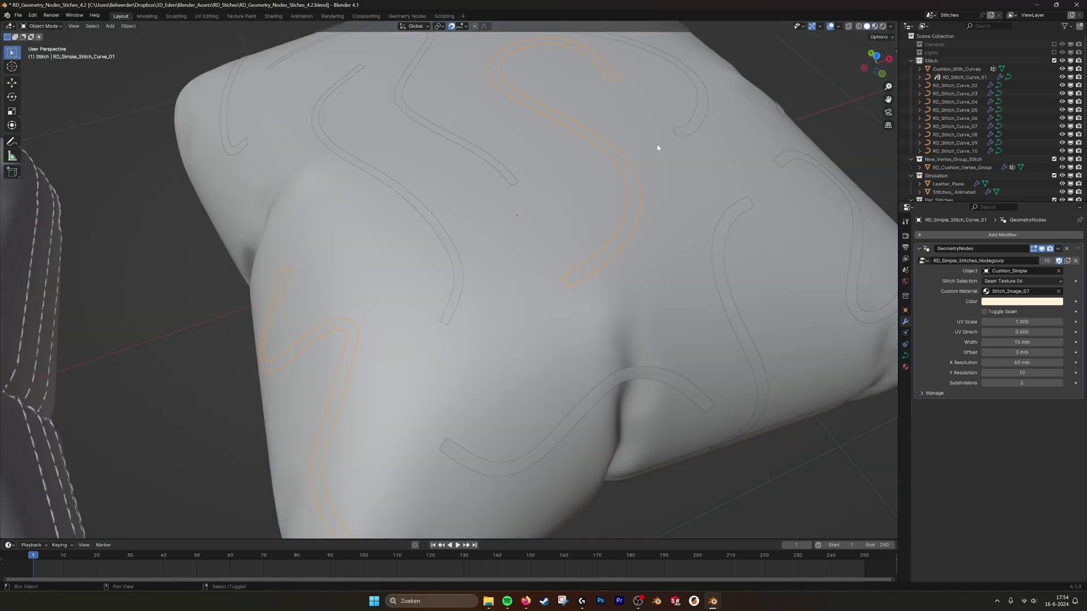
# Step: Compare the flat simple stitch strips with the modelled stitch rows on the neighbouring cushion in solid shading
pyautogui.keyDown('shift'); pyautogui.moveTo(631, 146); pyautogui.dragTo(603, 207, button='middle'); pyautogui.keyUp('shift')
pyautogui.scroll(2, 604, 207)
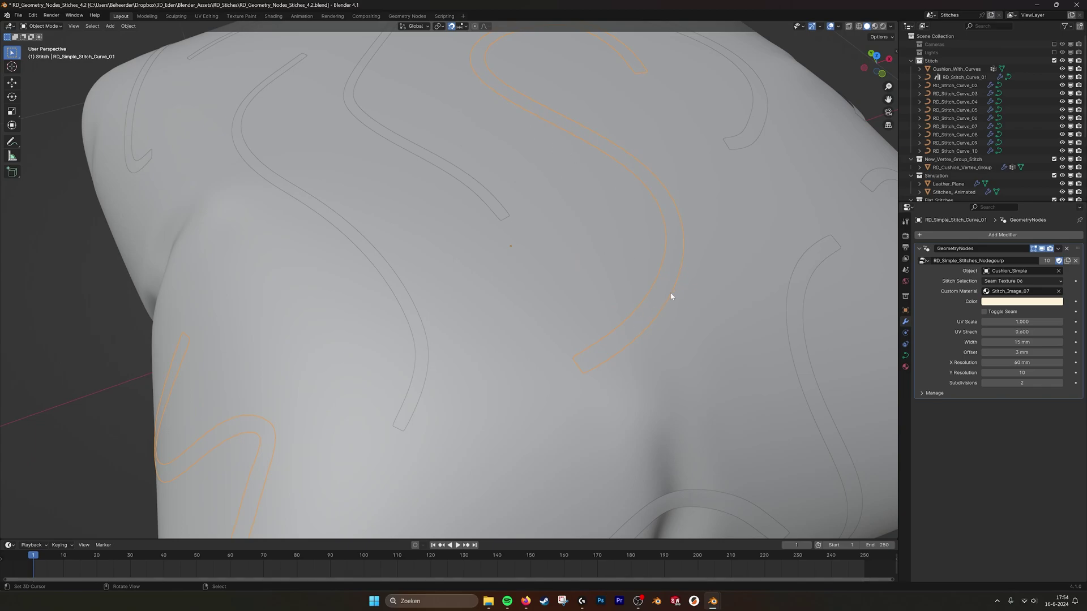
pyautogui.scroll(-2, 667, 242)
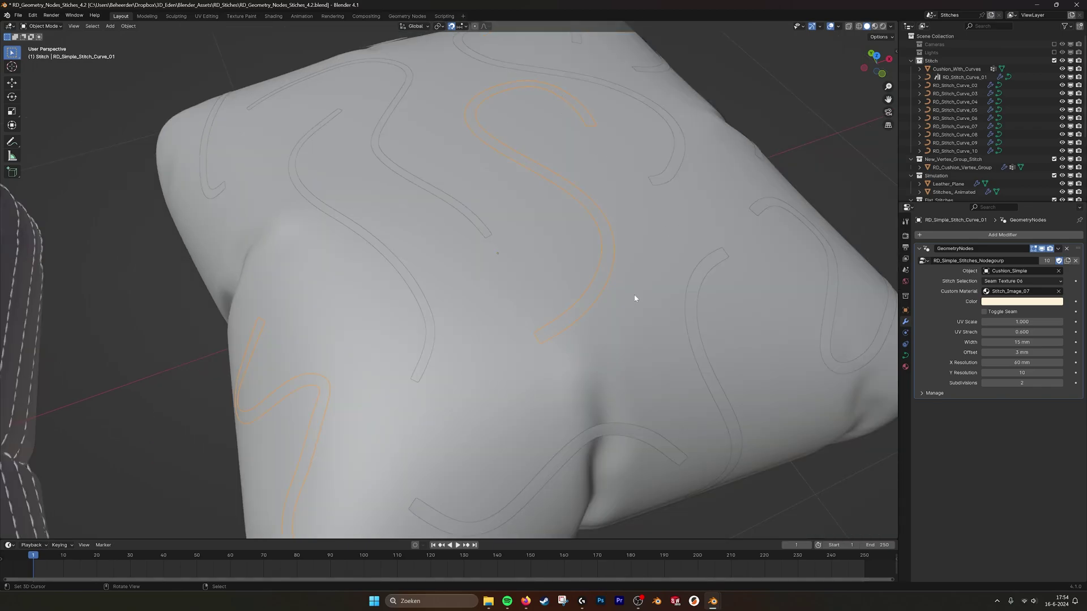
pyautogui.moveTo(412, 341)
pyautogui.keyDown('shift'); pyautogui.mouseDown(button='middle')
pyautogui.moveTo(478, 320)
pyautogui.moveTo(417, 294)
pyautogui.moveTo(655, 200)
pyautogui.mouseUp(button='middle'); pyautogui.keyUp('shift')
pyautogui.scroll(-2, 419, 293)
pyautogui.keyDown('shift'); pyautogui.moveTo(345, 305); pyautogui.dragTo(473, 267, button='middle'); pyautogui.keyUp('shift')
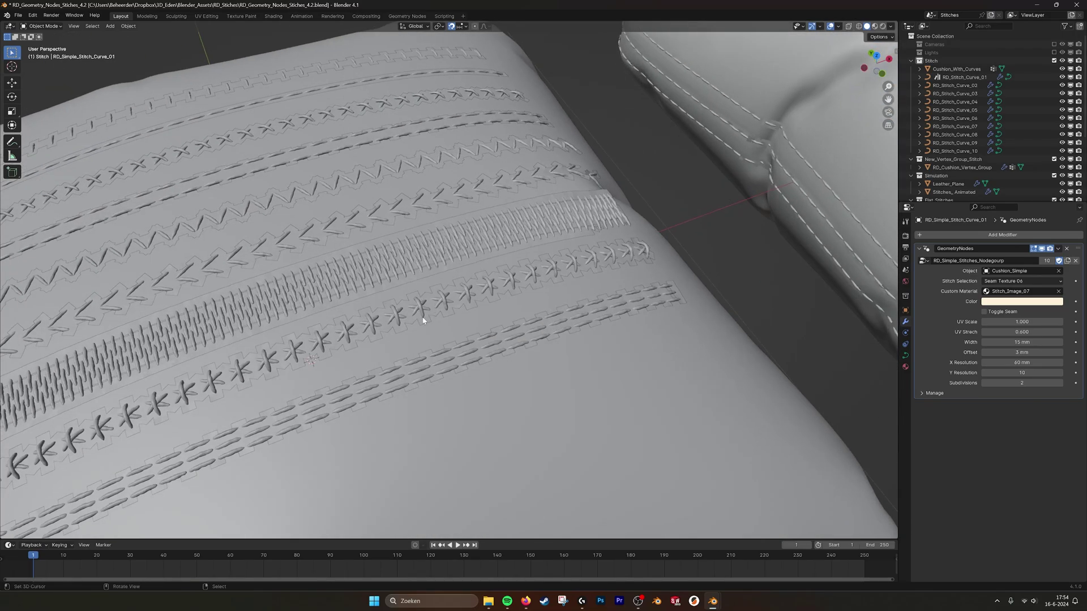
pyautogui.scroll(-3, 464, 274)
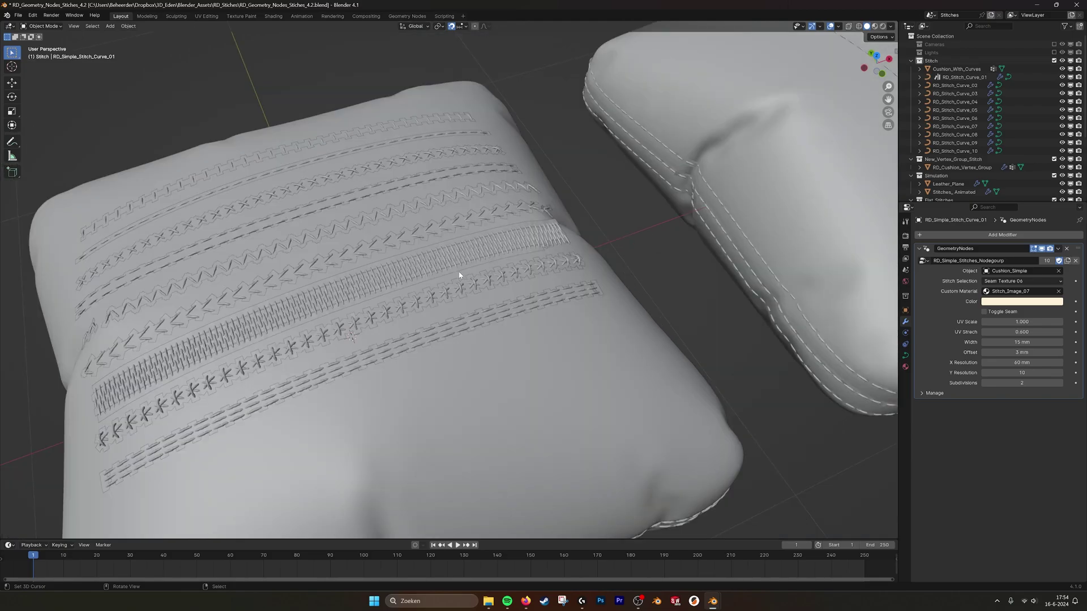
# Step: Return the viewport to material preview and examine the texture-based and modelled stitches across the cushions
pyautogui.click(874, 26)
pyautogui.moveTo(467, 267)
pyautogui.mouseDown(button='middle')
pyautogui.moveTo(473, 245)
pyautogui.moveTo(508, 252)
pyautogui.moveTo(536, 165)
pyautogui.moveTo(524, 221)
pyautogui.mouseUp(button='middle')
pyautogui.moveTo(491, 176); pyautogui.dragTo(510, 259, button='middle')
pyautogui.keyDown('shift'); pyautogui.moveTo(785, 184); pyautogui.dragTo(560, 257, button='middle'); pyautogui.keyUp('shift')
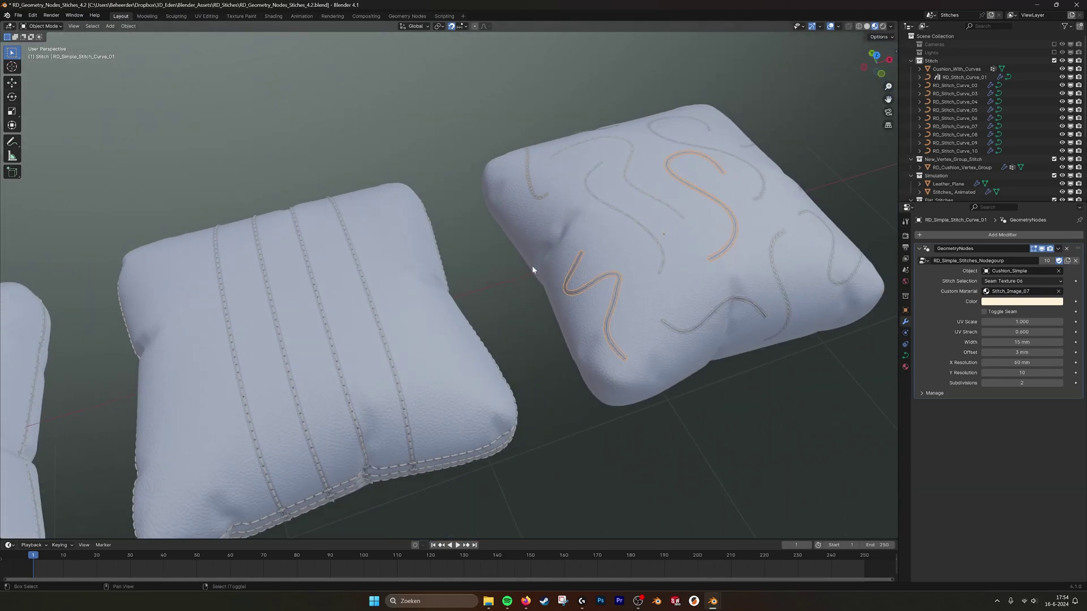
pyautogui.keyDown('shift'); pyautogui.moveTo(708, 243); pyautogui.dragTo(599, 276, button='middle'); pyautogui.keyUp('shift')
pyautogui.scroll(1, 599, 276)
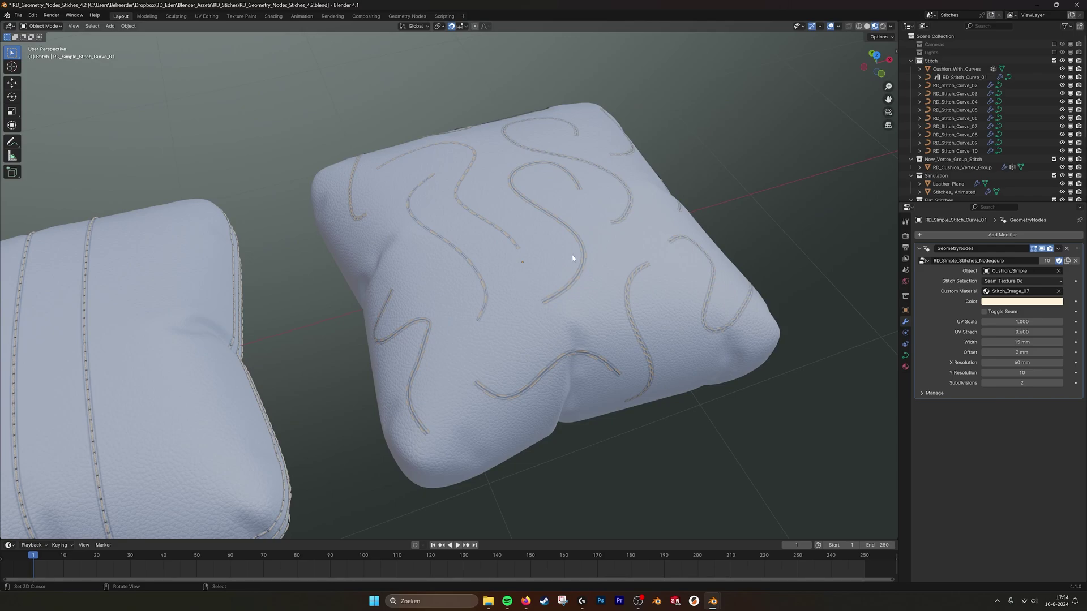
pyautogui.click(578, 259)
pyautogui.scroll(2, 596, 293)
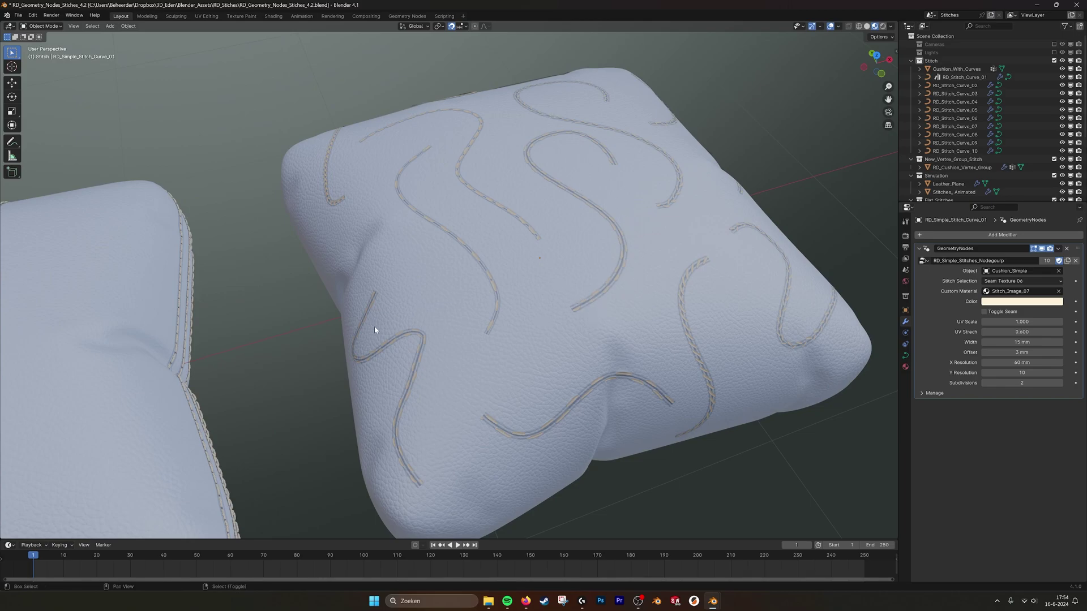
pyautogui.keyDown('shift'); pyautogui.moveTo(376, 330); pyautogui.dragTo(634, 266, button='middle'); pyautogui.keyUp('shift')
pyautogui.scroll(-3, 393, 337)
pyautogui.keyDown('shift'); pyautogui.moveTo(158, 371); pyautogui.dragTo(591, 241, button='middle'); pyautogui.keyUp('shift')
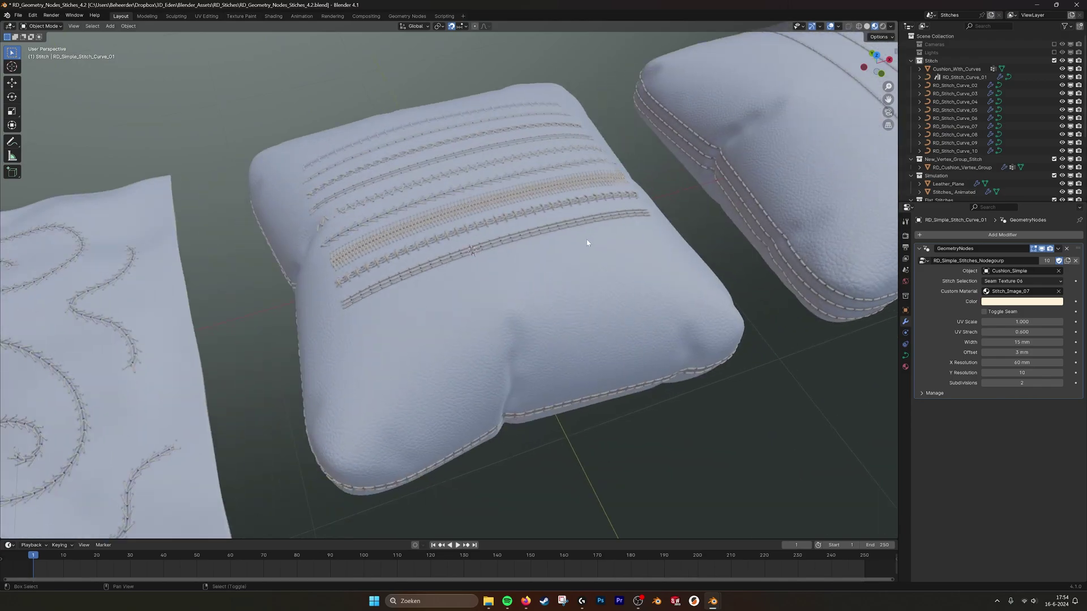
pyautogui.moveTo(544, 279); pyautogui.dragTo(554, 306, button='middle')
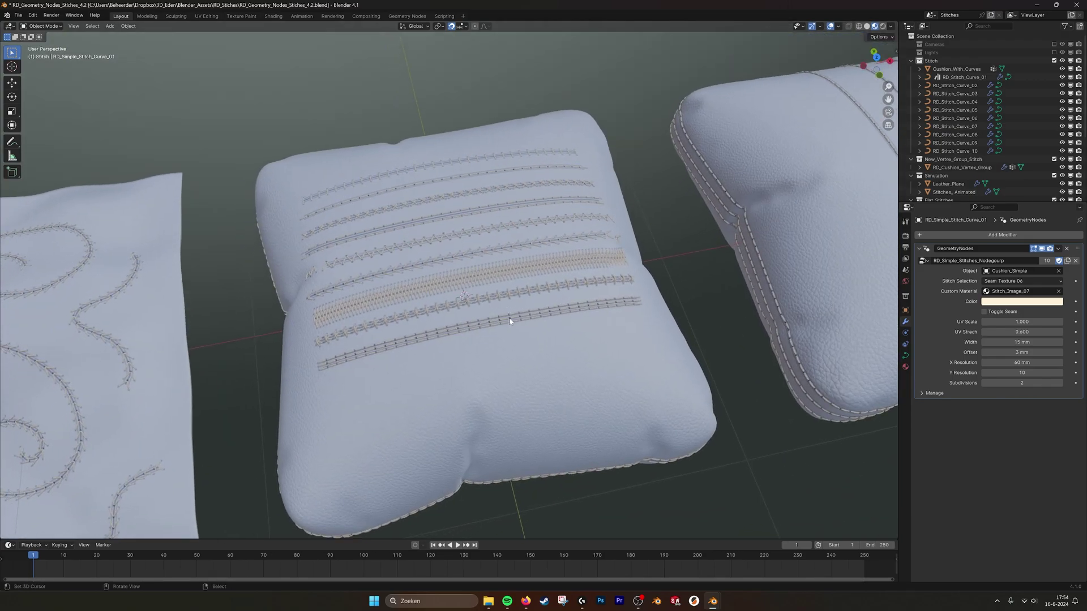
# Step: Switch to the unsaved Blender scene and move the red cushion sideways off the world origin in top view
pyautogui.moveTo(712, 601)
pyautogui.click(758, 558)
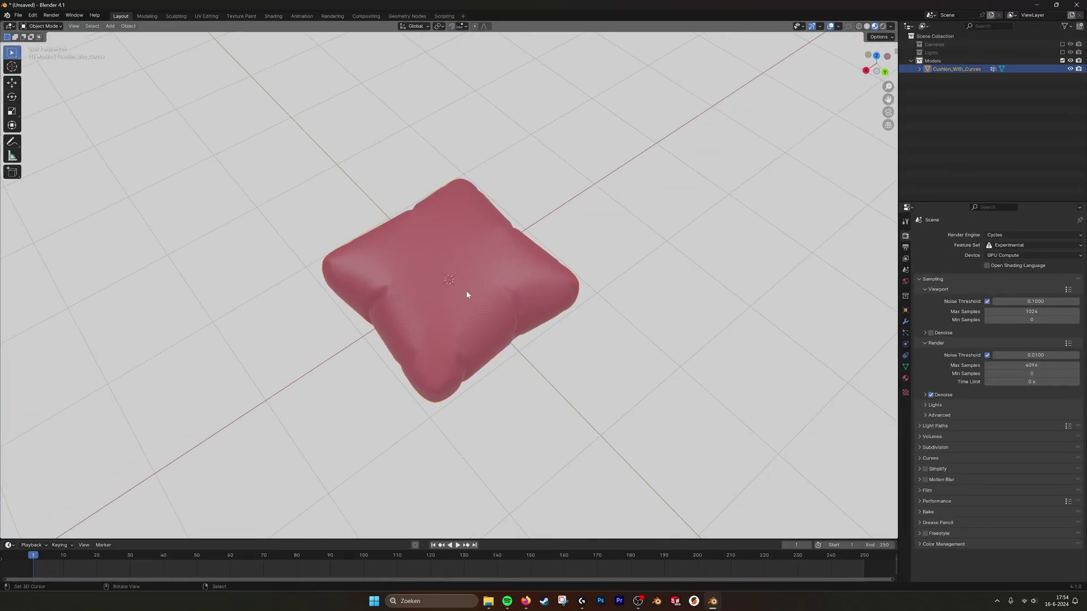
pyautogui.scroll(3, 463, 290)
pyautogui.keyDown('alt'); pyautogui.moveTo(574, 273); pyautogui.dragTo(505, 293, button='middle'); pyautogui.keyUp('alt')
pyautogui.rightClick(505, 292)
pyautogui.press('g')
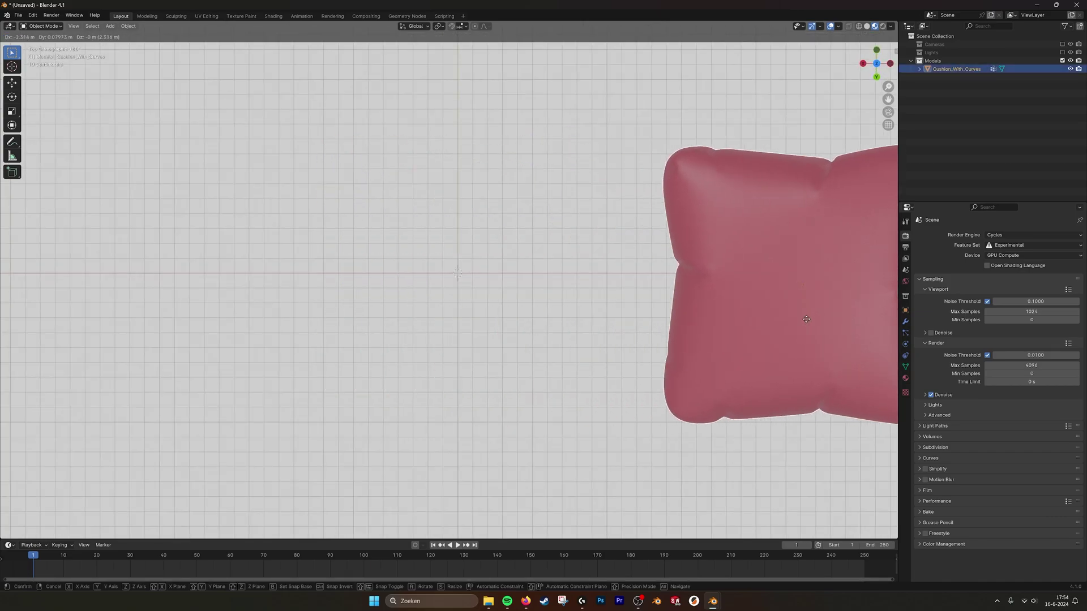
pyautogui.click(802, 319)
pyautogui.moveTo(803, 320); pyautogui.dragTo(619, 334, button='middle')
# Step: Return to the RD_Geometry_Nodes_Stitches_4.2 file and copy the RD_Stitch_Curve_03 stitch line
pyautogui.moveTo(712, 600)
pyautogui.click(673, 560)
pyautogui.moveTo(525, 372); pyautogui.dragTo(497, 308, button='middle')
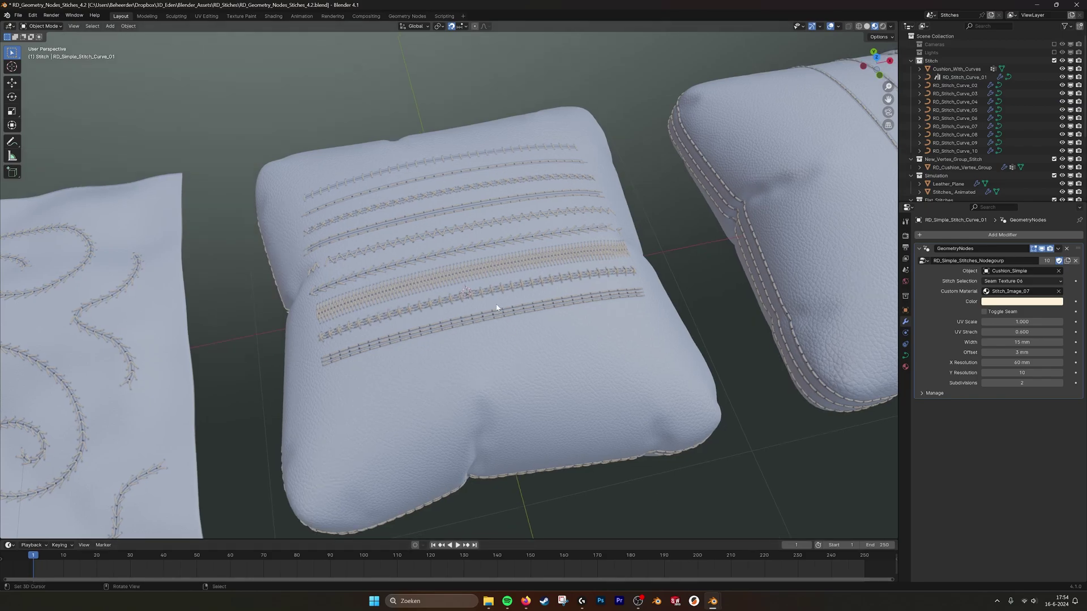
pyautogui.click(469, 177)
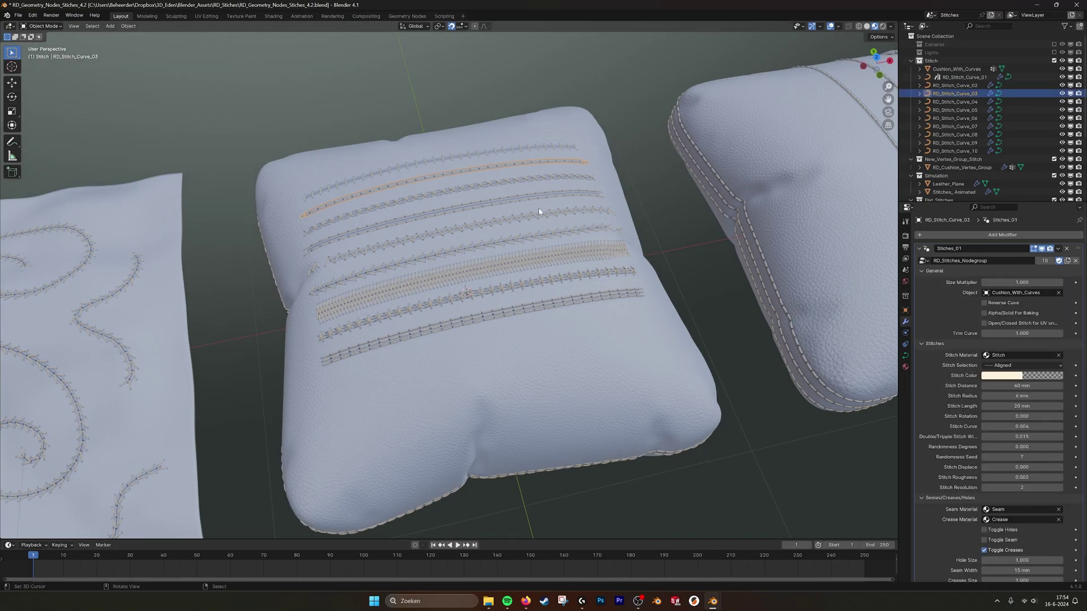
pyautogui.hotkey('ctrl', 'c')
# Step: Paste the copied stitch curve into the unsaved Blender scene and select the cushion that comes with it
pyautogui.moveTo(711, 602)
pyautogui.click(780, 557)
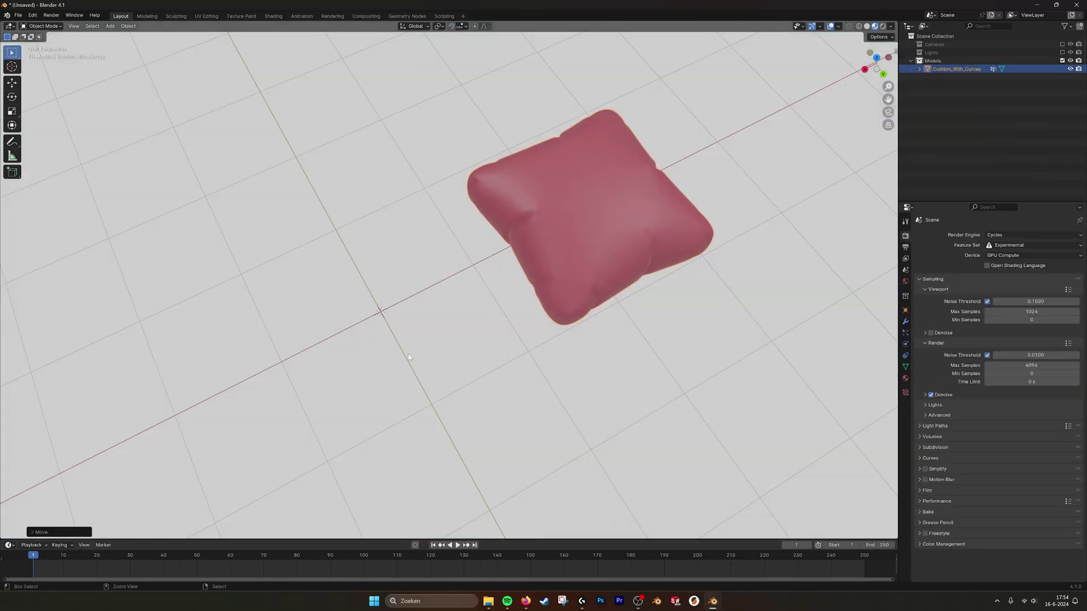
pyautogui.hotkey('ctrl', 'v')
pyautogui.scroll(3, 462, 331)
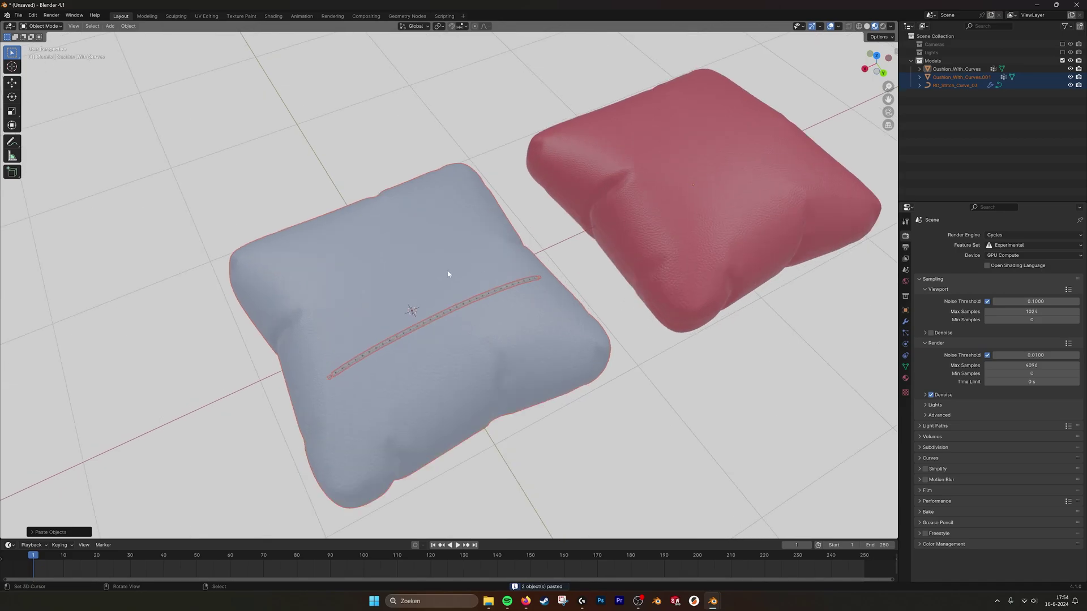
pyautogui.click(478, 279)
pyautogui.click(504, 298)
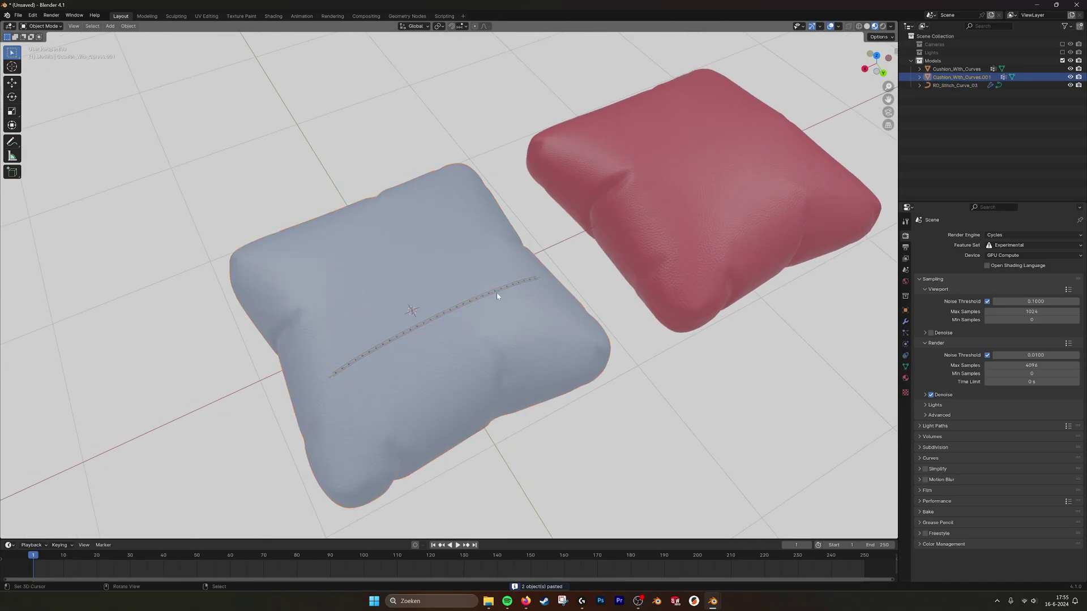
# Step: Undo the paste of the stitch curve and its grey cushion
pyautogui.hotkey('alt', 'a')
pyautogui.hotkey('ctrl', 'z')
pyautogui.hotkey('ctrl', 'z')
pyautogui.hotkey('ctrl', 'shift', 'z')
pyautogui.hotkey('ctrl', 'z')
pyautogui.hotkey('ctrl', 'z')
pyautogui.hotkey('ctrl', 'z')
pyautogui.moveTo(541, 300); pyautogui.dragTo(567, 298, button='middle')
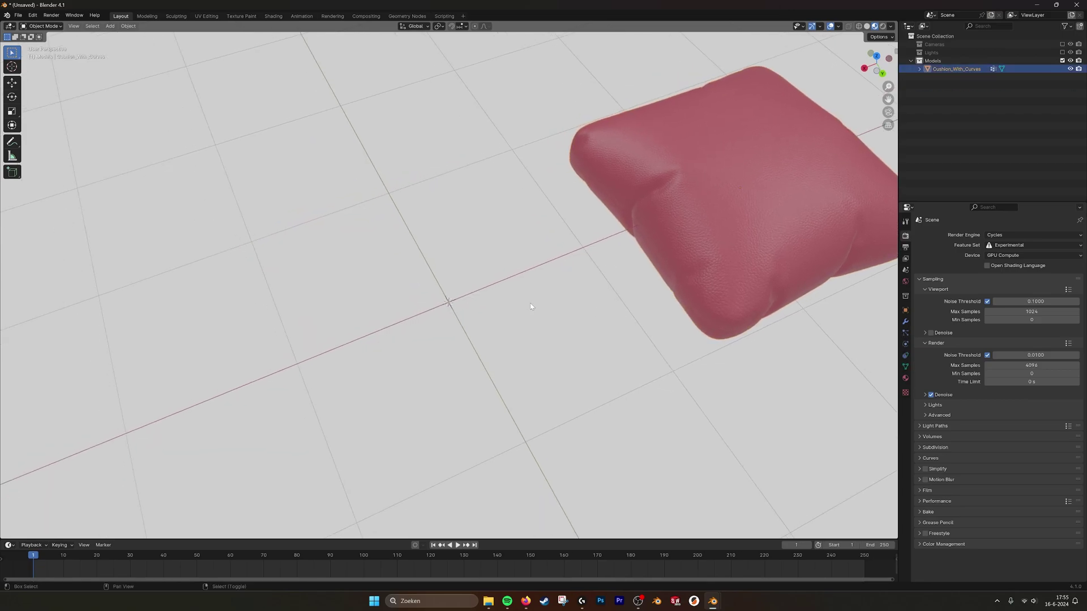
# Step: Start appending in the unsaved scene and check the stitch curve names in the RD_Geometry_Nodes_Stitches_4.2 file
pyautogui.click(19, 16)
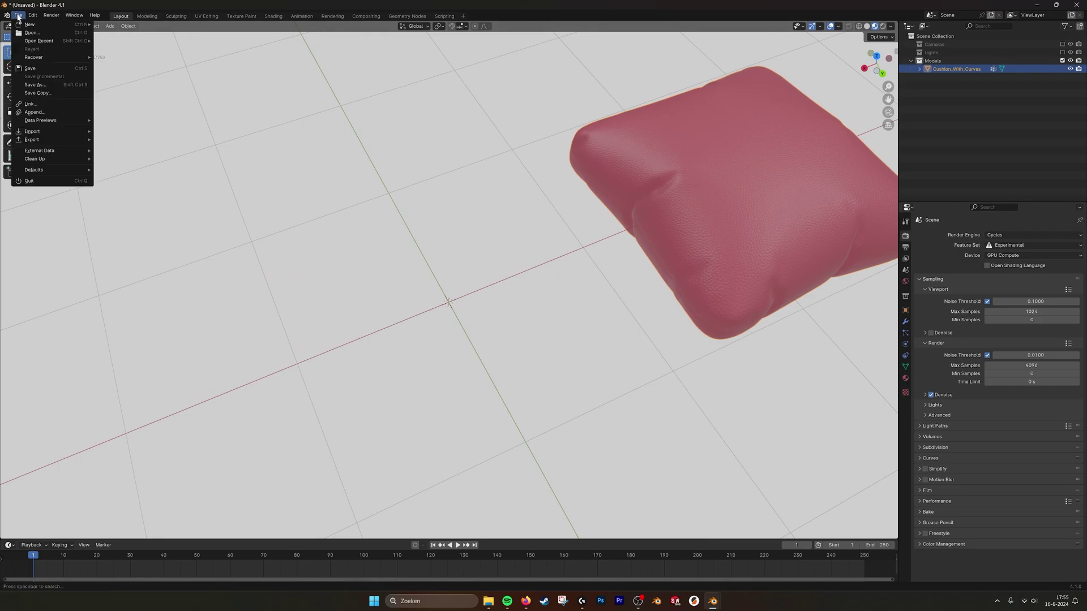
pyautogui.click(49, 113)
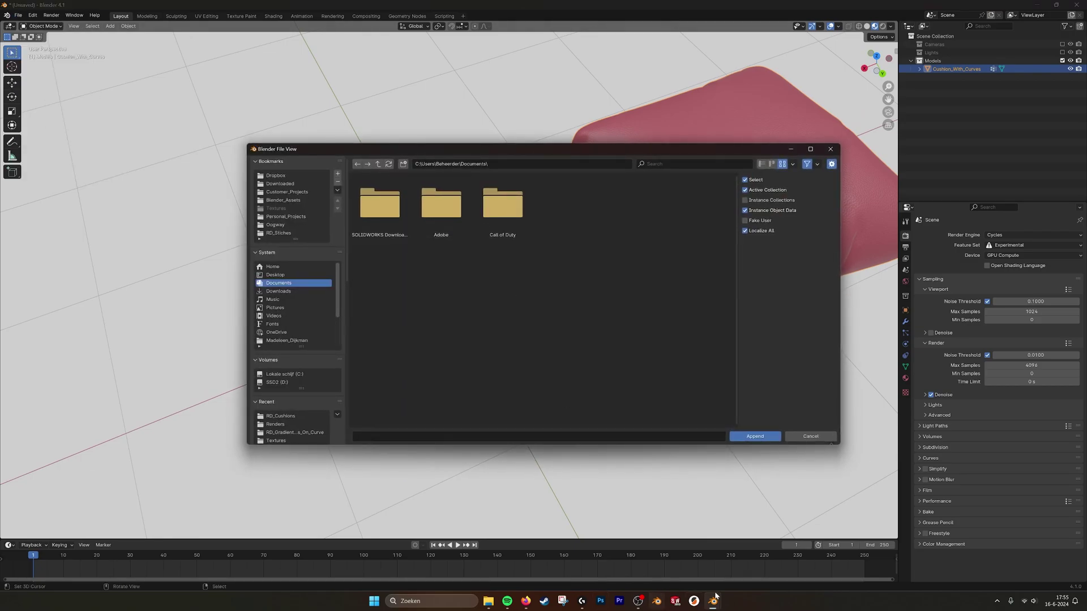
pyautogui.moveTo(714, 602)
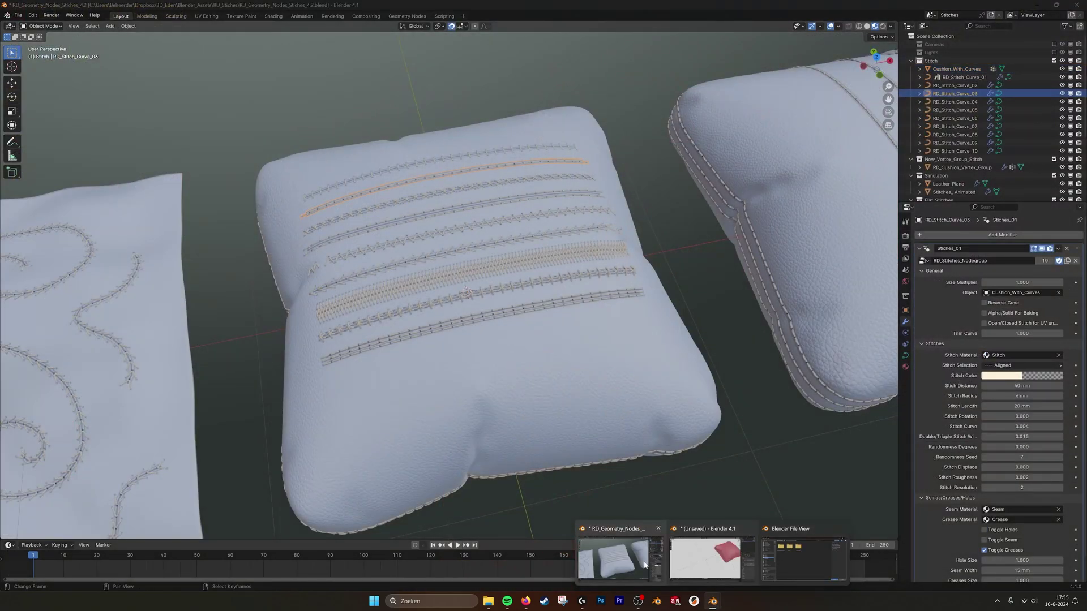
pyautogui.click(620, 557)
pyautogui.click(945, 85)
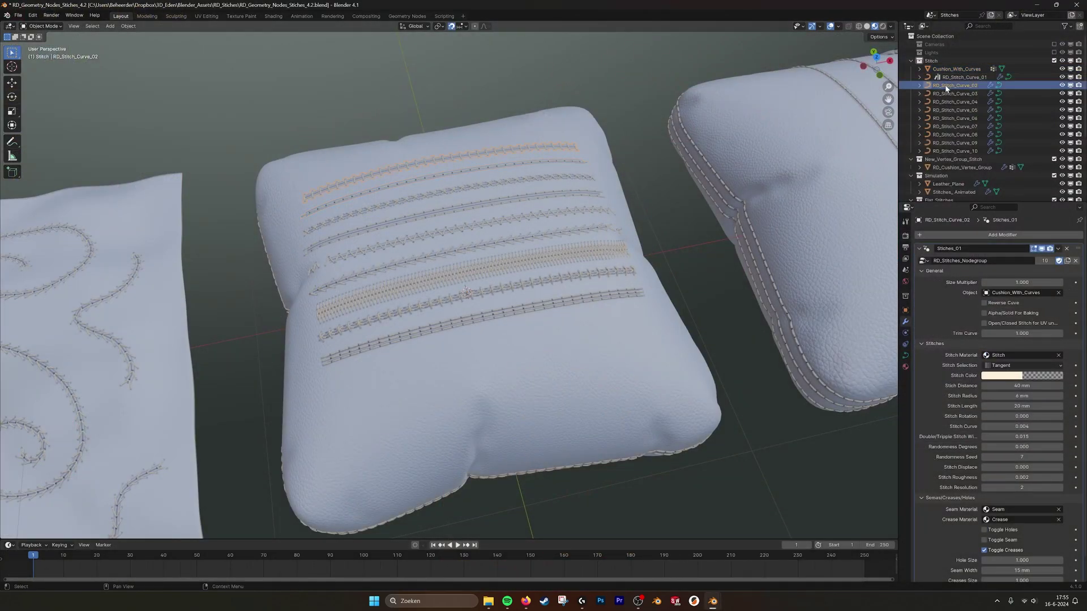
pyautogui.click(953, 78)
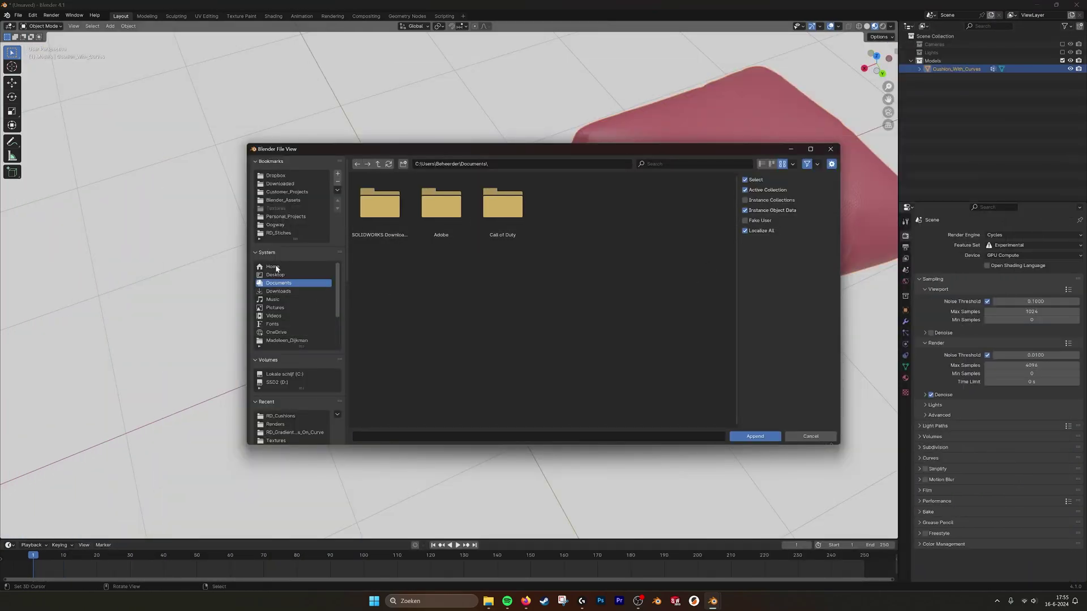
# Step: Browse to the Object folder inside RD_Geometry_Nodes_Stitches_4.2.blend in the RD_Stitches directory for appending
pyautogui.click(278, 232)
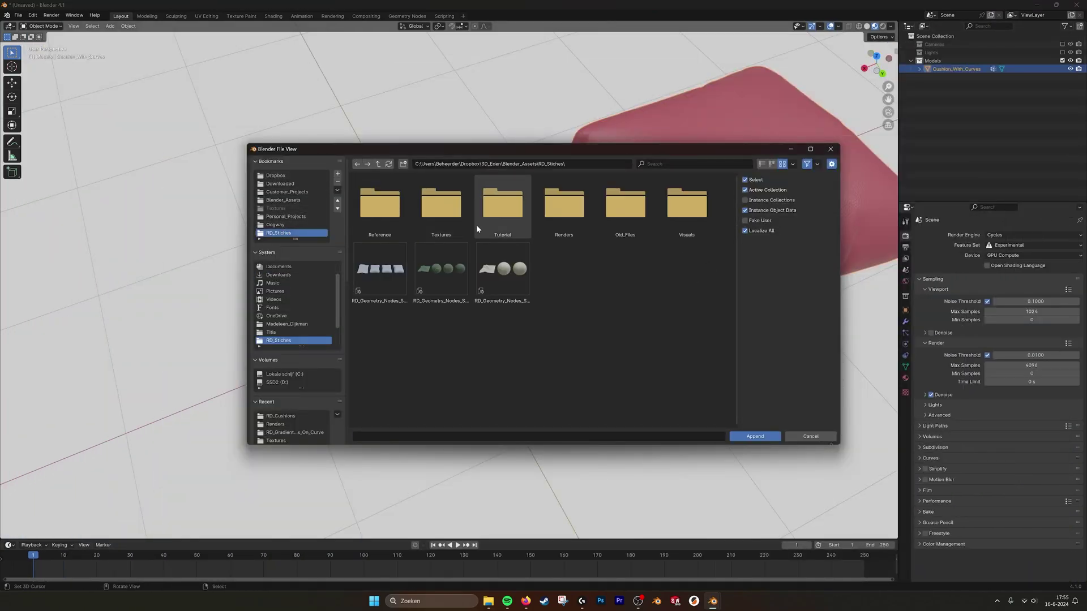
pyautogui.doubleClick(383, 274)
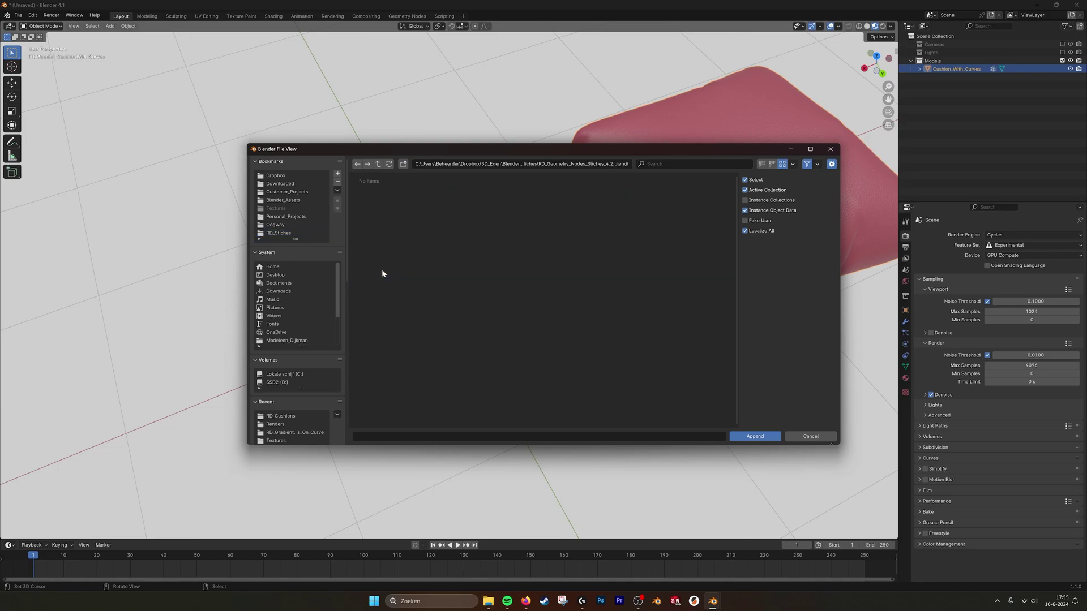
pyautogui.click(572, 277)
pyautogui.doubleClick(571, 277)
pyautogui.scroll(-1, 460, 308)
pyautogui.scroll(1, 577, 258)
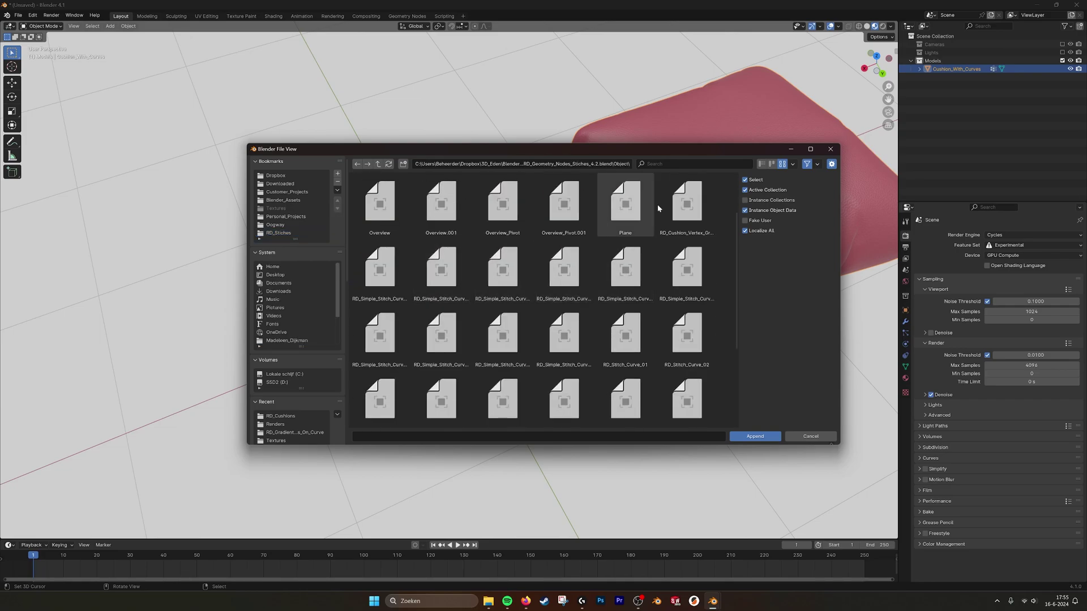
# Step: Show the file's objects as a list and append RD_Simple_Stitch_Curve_01
pyautogui.click(761, 163)
pyautogui.click(366, 234)
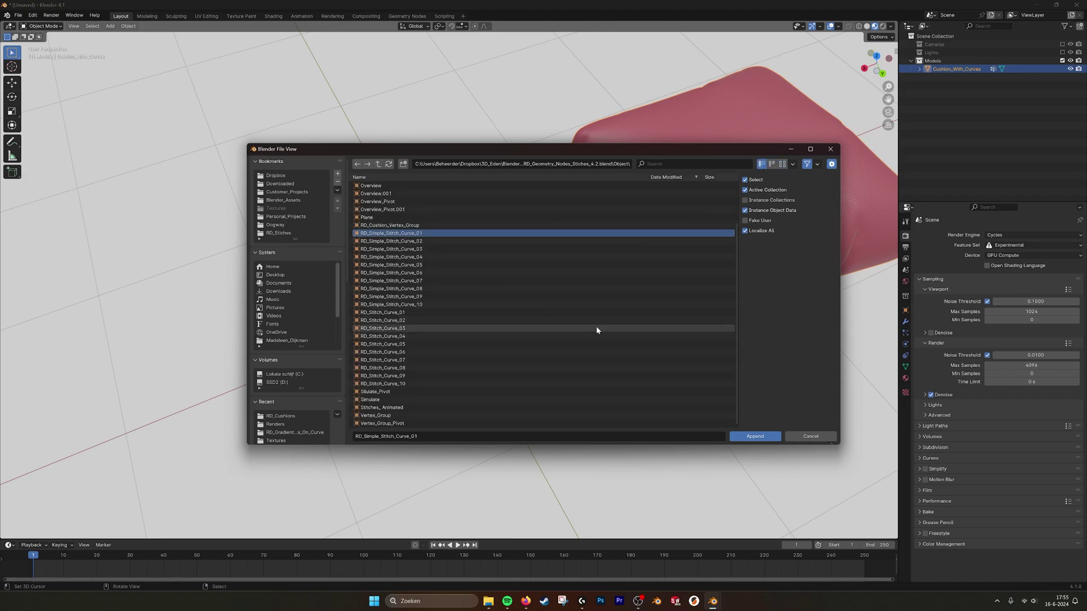
pyautogui.click(755, 435)
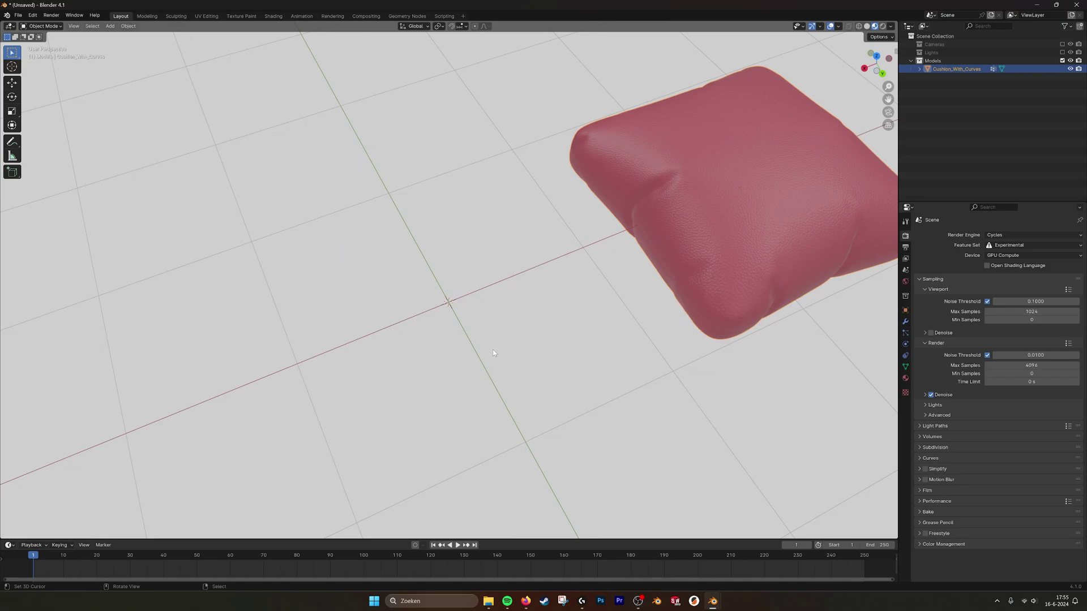
# Step: Try deleting the sphere that was appended along with the simple stitch curve
pyautogui.scroll(-4, 793, 189)
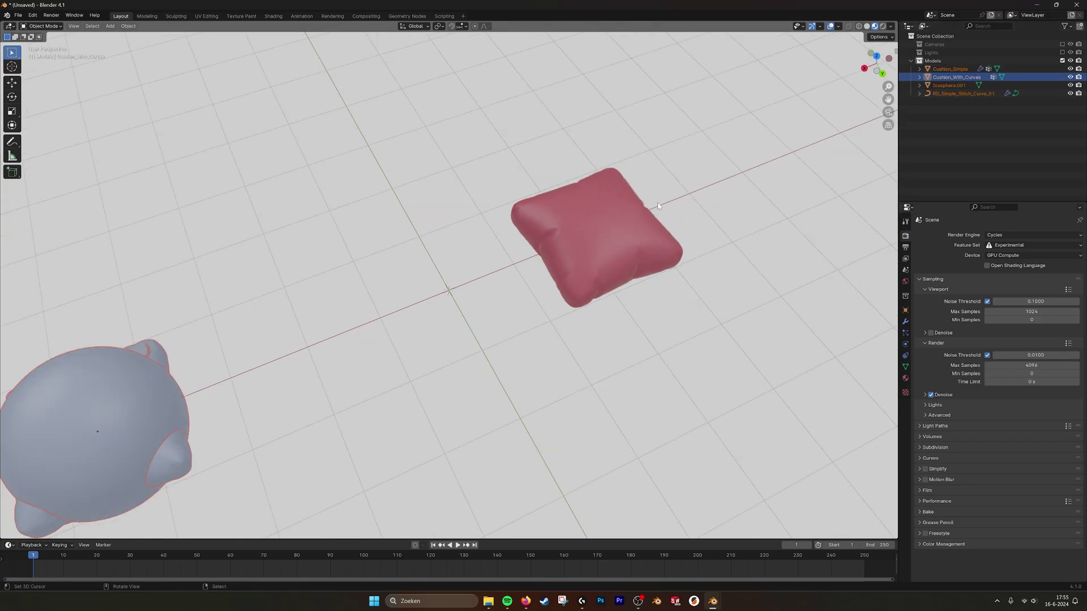
pyautogui.keyDown('shift'); pyautogui.moveTo(246, 337); pyautogui.dragTo(424, 260, button='middle'); pyautogui.keyUp('shift')
pyautogui.press('x')
pyautogui.click(391, 319)
pyautogui.keyDown('shift'); pyautogui.moveTo(339, 339); pyautogui.dragTo(405, 309, button='middle'); pyautogui.keyUp('shift')
pyautogui.scroll(5, 434, 336)
pyautogui.scroll(-2, 434, 336)
# Step: Undo the deletion and the append of the simple stitch objects
pyautogui.hotkey('ctrl', 'z')
pyautogui.hotkey('ctrl', 'z')
pyautogui.scroll(-4, 644, 294)
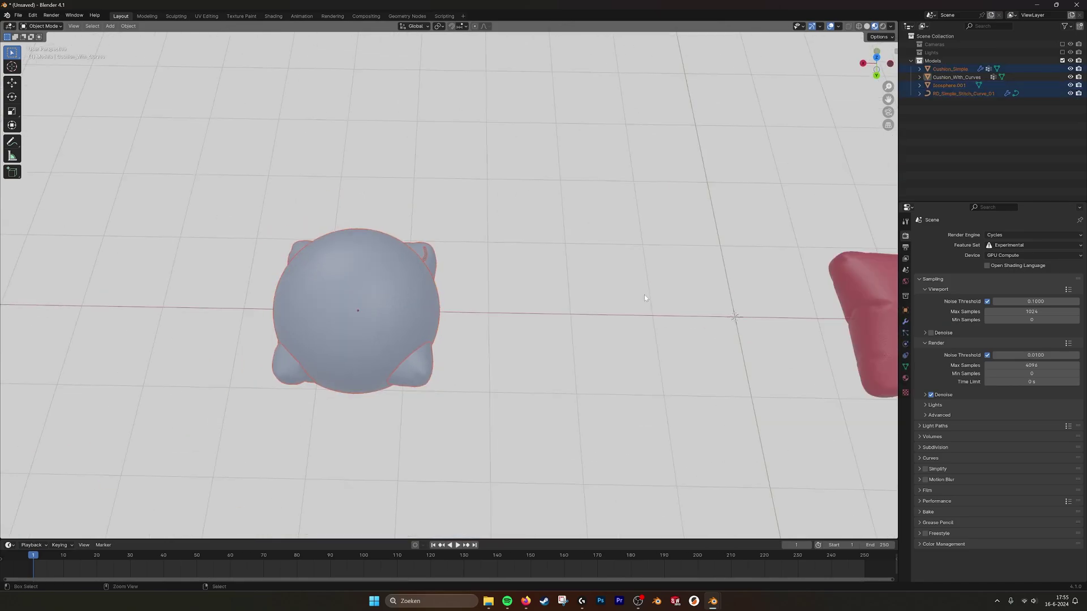
pyautogui.hotkey('ctrl', 'z')
pyautogui.scroll(1, 508, 322)
pyautogui.keyDown('shift'); pyautogui.moveTo(823, 316); pyautogui.dragTo(543, 317, button='middle'); pyautogui.keyUp('shift')
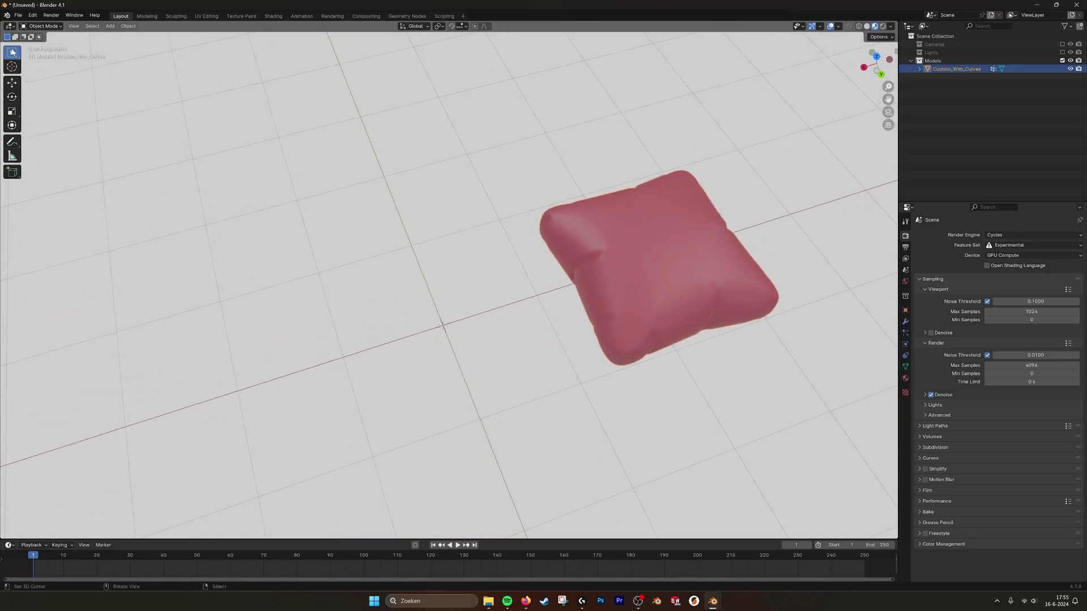
# Step: Append the RD_Stitch_Curve_01 object from RD_Geometry_Nodes_Stitches_4.2.blend into the unsaved scene
pyautogui.click(18, 16)
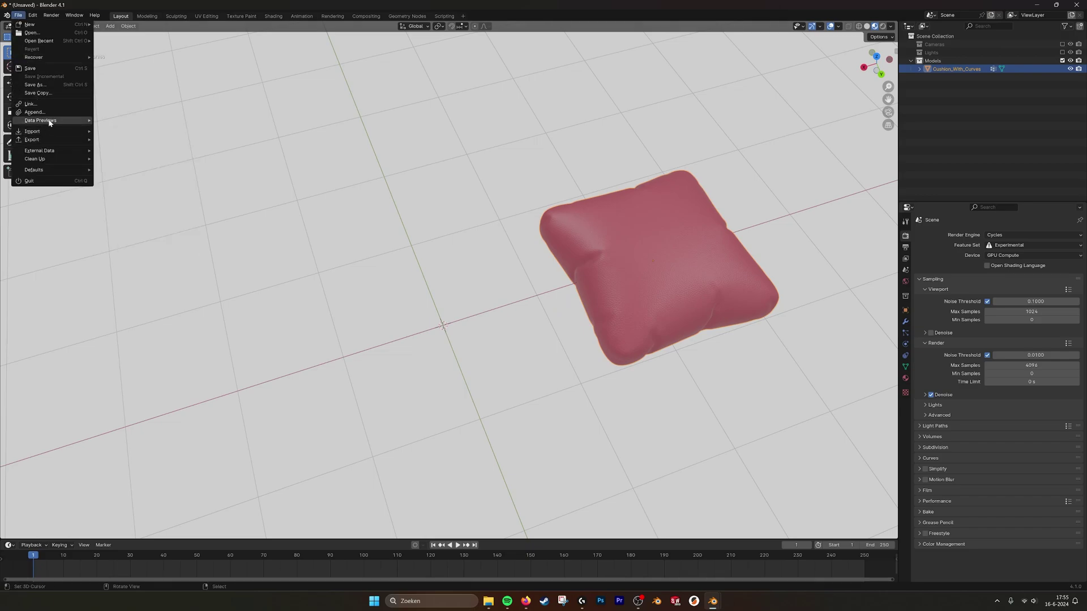
pyautogui.click(35, 112)
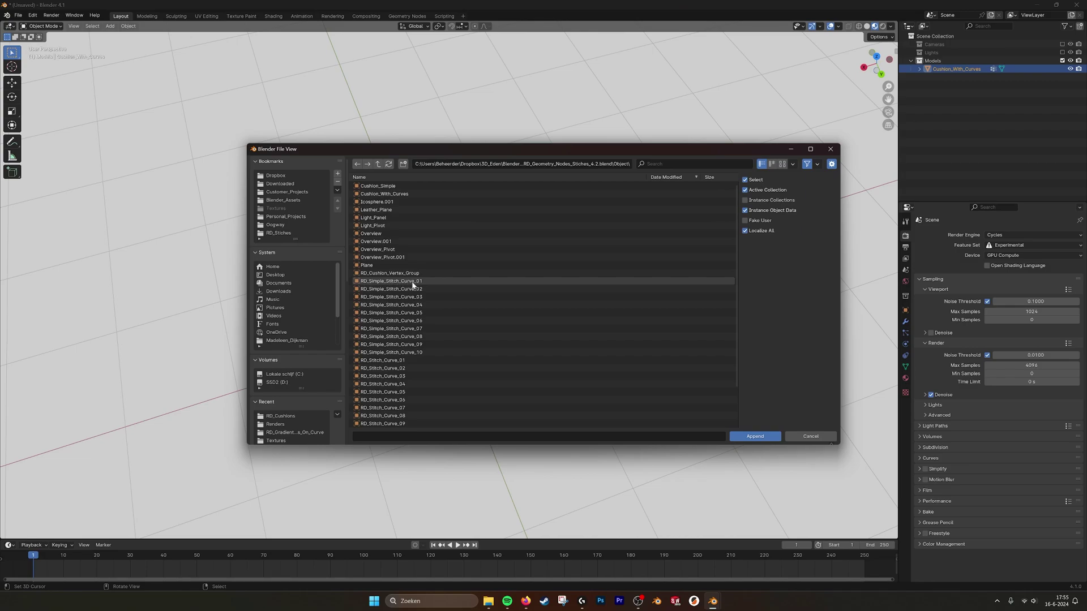
pyautogui.scroll(-2, 413, 285)
pyautogui.click(381, 326)
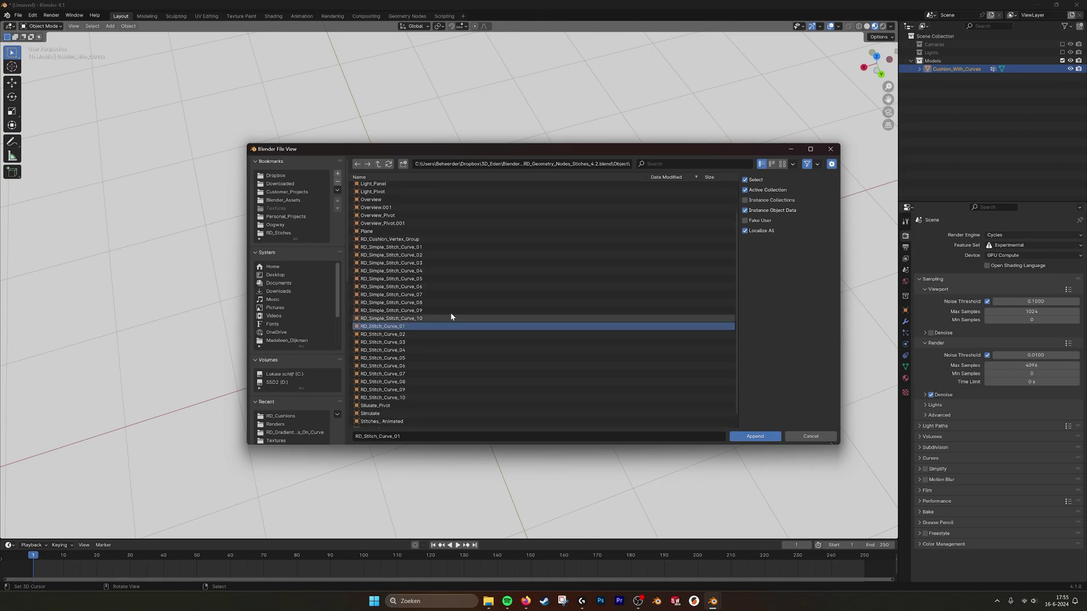
pyautogui.click(741, 435)
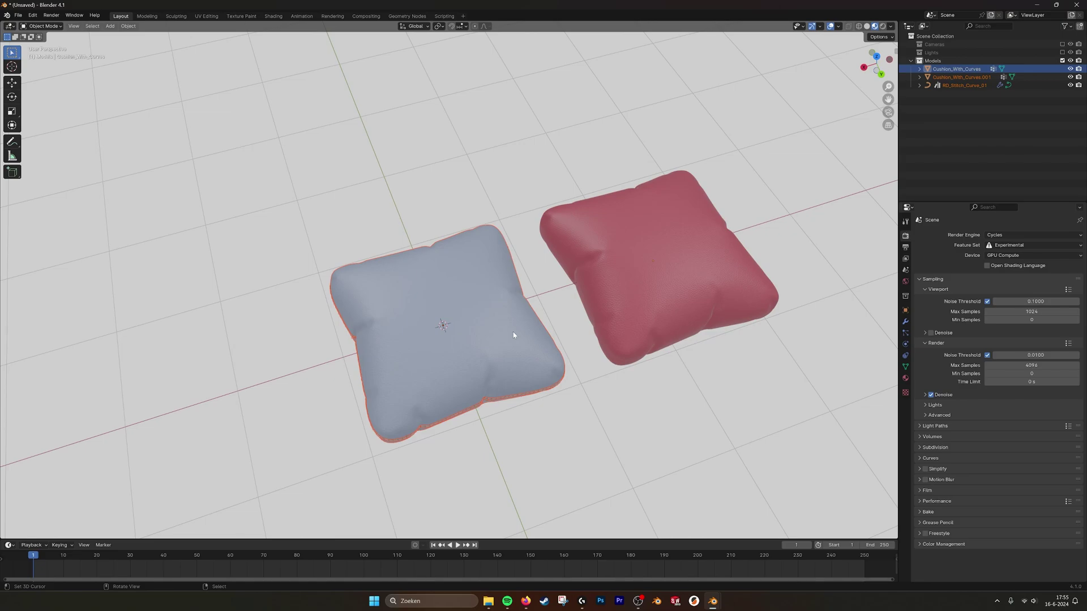
# Step: Examine the seam stitches around the appended grey cushion and select that cushion
pyautogui.rightClick(539, 287)
pyautogui.scroll(4, 532, 317)
pyautogui.moveTo(524, 347); pyautogui.dragTo(524, 318, button='middle')
pyautogui.scroll(-2, 509, 334)
pyautogui.rightClick(500, 348)
pyautogui.click(492, 355)
pyautogui.click(493, 276)
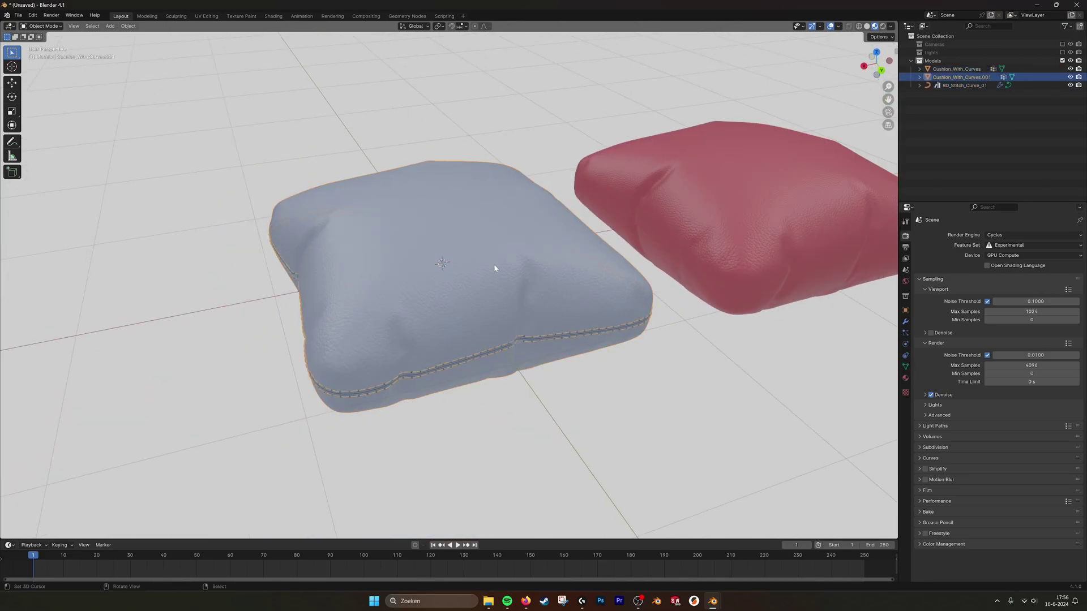
# Step: Delete the grey cushion that came along with the appended stitch curve
pyautogui.moveTo(494, 276); pyautogui.dragTo(500, 309, button='middle')
pyautogui.press('x')
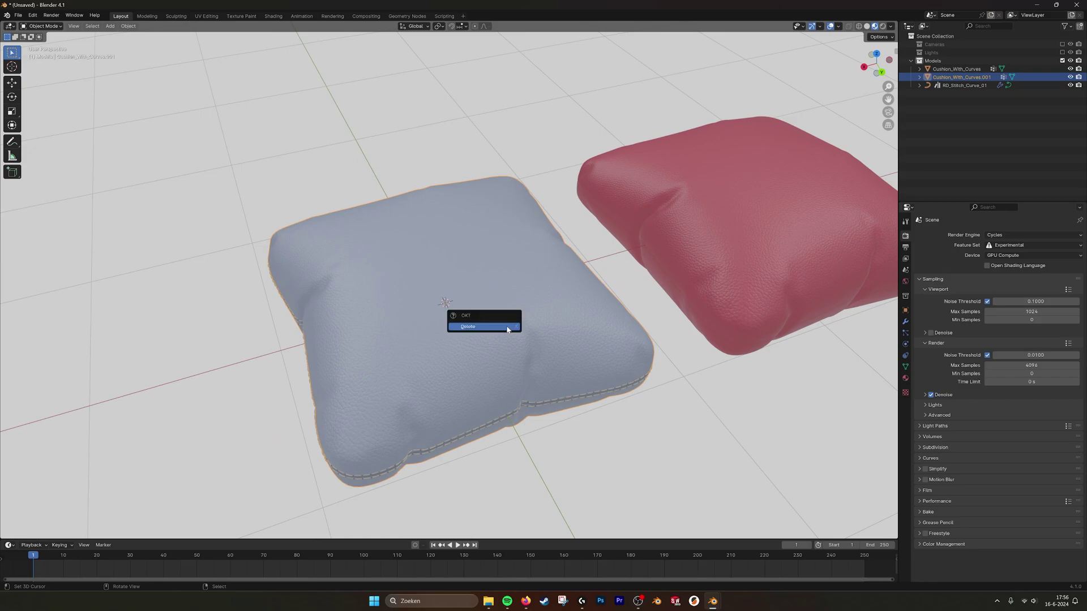
pyautogui.click(507, 329)
# Step: Clear the target object of the RD_Stitch_Curve_01 modifier and set it to the red cushion, Cushion_With_Curves
pyautogui.rightClick(536, 401)
pyautogui.keyDown('shift'); pyautogui.moveTo(578, 393); pyautogui.dragTo(490, 381, button='middle'); pyautogui.keyUp('shift')
pyautogui.click(905, 321)
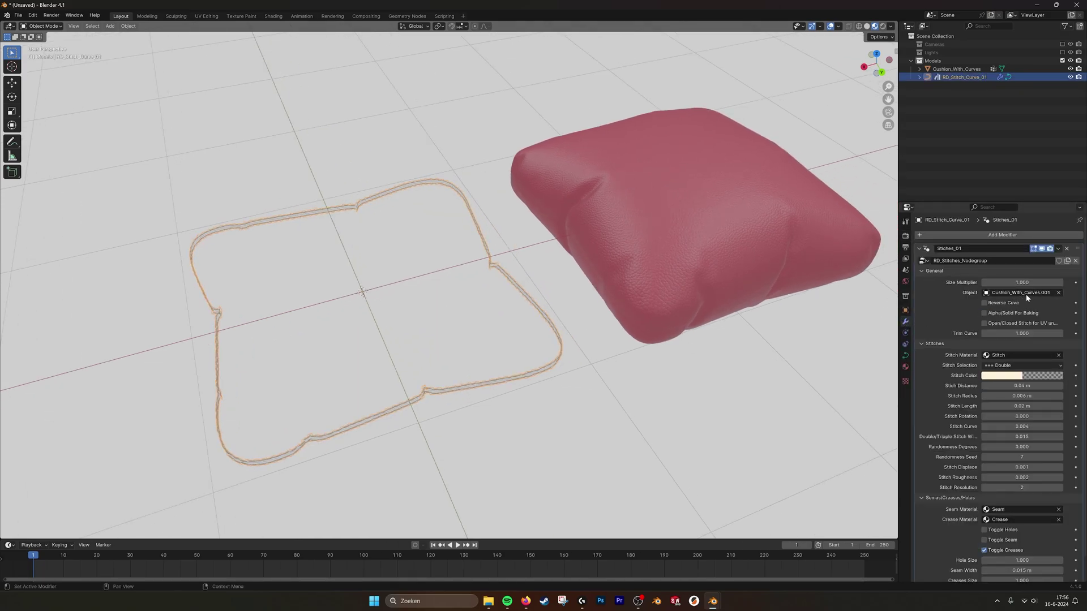
pyautogui.click(1058, 293)
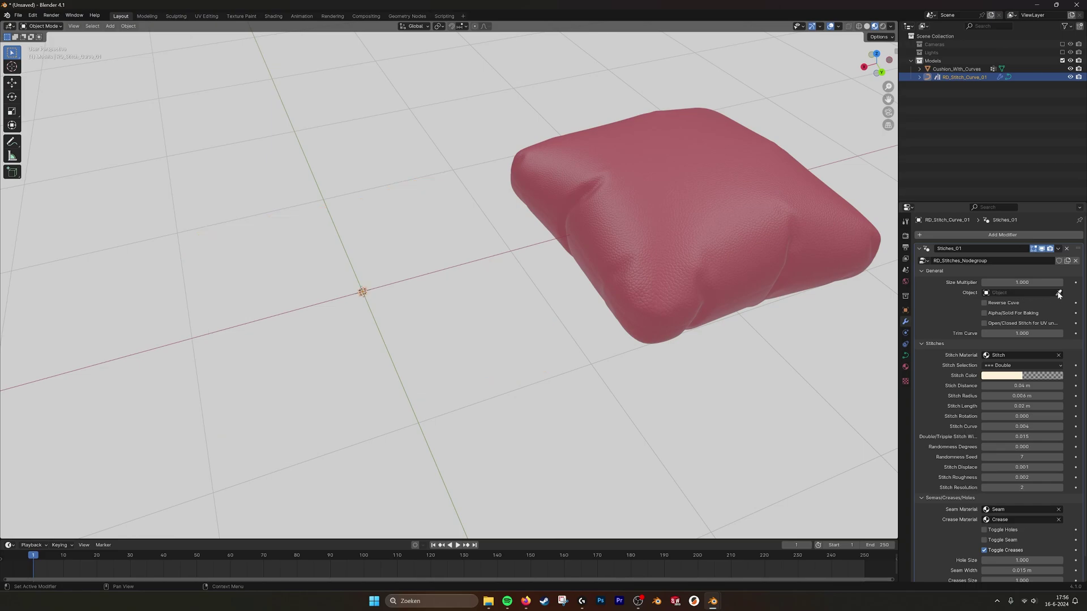
pyautogui.scroll(8, 417, 326)
pyautogui.scroll(-3, 431, 315)
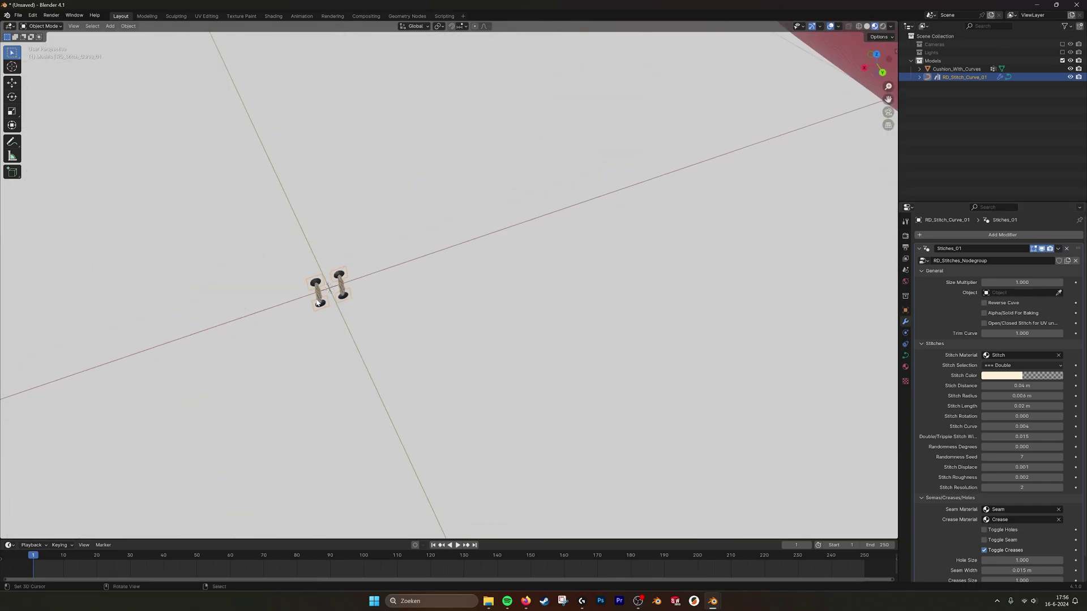
pyautogui.scroll(-7, 336, 292)
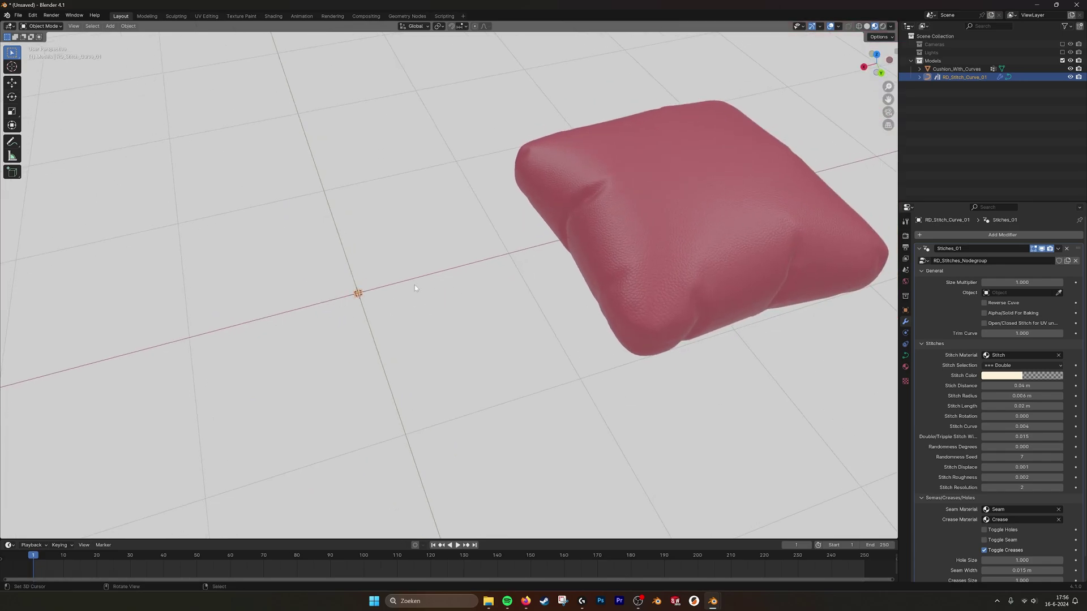
pyautogui.click(1058, 292)
pyautogui.click(714, 206)
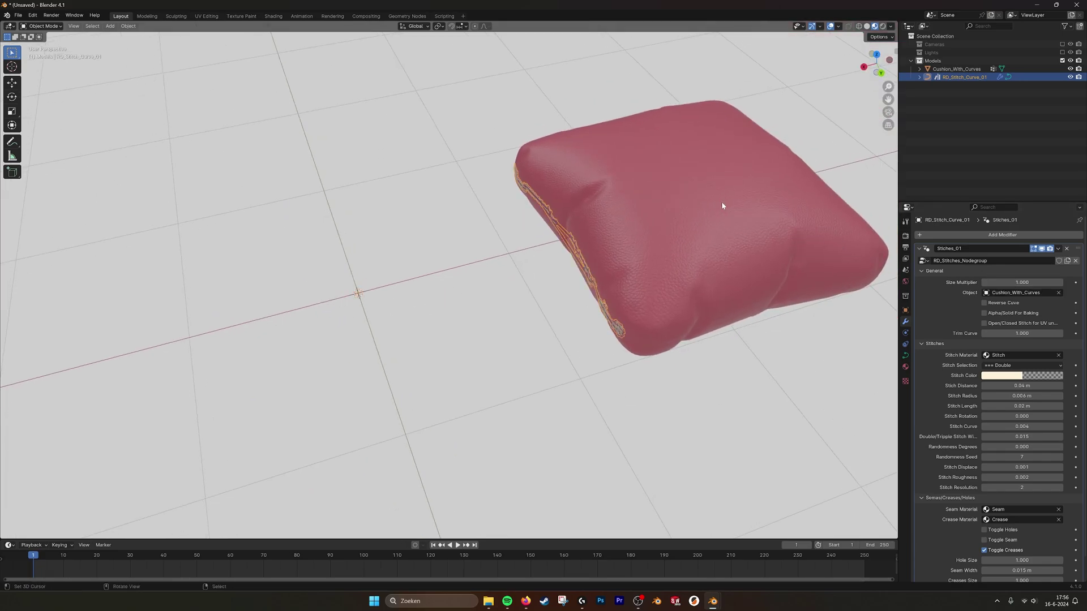
# Step: Show the scene in solid shading and inspect the stitch curve's points and its stitches along the cushion's side
pyautogui.moveTo(652, 240); pyautogui.dragTo(599, 253, button='middle')
pyautogui.press('Tab')
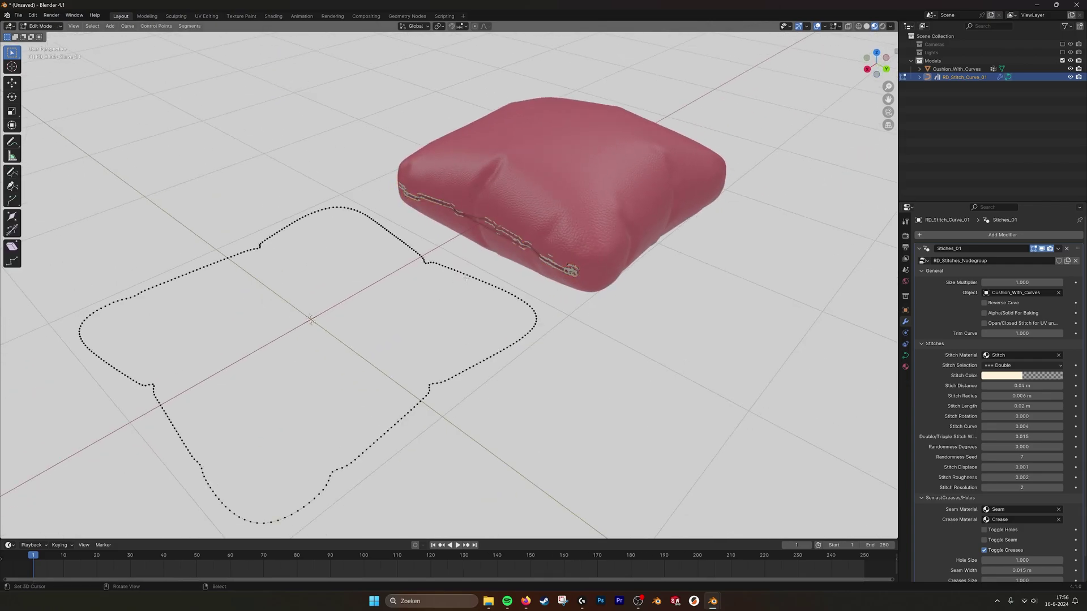
pyautogui.moveTo(465, 278); pyautogui.dragTo(334, 208, button='middle')
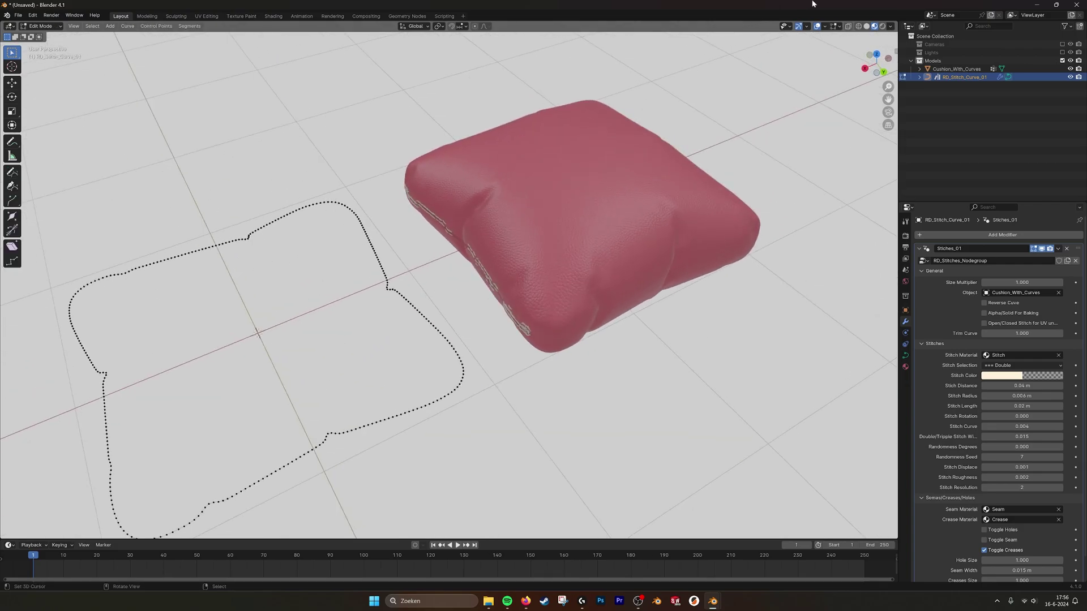
pyautogui.click(866, 26)
pyautogui.press('a')
pyautogui.press('Tab')
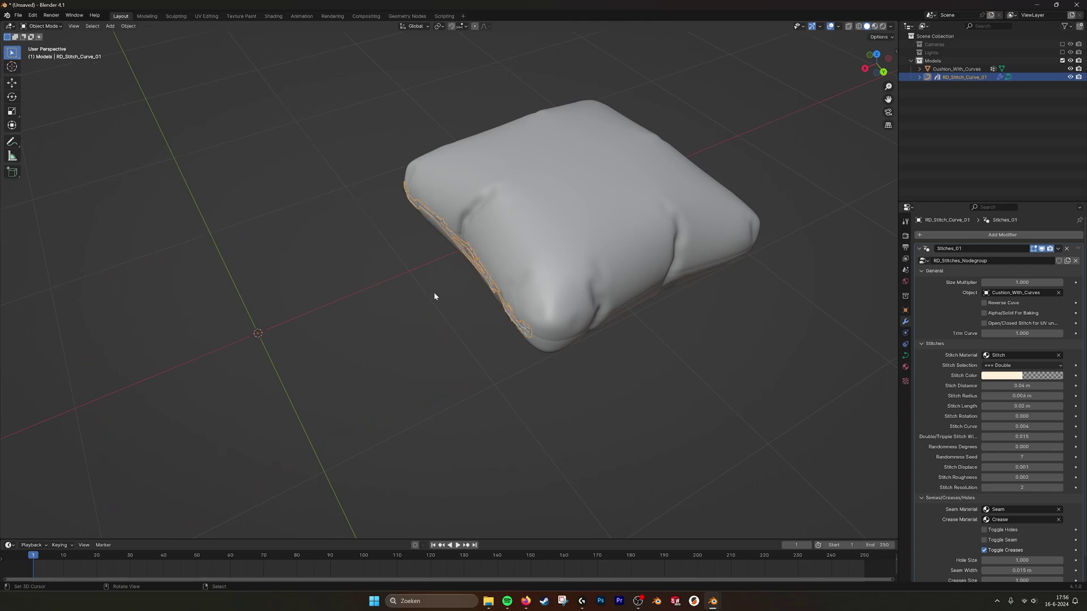
pyautogui.moveTo(437, 296); pyautogui.dragTo(490, 255, button='middle')
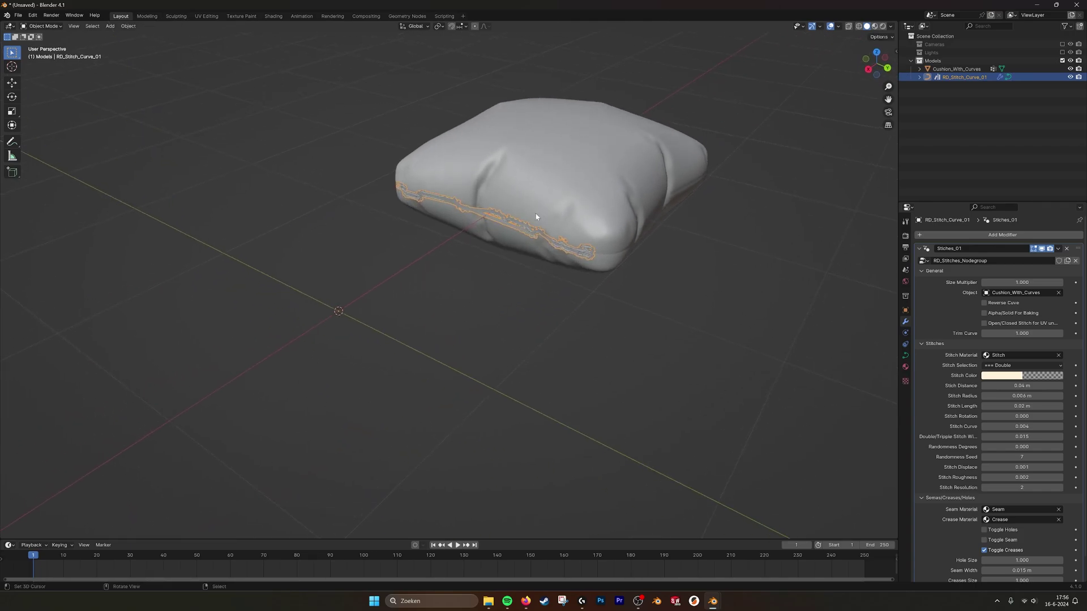
pyautogui.moveTo(596, 247)
pyautogui.mouseDown(button='middle')
pyautogui.moveTo(581, 238)
pyautogui.moveTo(587, 248)
pyautogui.mouseUp(button='middle')
# Step: Delete all control points of the old outline in the RD_Stitch_Curve_01 curve
pyautogui.press('Tab')
pyautogui.press('x')
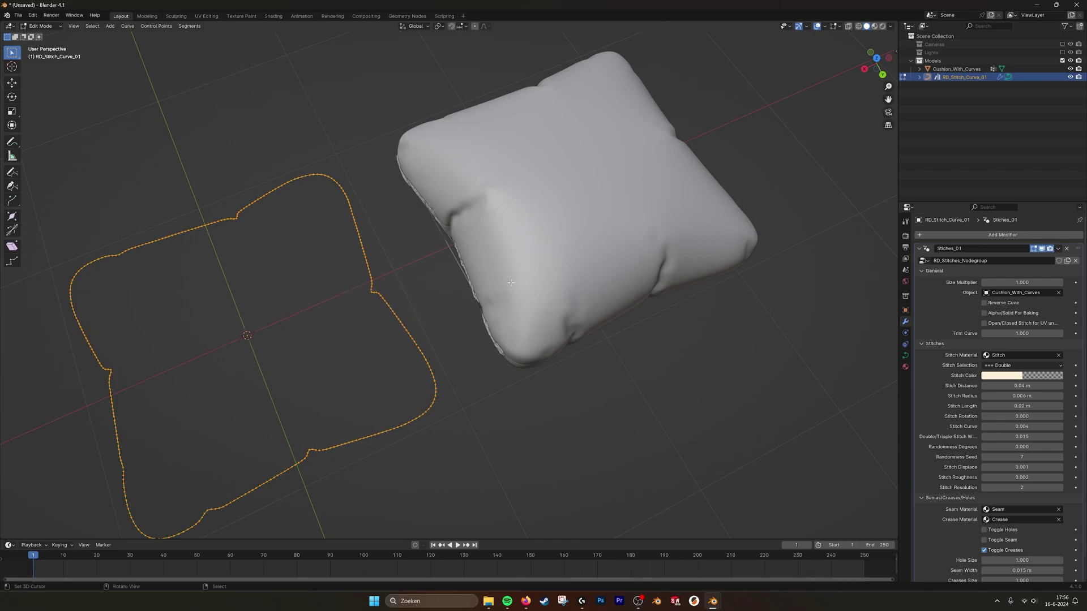
pyautogui.hotkey('alt', 'a')
pyautogui.keyDown('shift'); pyautogui.moveTo(359, 303); pyautogui.dragTo(382, 274, button='middle'); pyautogui.keyUp('shift')
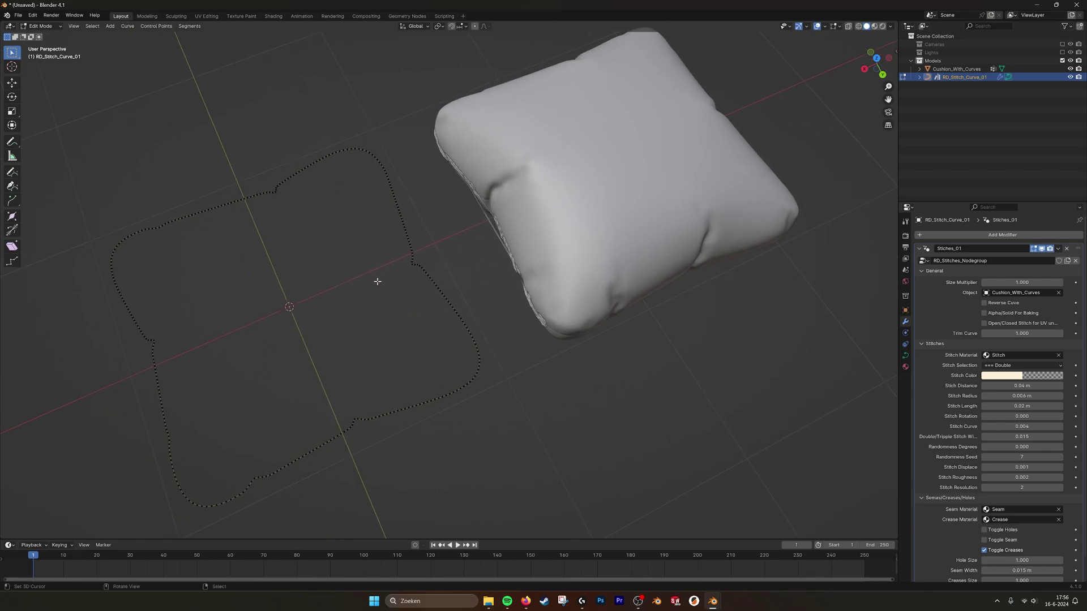
pyautogui.press('a')
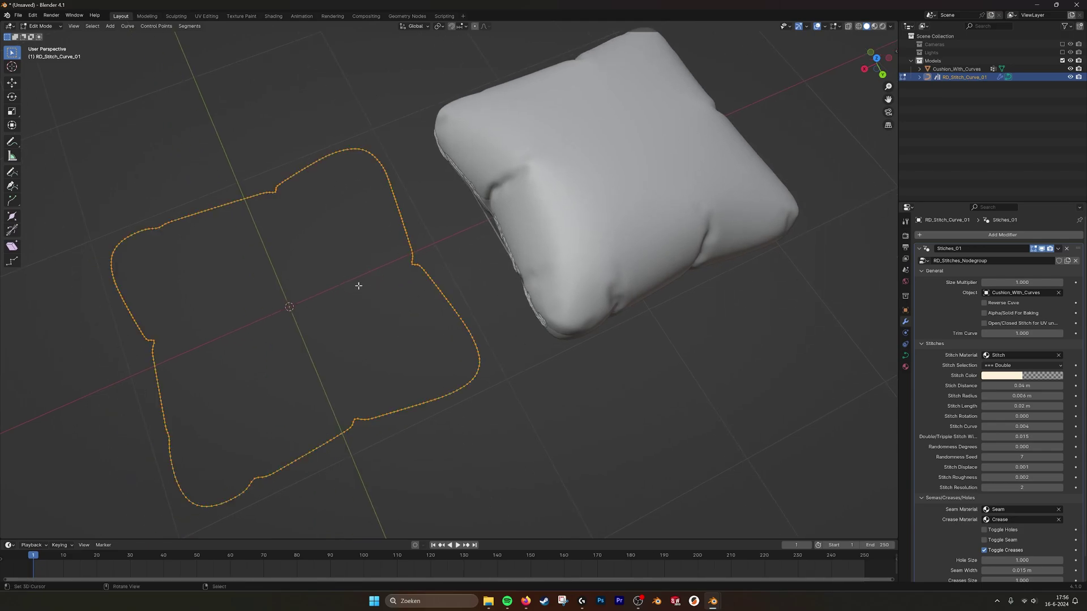
pyautogui.press('x')
pyautogui.click(365, 286)
# Step: Draw a freehand S-shaped curve projected onto the top surface of the cushion within the stitch curve object
pyautogui.moveTo(485, 243); pyautogui.dragTo(472, 280, button='middle')
pyautogui.keyDown('shift'); pyautogui.moveTo(512, 223); pyautogui.dragTo(468, 268, button='middle'); pyautogui.keyUp('shift')
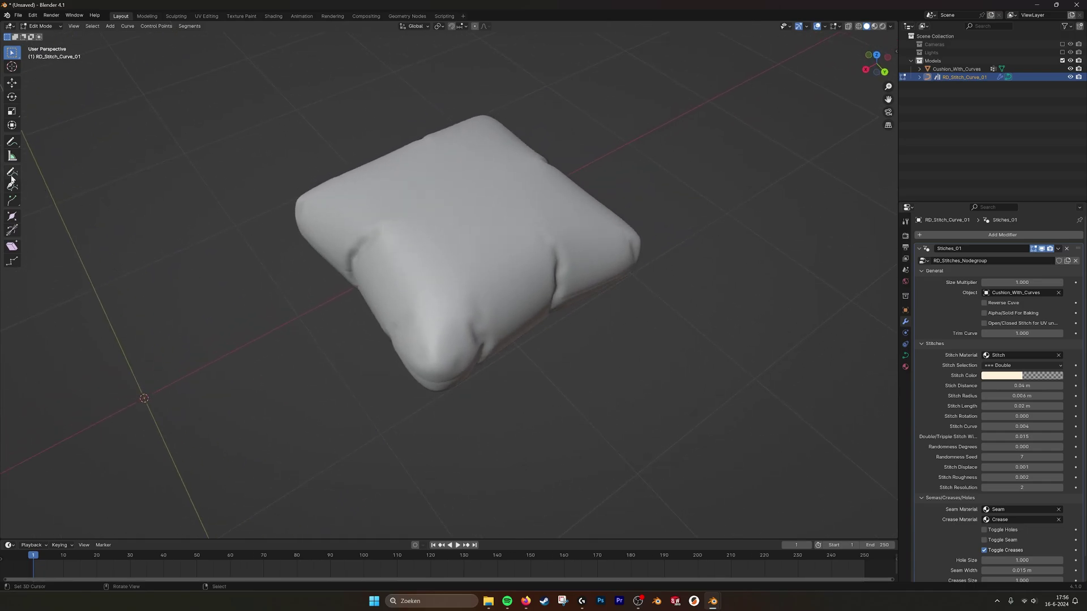
pyautogui.click(12, 172)
pyautogui.click(80, 37)
pyautogui.moveTo(429, 114); pyautogui.dragTo(481, 170, button='middle')
pyautogui.moveTo(498, 201)
pyautogui.mouseDown()
pyautogui.moveTo(474, 243)
pyautogui.moveTo(447, 347)
pyautogui.mouseUp()
pyautogui.moveTo(518, 290); pyautogui.dragTo(503, 287, button='middle')
pyautogui.scroll(1, 451, 281)
pyautogui.press('Tab')
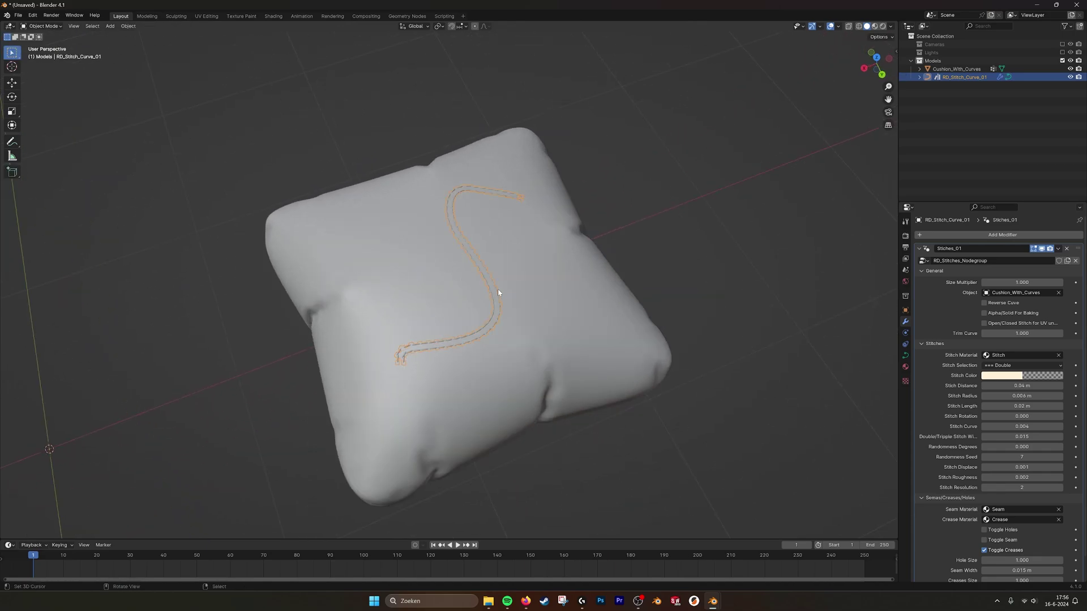
# Step: Show the scene in material preview, set the stitch selection to Aligned, and inspect the stitches on the cushion
pyautogui.click(874, 26)
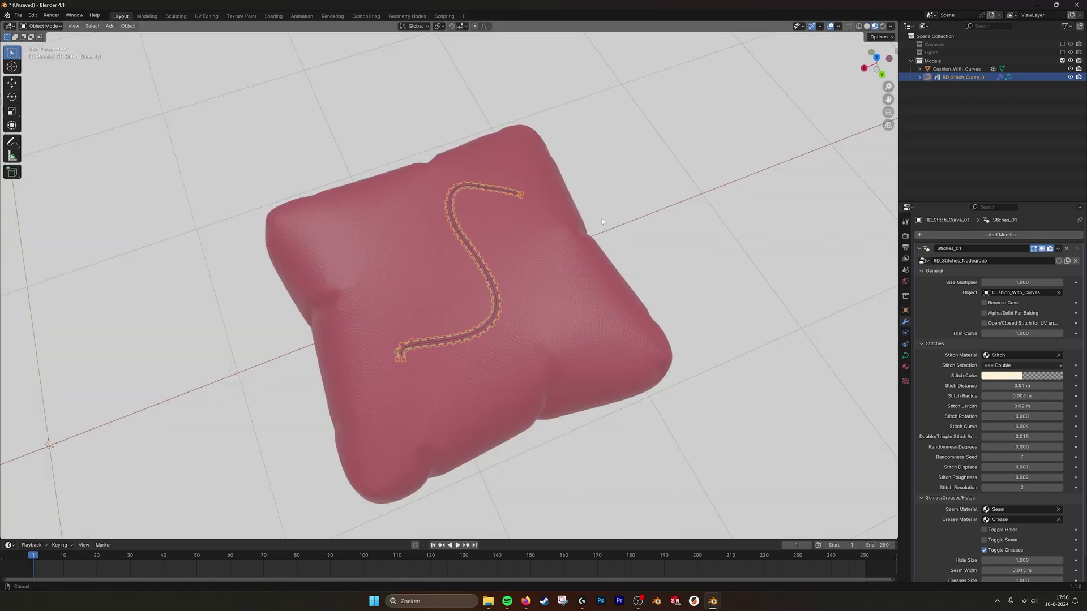
pyautogui.click(1025, 365)
pyautogui.click(1016, 384)
pyautogui.scroll(2, 636, 273)
pyautogui.hotkey('alt', 'a')
pyautogui.moveTo(637, 273); pyautogui.dragTo(555, 213, button='middle')
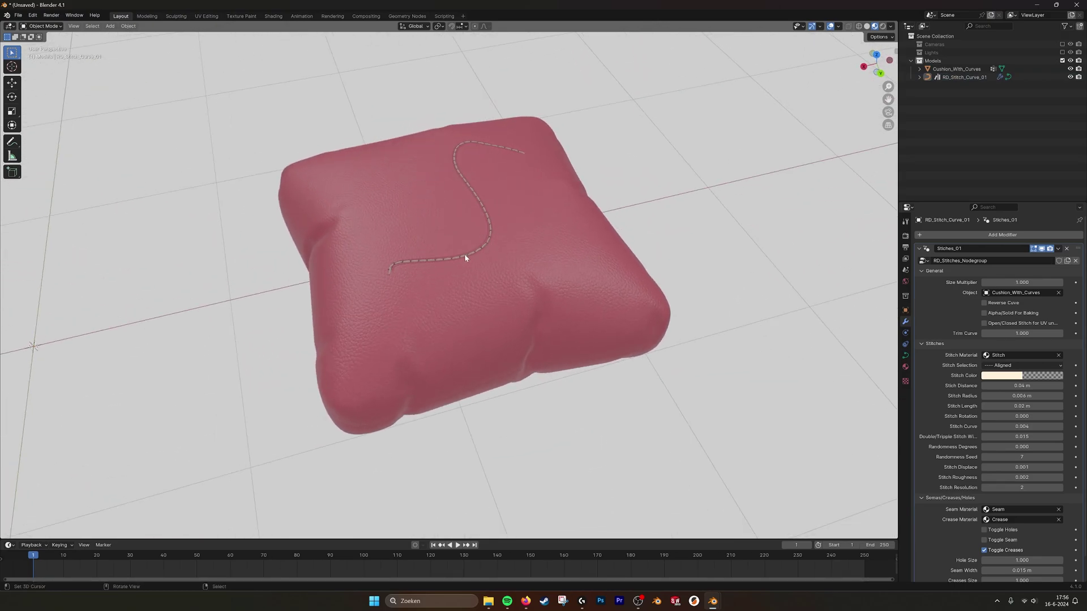
pyautogui.moveTo(477, 263); pyautogui.dragTo(509, 251, button='middle')
pyautogui.click(493, 250)
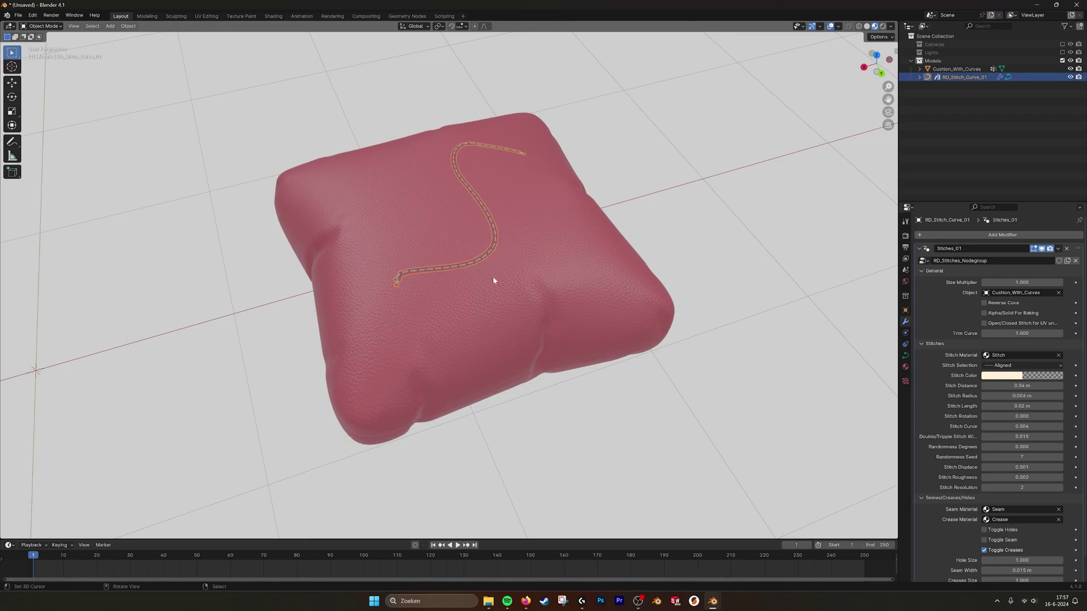
pyautogui.press('Tab')
pyautogui.press('Tab')
# Step: Duplicate the seam edge loop around the cushion's side in place and separate the selection into its own object
pyautogui.rightClick(529, 298)
pyautogui.press('Tab')
pyautogui.moveTo(531, 299); pyautogui.dragTo(555, 313, button='middle')
pyautogui.scroll(1, 560, 299)
pyautogui.scroll(1, 508, 220)
pyautogui.moveTo(535, 113); pyautogui.dragTo(538, 140, button='middle')
pyautogui.press('Tab')
pyautogui.press('Tab')
pyautogui.moveTo(584, 291); pyautogui.dragTo(582, 237, button='middle')
pyautogui.keyDown('alt'); pyautogui.click(514, 286); pyautogui.keyUp('alt')
pyautogui.scroll(-2, 610, 240)
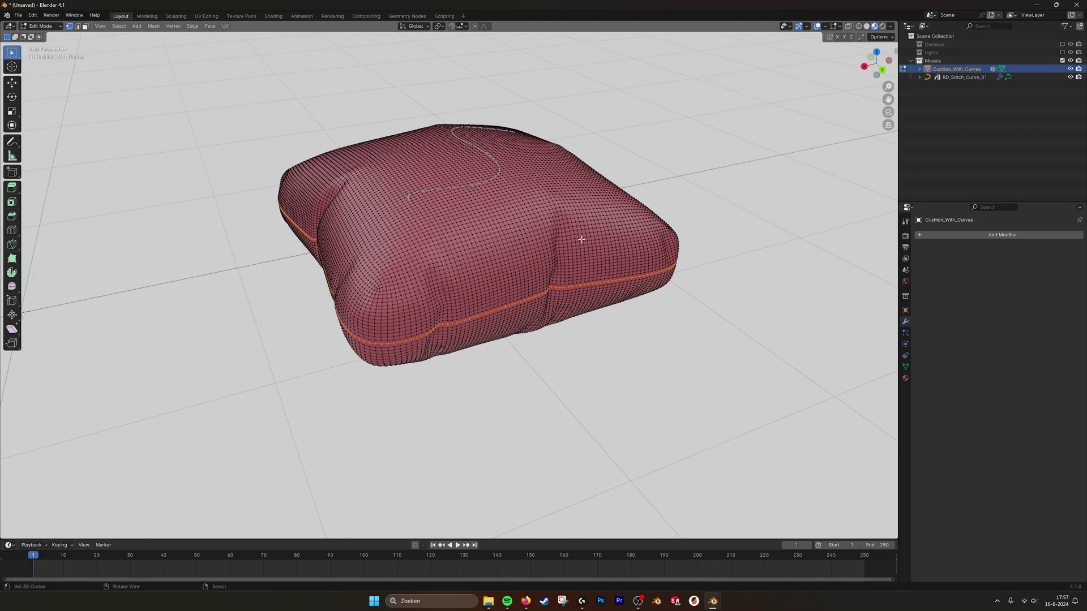
pyautogui.press('g')
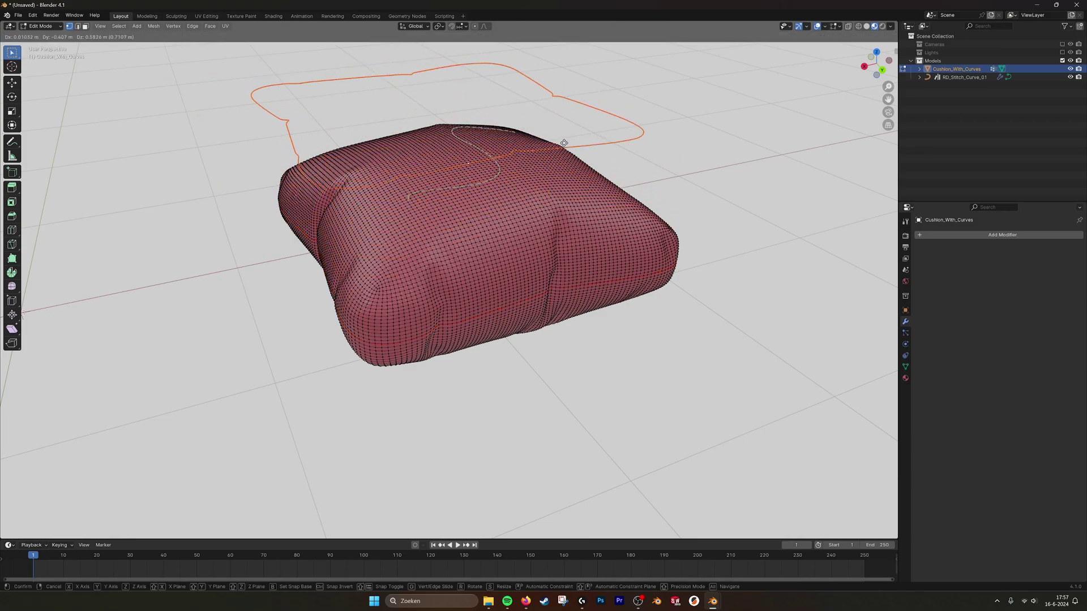
pyautogui.rightClick(563, 143)
pyautogui.press('p')
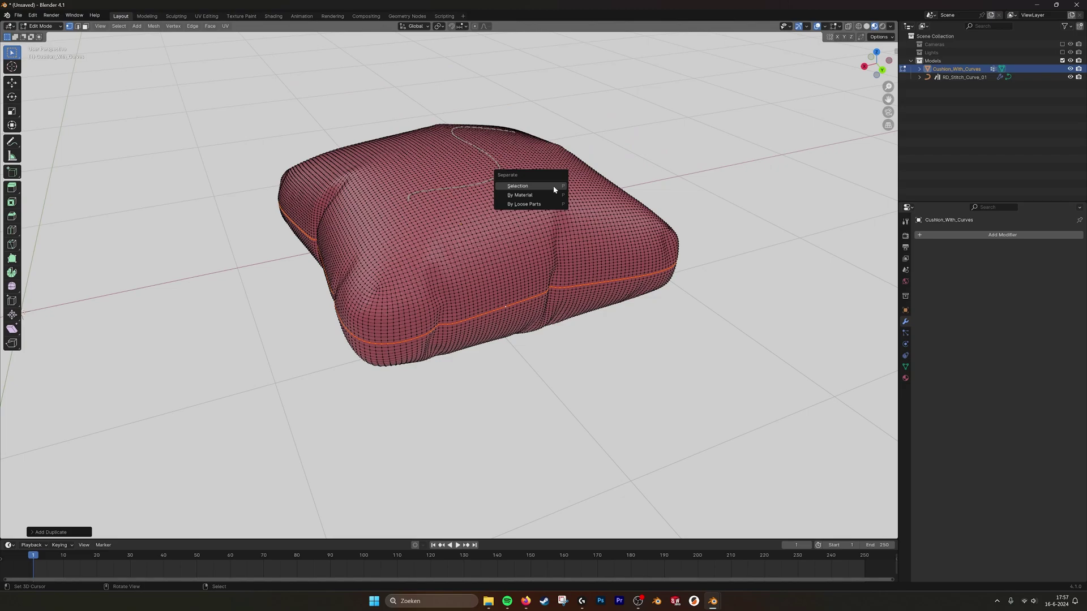
pyautogui.click(554, 187)
pyautogui.press('Tab')
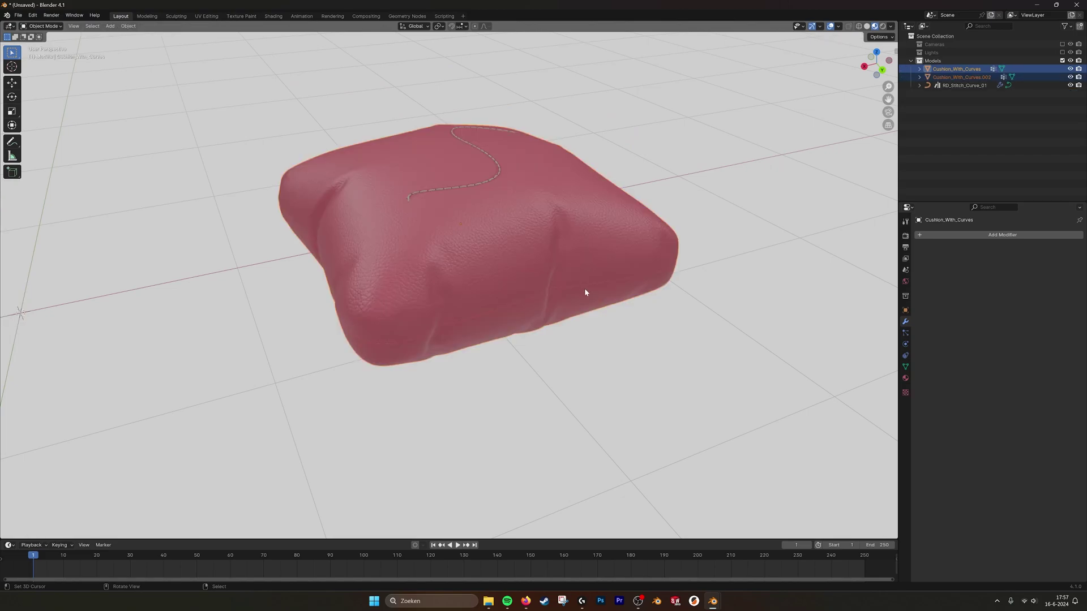
# Step: Check the separated seam loop with the cushion temporarily hidden, and convert the loop to a curve
pyautogui.click(960, 77)
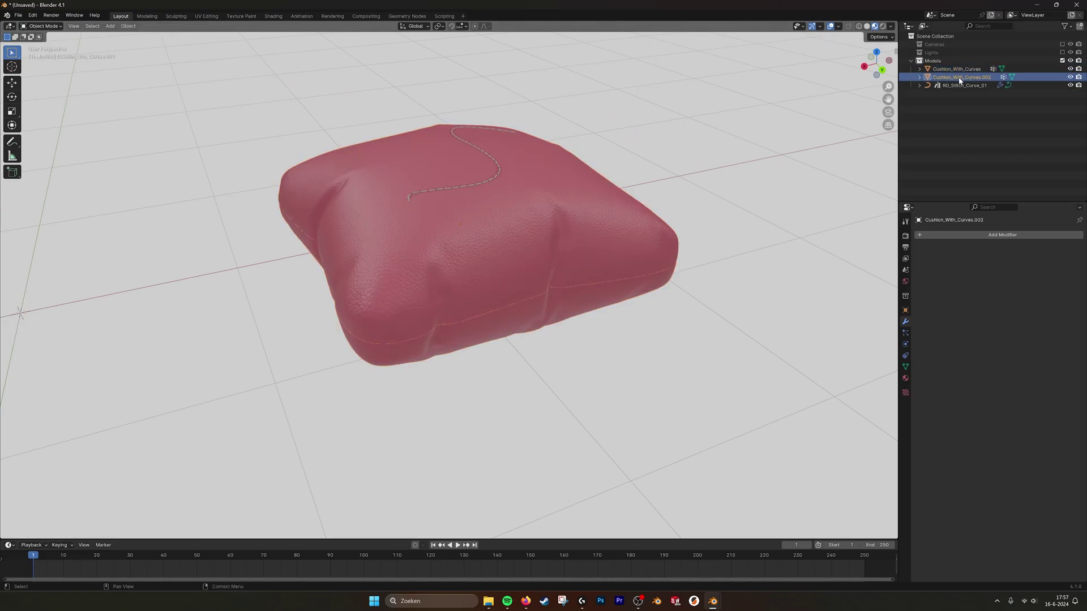
pyautogui.click(1069, 69)
pyautogui.moveTo(570, 277); pyautogui.dragTo(596, 317, button='middle')
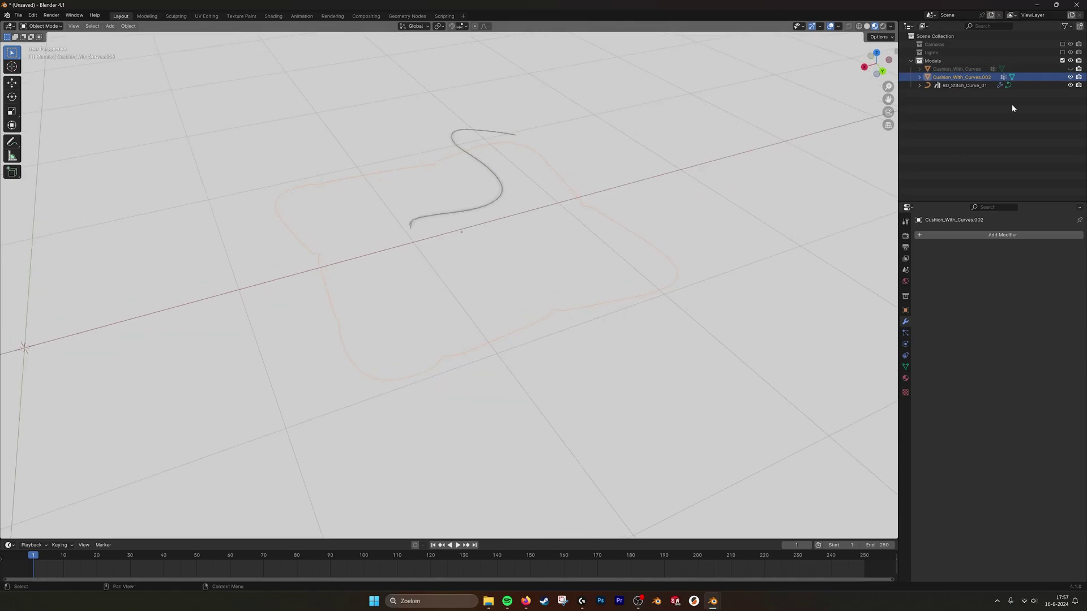
pyautogui.click(1070, 69)
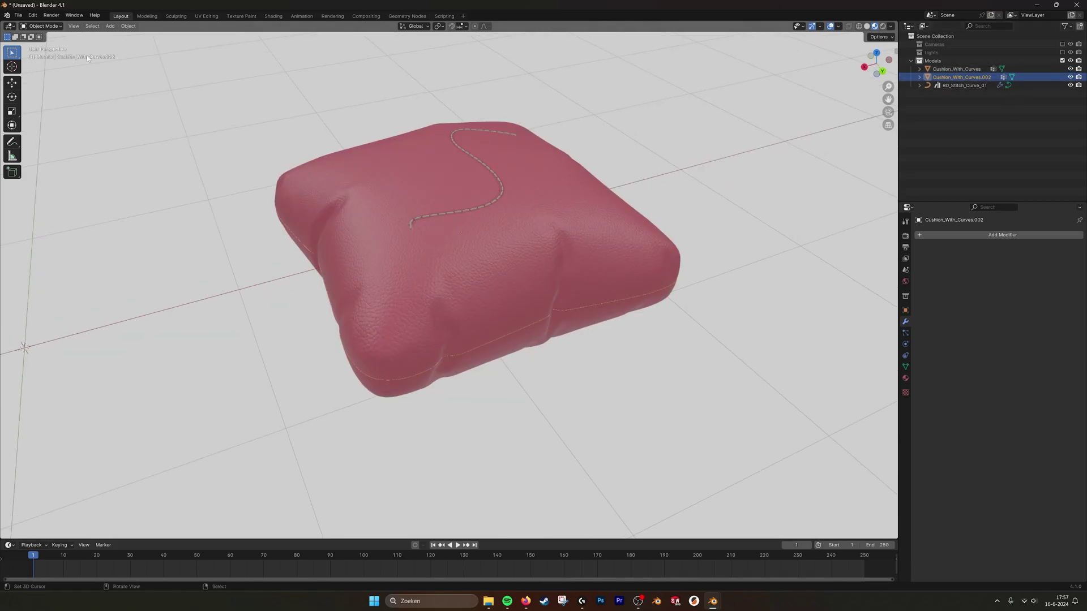
pyautogui.click(128, 26)
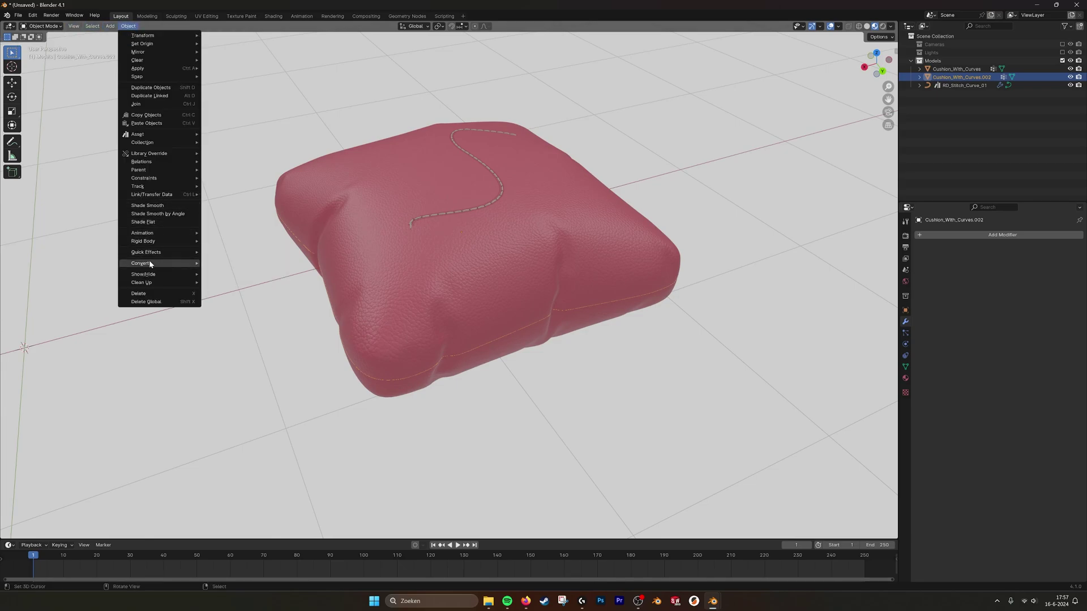
pyautogui.click(223, 272)
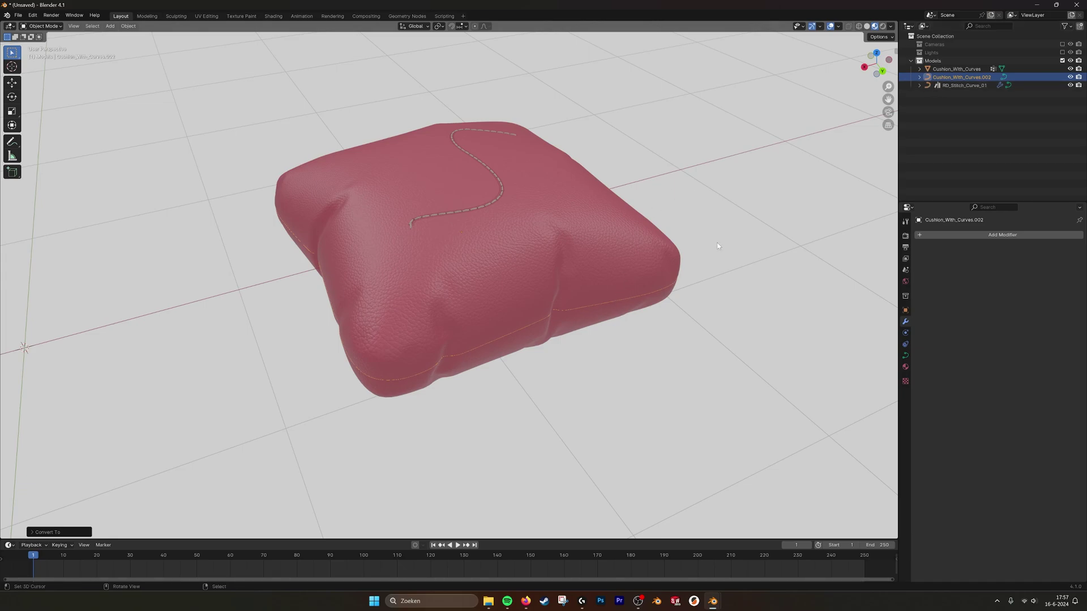
# Step: Join the converted seam curve into RD_Stitch_Curve_01, keeping the stitch curve as the active object
pyautogui.keyDown('shift'); pyautogui.click(953, 86); pyautogui.keyUp('shift')
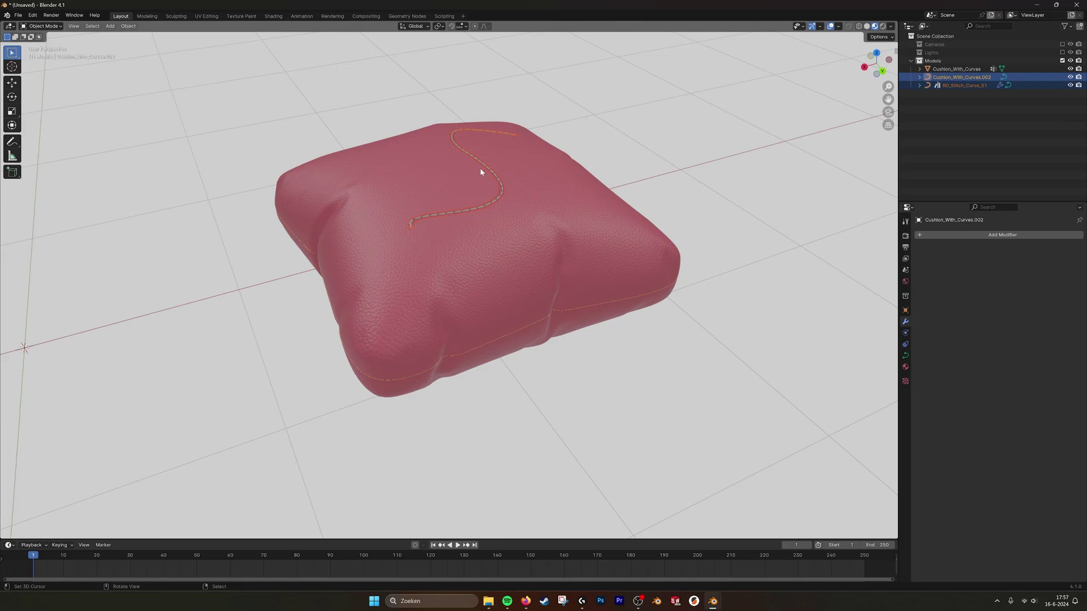
pyautogui.moveTo(490, 193); pyautogui.dragTo(481, 192, button='middle')
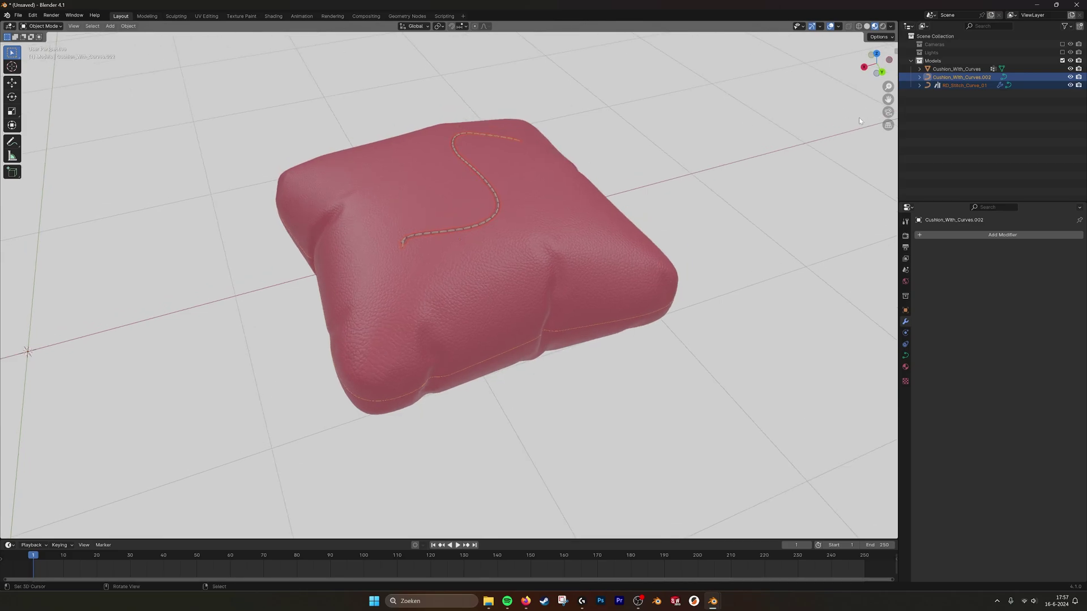
pyautogui.click(957, 82)
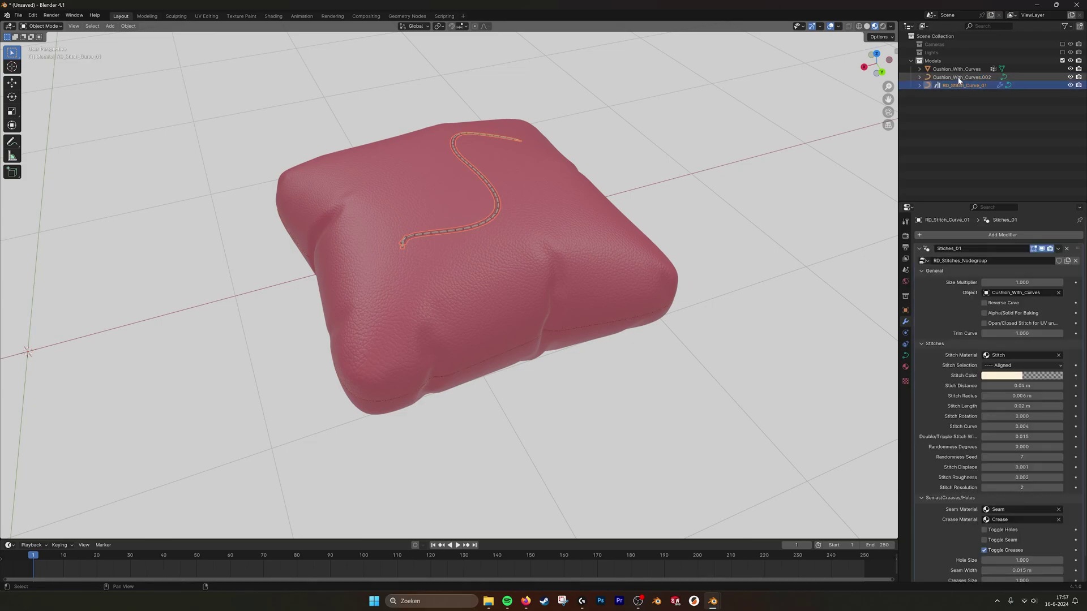
pyautogui.keyDown('shift'); pyautogui.click(958, 78); pyautogui.keyUp('shift')
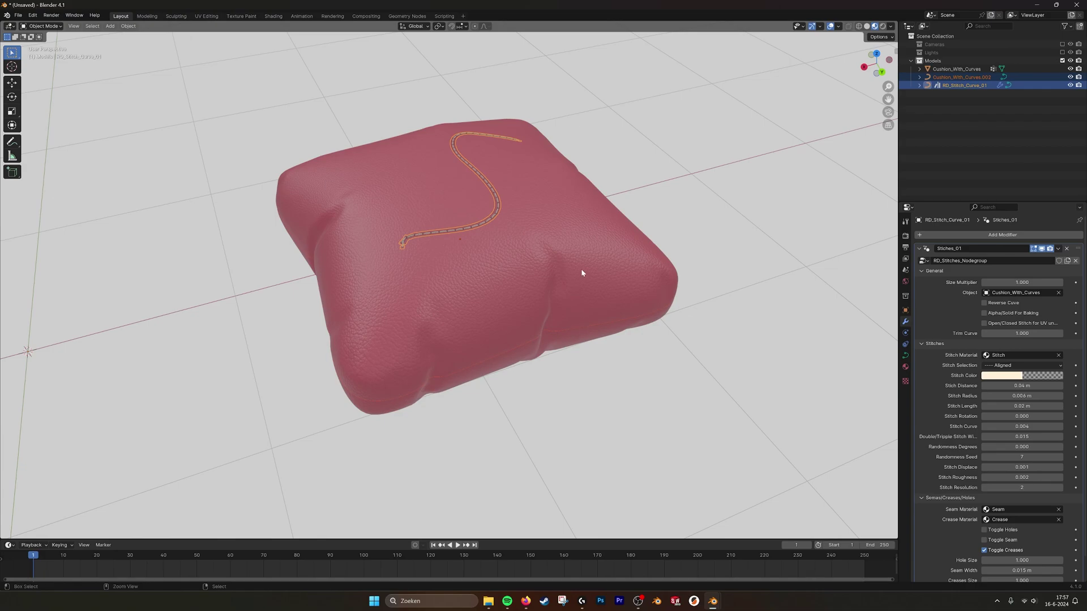
pyautogui.hotkey('ctrl', 'j')
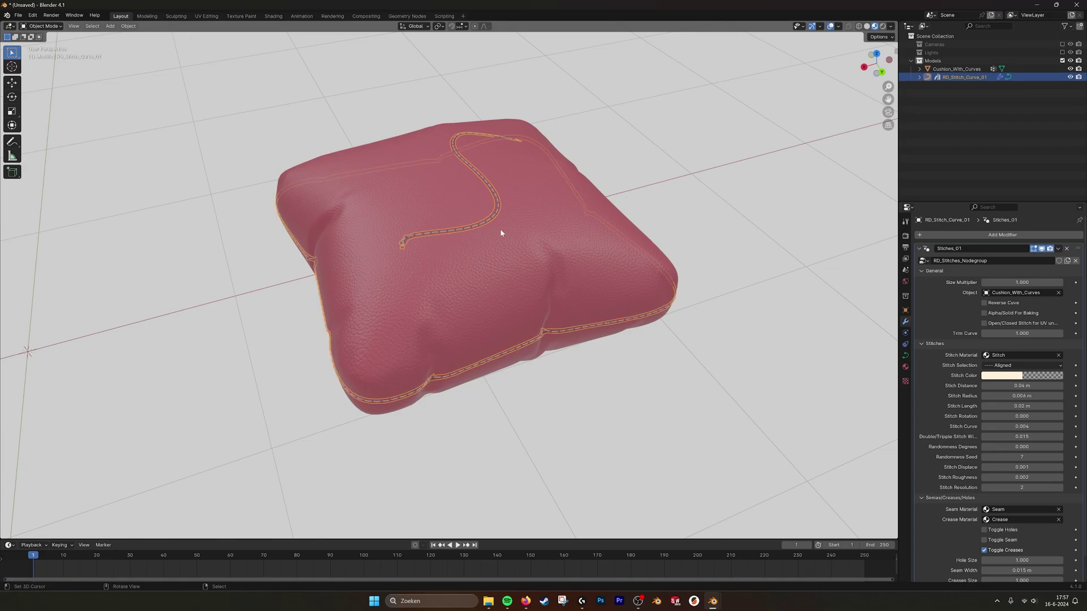
pyautogui.moveTo(567, 236)
pyautogui.mouseDown(button='middle')
pyautogui.moveTo(610, 280)
pyautogui.moveTo(529, 277)
pyautogui.moveTo(519, 301)
pyautogui.moveTo(481, 300)
pyautogui.moveTo(473, 288)
pyautogui.mouseUp(button='middle')
pyautogui.scroll(2, 529, 276)
pyautogui.scroll(-2, 481, 300)
# Step: Draw a second, shorter curved stitch line beside the S-shaped one on the cushion's top and inspect all the stitches
pyautogui.press('Tab')
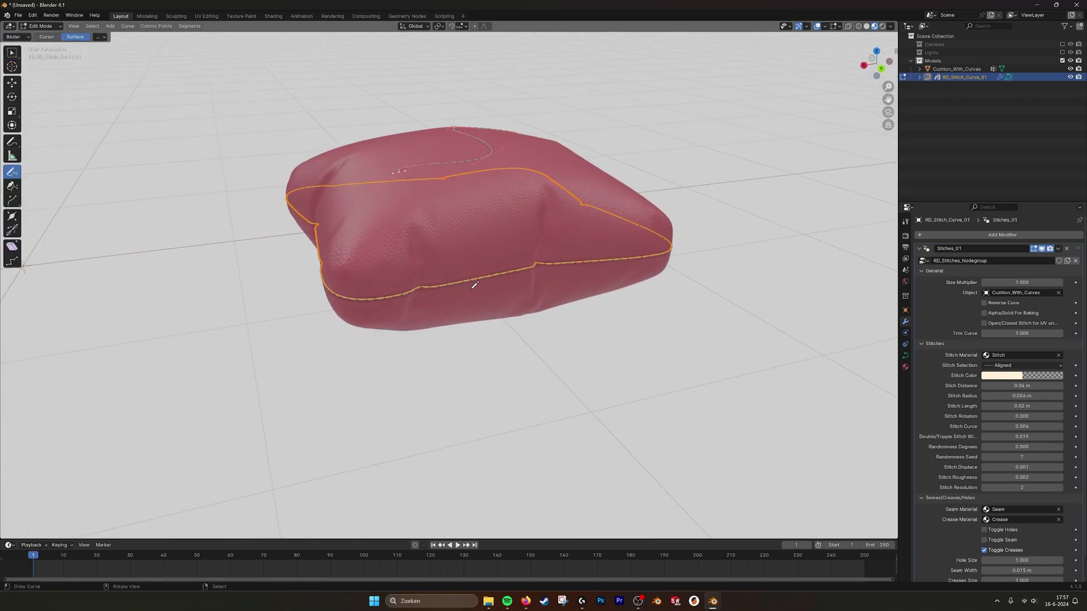
pyautogui.moveTo(611, 172); pyautogui.dragTo(467, 198, button='middle')
pyautogui.press('Tab')
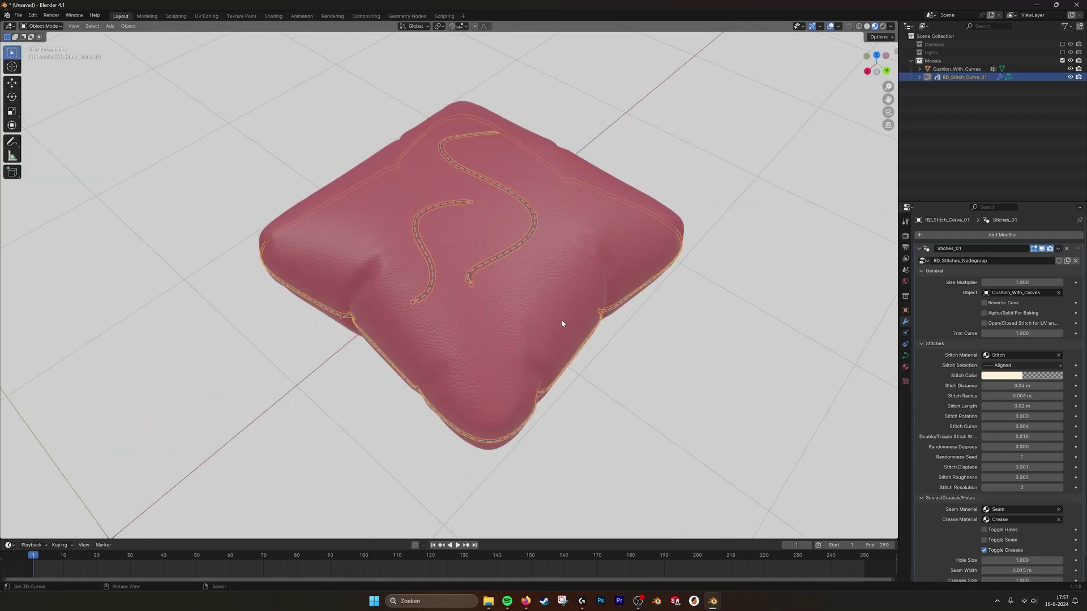
pyautogui.moveTo(561, 319); pyautogui.dragTo(550, 293, button='middle')
pyautogui.rightClick(729, 378)
pyautogui.moveTo(729, 378); pyautogui.dragTo(549, 273, button='middle')
pyautogui.scroll(3, 571, 274)
pyautogui.moveTo(679, 254)
pyautogui.mouseDown(button='middle')
pyautogui.moveTo(595, 164)
pyautogui.moveTo(544, 195)
pyautogui.moveTo(579, 226)
pyautogui.moveTo(572, 201)
pyautogui.moveTo(576, 246)
pyautogui.mouseUp(button='middle')
pyautogui.click(544, 192)
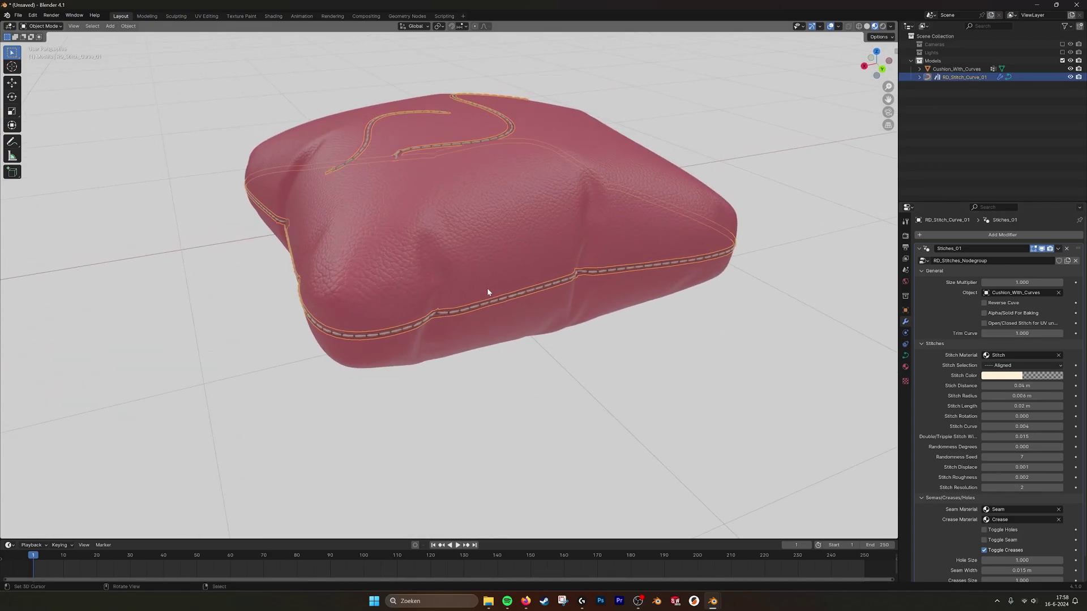
# Step: Set the stitch curve's stitch selection to Tangent and inspect the stitches on the red cushion
pyautogui.moveTo(488, 292); pyautogui.dragTo(504, 273, button='middle')
pyautogui.moveTo(575, 290)
pyautogui.mouseDown(button='middle')
pyautogui.moveTo(667, 236)
pyautogui.moveTo(582, 295)
pyautogui.moveTo(595, 254)
pyautogui.moveTo(374, 240)
pyautogui.moveTo(497, 223)
pyautogui.moveTo(526, 231)
pyautogui.mouseUp(button='middle')
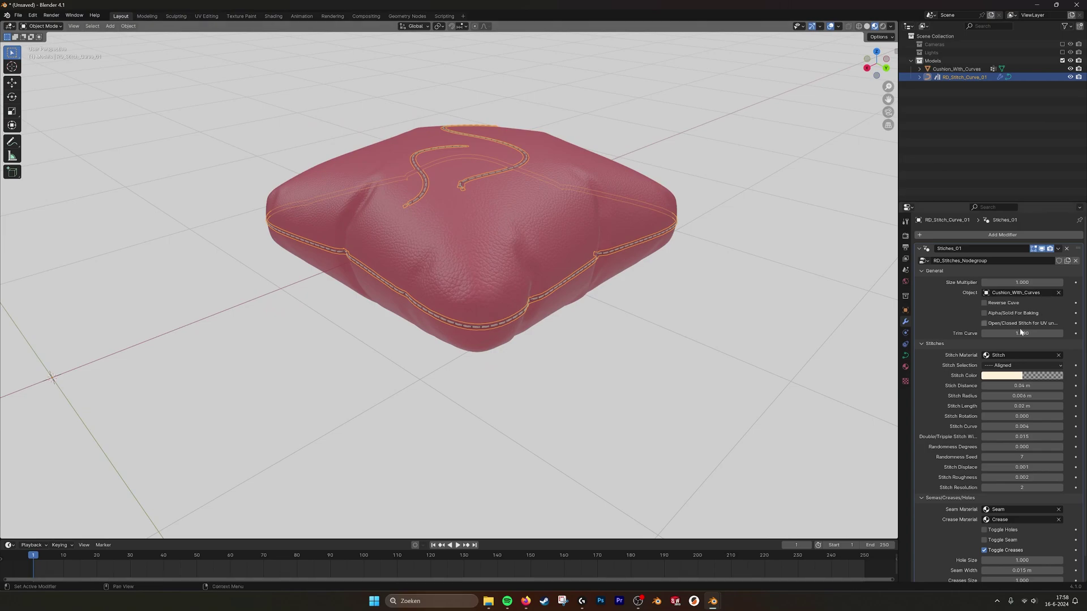
pyautogui.click(1026, 365)
pyautogui.click(1023, 376)
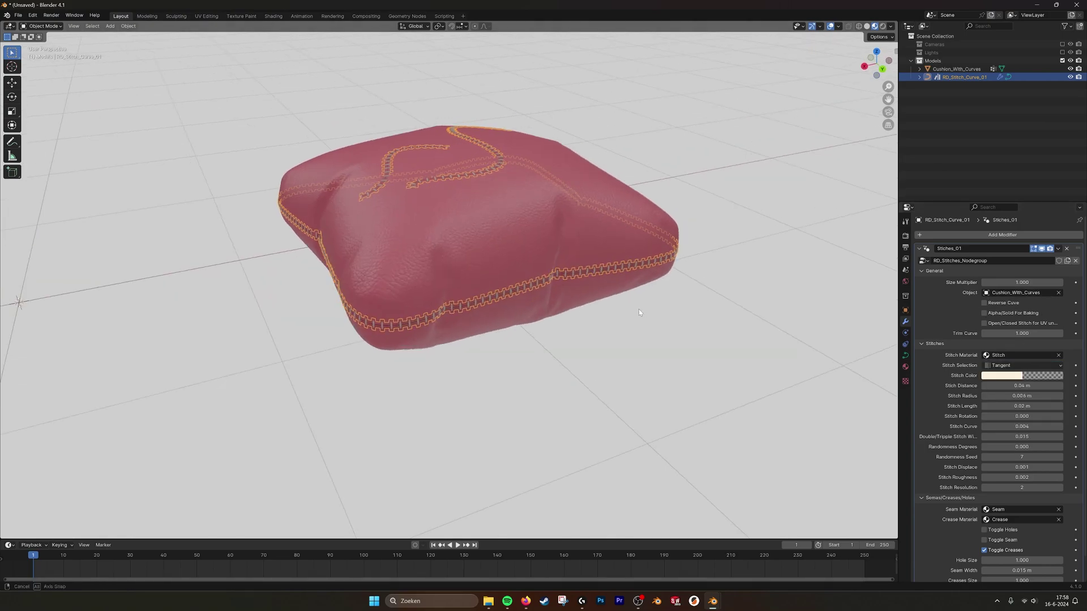
pyautogui.hotkey('alt', 'a')
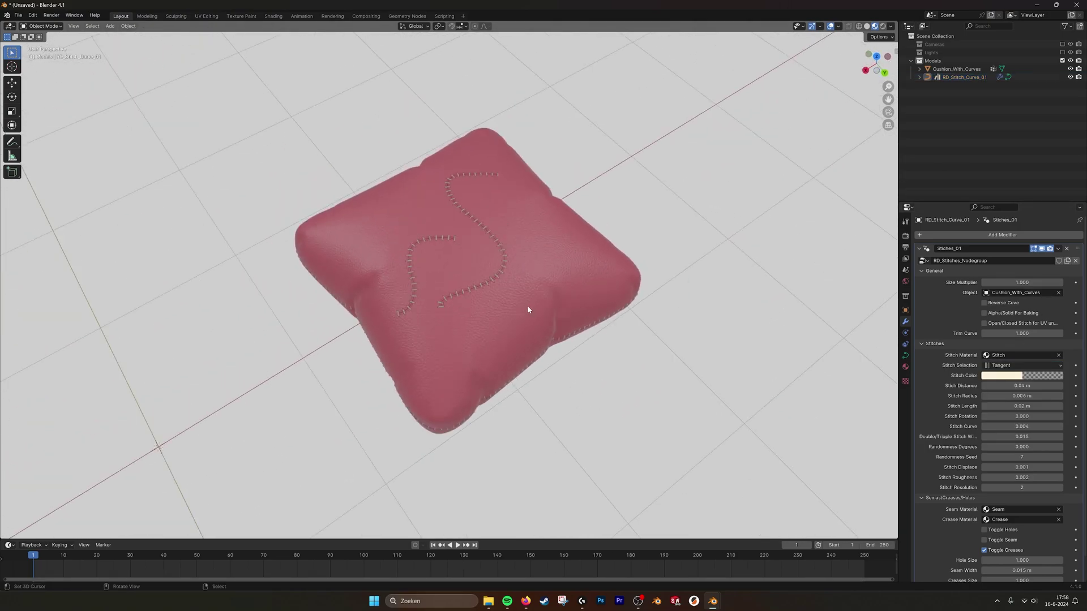
pyautogui.click(540, 311)
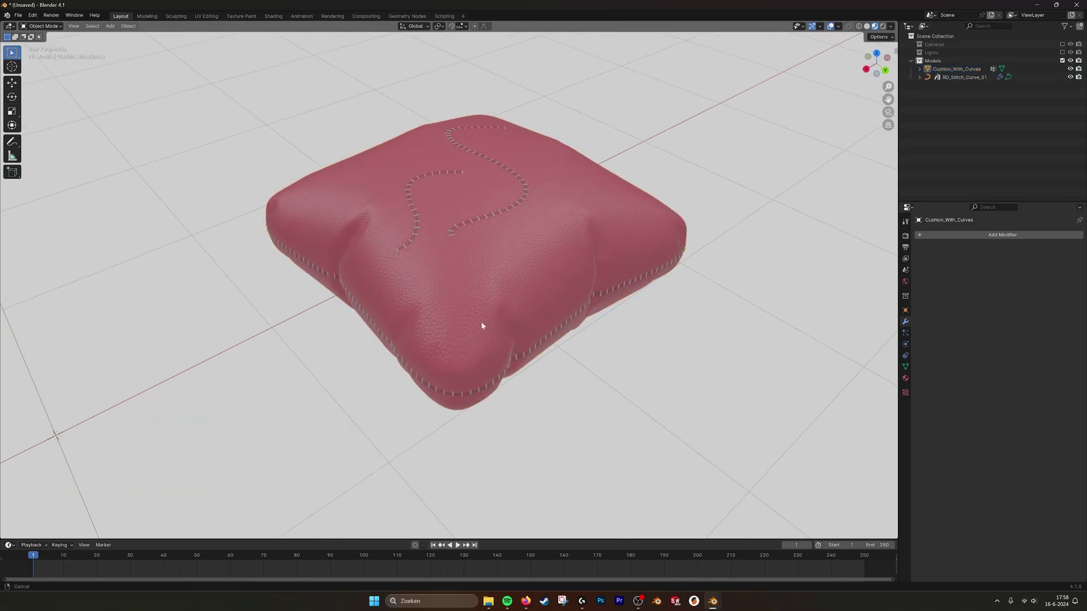
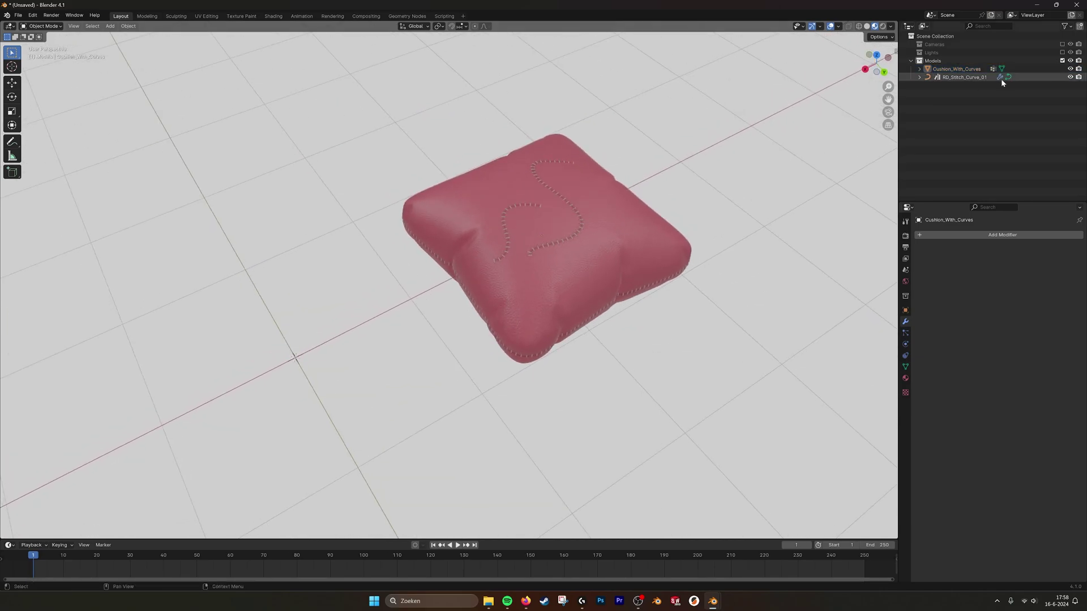
# Step: Delete RD_Stitch_Curve_01 so only the plain red cushion remains
pyautogui.click(936, 94)
pyautogui.scroll(1, 641, 326)
pyautogui.scroll(-1, 704, 323)
pyautogui.keyDown('shift'); pyautogui.moveTo(714, 300); pyautogui.dragTo(688, 310, button='middle'); pyautogui.keyUp('shift')
# Step: Switch to the RD_Geometry_Nodes_Stitches file, select the RD_Cushion_Vertex_Group cushion and examine its stitches and modifier
pyautogui.moveTo(715, 603)
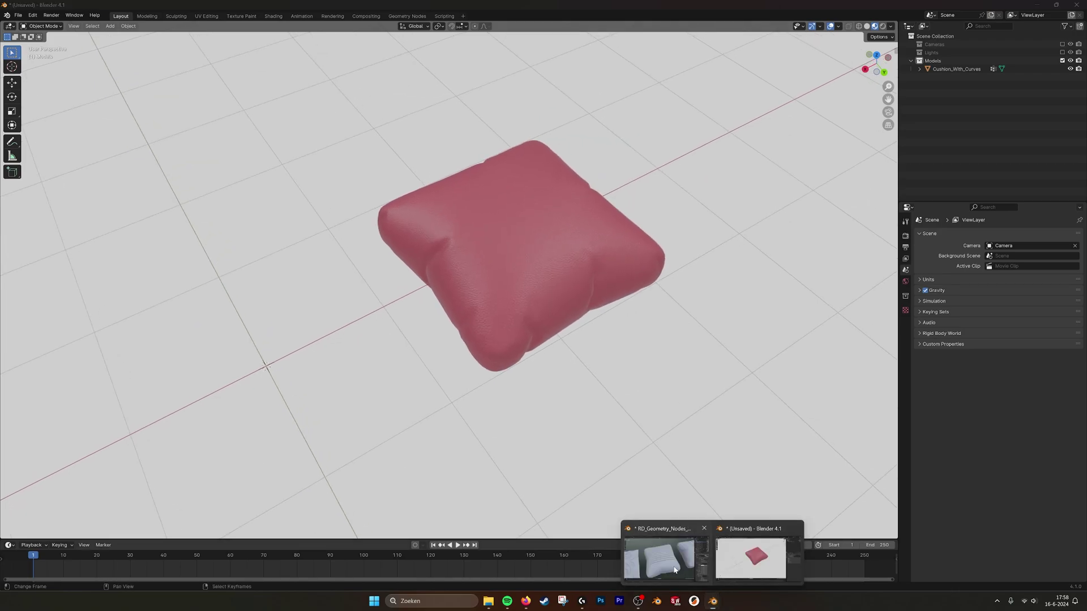
pyautogui.click(664, 558)
pyautogui.keyDown('shift'); pyautogui.moveTo(837, 261); pyautogui.dragTo(453, 297, button='middle'); pyautogui.keyUp('shift')
pyautogui.rightClick(501, 299)
pyautogui.moveTo(550, 299); pyautogui.dragTo(567, 280, button='middle')
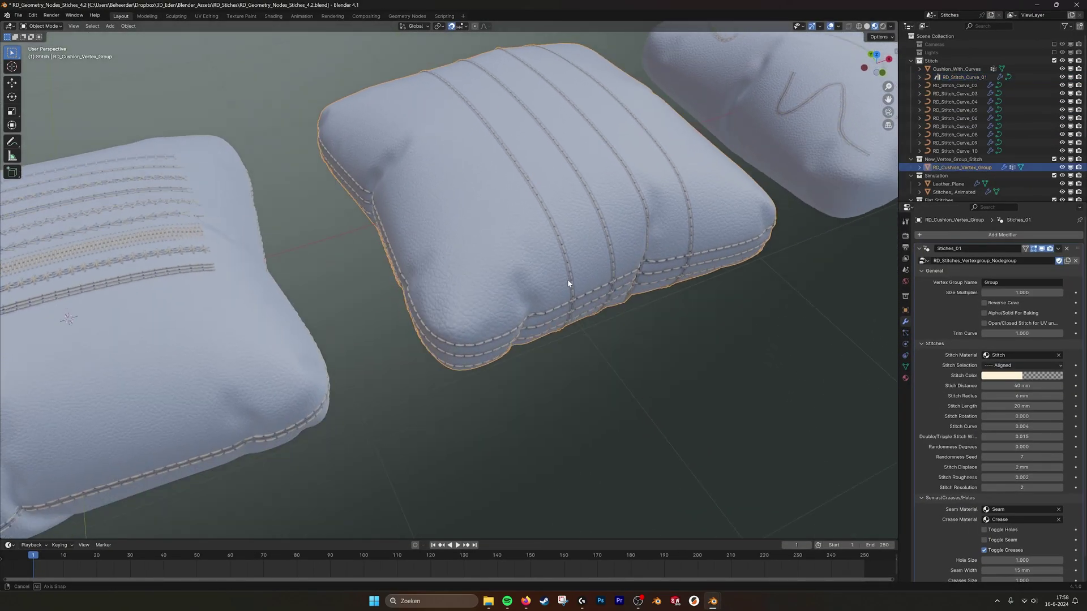
pyautogui.keyDown('shift'); pyautogui.moveTo(599, 230); pyautogui.dragTo(566, 275, button='middle'); pyautogui.keyUp('shift')
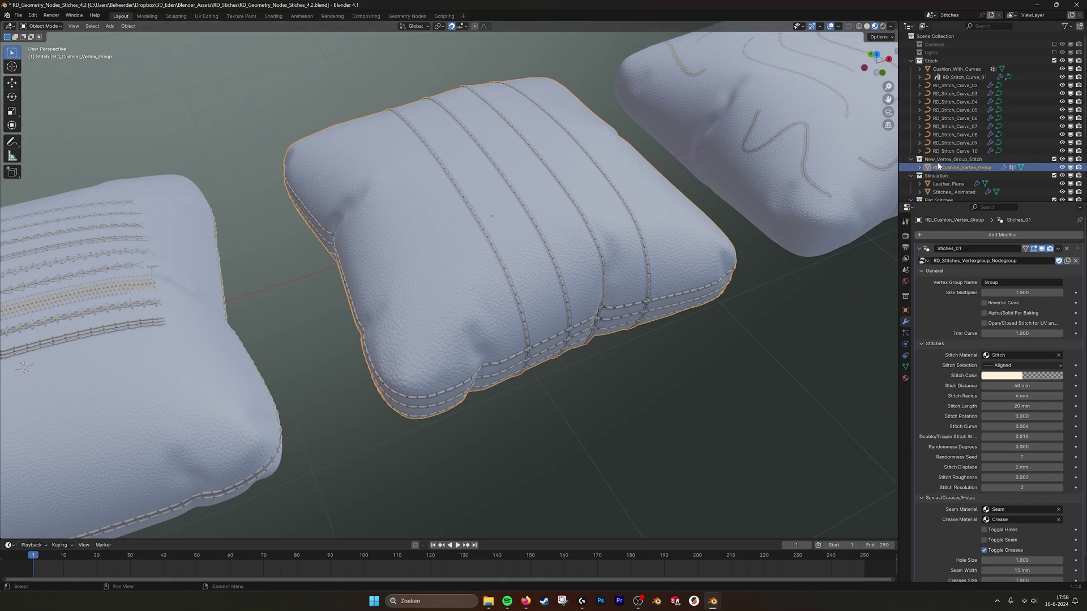
# Step: Return to the unsaved scene and append the RD_Cushion_Vertex_Group object from the RD_Geometry_Nodes_Stitches file
pyautogui.moveTo(712, 601)
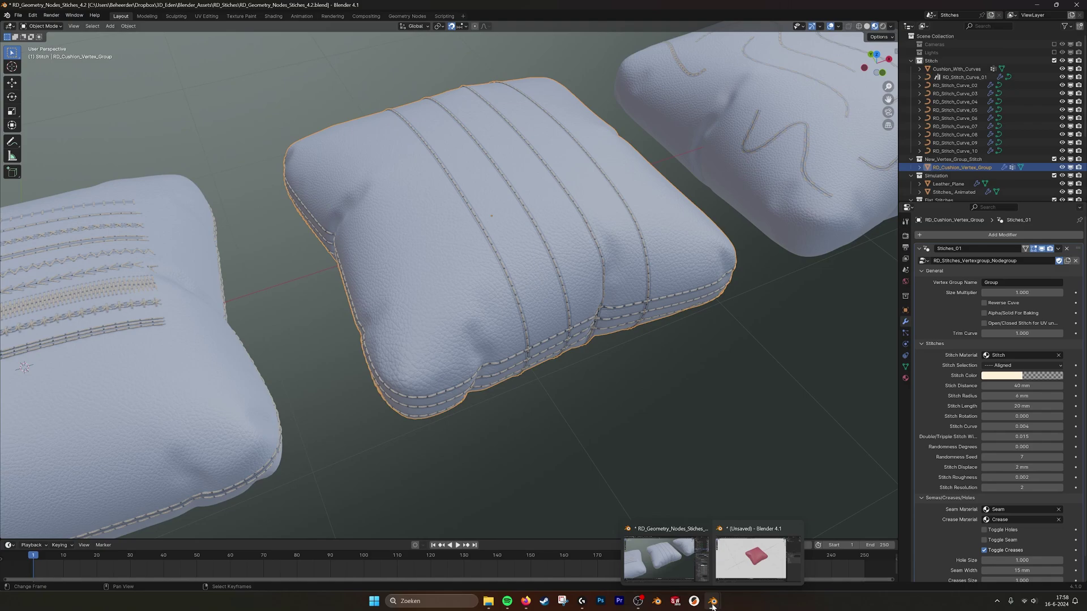
pyautogui.click(757, 560)
pyautogui.keyDown('shift'); pyautogui.moveTo(422, 263); pyautogui.dragTo(579, 218, button='middle'); pyautogui.keyUp('shift')
pyautogui.scroll(-1, 586, 218)
pyautogui.click(21, 15)
pyautogui.click(34, 112)
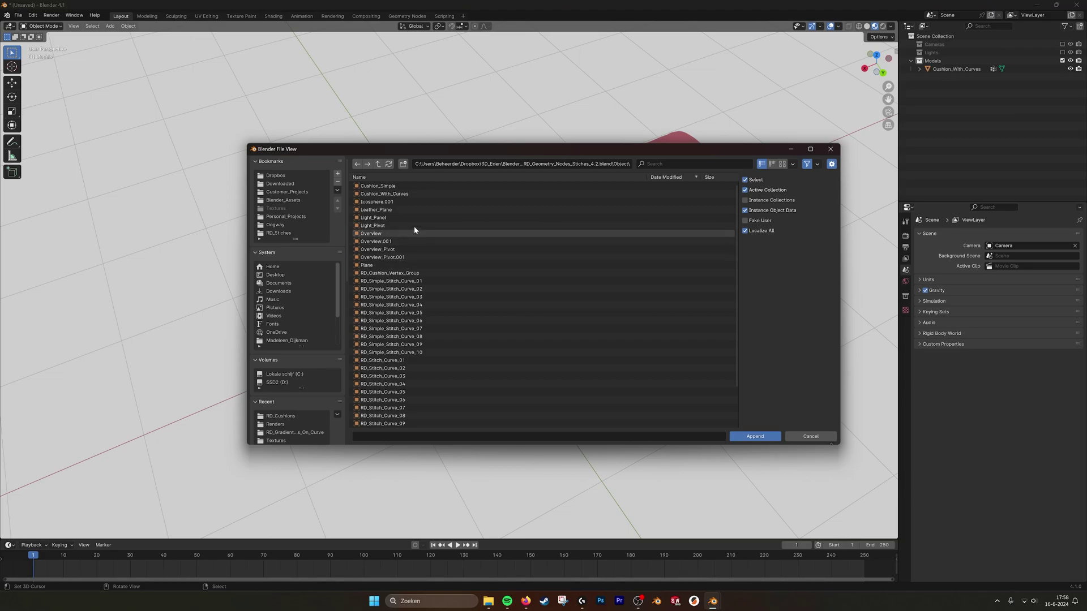
pyautogui.scroll(-2, 368, 264)
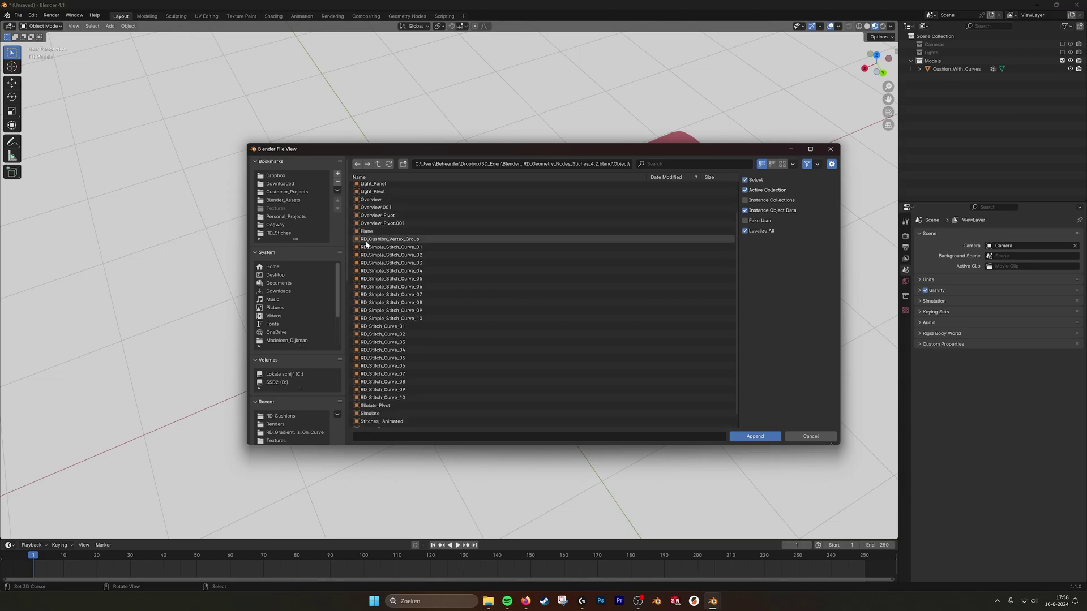
pyautogui.scroll(-1, 376, 334)
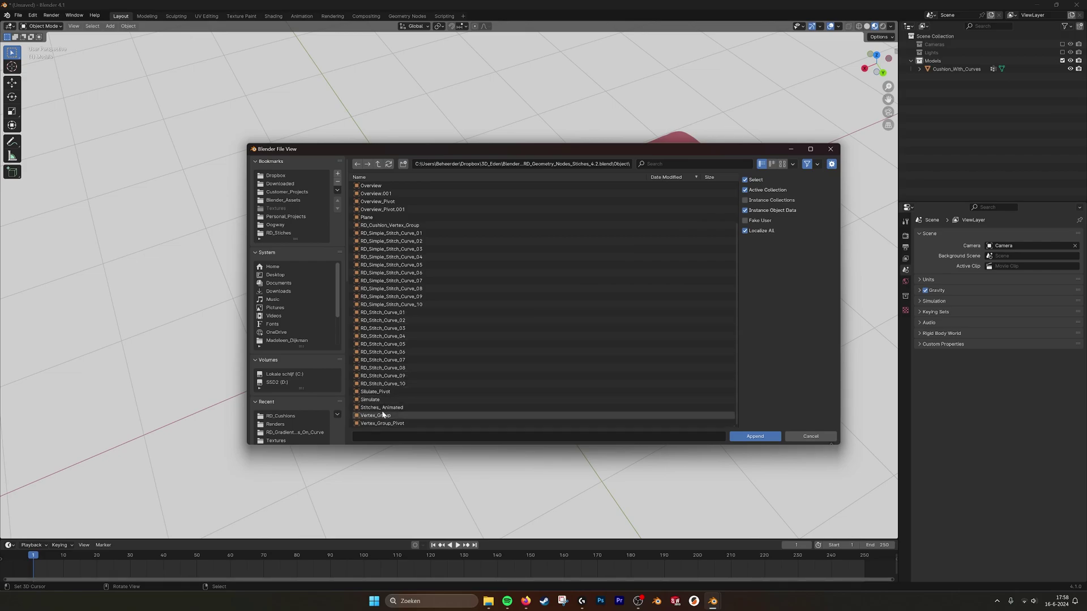
pyautogui.click(385, 227)
pyautogui.click(761, 436)
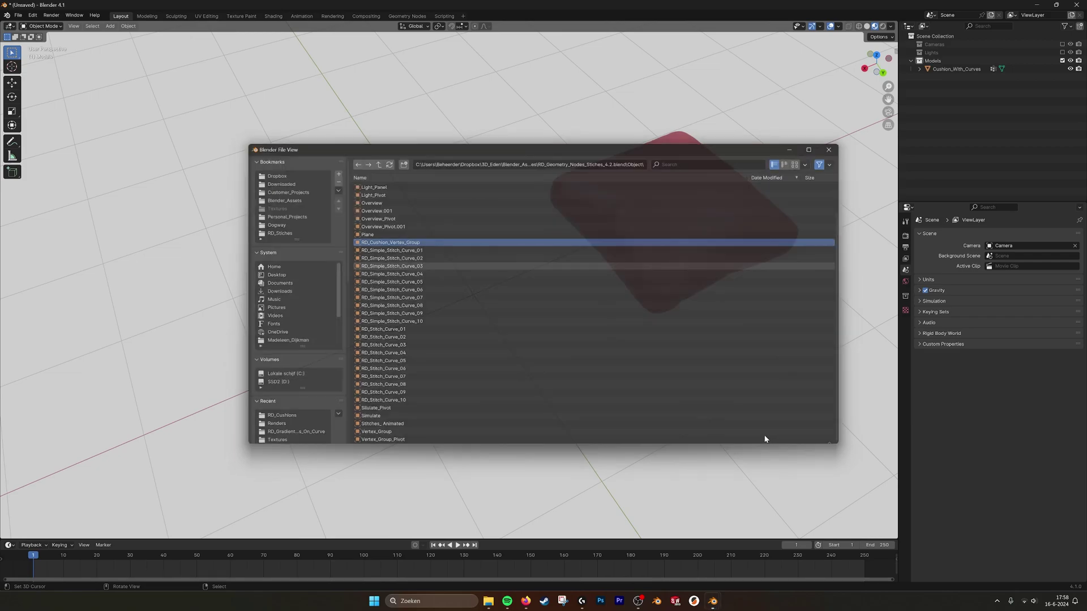
pyautogui.keyDown('shift'); pyautogui.moveTo(534, 338); pyautogui.dragTo(584, 321, button='middle'); pyautogui.keyUp('shift')
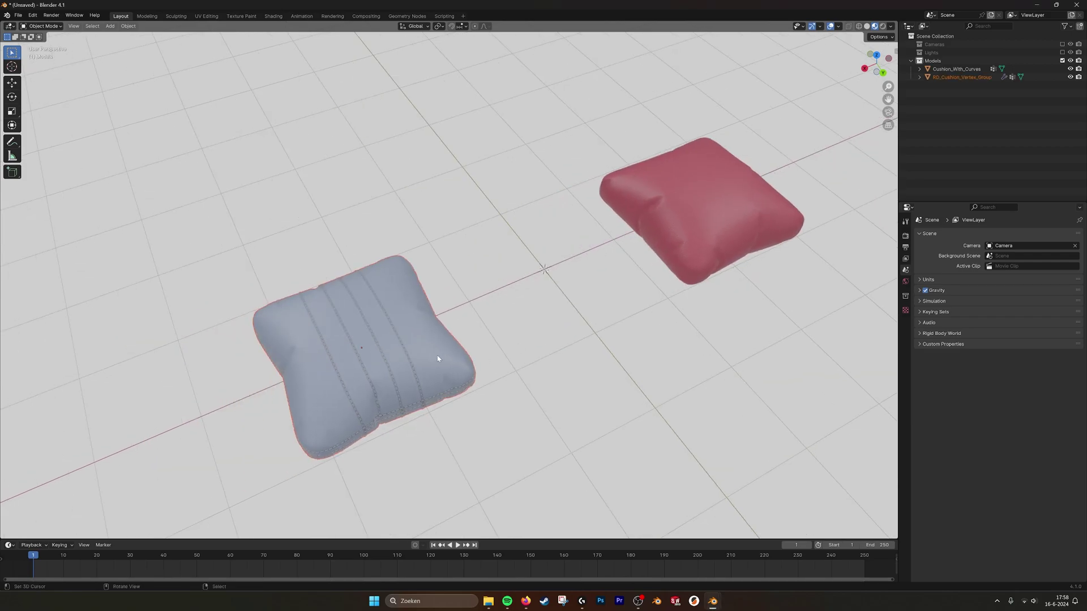
# Step: Join the red cushion into the appended RD_Cushion_Vertex_Group, keeping the appended cushion as the active object
pyautogui.rightClick(437, 358)
pyautogui.scroll(2, 476, 354)
pyautogui.keyDown('shift'); pyautogui.moveTo(502, 351); pyautogui.dragTo(497, 303, button='middle'); pyautogui.keyUp('shift')
pyautogui.scroll(-1, 497, 302)
pyautogui.keyDown('shift'); pyautogui.moveTo(603, 232); pyautogui.dragTo(463, 280, button='middle'); pyautogui.keyUp('shift')
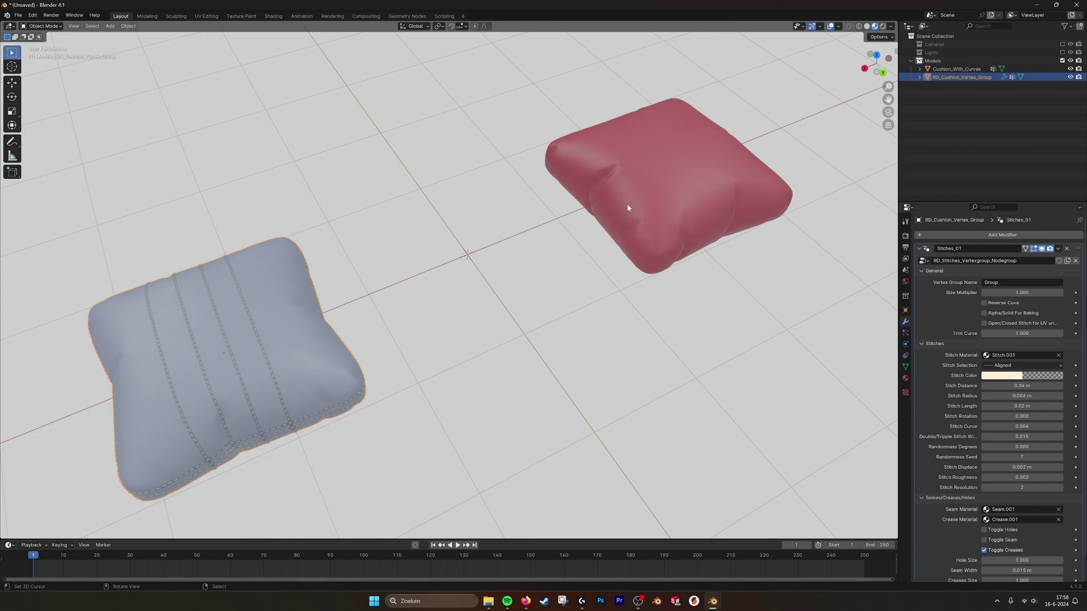
pyautogui.click(650, 191)
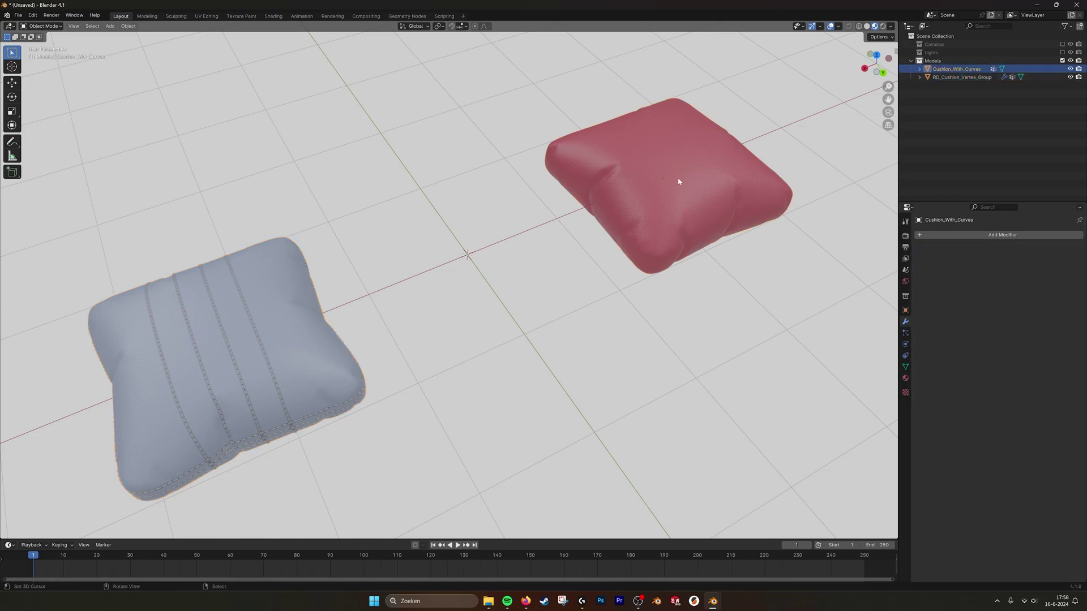
pyautogui.keyDown('shift'); pyautogui.rightClick(307, 347); pyautogui.keyUp('shift')
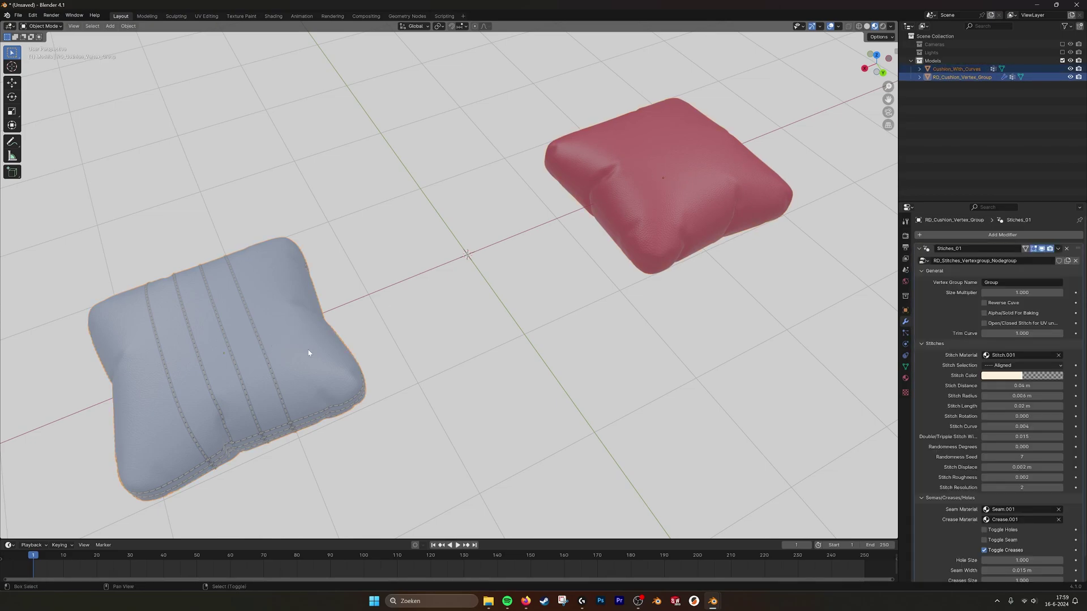
pyautogui.keyDown('shift'); pyautogui.moveTo(334, 302); pyautogui.dragTo(370, 290, button='middle'); pyautogui.keyUp('shift')
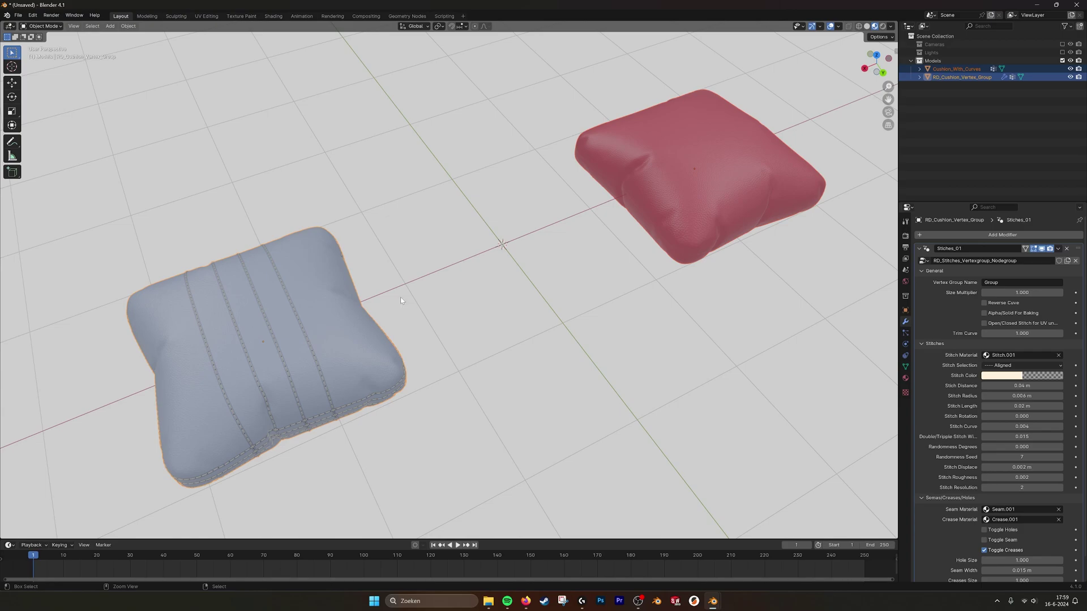
pyautogui.hotkey('ctrl', 'j')
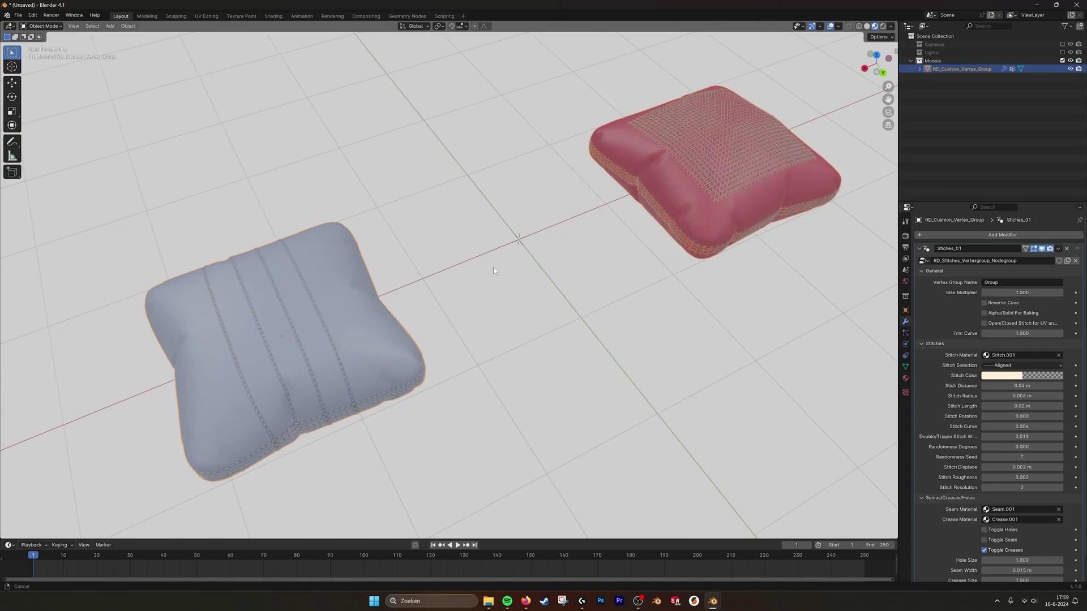
# Step: Show the joined mesh's vertex groups and examine the stitches generated across the red cushion
pyautogui.press('KP_Decimal')
pyautogui.keyDown('shift'); pyautogui.moveTo(668, 183); pyautogui.dragTo(517, 274, button='middle'); pyautogui.keyUp('shift')
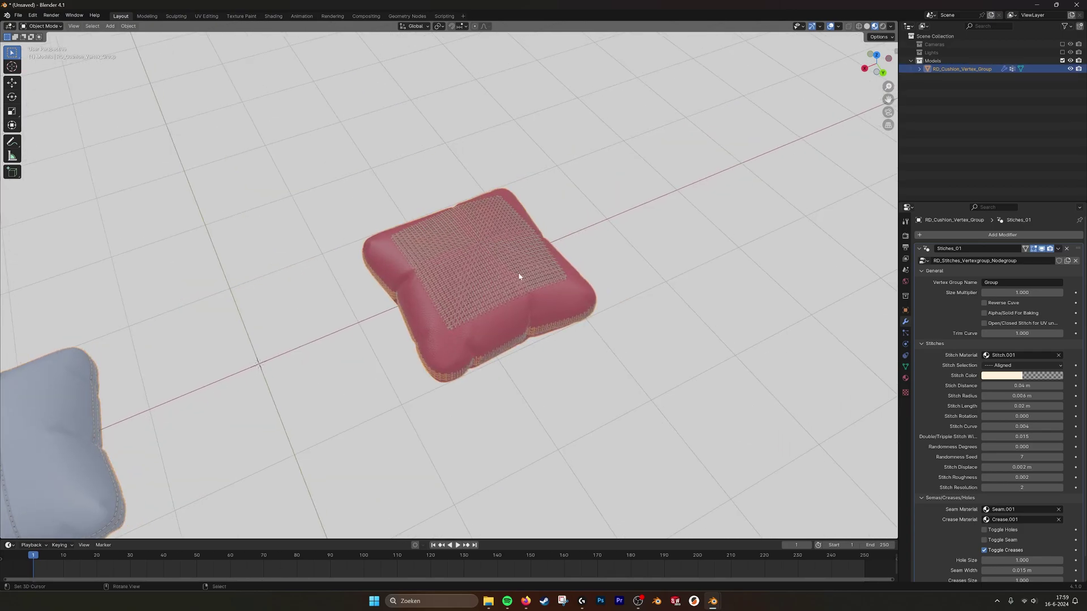
pyautogui.scroll(4, 500, 290)
pyautogui.click(906, 365)
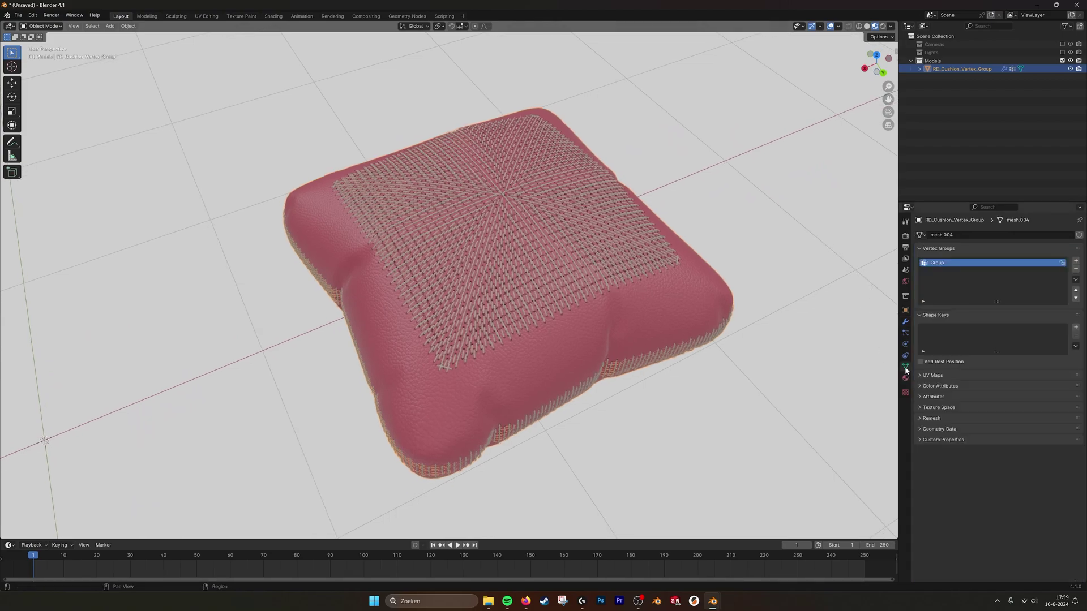
pyautogui.scroll(-4, 572, 321)
pyautogui.keyDown('shift'); pyautogui.moveTo(573, 320); pyautogui.dragTo(630, 304, button='middle'); pyautogui.keyUp('shift')
pyautogui.scroll(6, 630, 304)
pyautogui.scroll(-5, 649, 308)
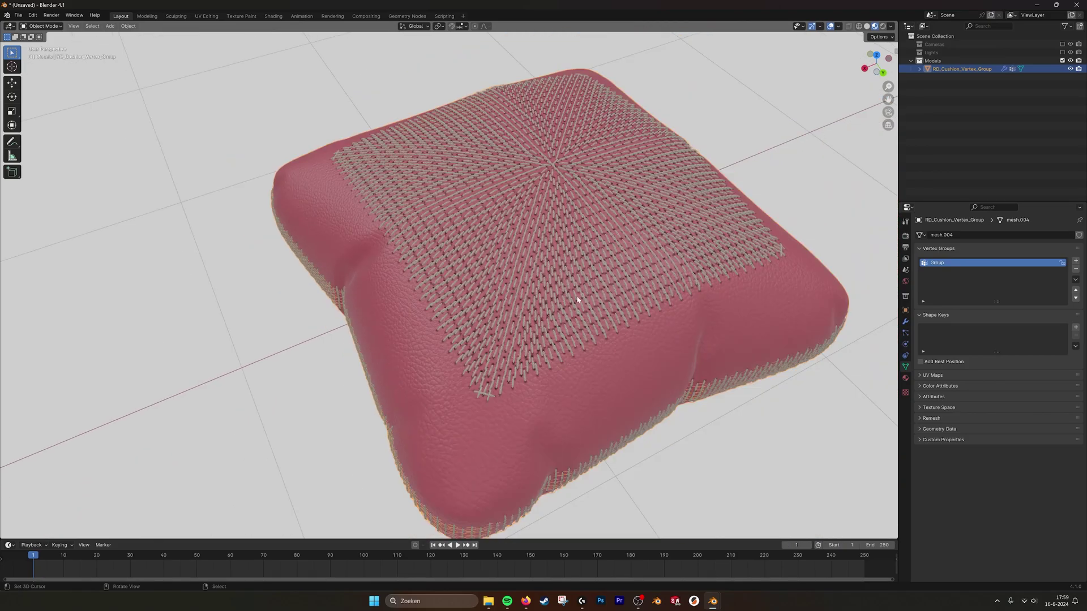
pyautogui.scroll(-2, 551, 251)
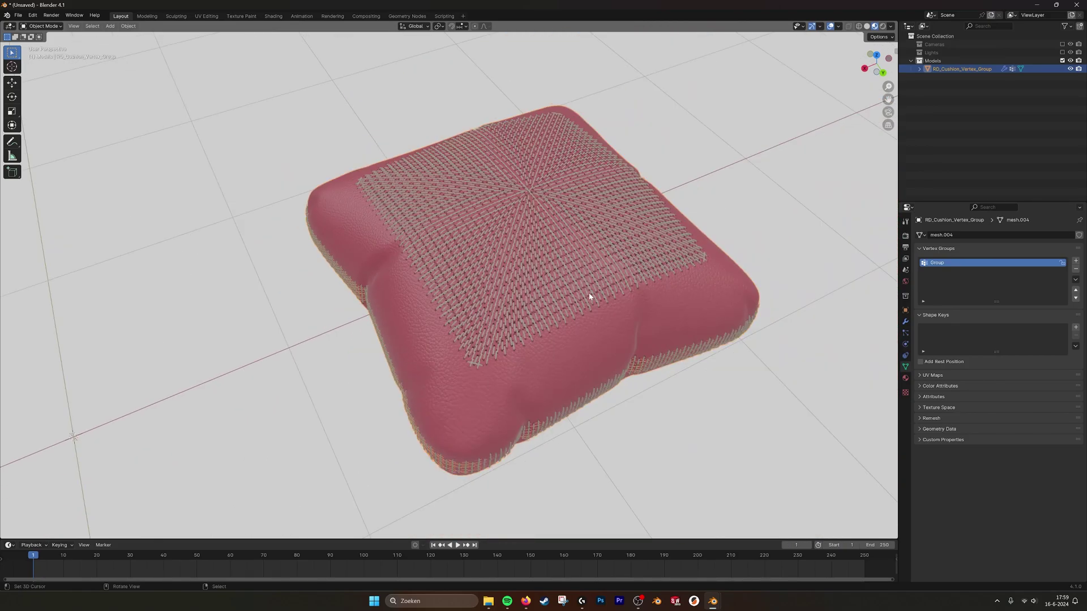
pyautogui.keyDown('shift'); pyautogui.moveTo(594, 324); pyautogui.dragTo(628, 276, button='middle'); pyautogui.keyUp('shift')
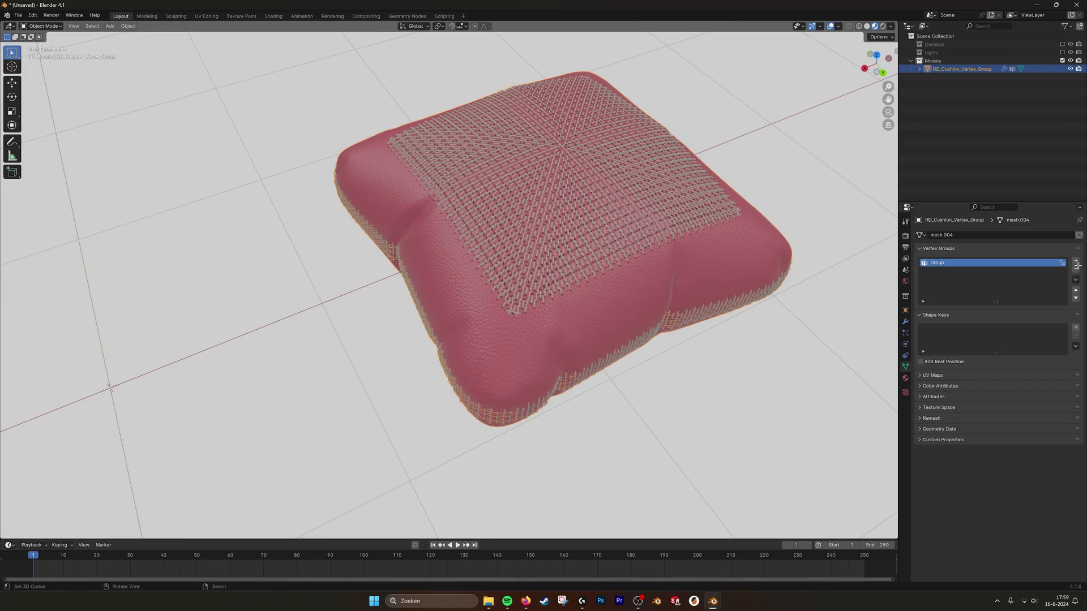
# Step: Check the vertex group's assignment options in Edit Mode, and remove the vertex group named Group from the joined mesh
pyautogui.press('Tab')
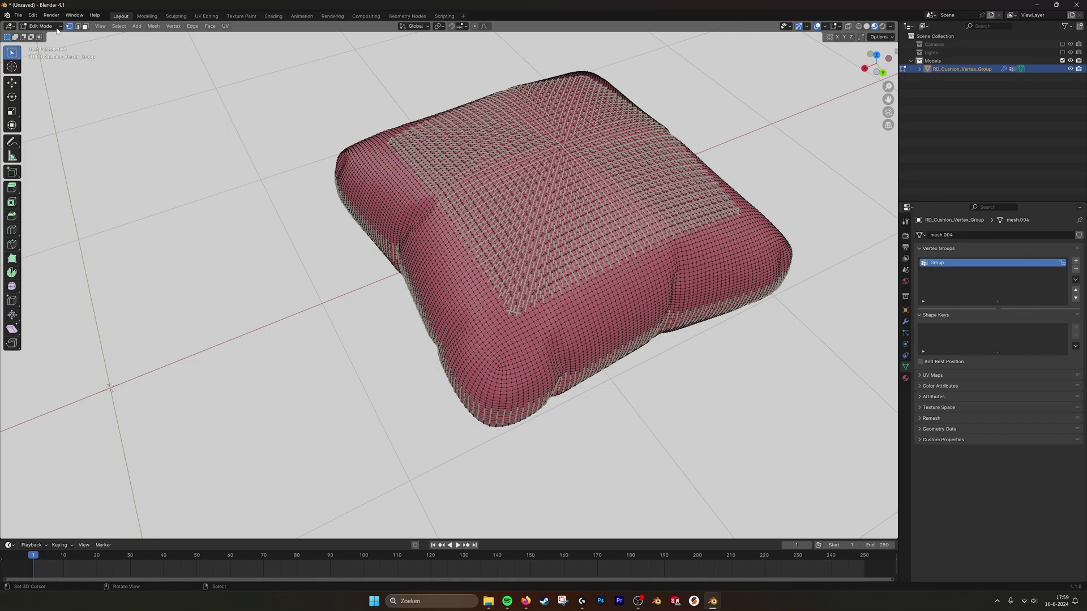
pyautogui.press('Tab')
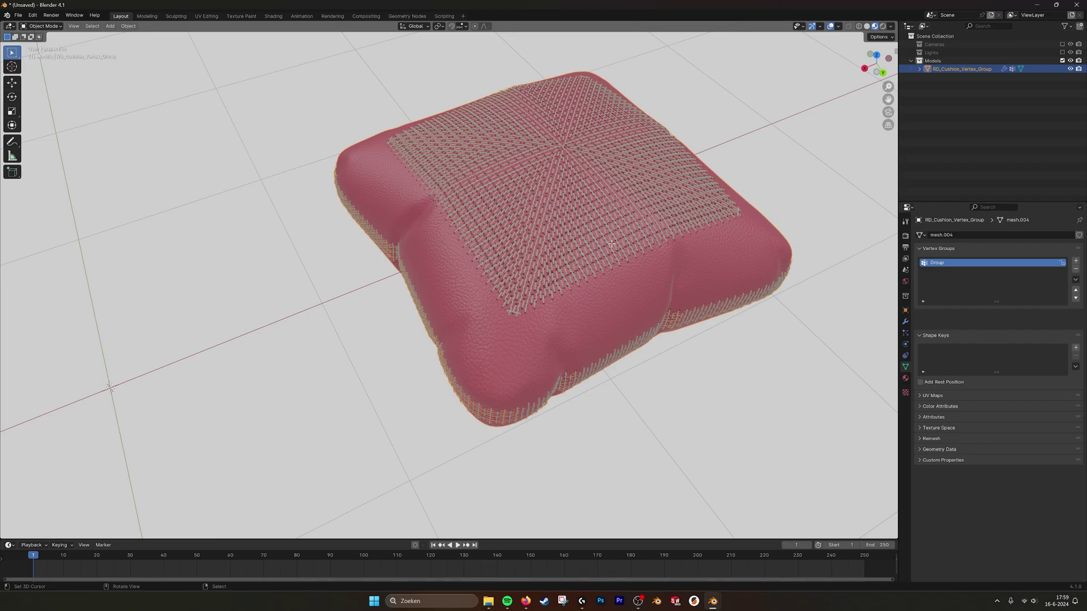
pyautogui.press('Tab')
pyautogui.scroll(-3, 584, 252)
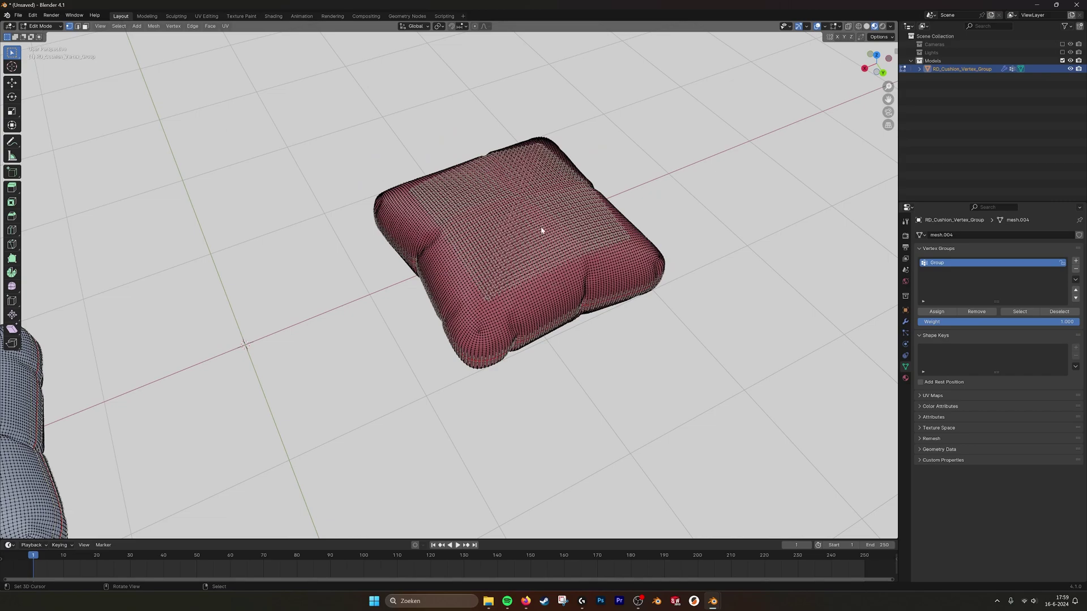
pyautogui.press('Tab')
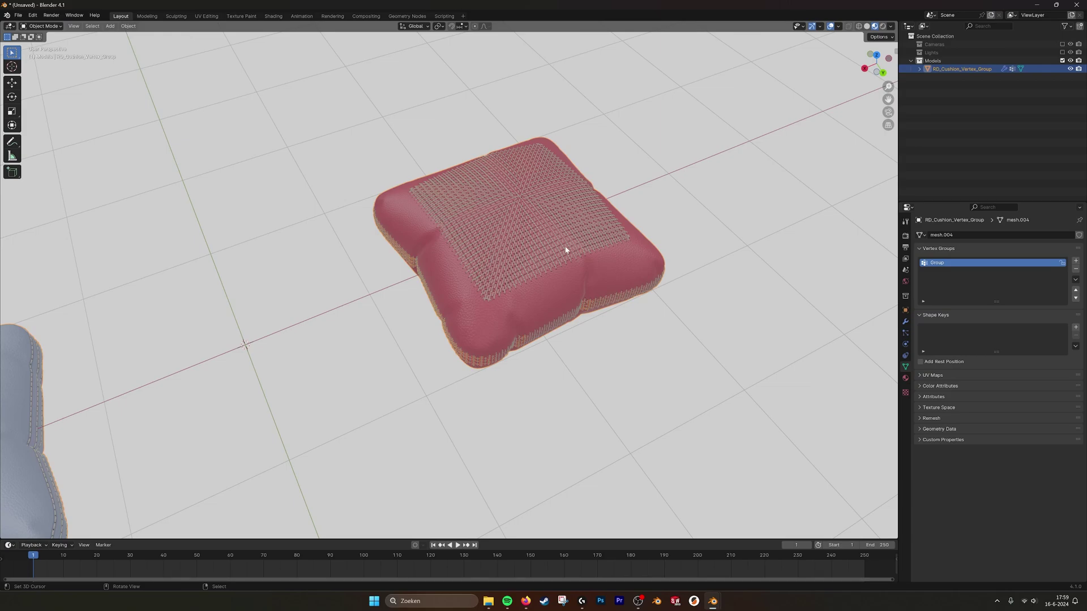
pyautogui.click(1075, 269)
# Step: Separate the grey cushion's linked geometry from the joined mesh into its own object and hide that object
pyautogui.scroll(-2, 473, 270)
pyautogui.keyDown('shift'); pyautogui.moveTo(474, 269); pyautogui.dragTo(570, 246, button='middle'); pyautogui.keyUp('shift')
pyautogui.press('Tab')
pyautogui.hotkey('alt', 'a')
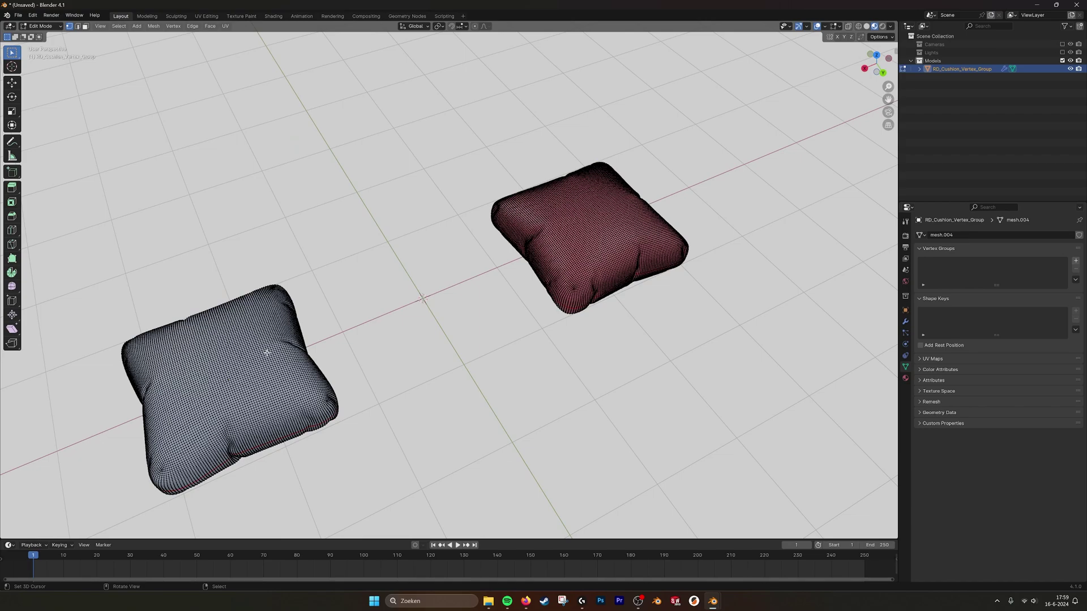
pyautogui.press('l')
pyautogui.press('p')
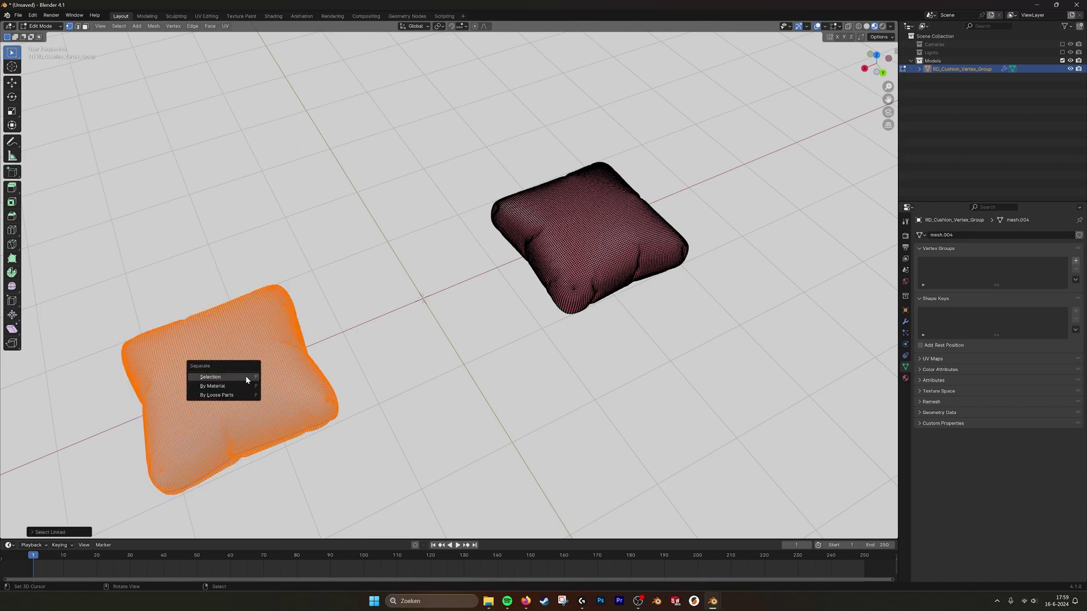
pyautogui.click(219, 380)
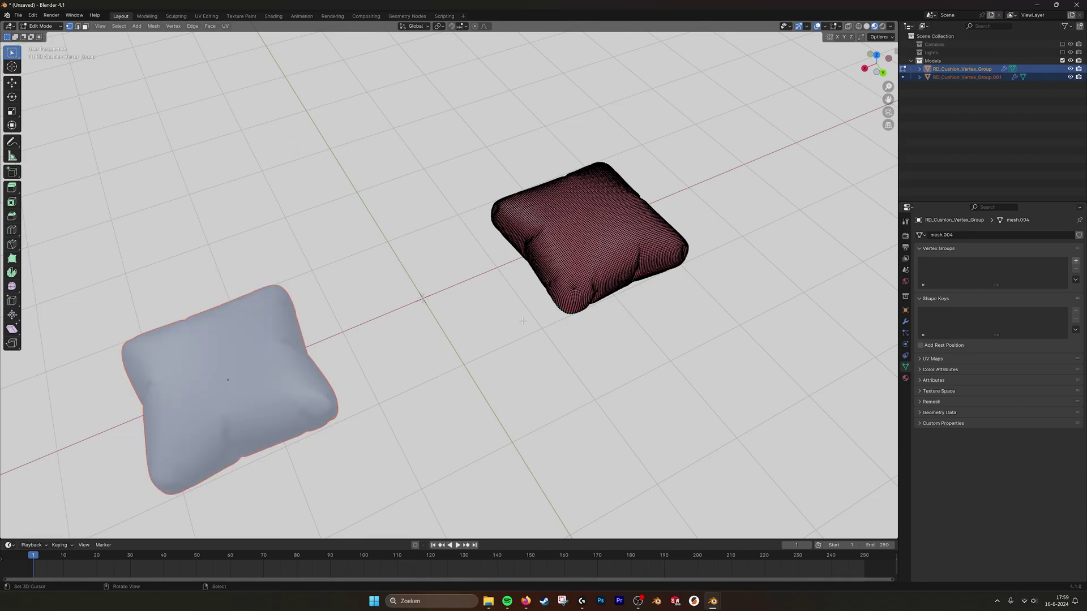
pyautogui.press('Tab')
pyautogui.moveTo(577, 252); pyautogui.dragTo(625, 318, button='middle')
pyautogui.scroll(2, 625, 317)
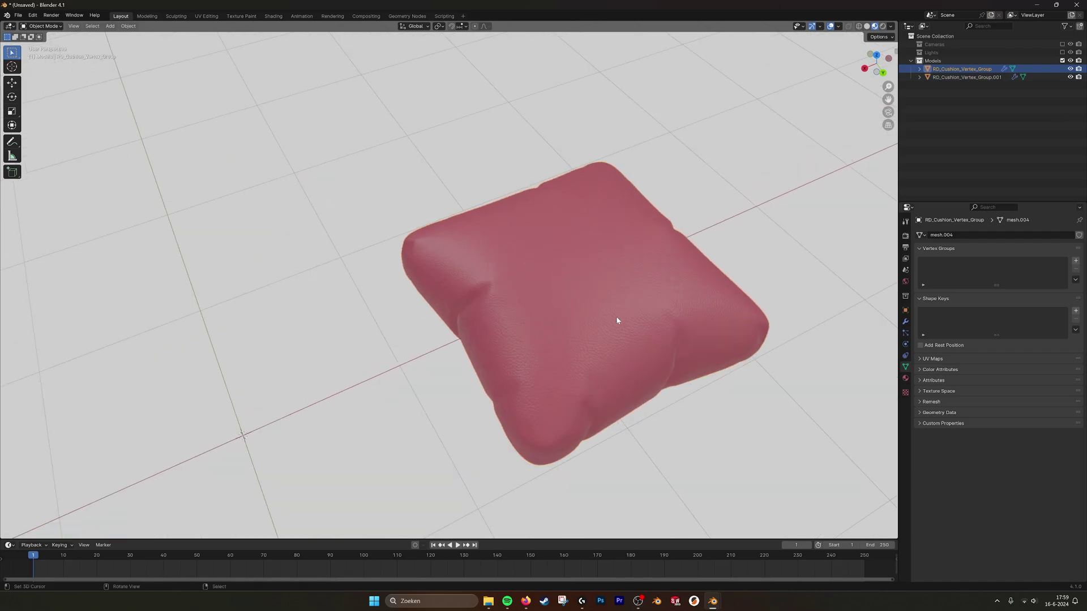
pyautogui.click(1070, 77)
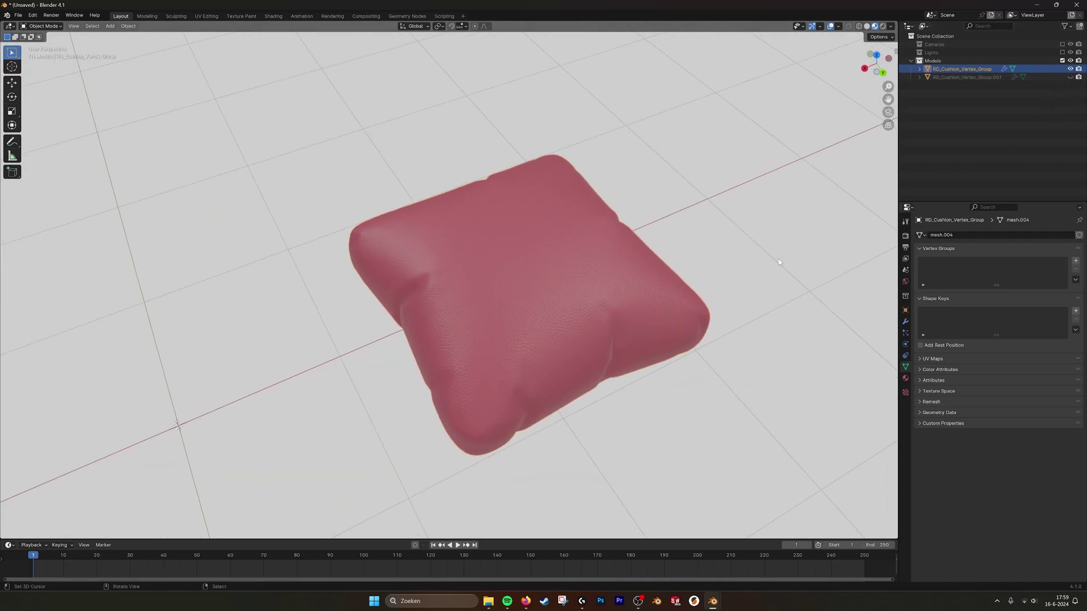
# Step: Add a vertex group to the red cushion and assign the edge loop across its top and the loop around its side
pyautogui.click(1076, 260)
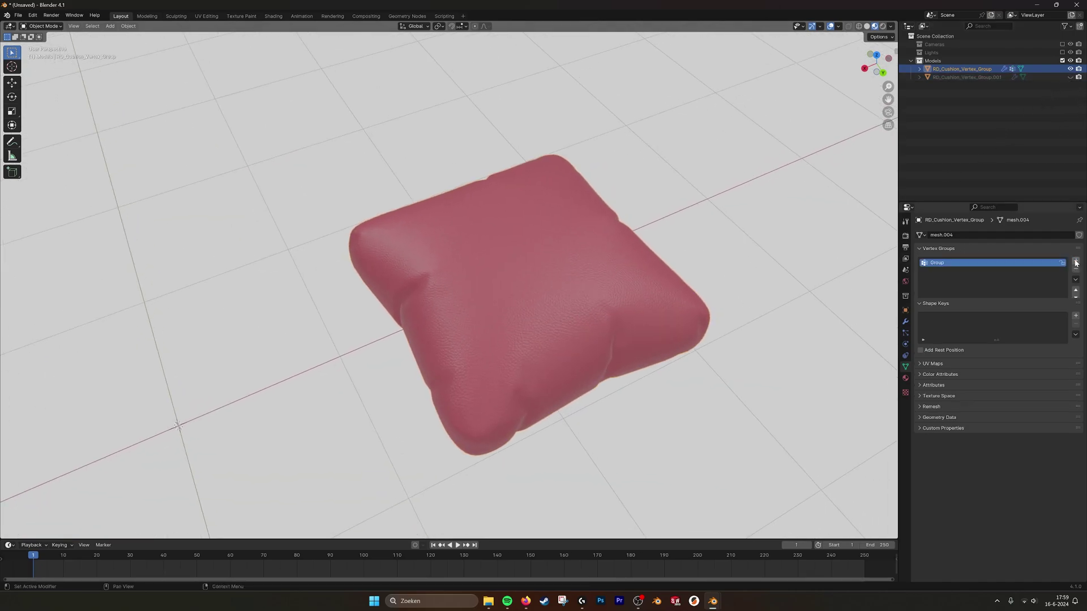
pyautogui.press('Tab')
pyautogui.moveTo(553, 369); pyautogui.dragTo(563, 358, button='middle')
pyautogui.keyDown('alt'); pyautogui.click(539, 291); pyautogui.keyUp('alt')
pyautogui.keyDown('alt'); pyautogui.keyDown('shift'); pyautogui.click(499, 230); pyautogui.keyUp('shift'); pyautogui.keyUp('alt')
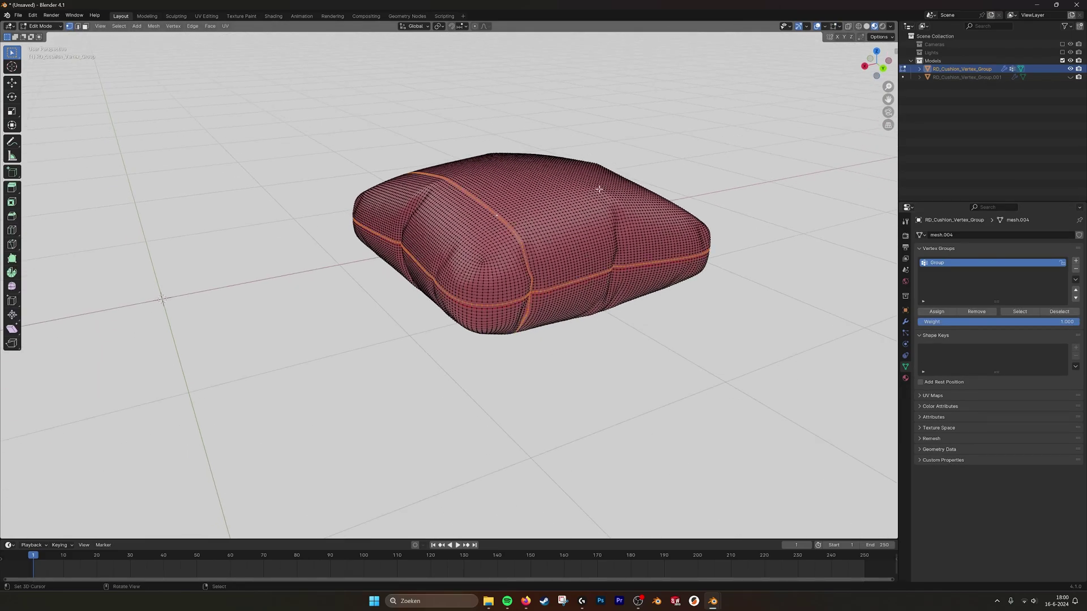
pyautogui.moveTo(599, 189); pyautogui.dragTo(601, 211, button='middle')
pyautogui.click(942, 314)
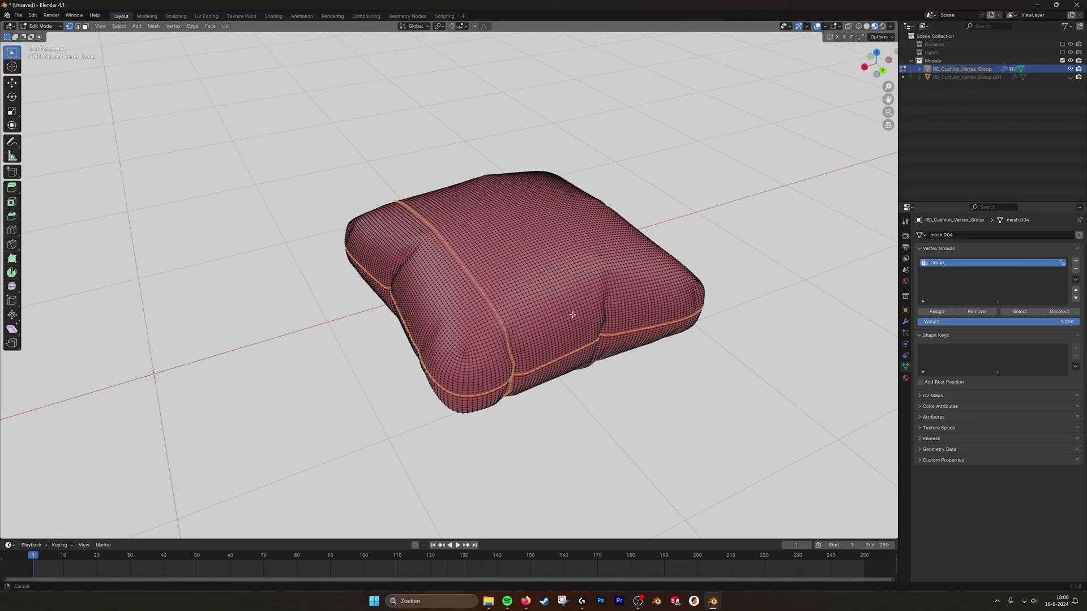
pyautogui.press('Tab')
pyautogui.scroll(5, 571, 313)
pyautogui.scroll(-4, 576, 315)
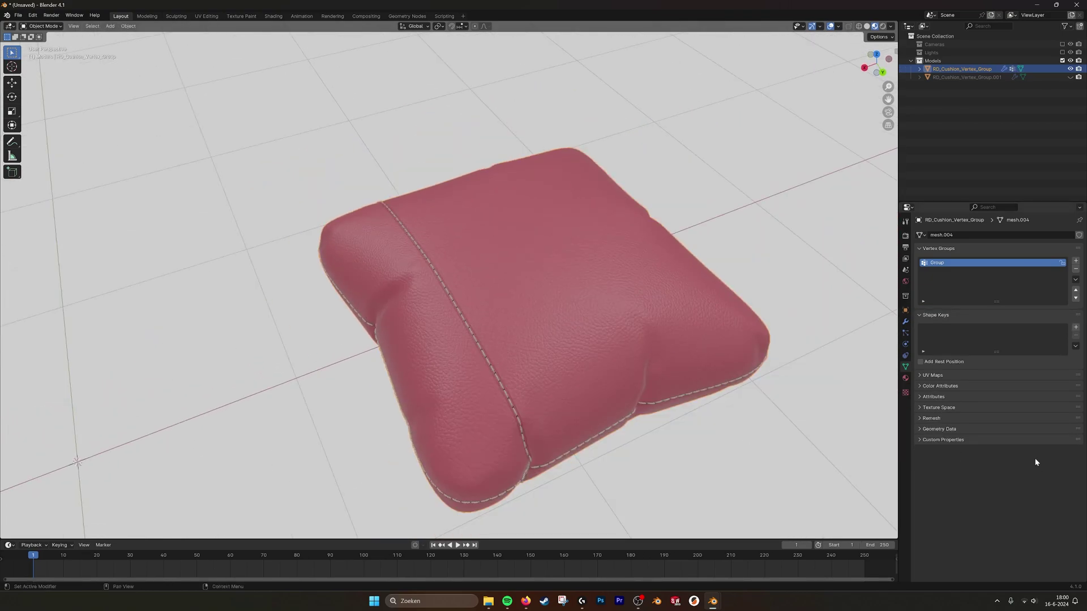
# Step: Try a smaller size multiplier of about 0.606 in the cushion's stitch modifier and undo it
pyautogui.click(905, 321)
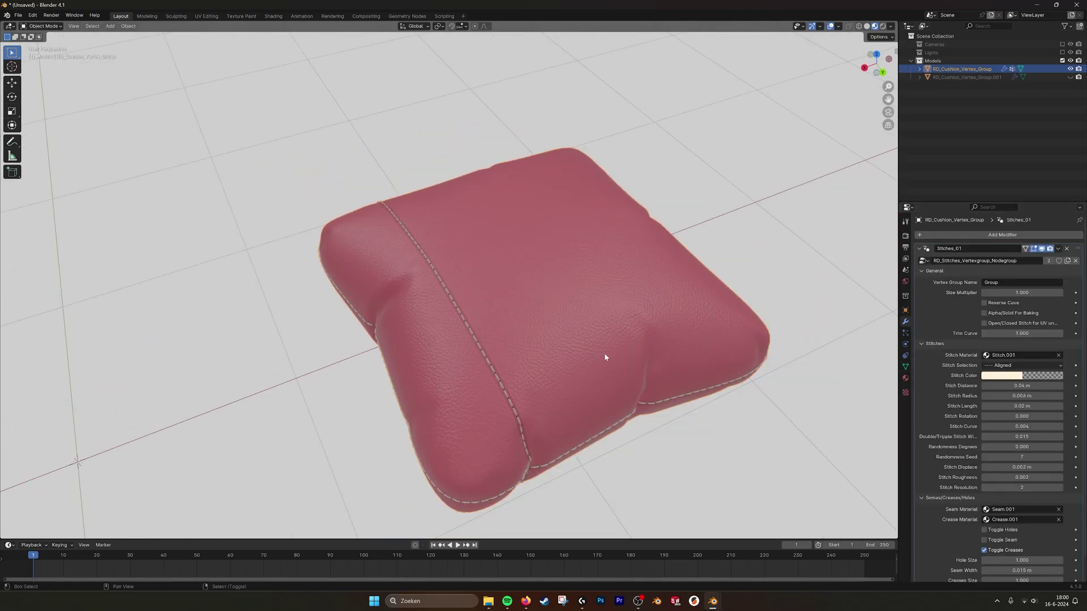
pyautogui.moveTo(604, 352); pyautogui.dragTo(644, 327, button='middle')
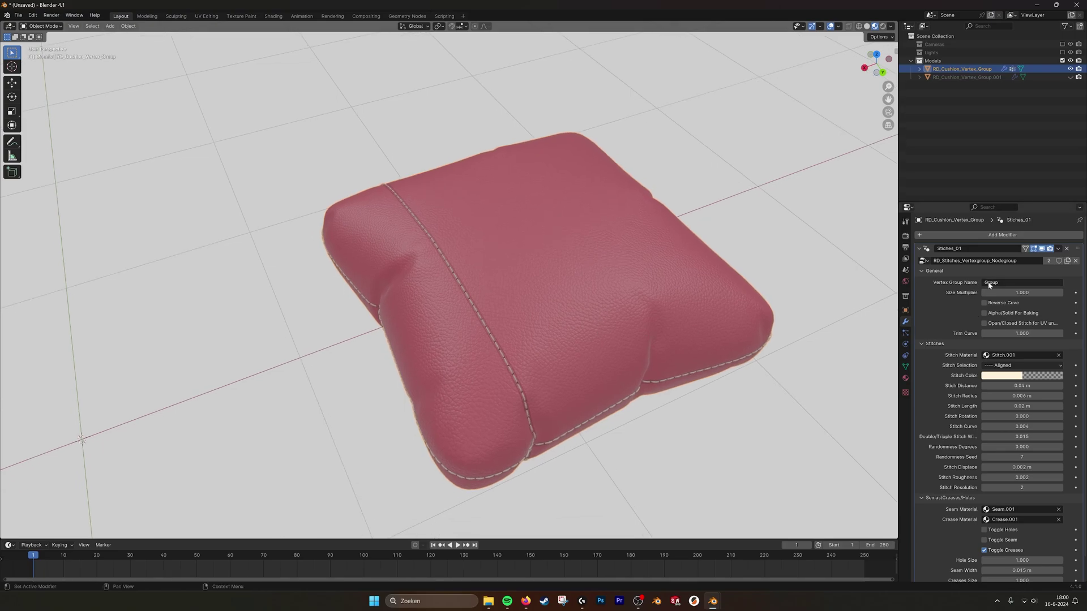
pyautogui.moveTo(1021, 292)
pyautogui.mouseDown()
pyautogui.moveTo(1044, 292)
pyautogui.moveTo(1029, 294)
pyautogui.mouseUp()
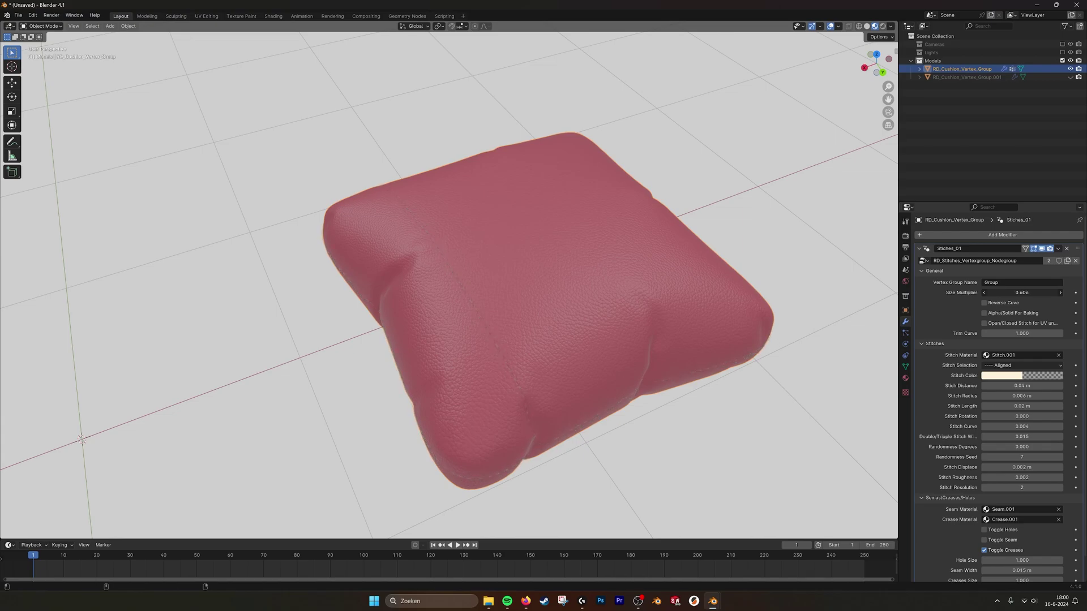
pyautogui.hotkey('ctrl', 'z')
# Step: Change the Stitches_01 modifier's stitch selection to Cross and inspect the stitches on the cushion
pyautogui.click(1013, 365)
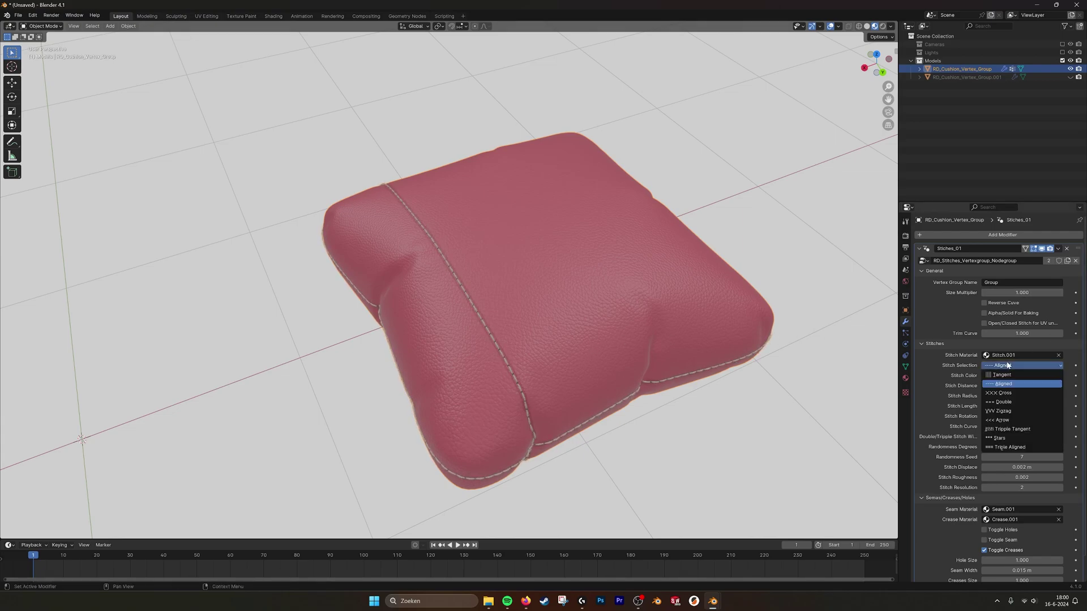
pyautogui.click(998, 392)
pyautogui.moveTo(555, 357); pyautogui.dragTo(327, 350, button='middle')
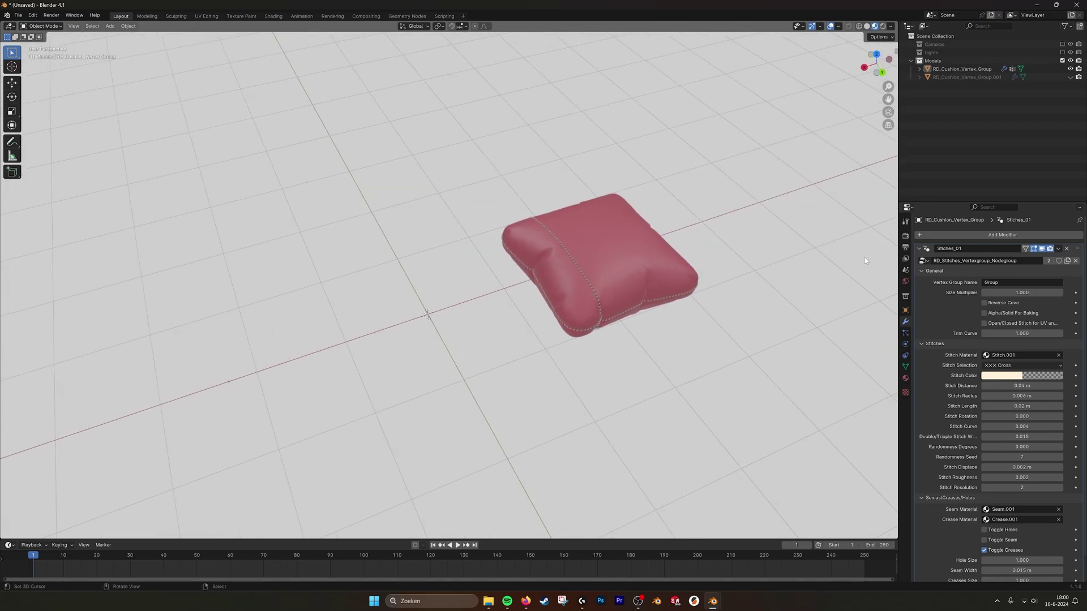
# Step: Replace the cushion's Stitches_01 modifier with a Geometry Nodes modifier that uses RD_Stitch_Vertex_Nodegroup
pyautogui.click(1069, 251)
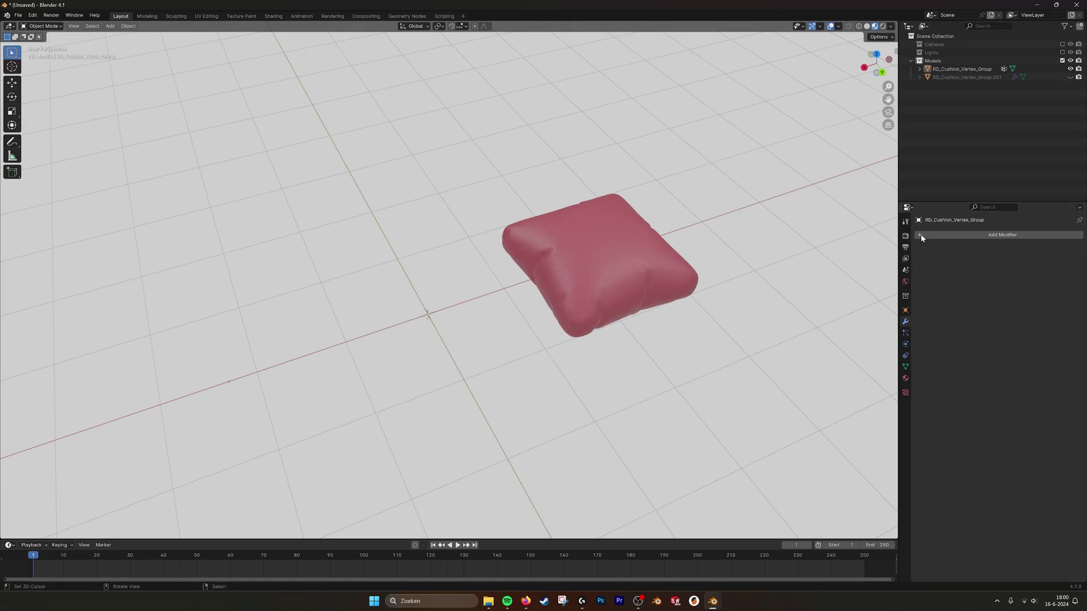
pyautogui.click(918, 235)
pyautogui.click(917, 245)
pyautogui.click(923, 261)
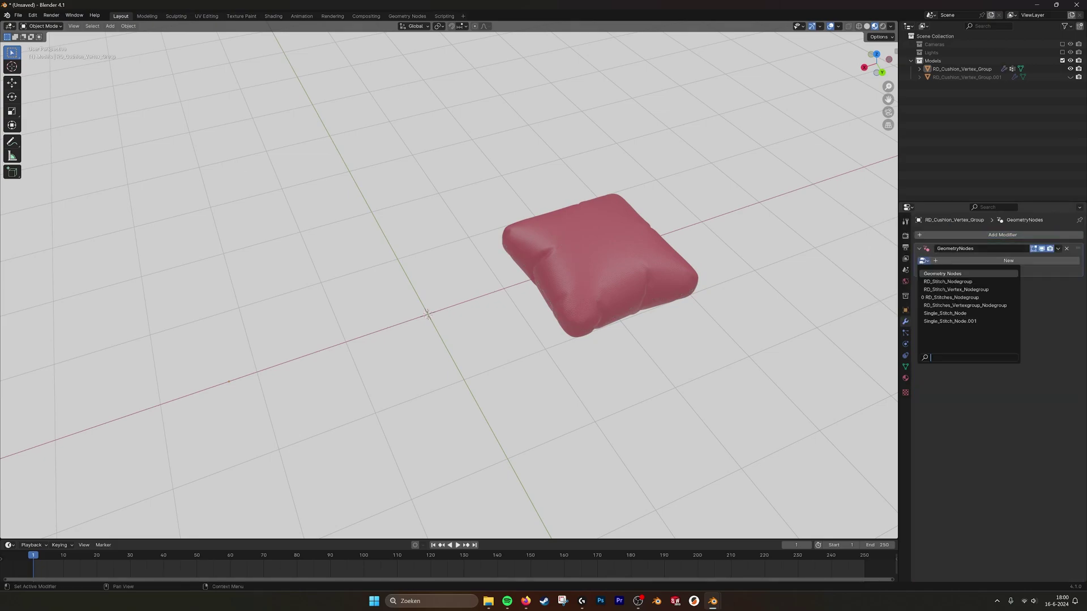
pyautogui.press('Down')
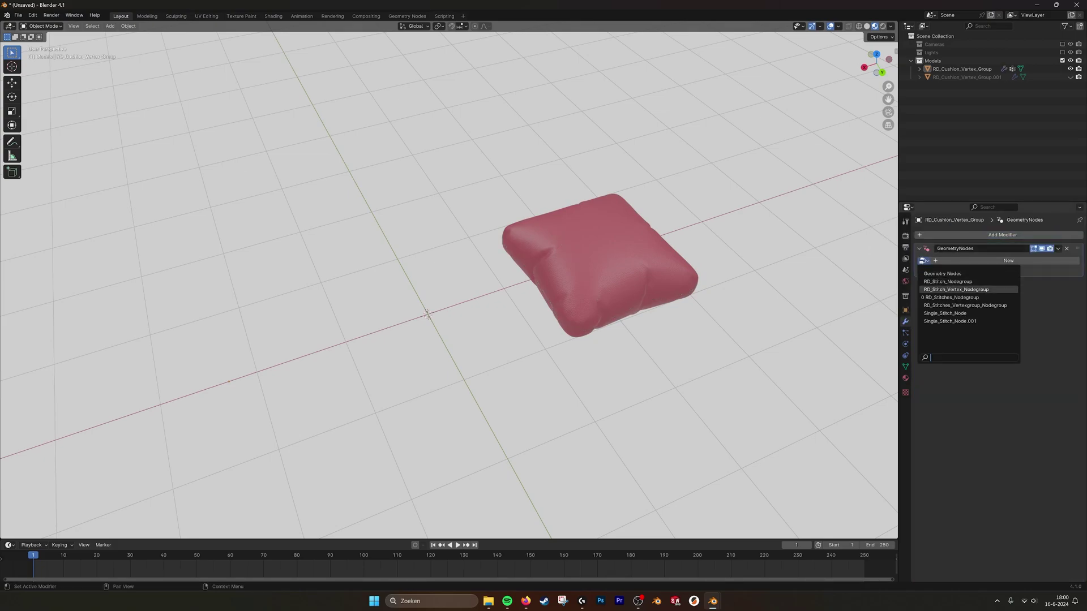
pyautogui.press('Return')
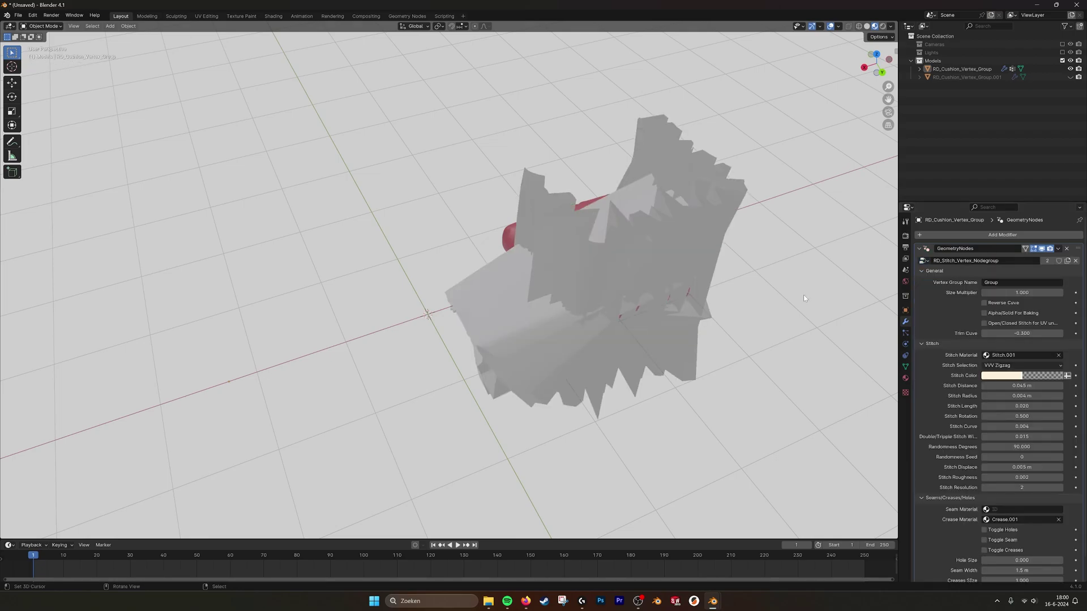
# Step: Try another seam width, and turn on holes, seam and creases in the RD_Stitch_Vertex_Nodegroup modifier
pyautogui.scroll(5, 800, 294)
pyautogui.scroll(-2, 1035, 386)
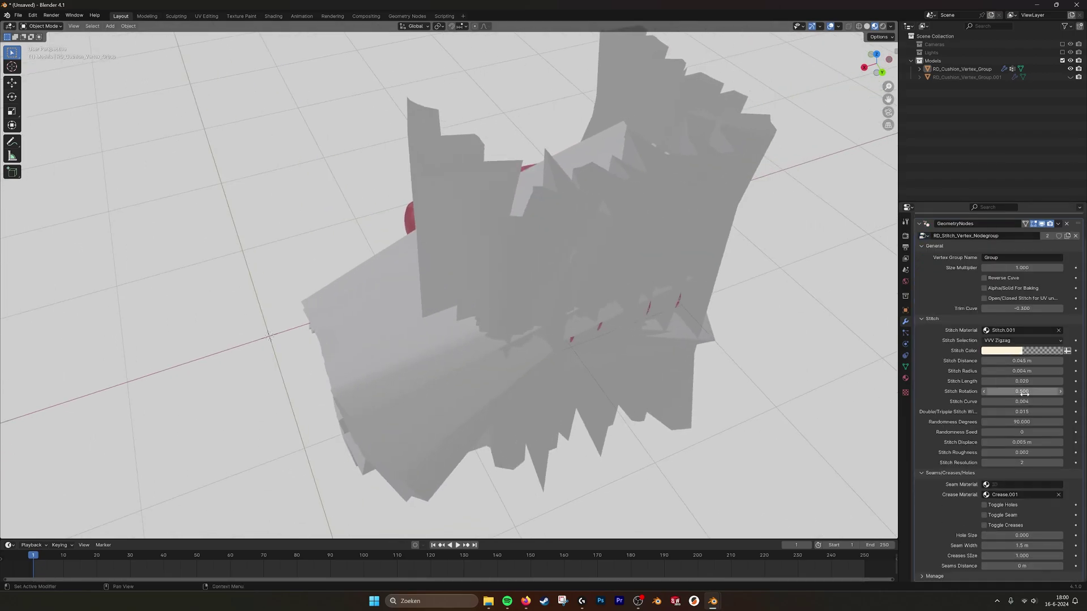
pyautogui.moveTo(1033, 546)
pyautogui.mouseDown()
pyautogui.moveTo(1013, 545)
pyautogui.moveTo(1025, 542)
pyautogui.mouseUp()
pyautogui.hotkey('ctrl', 'z')
pyautogui.click(983, 525)
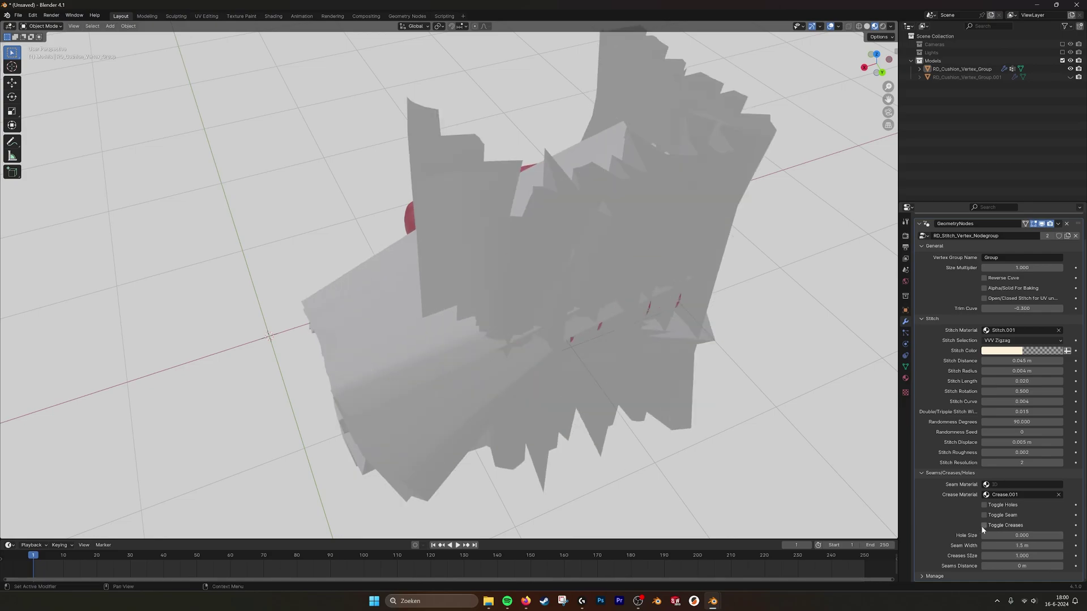
pyautogui.click(983, 515)
pyautogui.scroll(4, 626, 381)
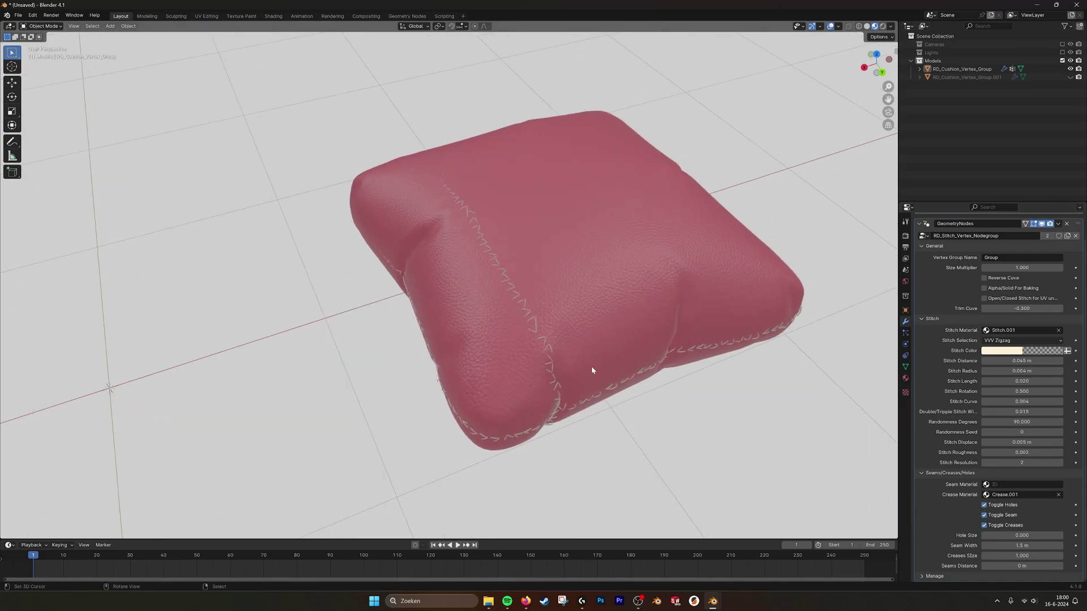
# Step: Set the randomness degrees to 0 and inspect the zigzag stitches along the cushion's edge loops
pyautogui.click(1015, 421)
pyautogui.write('0')
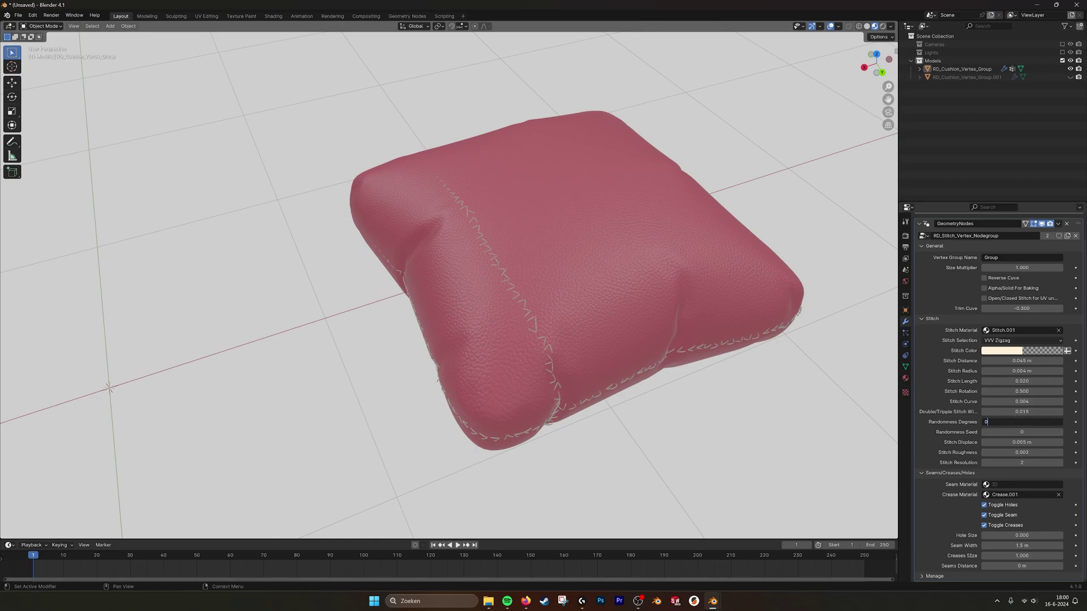
pyautogui.press('Return')
pyautogui.moveTo(754, 344); pyautogui.dragTo(739, 356, button='middle')
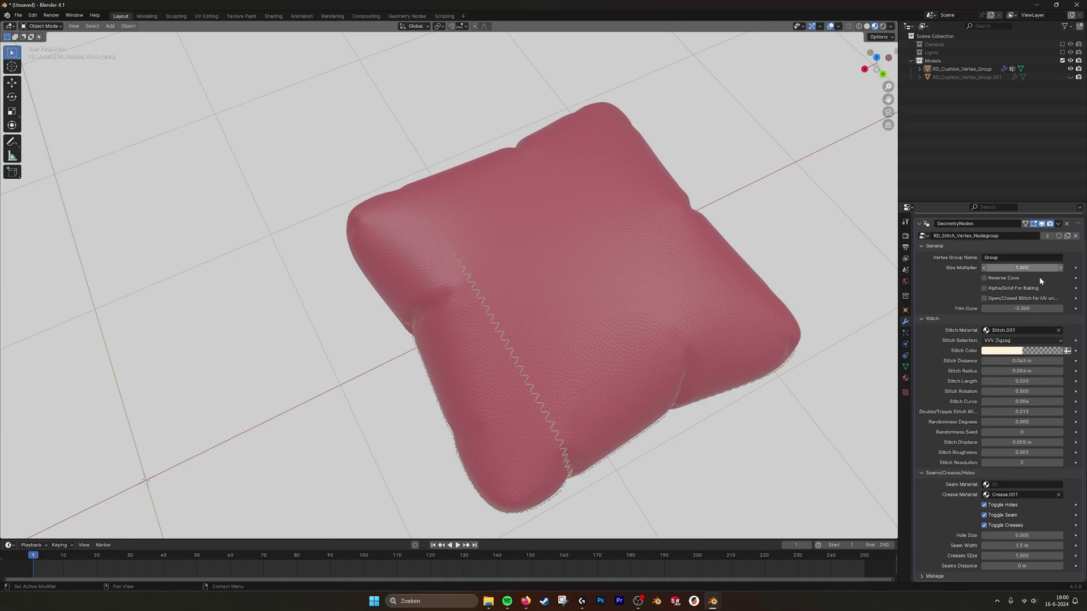
pyautogui.click(583, 342)
pyautogui.moveTo(582, 342); pyautogui.dragTo(684, 342, button='middle')
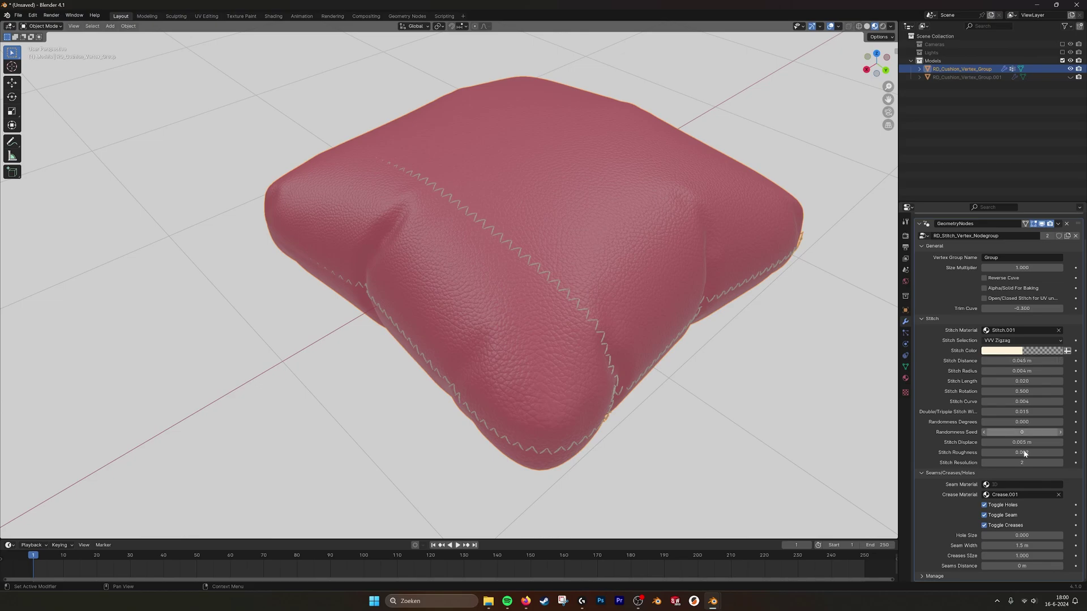
pyautogui.moveTo(741, 306); pyautogui.dragTo(728, 312, button='middle')
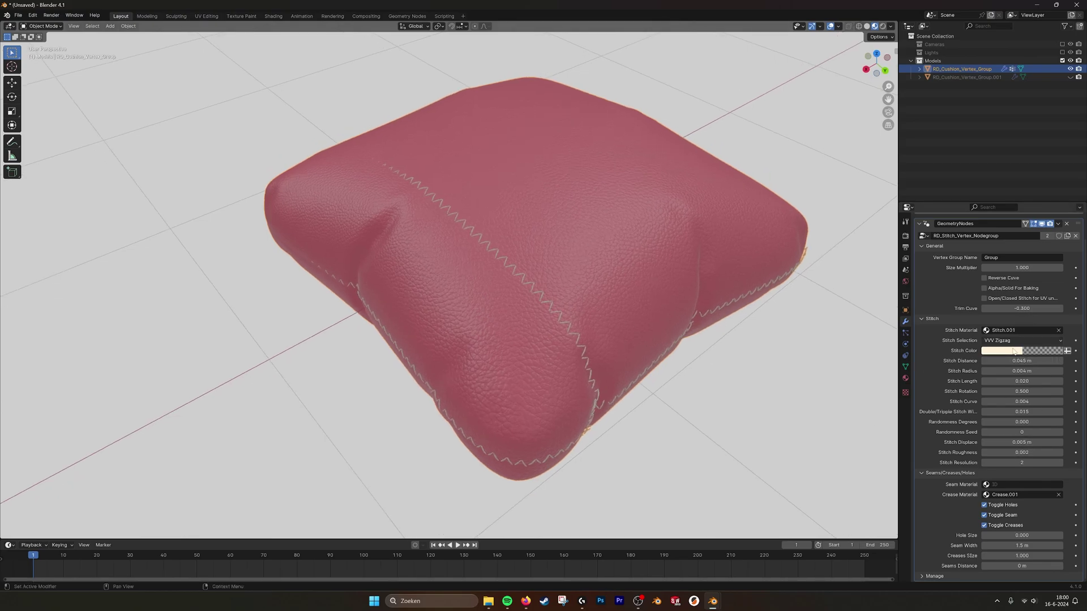
# Step: Undo the modifier replacement and its setting changes, back to the original Stitches_01 modifier
pyautogui.hotkey('ctrl', 'z')
pyautogui.hotkey('ctrl', 'z')
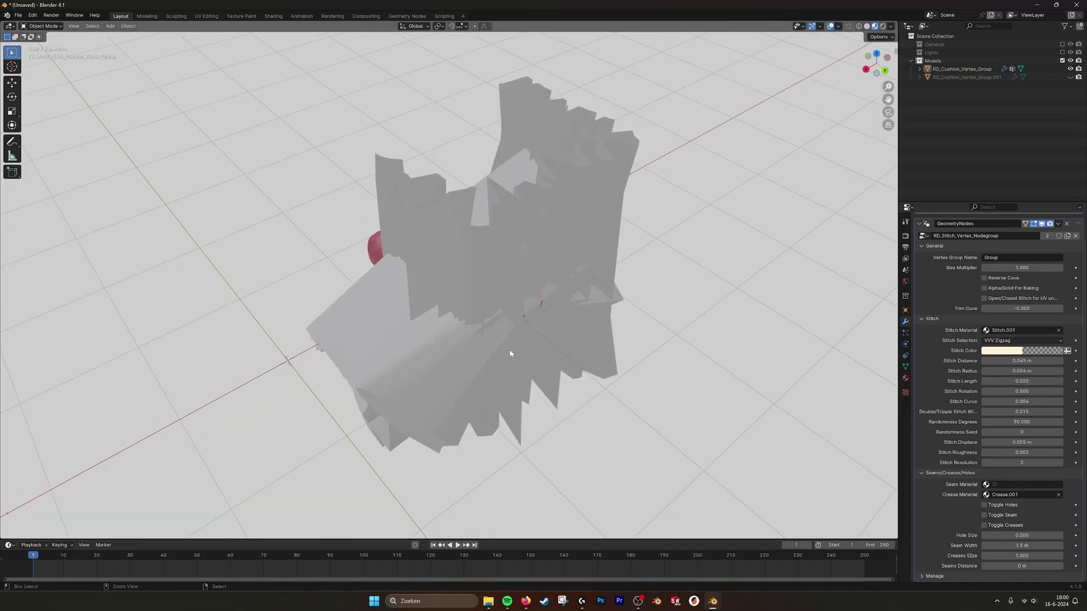
pyautogui.hotkey('ctrl', 'z')
pyautogui.hotkey('ctrl', 'z')
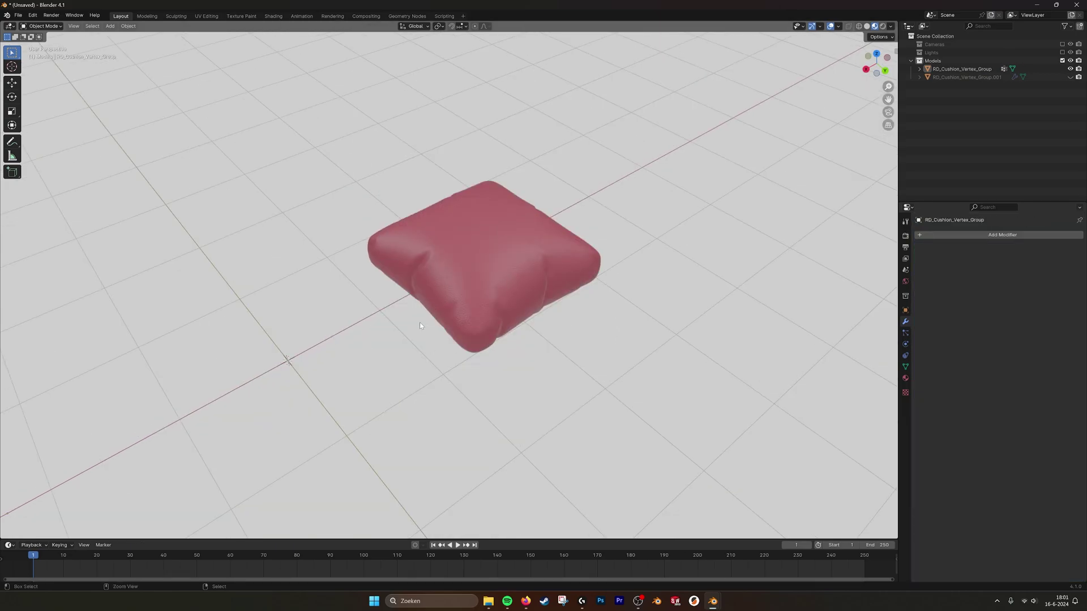
pyautogui.hotkey('ctrl', 'z')
# Step: Select the red cushion and remove its Stitches_01 modifier
pyautogui.keyDown('shift'); pyautogui.moveTo(536, 299); pyautogui.dragTo(591, 278, button='middle'); pyautogui.keyUp('shift')
pyautogui.scroll(3, 659, 305)
pyautogui.scroll(-2, 658, 302)
pyautogui.rightClick(514, 276)
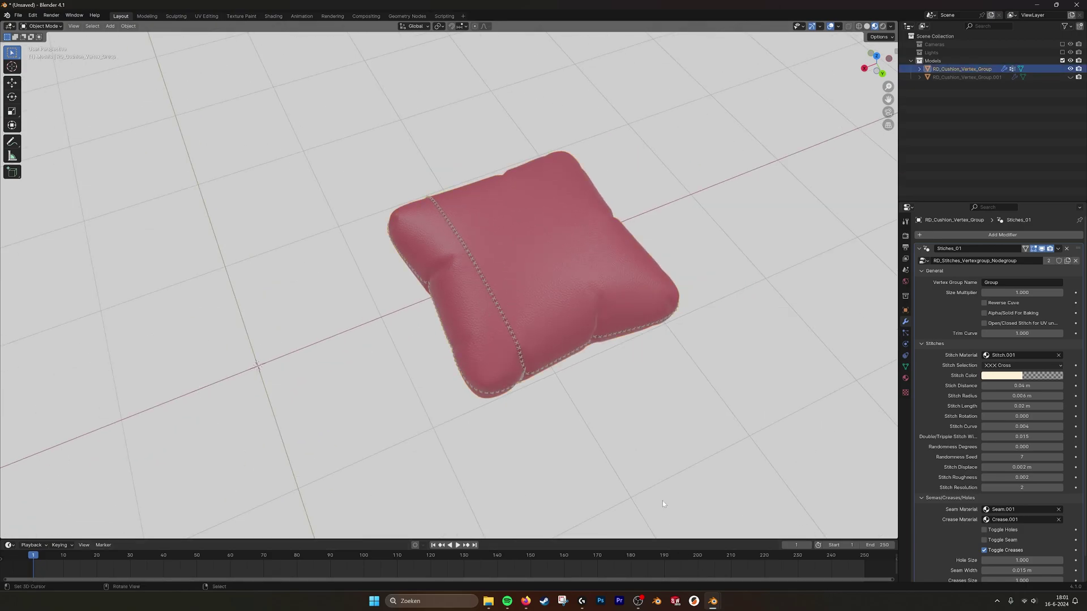
pyautogui.keyDown('shift'); pyautogui.moveTo(486, 308); pyautogui.dragTo(571, 279, button='middle'); pyautogui.keyUp('shift')
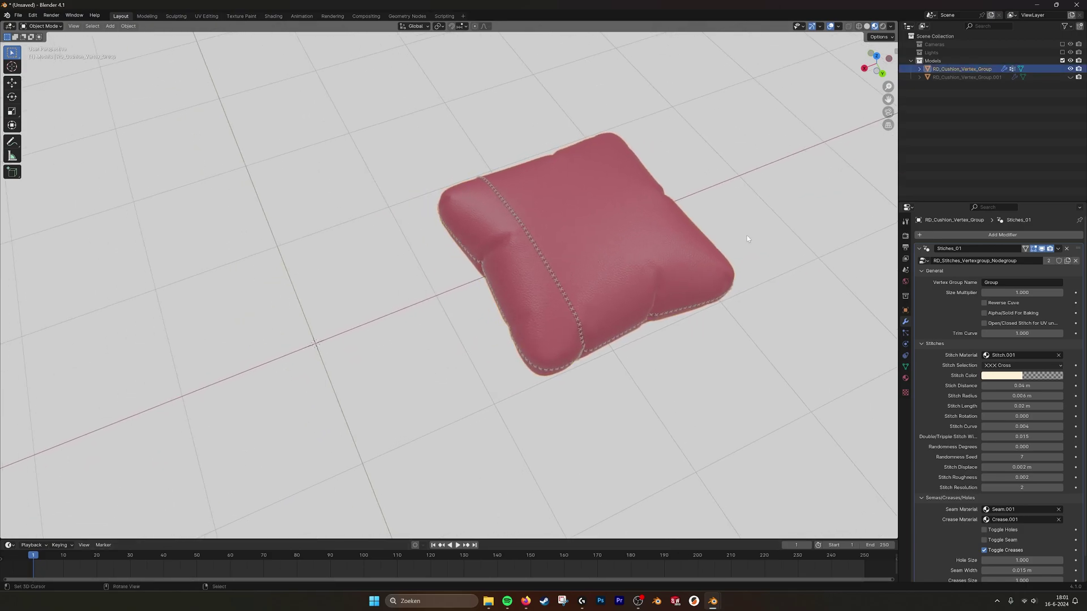
pyautogui.click(1068, 251)
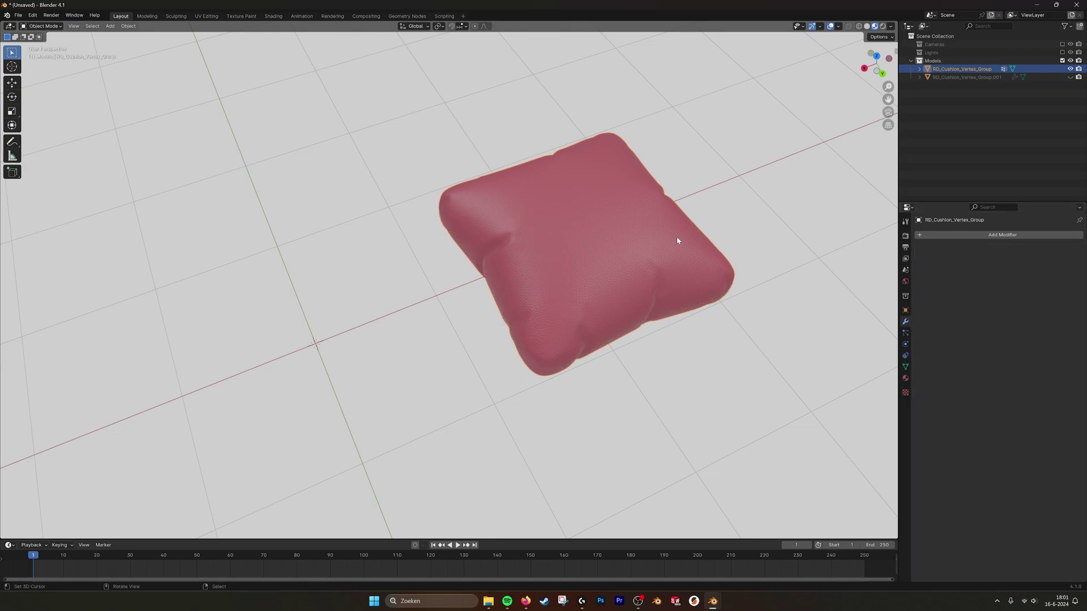
pyautogui.keyDown('shift'); pyautogui.moveTo(687, 235); pyautogui.dragTo(770, 219, button='middle'); pyautogui.keyUp('shift')
# Step: Delete the hidden grey cushion RD_Cushion_Vertex_Group.001, leaving the red cushion visible and selected
pyautogui.click(1070, 68)
pyautogui.click(1069, 76)
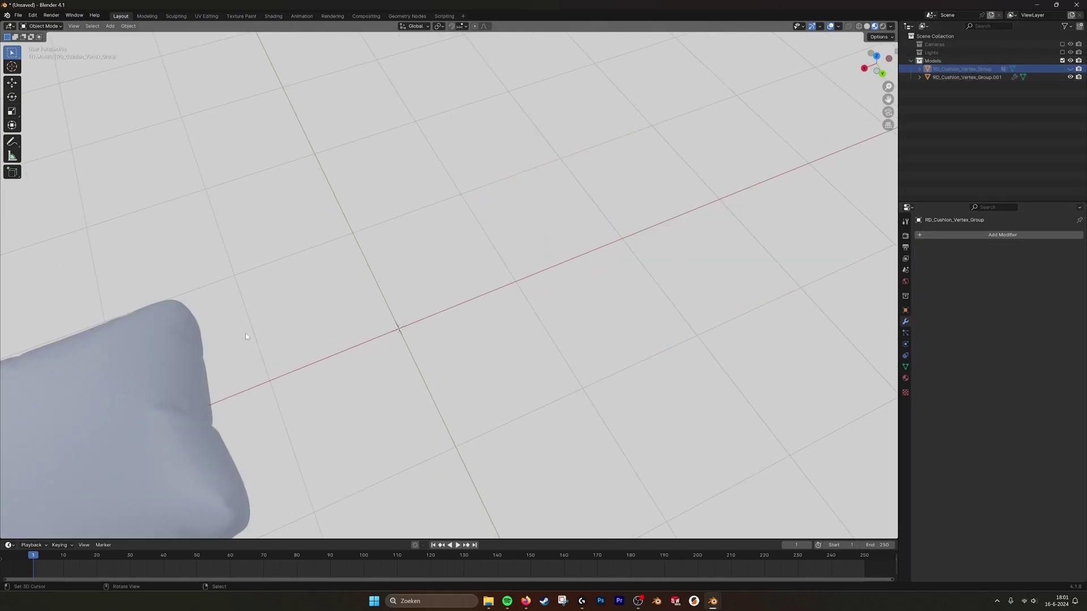
pyautogui.click(248, 339)
pyautogui.press('x')
pyautogui.click(272, 400)
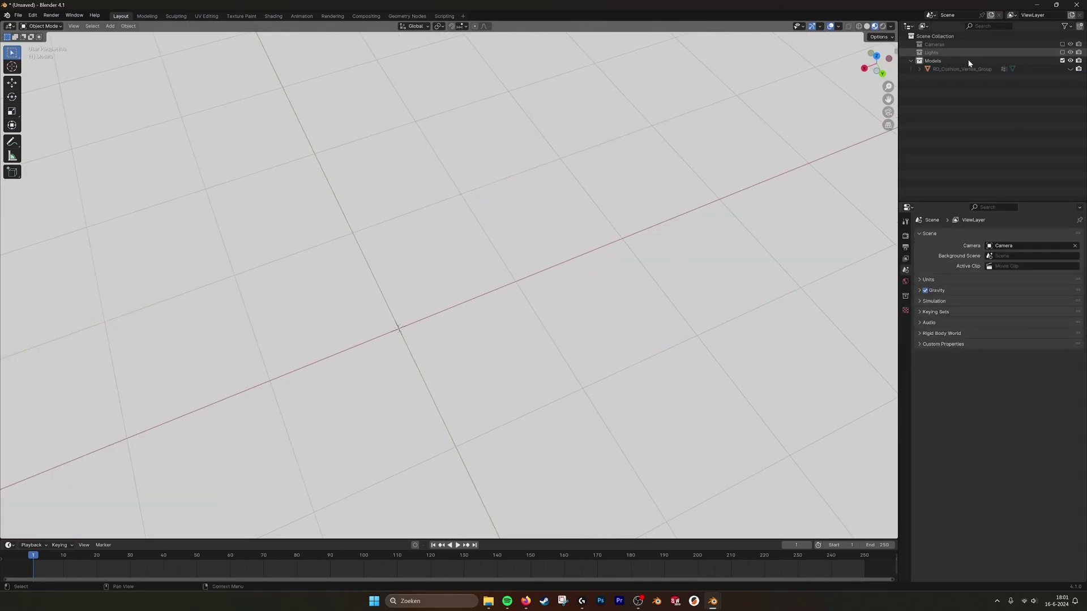
pyautogui.click(1070, 68)
pyautogui.click(633, 243)
pyautogui.scroll(-2, 532, 208)
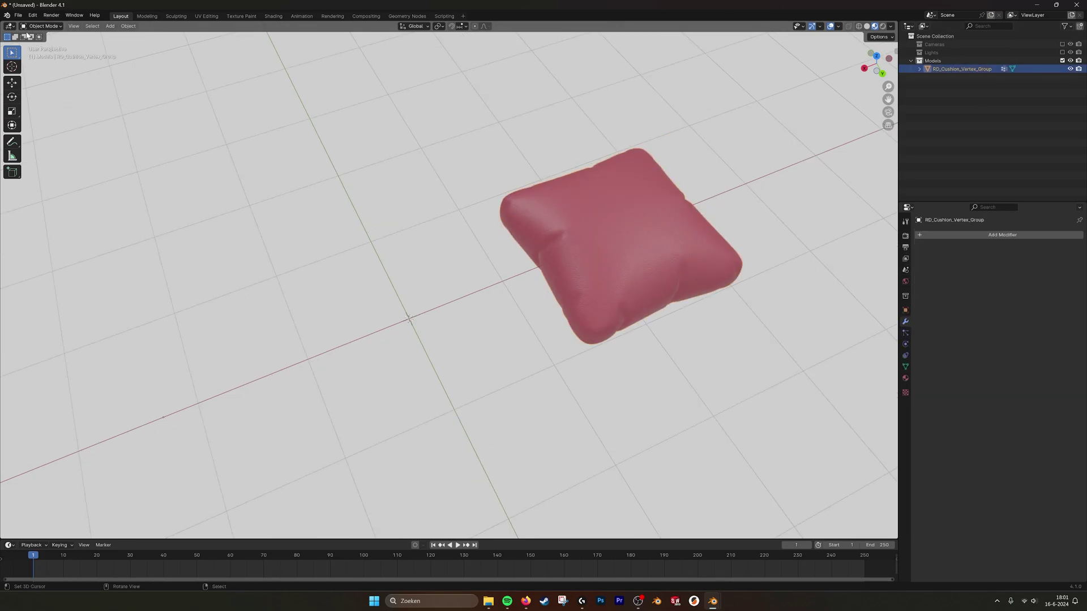
# Step: Append the object RD_Simple_Stitch_Curve_01 from the RD_Geometry_Nodes_Stiches_4.2 blend file
pyautogui.click(18, 15)
pyautogui.click(25, 115)
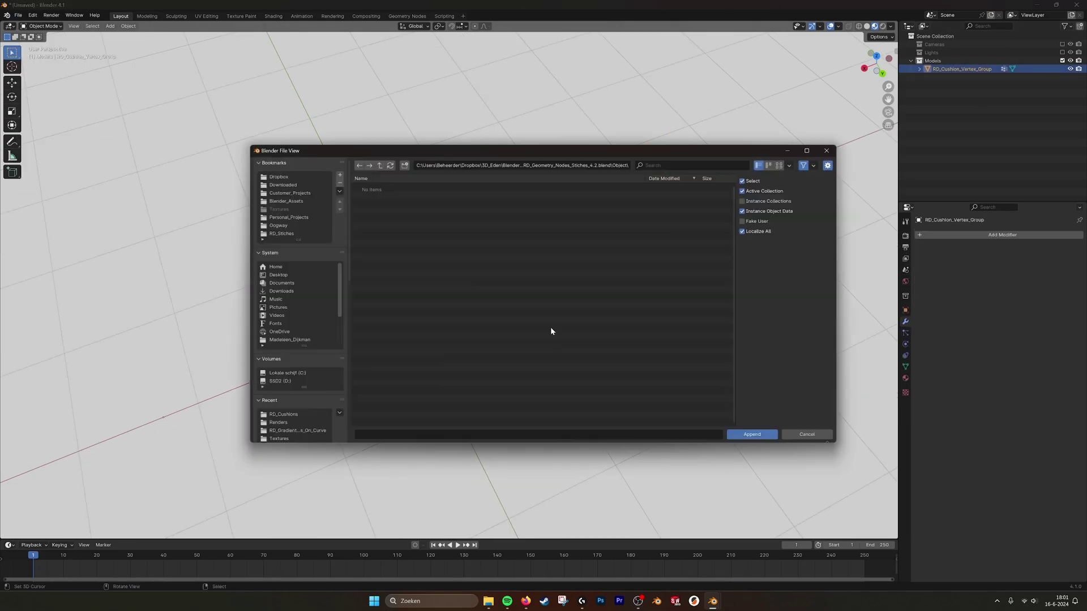
pyautogui.click(365, 281)
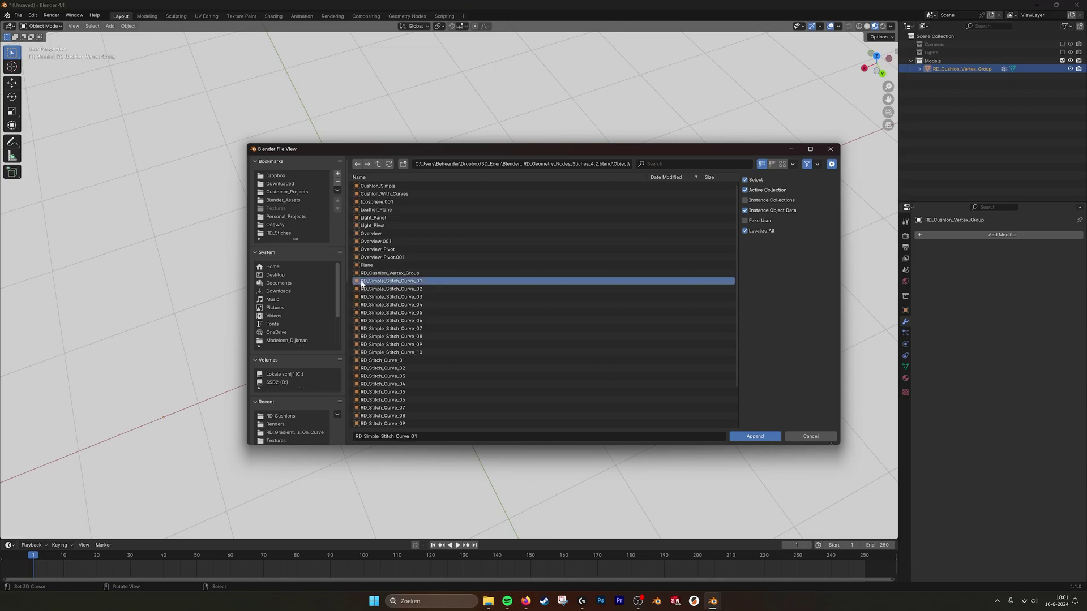
pyautogui.click(754, 436)
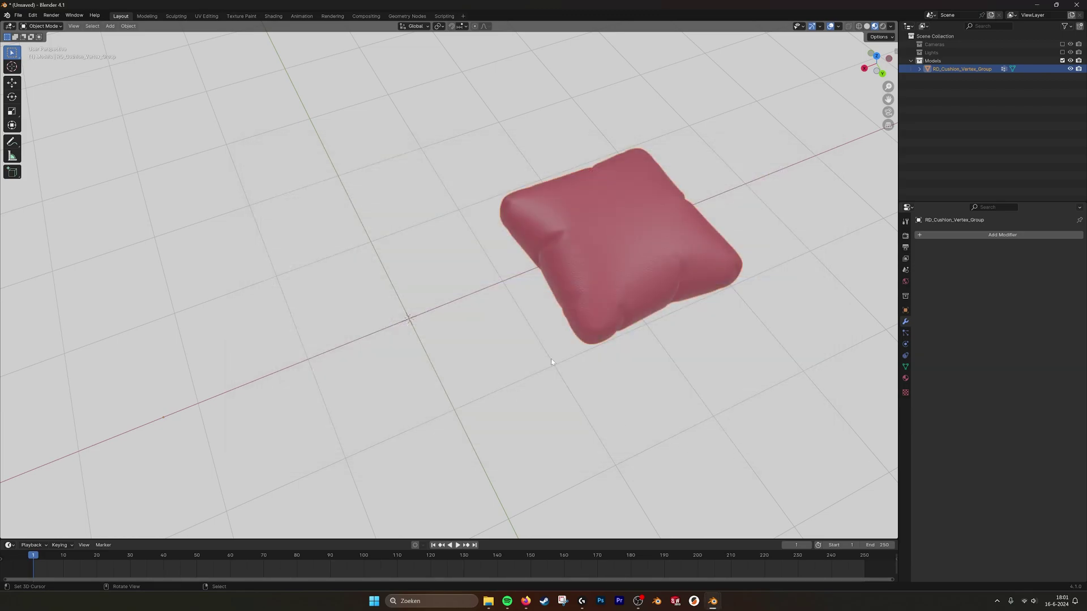
# Step: Delete the appended Icosphere.001 that covers the grey cushion
pyautogui.scroll(1, 552, 359)
pyautogui.scroll(-3, 552, 358)
pyautogui.keyDown('shift'); pyautogui.moveTo(381, 371); pyautogui.dragTo(514, 301, button='middle'); pyautogui.keyUp('shift')
pyautogui.rightClick(246, 362)
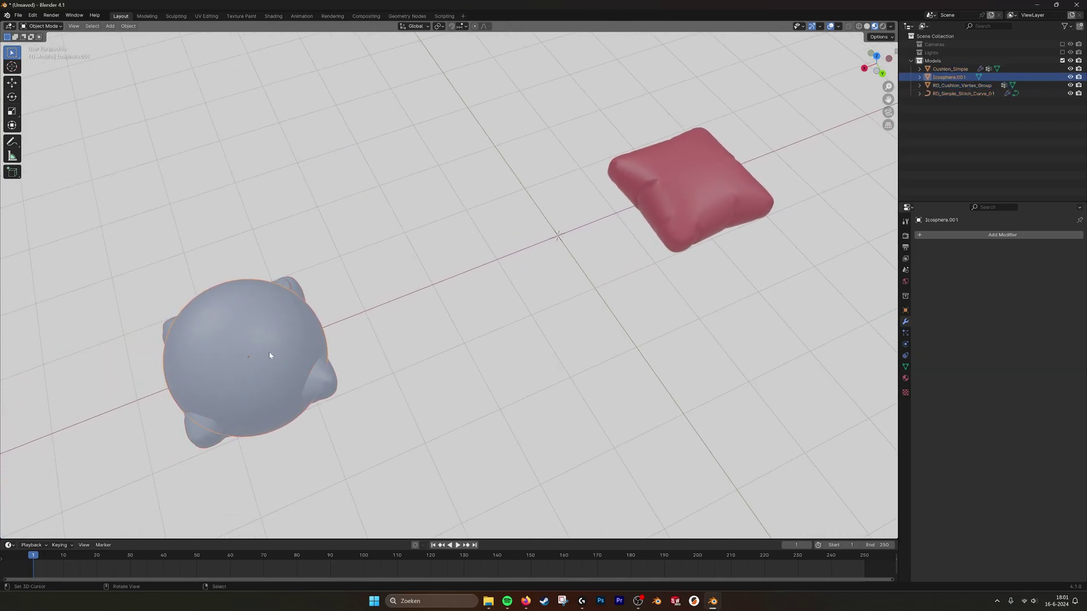
pyautogui.press('x')
pyautogui.click(269, 351)
# Step: Delete the appended Cushion_Simple and select the remaining RD_Simple_Stitch_Curve_01
pyautogui.click(265, 352)
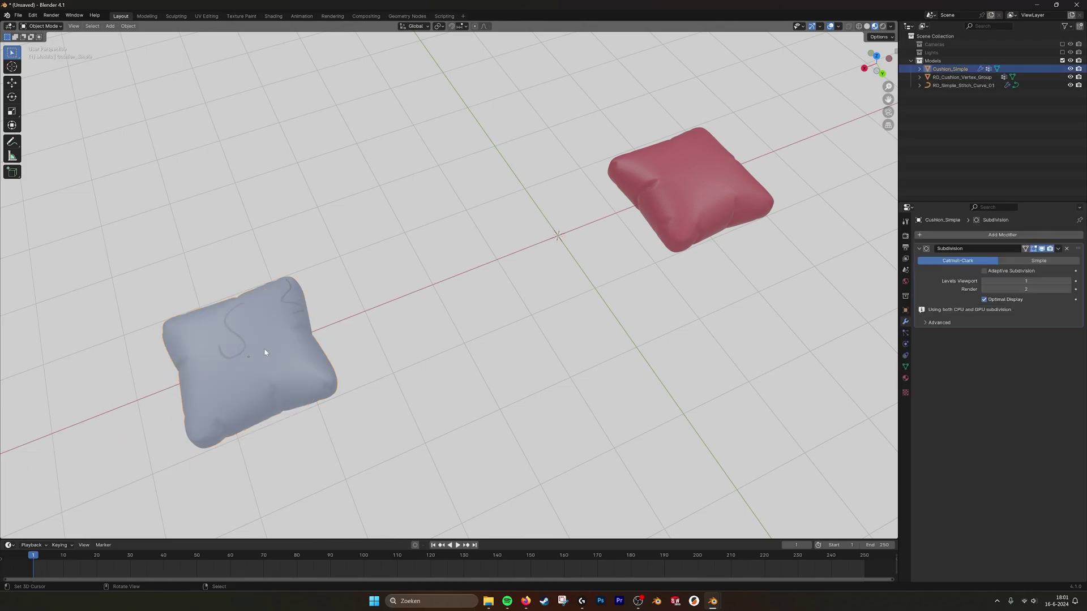
pyautogui.keyDown('shift'); pyautogui.moveTo(265, 352); pyautogui.dragTo(392, 345, button='middle'); pyautogui.keyUp('shift')
pyautogui.scroll(4, 391, 345)
pyautogui.press('x')
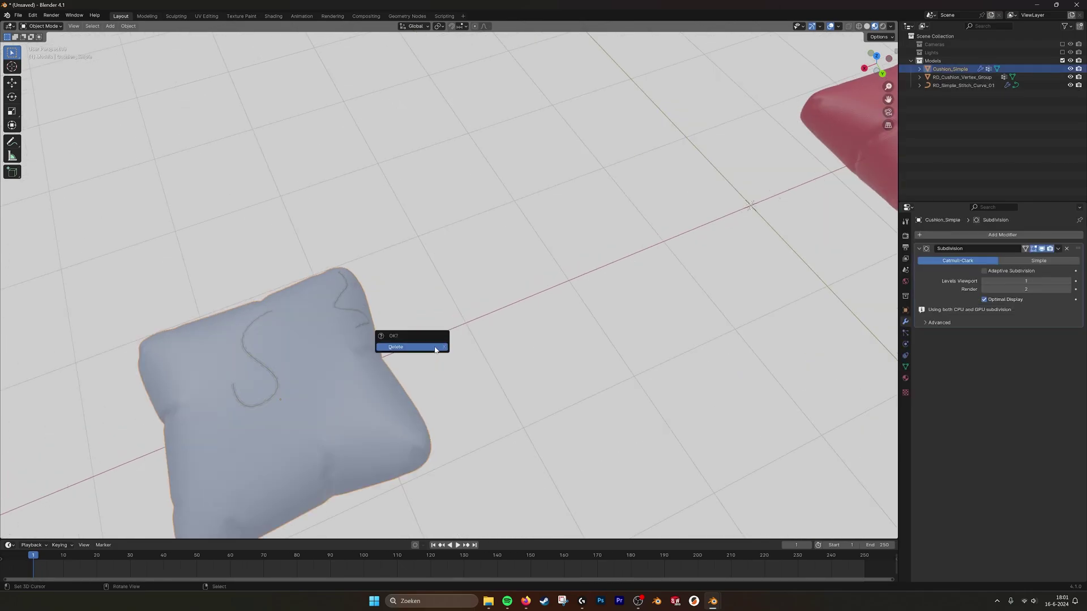
pyautogui.click(435, 348)
pyautogui.rightClick(266, 369)
pyautogui.scroll(-1, 512, 365)
pyautogui.keyDown('shift'); pyautogui.moveTo(512, 366); pyautogui.dragTo(401, 409, button='middle'); pyautogui.keyUp('shift')
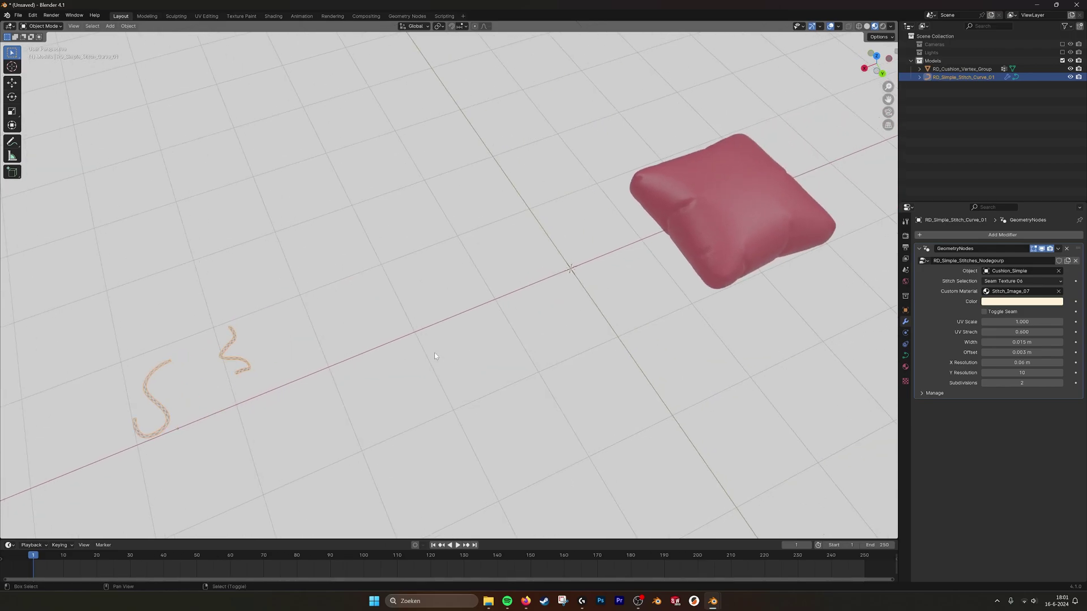
# Step: Replace the target object of the stitch curve's geometry nodes modifier with the red cushion RD_Cushion_Vertex_Group
pyautogui.click(1057, 271)
pyautogui.click(1058, 270)
pyautogui.click(779, 187)
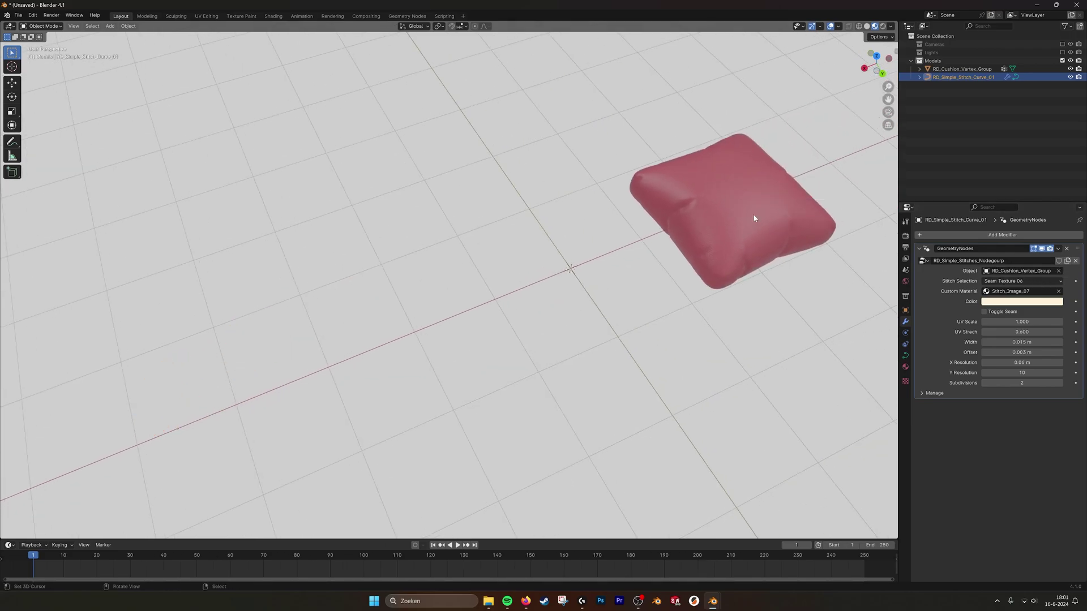
# Step: Delete all existing vertices of RD_Simple_Stitch_Curve_01 in Edit Mode
pyautogui.press('Tab')
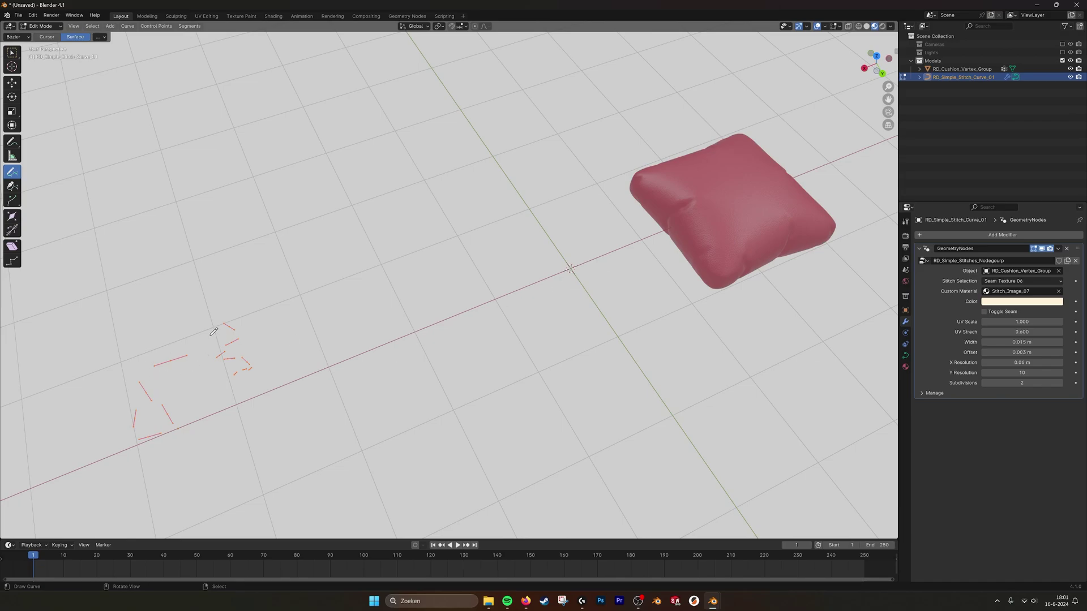
pyautogui.press('x')
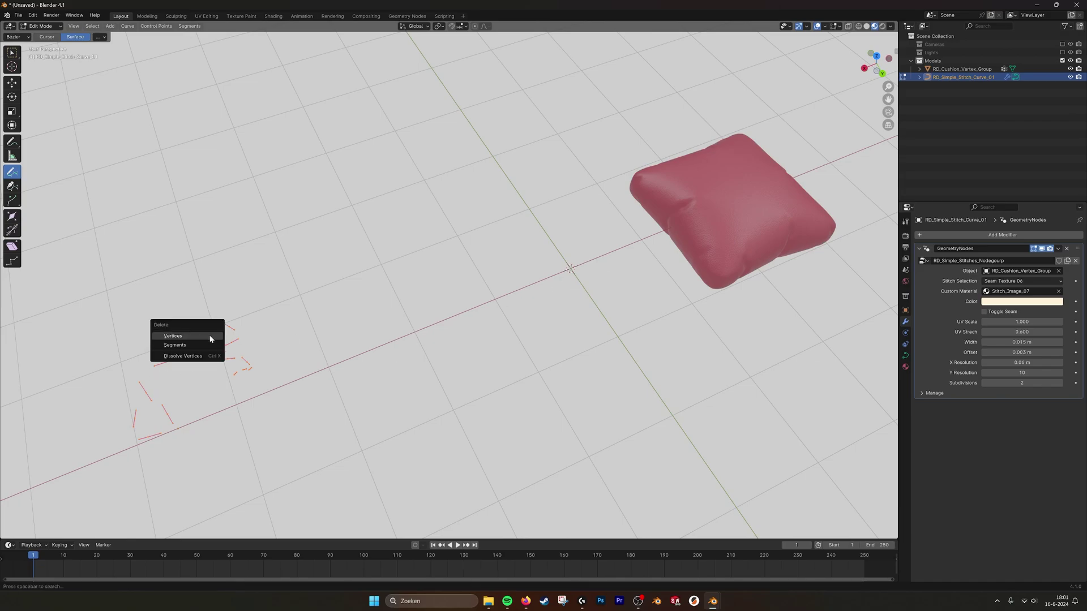
pyautogui.click(210, 338)
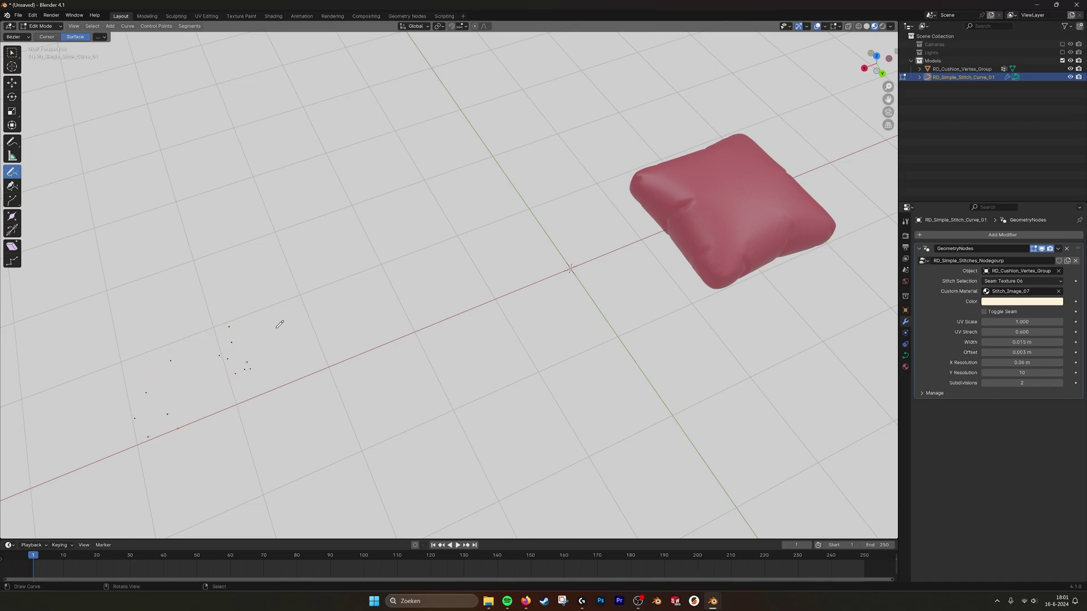
pyautogui.press('a')
pyautogui.press('x')
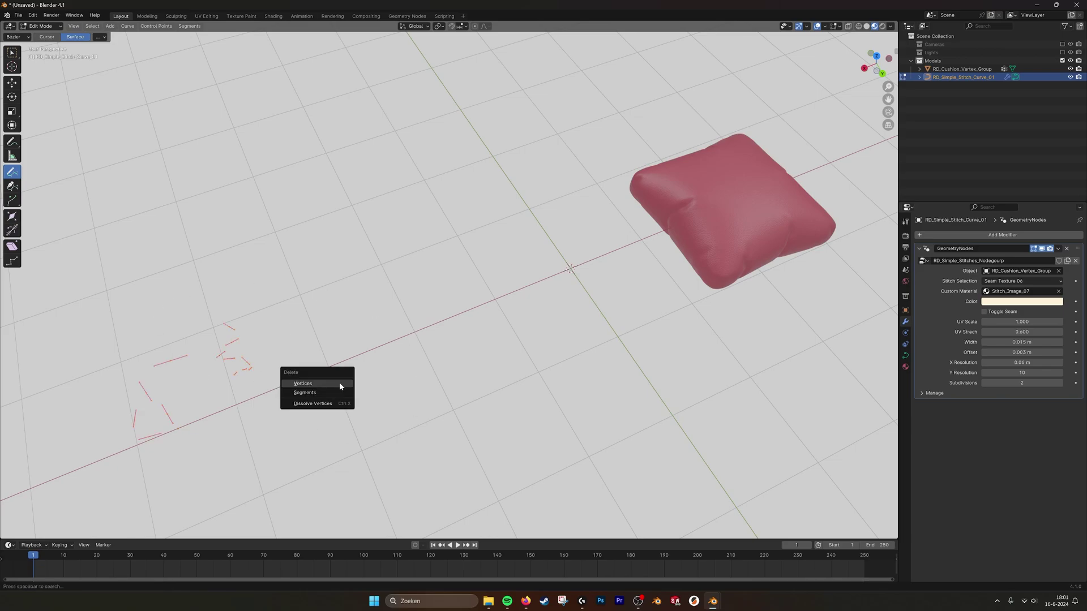
pyautogui.click(340, 386)
# Step: Draw an S-shaped Bézier curve on the red cushion's surface, running from near the back edge to the front-left side
pyautogui.keyDown('shift'); pyautogui.moveTo(614, 281); pyautogui.dragTo(496, 303, button='middle'); pyautogui.keyUp('shift')
pyautogui.scroll(4, 563, 325)
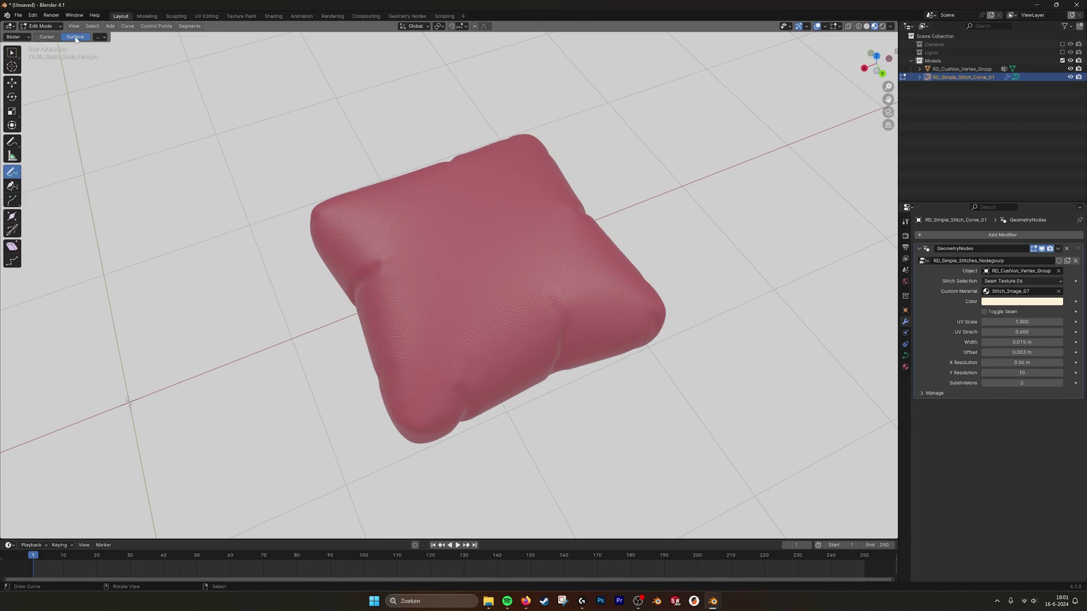
pyautogui.moveTo(500, 171); pyautogui.dragTo(423, 342)
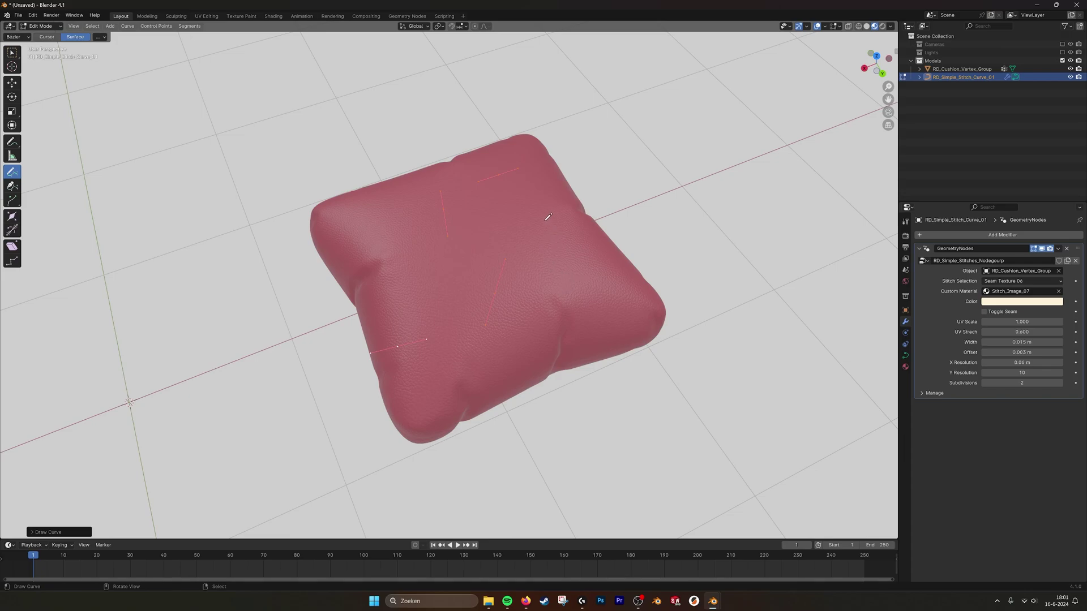
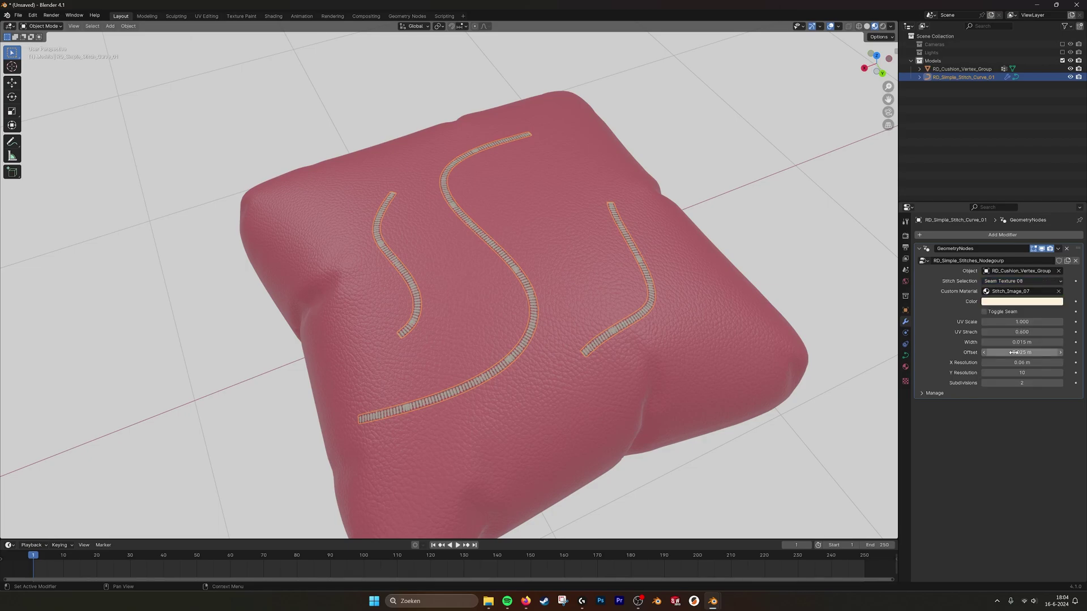
# Step: Try different UV Scale and Offset values in the stitch curve's modifier and undo the changes
pyautogui.moveTo(1024, 323); pyautogui.dragTo(1021, 352)
pyautogui.hotkey('ctrl', 'z')
pyautogui.hotkey('ctrl', 'z')
pyautogui.hotkey('ctrl', 'z')
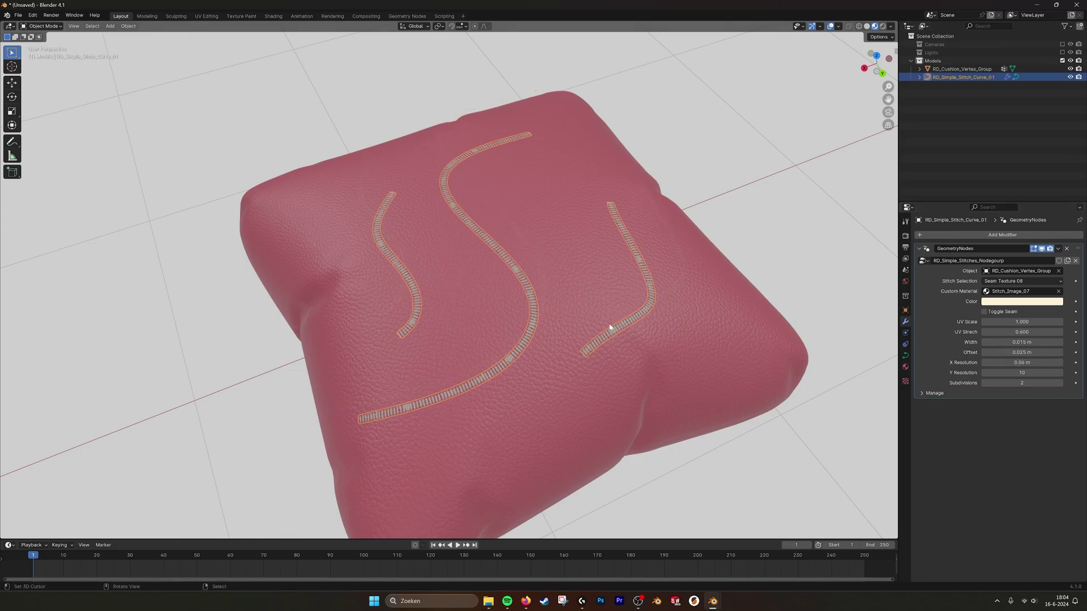
# Step: Check the stitch mesh in wireframe, set X Resolution to 0.126 m, Y Resolution to 3 and Subdivisions to 1, and return to Material Preview
pyautogui.moveTo(625, 338); pyautogui.dragTo(577, 283, button='middle')
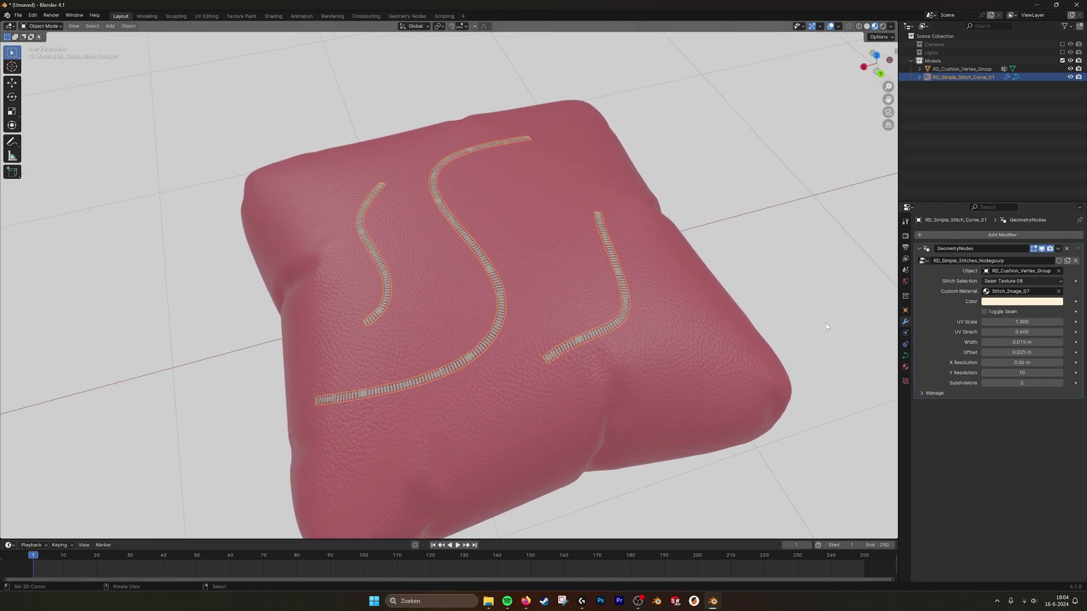
pyautogui.moveTo(1022, 362)
pyautogui.mouseDown()
pyautogui.moveTo(1049, 362)
pyautogui.moveTo(1013, 362)
pyautogui.mouseUp()
pyautogui.click(859, 26)
pyautogui.click(776, 245)
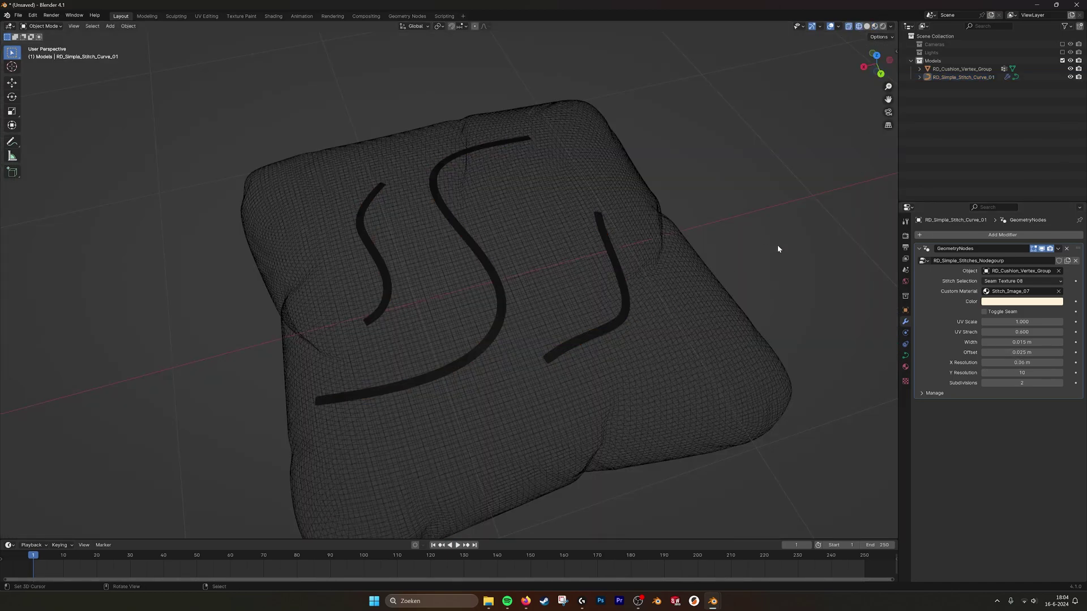
pyautogui.scroll(2, 776, 244)
pyautogui.moveTo(1021, 363); pyautogui.dragTo(896, 371)
pyautogui.click(985, 383)
pyautogui.click(984, 383)
pyautogui.click(1062, 383)
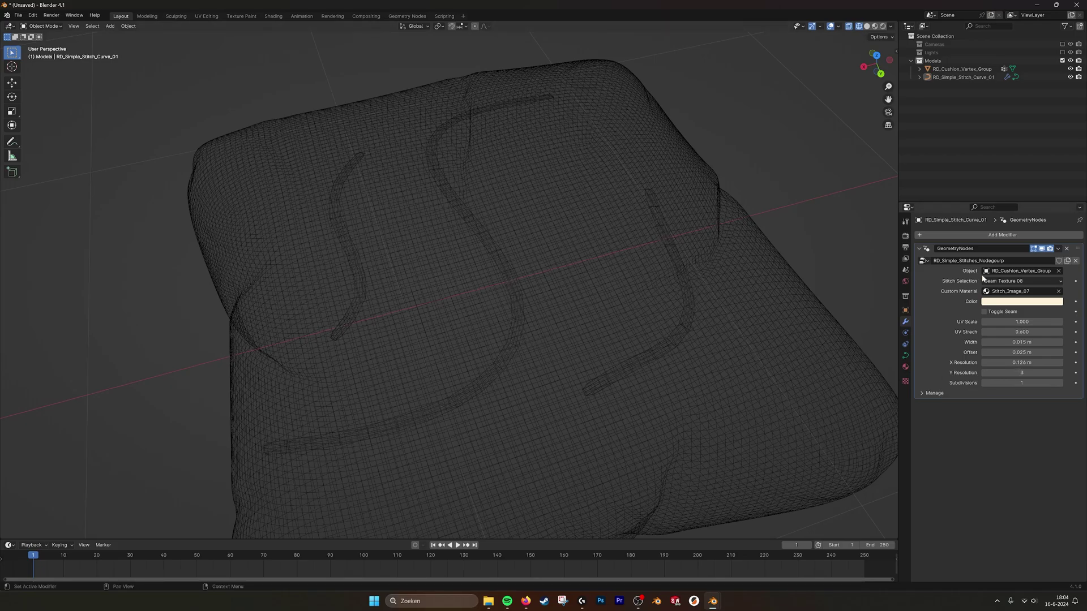
pyautogui.click(874, 26)
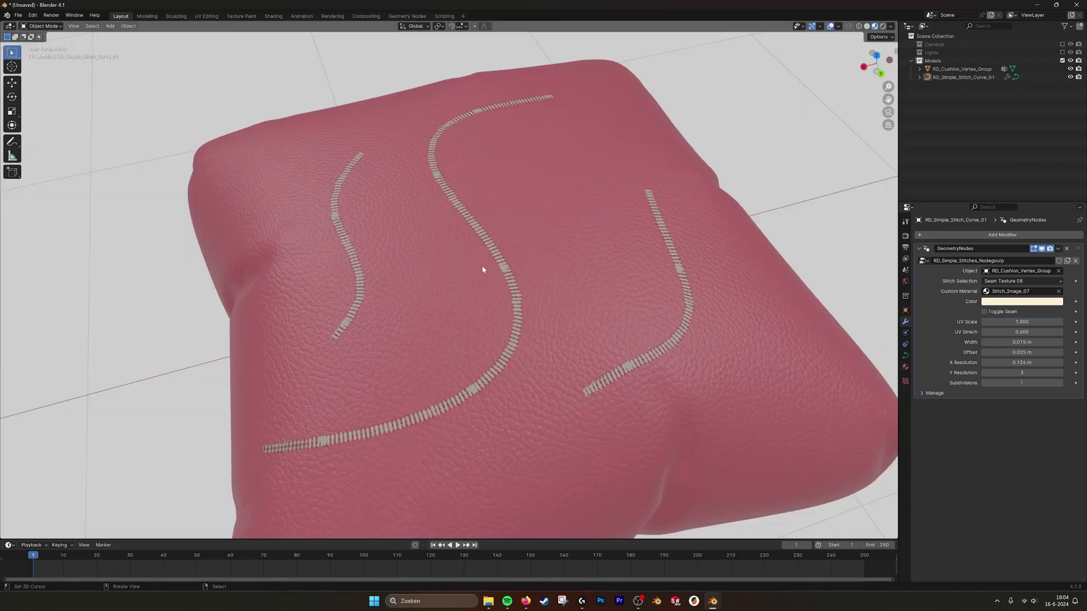
# Step: Select the stitch curve on the red cushion and set its Stitch Selection to Custom Material
pyautogui.click(501, 267)
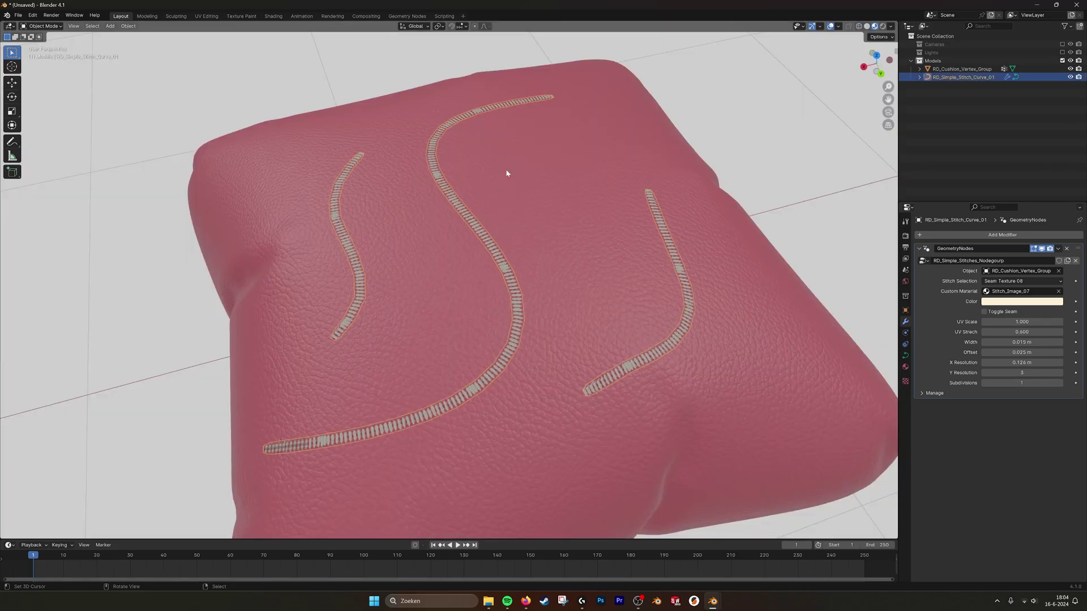
pyautogui.click(1019, 281)
pyautogui.click(1002, 381)
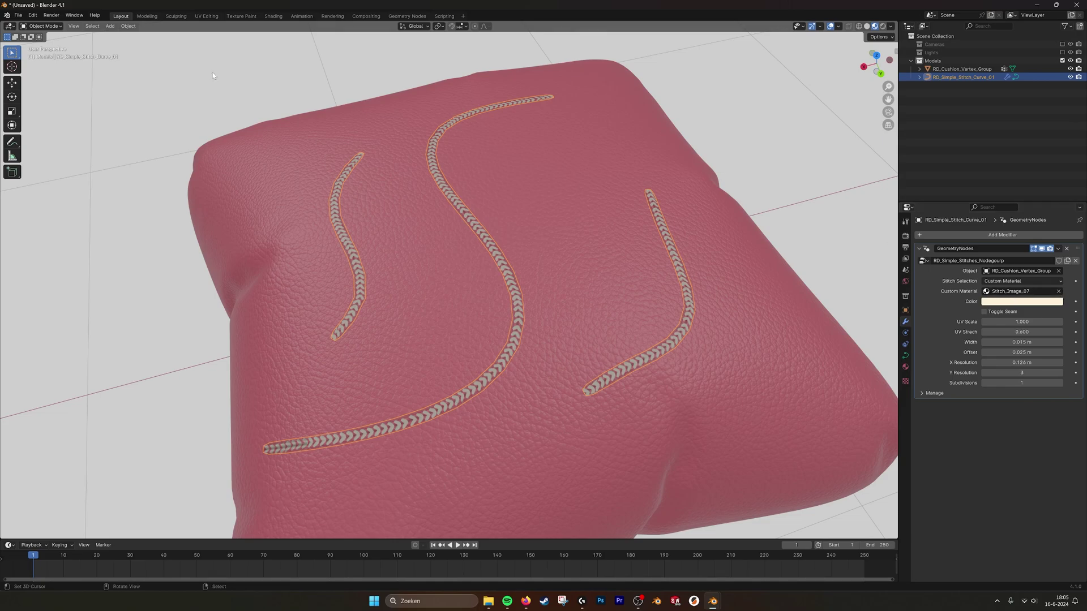
# Step: Switch to the Shading workspace and assign the Stitch_Image_11 material to the stitch curve's slot
pyautogui.click(273, 16)
pyautogui.moveTo(520, 494); pyautogui.dragTo(484, 480, button='middle')
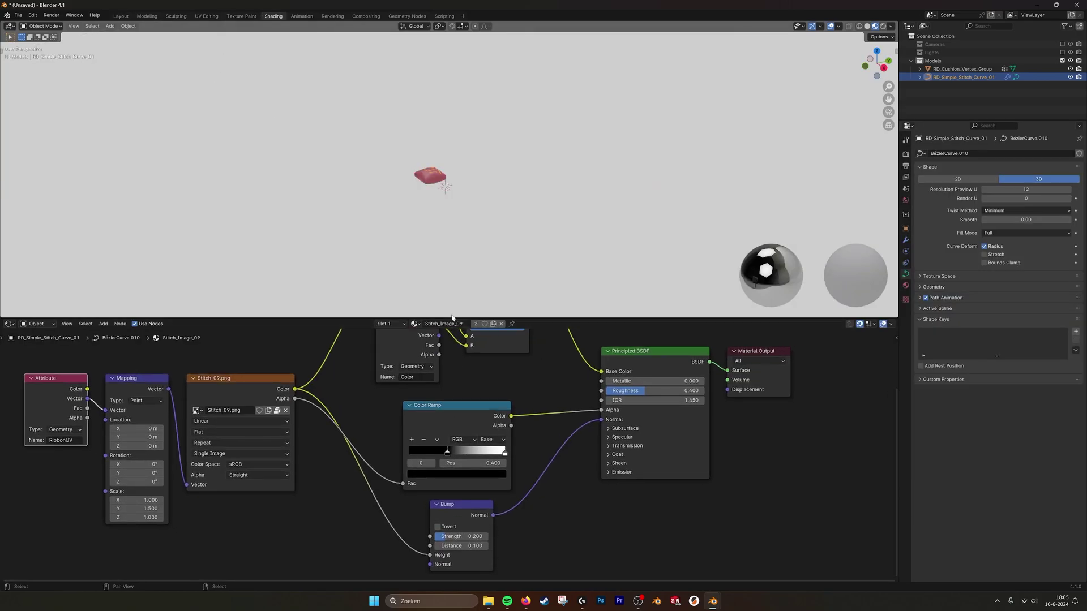
pyautogui.click(416, 325)
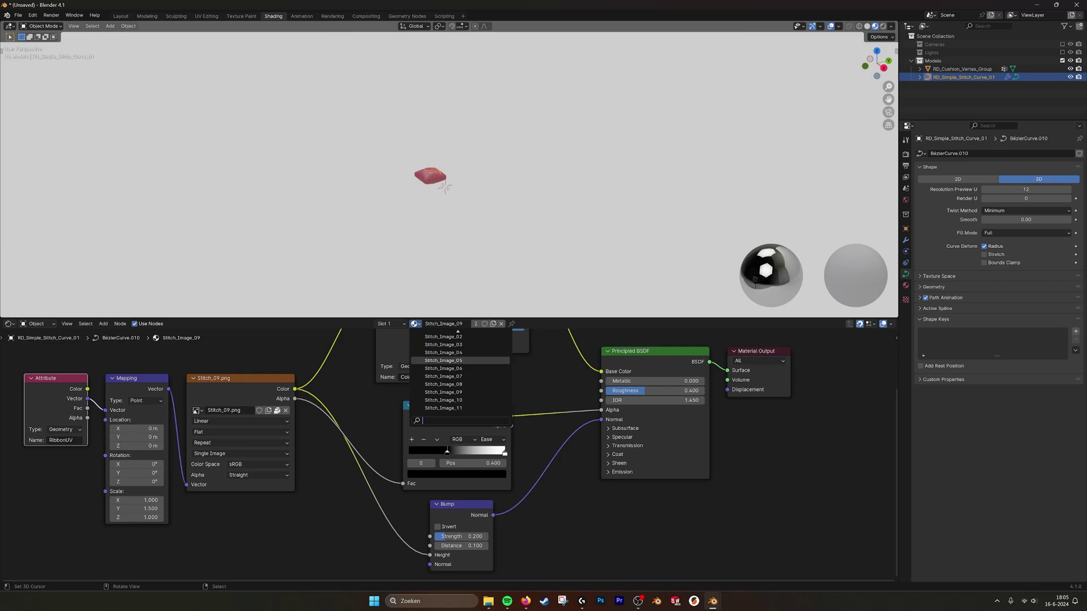
pyautogui.click(444, 408)
pyautogui.scroll(-2, 509, 435)
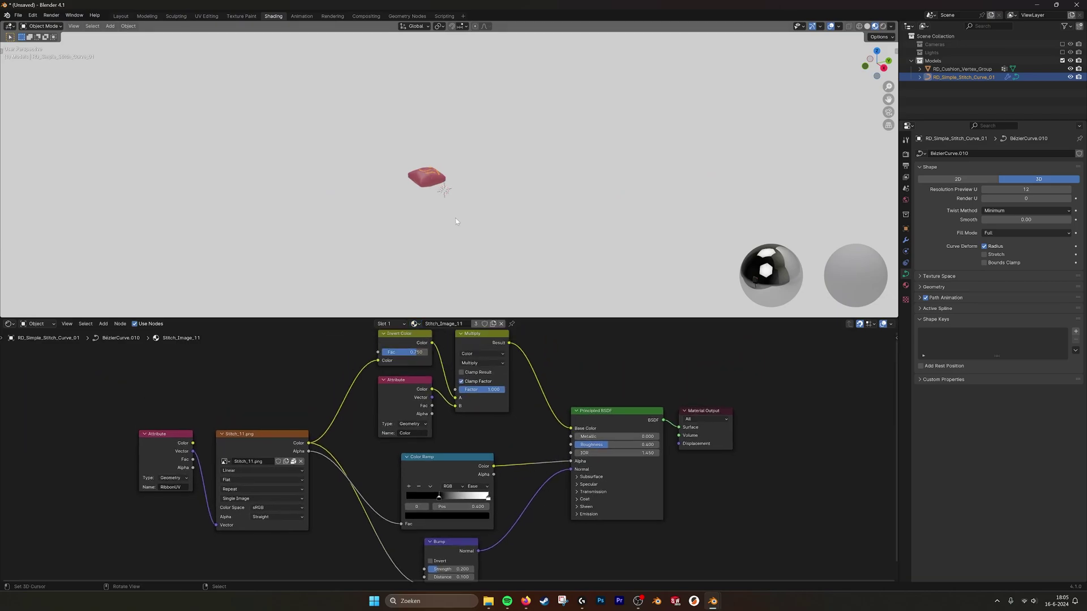
pyautogui.scroll(6, 428, 203)
pyautogui.moveTo(428, 202); pyautogui.dragTo(522, 218, button='middle')
pyautogui.scroll(3, 442, 215)
pyautogui.scroll(2, 523, 218)
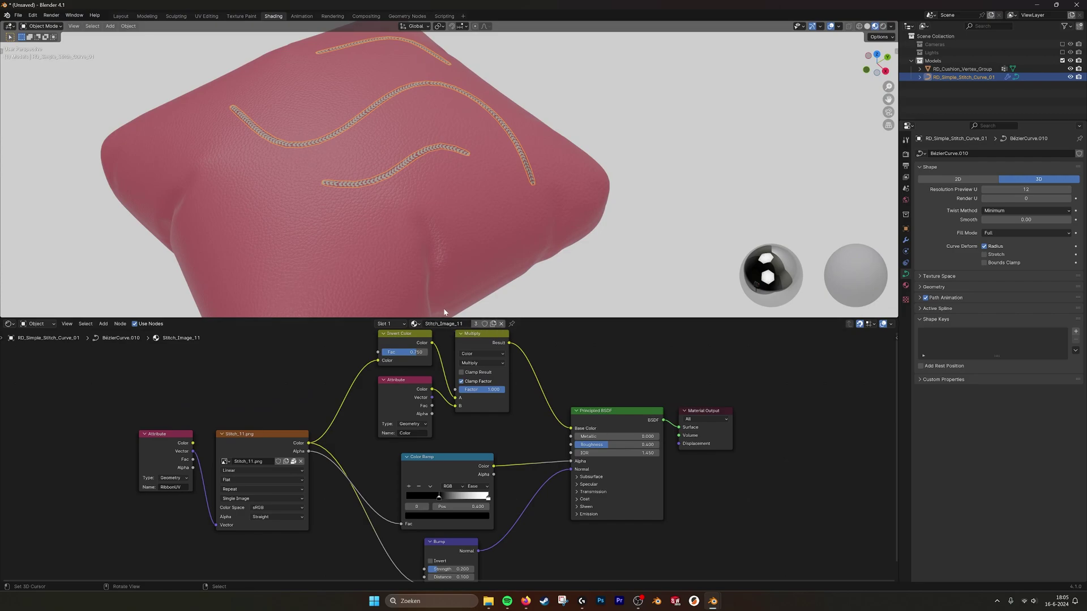
# Step: Examine the Stitch_Image_11 node tree and the drawn stitches on the red cushion, up close and from afar, with nothing selected
pyautogui.moveTo(362, 498); pyautogui.dragTo(338, 460, button='middle')
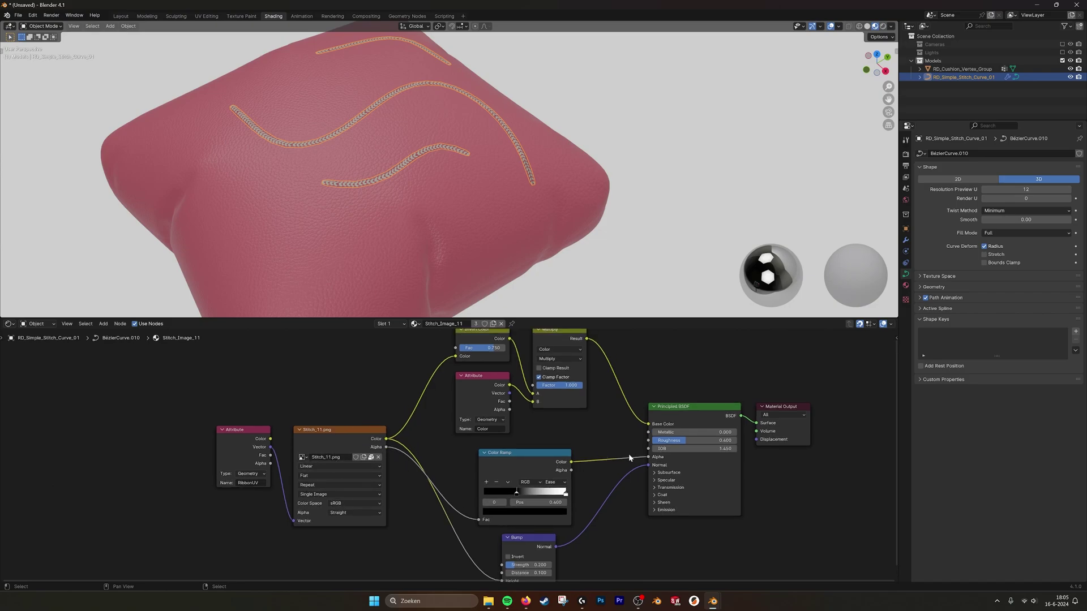
pyautogui.scroll(3, 422, 182)
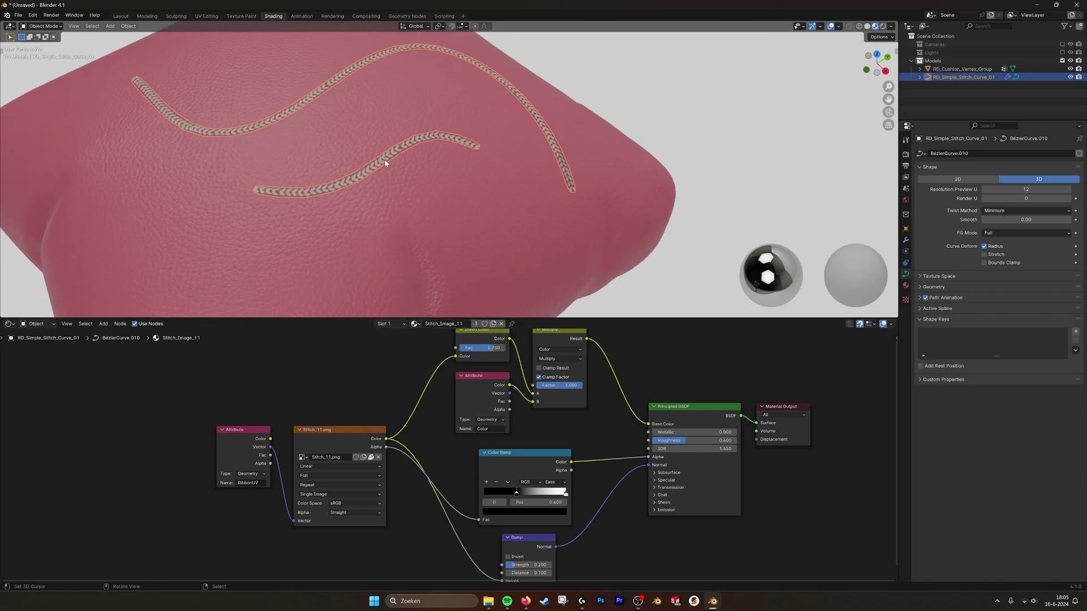
pyautogui.scroll(-4, 500, 182)
pyautogui.moveTo(504, 181); pyautogui.dragTo(490, 185, button='middle')
pyautogui.scroll(-2, 490, 185)
pyautogui.keyDown('shift'); pyautogui.moveTo(588, 162); pyautogui.dragTo(524, 209, button='middle'); pyautogui.keyUp('shift')
pyautogui.hotkey('alt', 'a')
pyautogui.scroll(1, 596, 170)
pyautogui.scroll(-2, 595, 169)
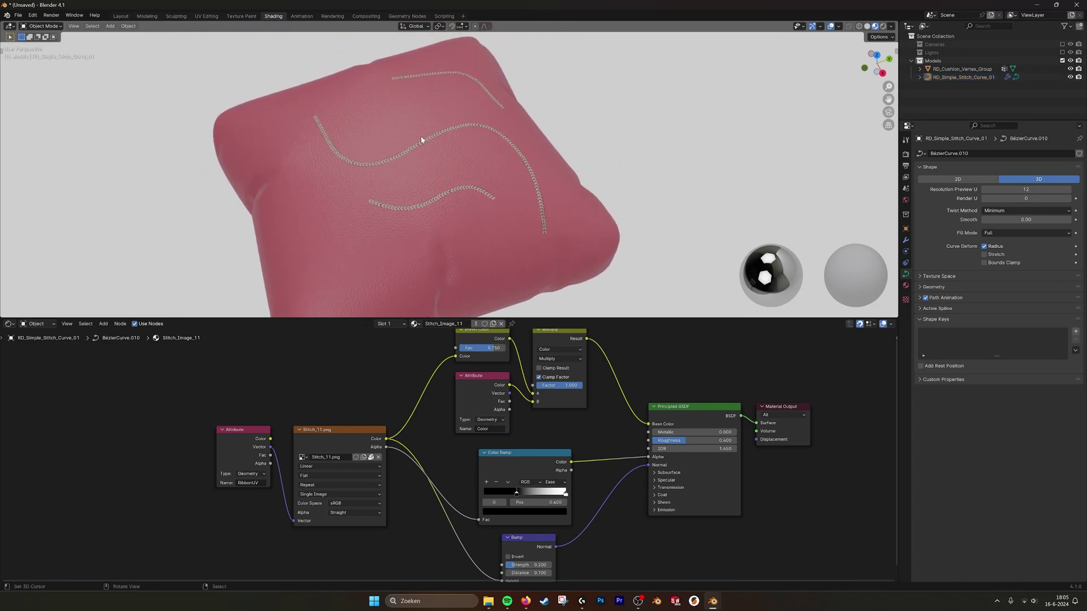
pyautogui.moveTo(458, 172); pyautogui.dragTo(478, 161, button='middle')
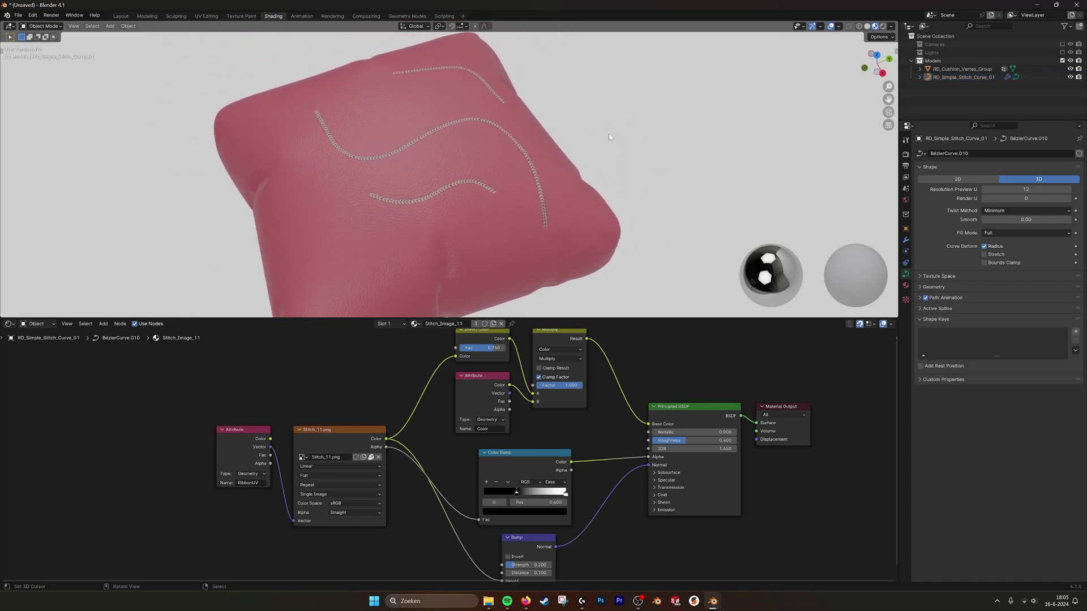
pyautogui.scroll(-3, 609, 133)
pyautogui.moveTo(611, 135)
pyautogui.mouseDown(button='middle')
pyautogui.moveTo(577, 104)
pyautogui.moveTo(617, 124)
pyautogui.mouseUp(button='middle')
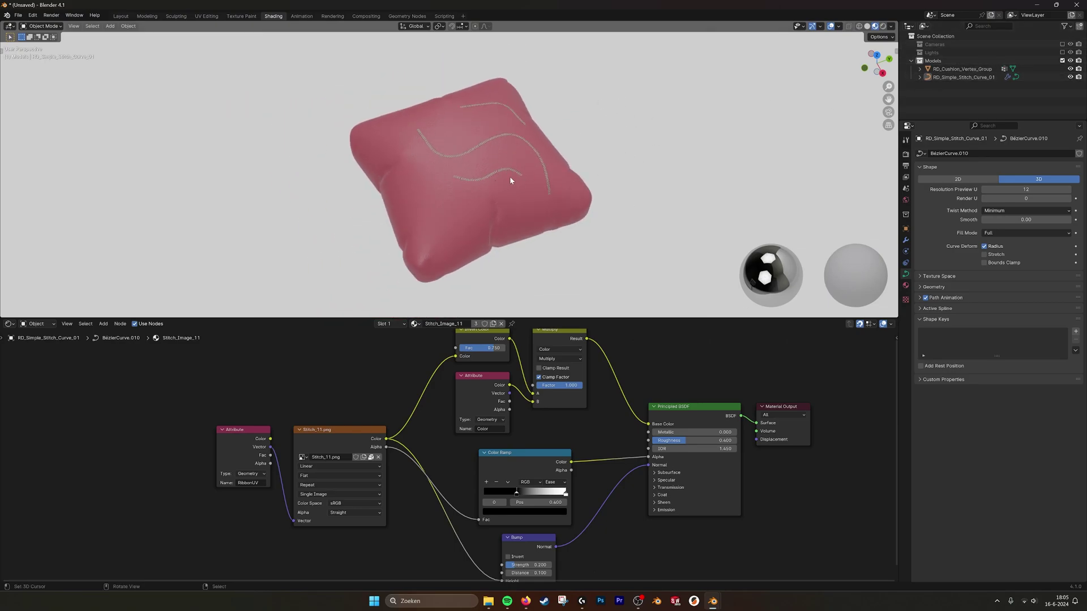
pyautogui.moveTo(514, 176); pyautogui.dragTo(538, 165, button='middle')
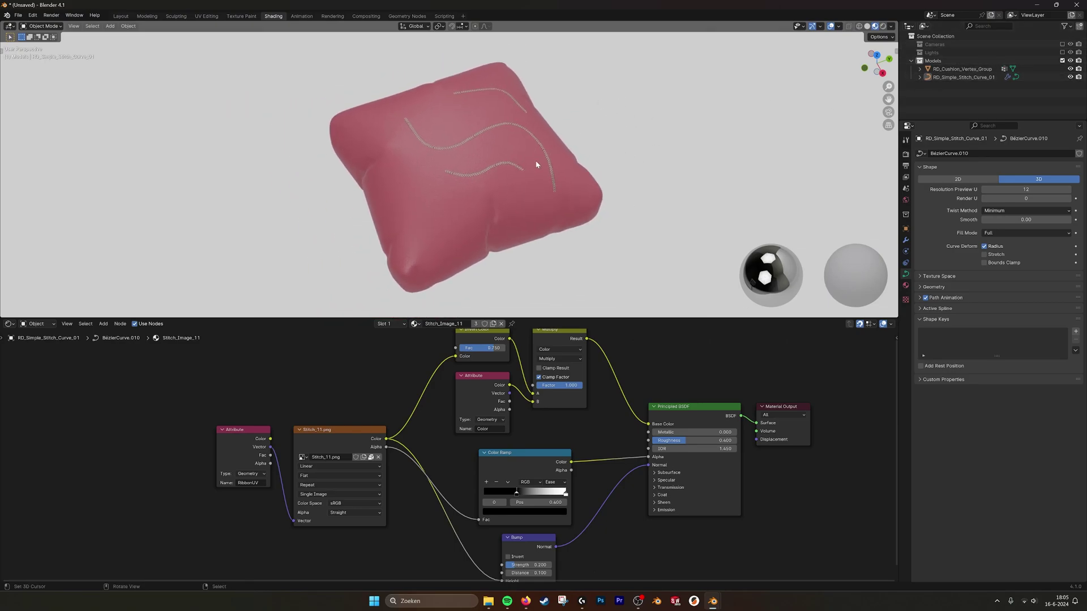
# Step: Switch to the RD_Geometry_Nodes_Stiches_4.2 Blender window and bring the cushion with the straight stitch rows into view
pyautogui.click(1036, 5)
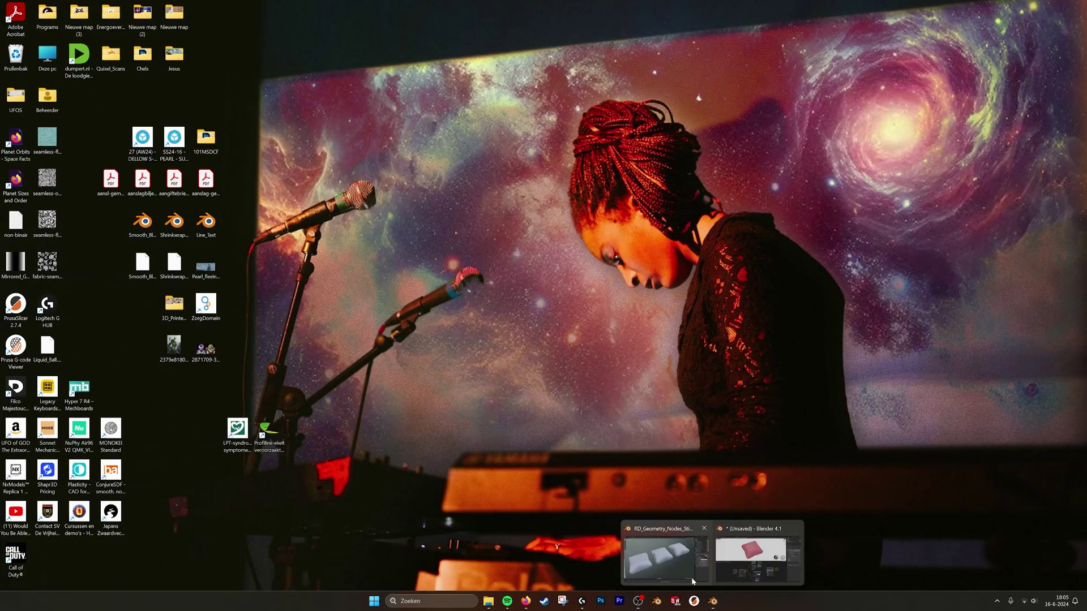
pyautogui.click(713, 601)
pyautogui.moveTo(586, 340)
pyautogui.mouseDown(button='middle')
pyautogui.moveTo(460, 332)
pyautogui.moveTo(662, 315)
pyautogui.moveTo(583, 245)
pyautogui.moveTo(580, 321)
pyautogui.mouseUp(button='middle')
pyautogui.scroll(6, 579, 321)
pyautogui.keyDown('shift'); pyautogui.moveTo(644, 371); pyautogui.dragTo(345, 145, button='middle'); pyautogui.keyUp('shift')
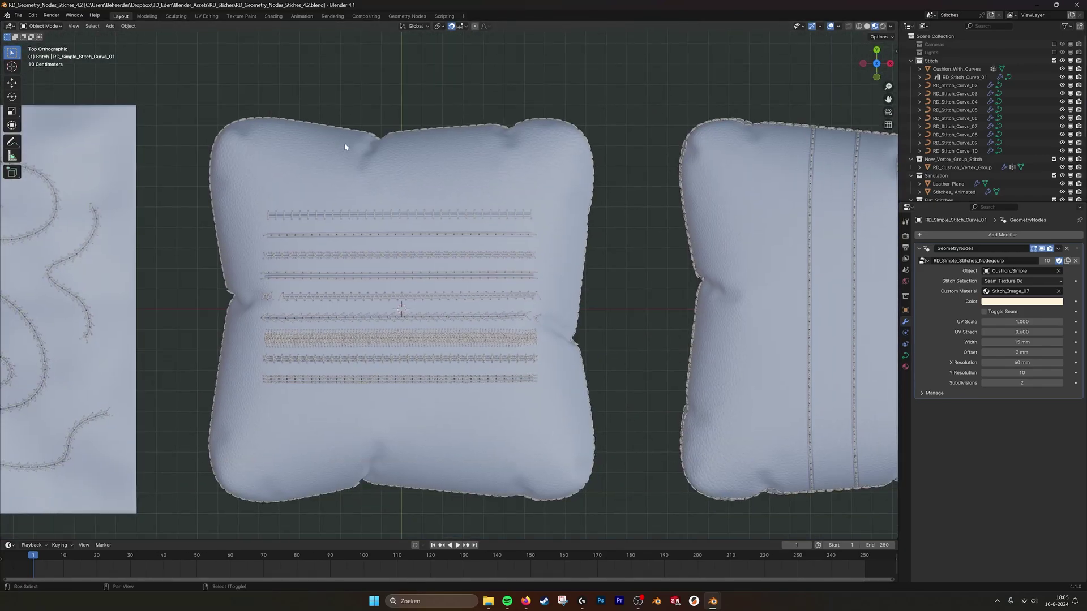
pyautogui.scroll(2, 461, 254)
pyautogui.keyDown('shift'); pyautogui.moveTo(455, 240); pyautogui.dragTo(503, 208, button='middle'); pyautogui.keyUp('shift')
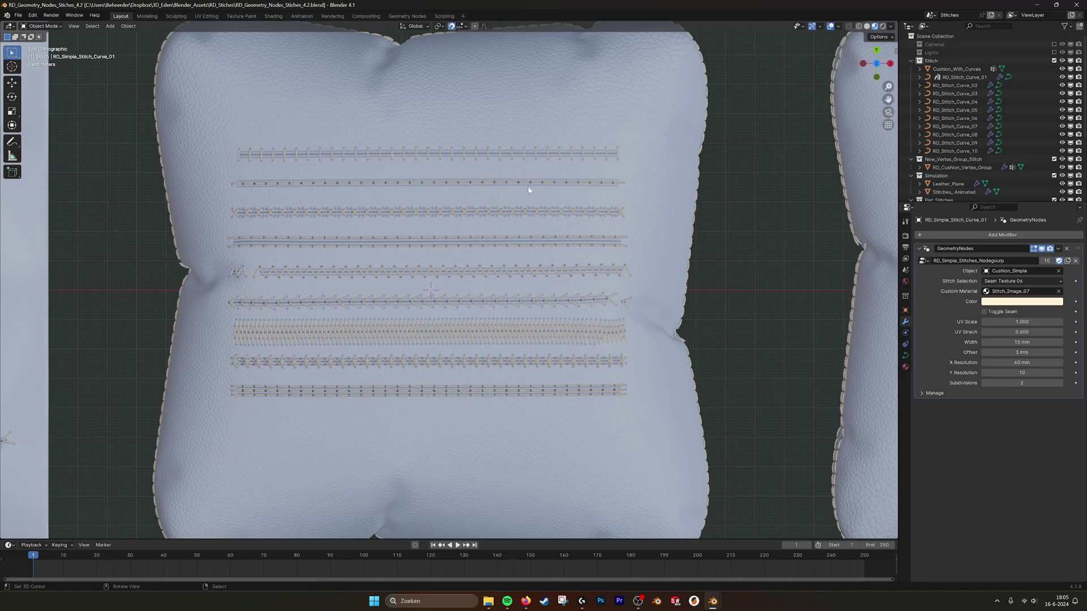
# Step: Enable Alpha/Solid For Baking on RD_Stitch_Curve_02, the uppermost stitch row of the cushion, and inspect the row
pyautogui.click(572, 155)
pyautogui.scroll(-2, 1017, 314)
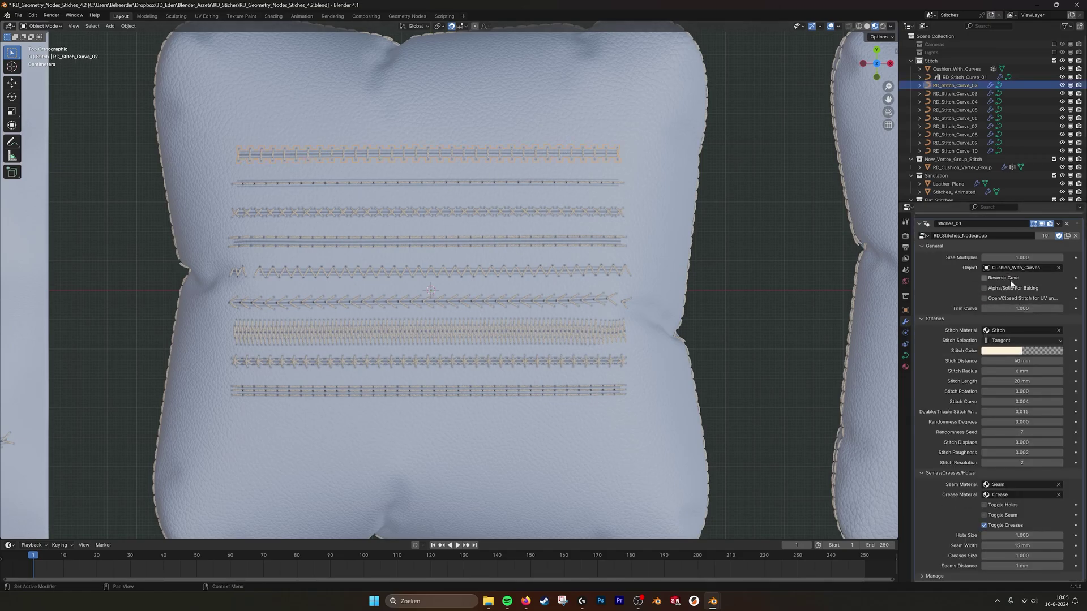
pyautogui.scroll(2, 1011, 281)
pyautogui.click(983, 313)
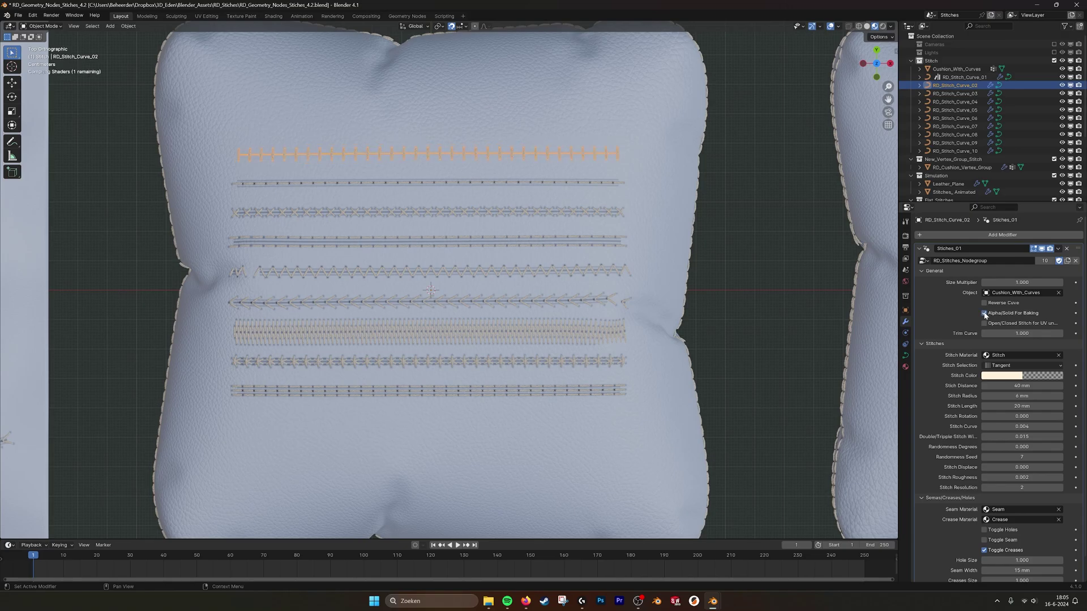
pyautogui.scroll(3, 603, 212)
pyautogui.click(573, 206)
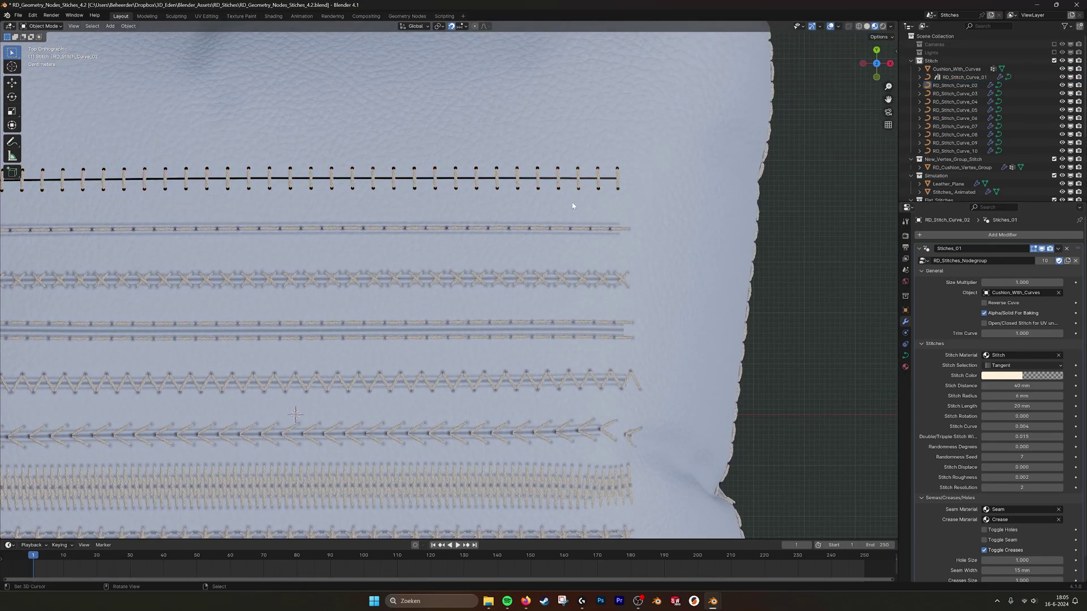
pyautogui.keyDown('shift'); pyautogui.moveTo(383, 205); pyautogui.dragTo(552, 208, button='middle'); pyautogui.keyUp('shift')
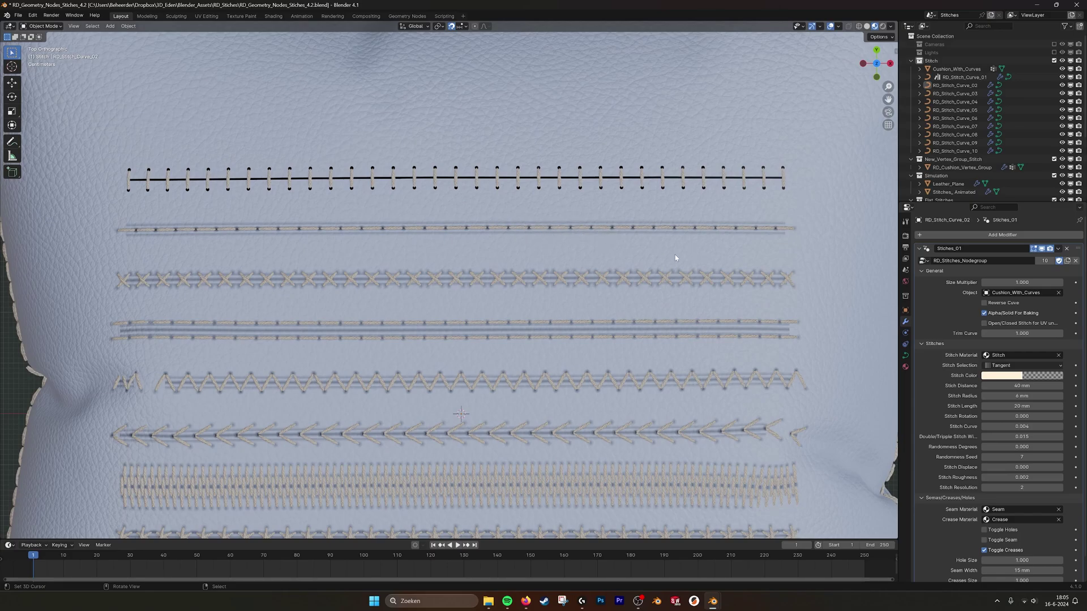
# Step: Turn off Alpha/Solid For Baking for the uppermost stitch row and inspect its stitches at an angle
pyautogui.click(983, 314)
pyautogui.scroll(4, 623, 238)
pyautogui.moveTo(542, 272); pyautogui.dragTo(556, 253, button='middle')
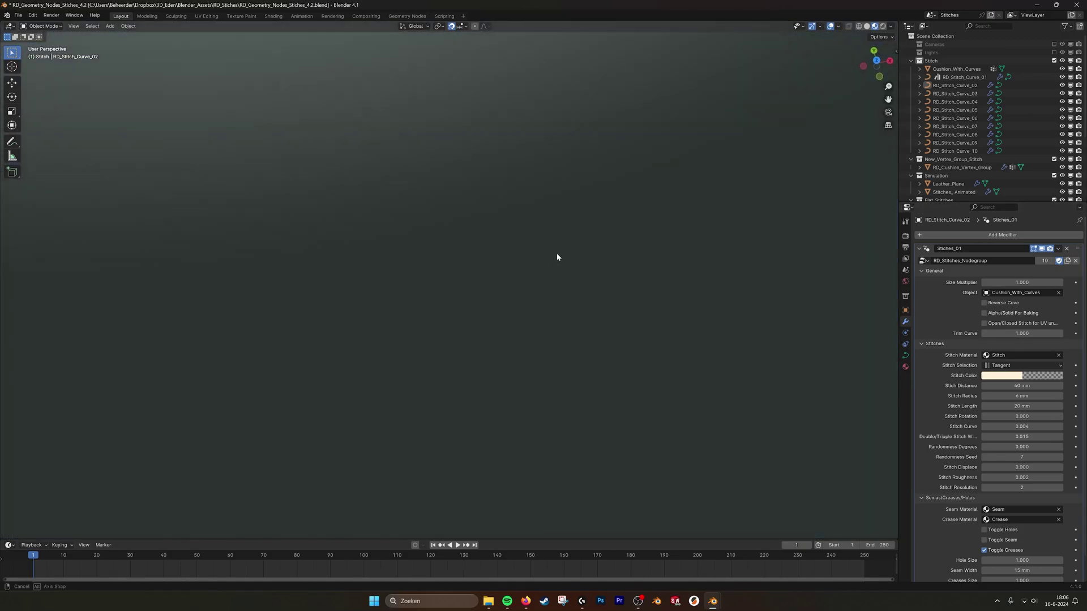
pyautogui.scroll(-2, 556, 248)
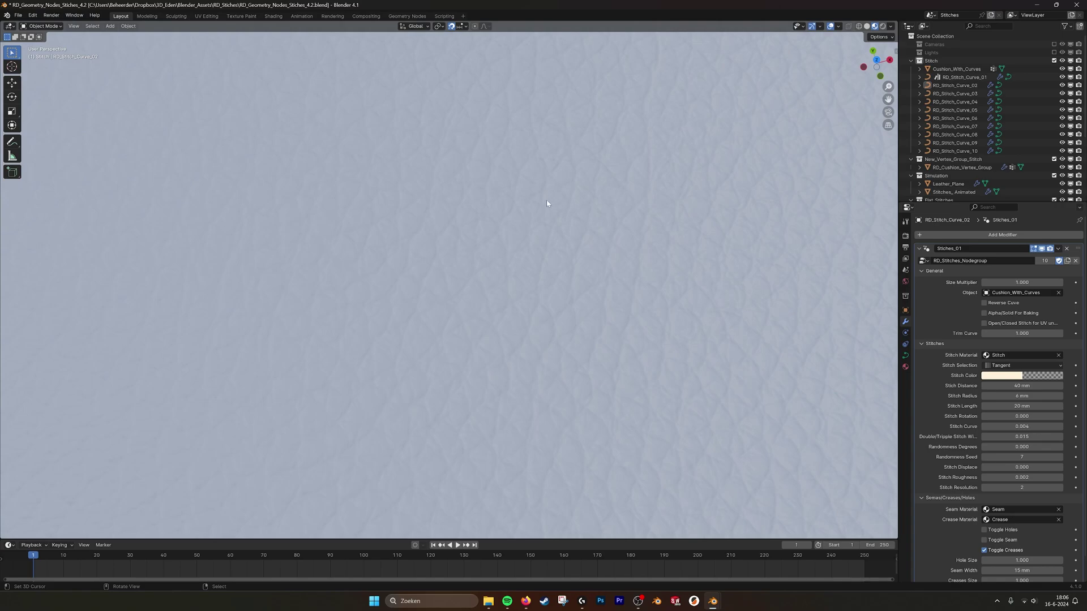
pyautogui.scroll(-5, 546, 199)
pyautogui.keyDown('shift'); pyautogui.moveTo(495, 155); pyautogui.dragTo(519, 253, button='middle'); pyautogui.keyUp('shift')
pyautogui.scroll(4, 519, 253)
pyautogui.scroll(-6, 607, 274)
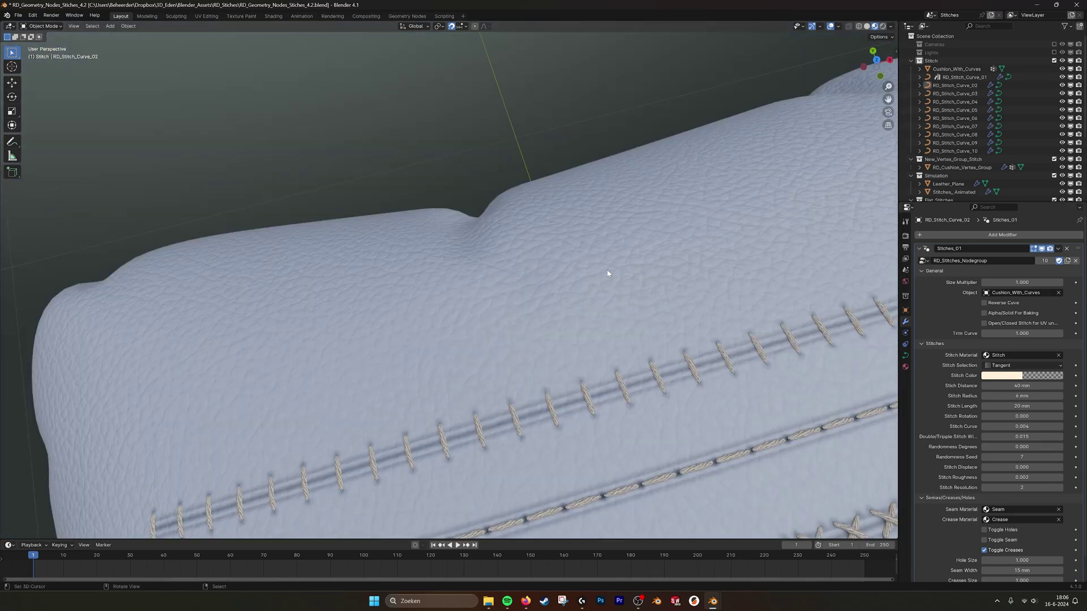
# Step: Enable Open/Closed Stitch for UV on the uppermost stitch row, inspect the stitches up close and from afar, and turn the option off again
pyautogui.moveTo(714, 346); pyautogui.dragTo(725, 354, button='middle')
pyautogui.keyDown('shift'); pyautogui.moveTo(725, 418); pyautogui.dragTo(652, 313, button='middle'); pyautogui.keyUp('shift')
pyautogui.scroll(5, 652, 313)
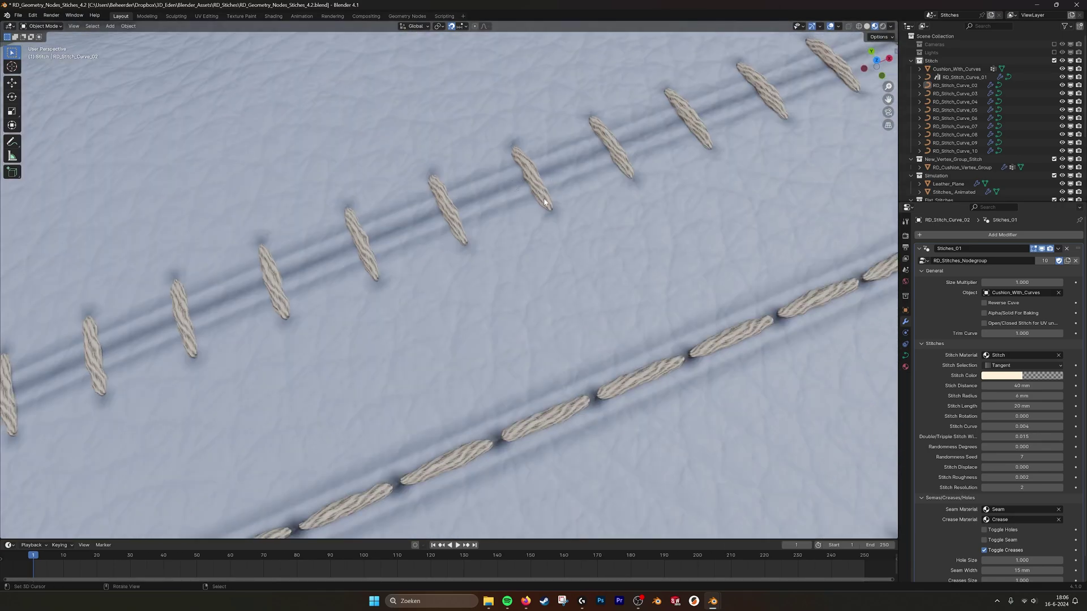
pyautogui.click(984, 323)
pyautogui.keyDown('shift'); pyautogui.moveTo(640, 262); pyautogui.dragTo(589, 109, button='middle'); pyautogui.keyUp('shift')
pyautogui.scroll(6, 574, 153)
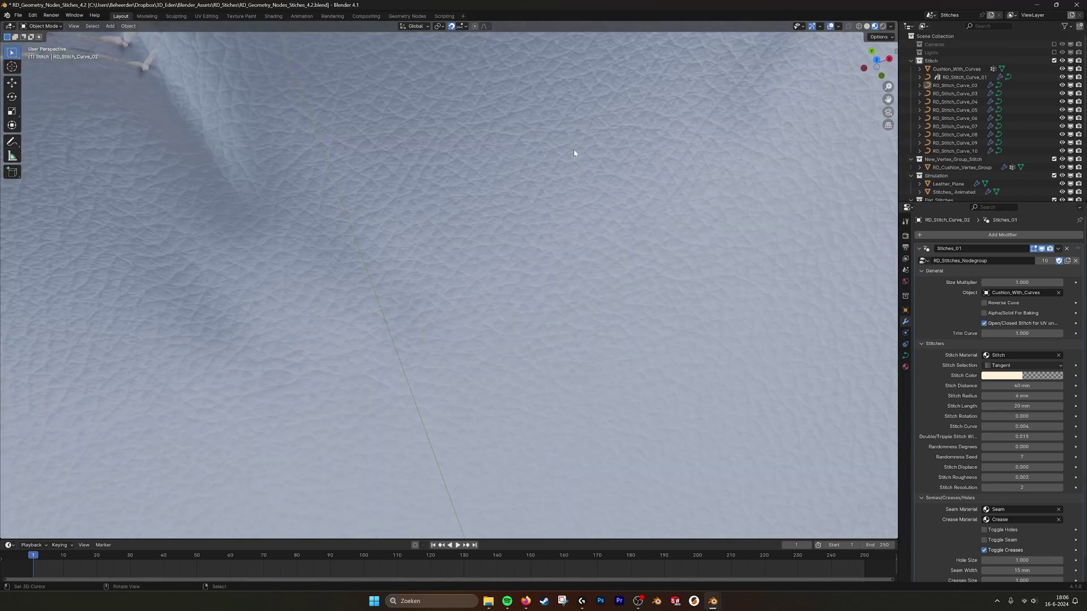
pyautogui.scroll(-5, 574, 153)
pyautogui.scroll(2, 571, 150)
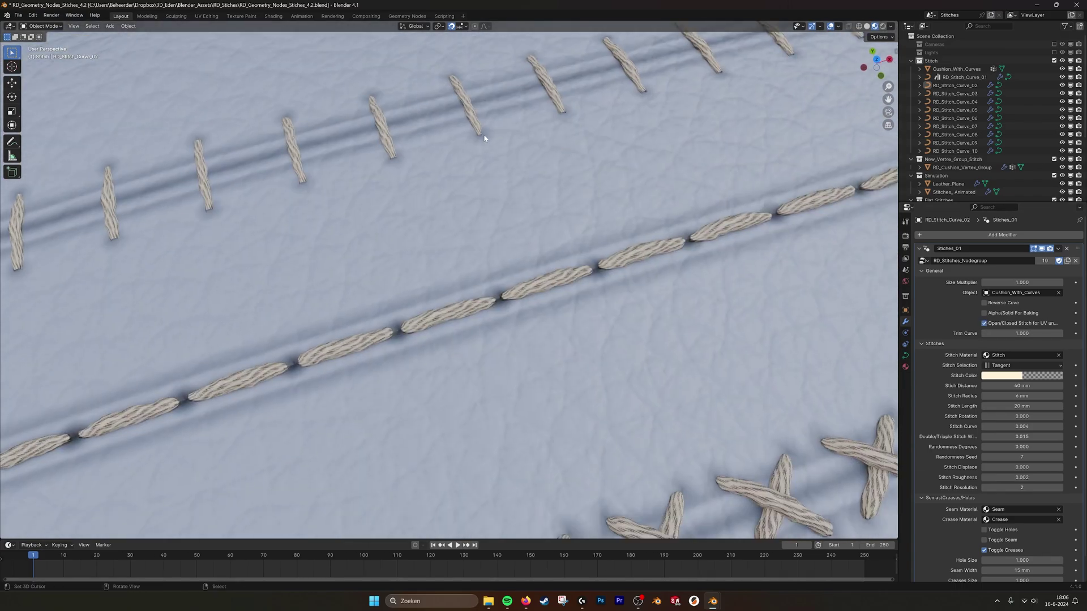
pyautogui.scroll(-7, 482, 137)
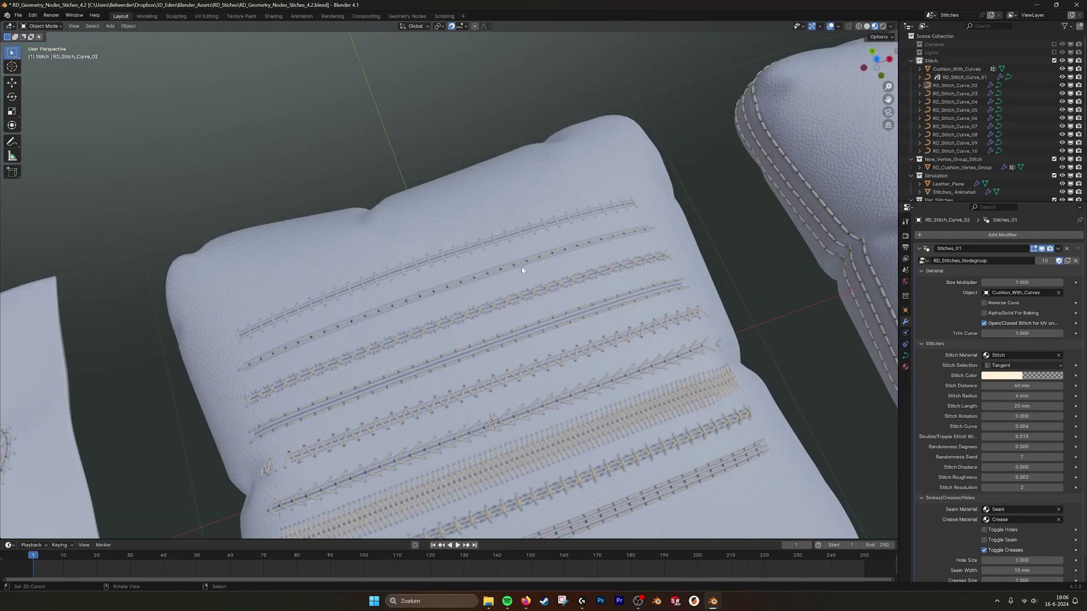
pyautogui.click(984, 323)
# Step: Try reversing the curve direction and adjusting Trim Curve on the arrow stitch row RD_Stitch_Curve_07, restore both and deselect the row
pyautogui.click(606, 383)
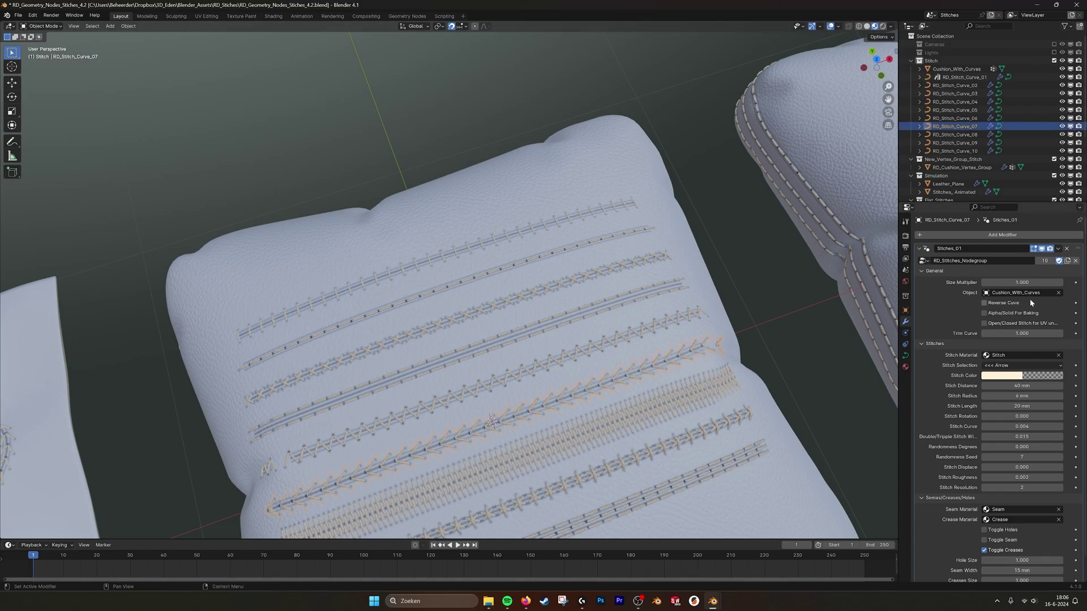
pyautogui.click(984, 303)
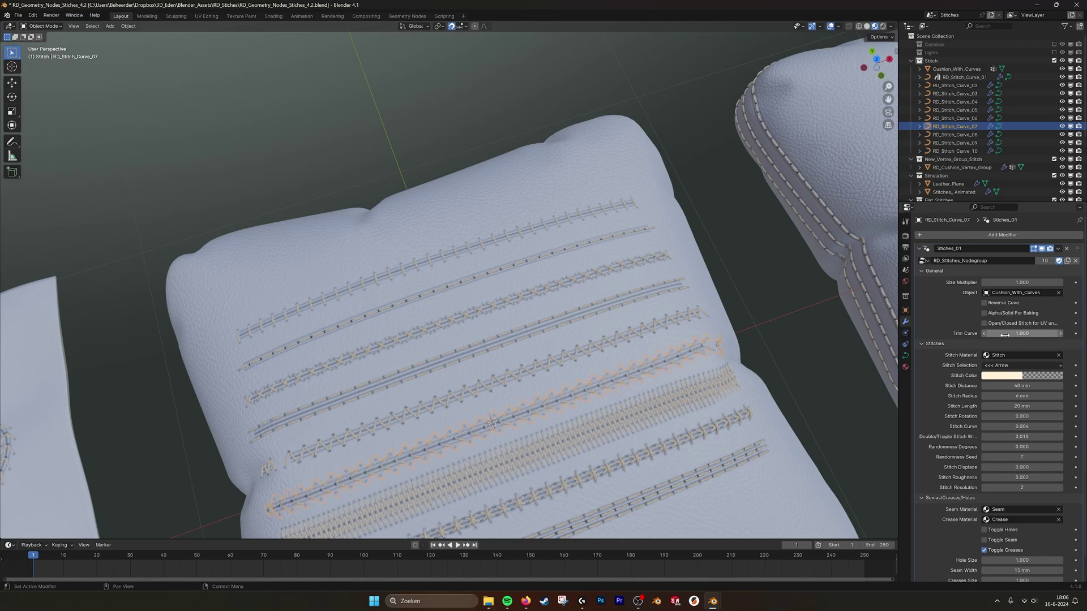
pyautogui.moveTo(1022, 334)
pyautogui.mouseDown()
pyautogui.moveTo(974, 334)
pyautogui.moveTo(1022, 333)
pyautogui.mouseUp()
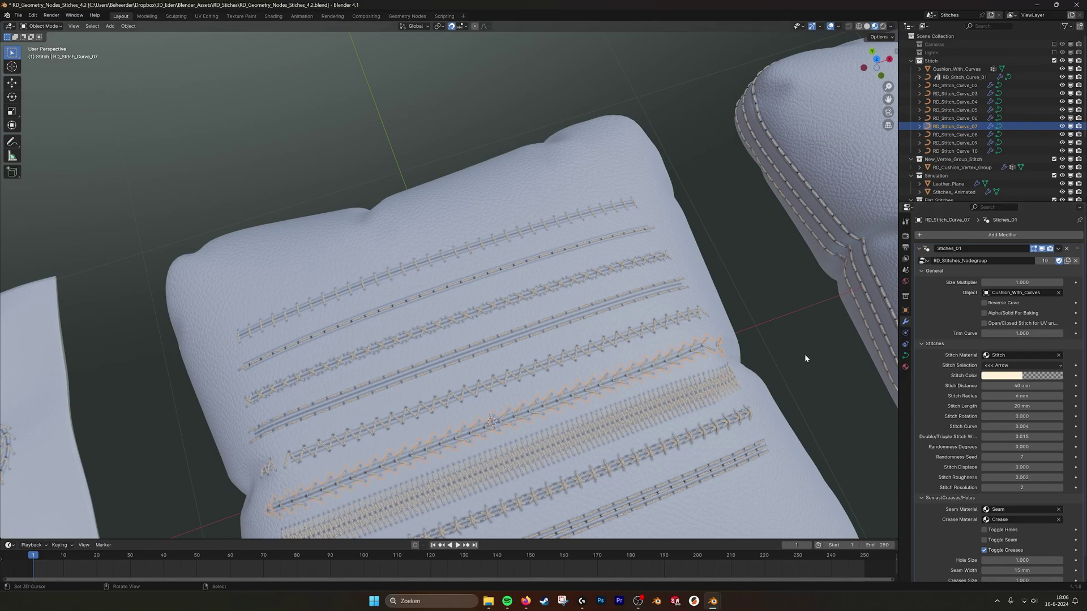
pyautogui.click(804, 354)
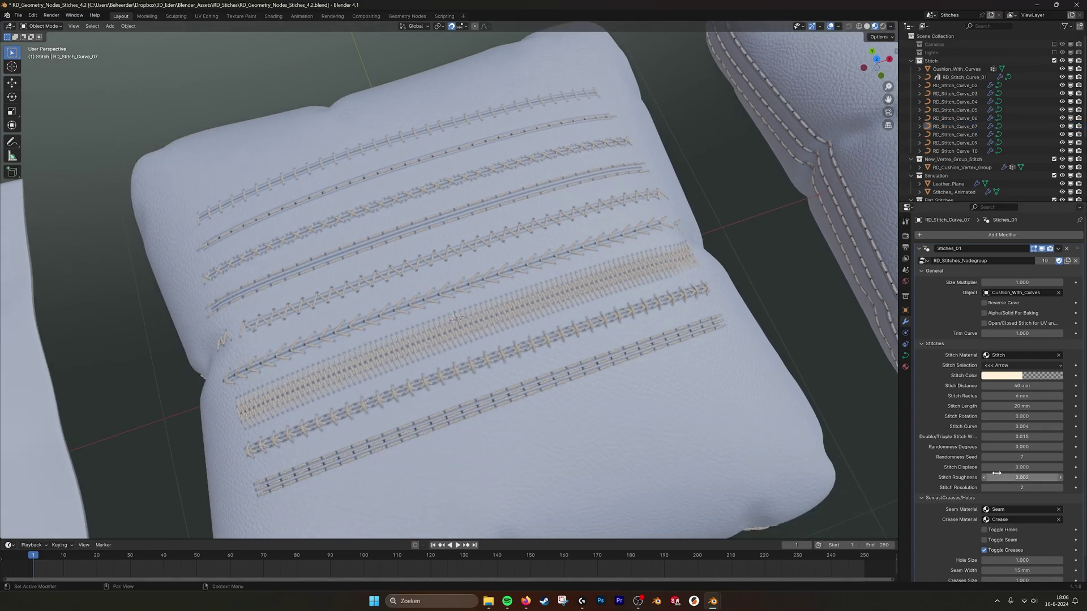
# Step: Try a different Seams Distance on the arrow stitch row and undo the change
pyautogui.scroll(-2, 996, 473)
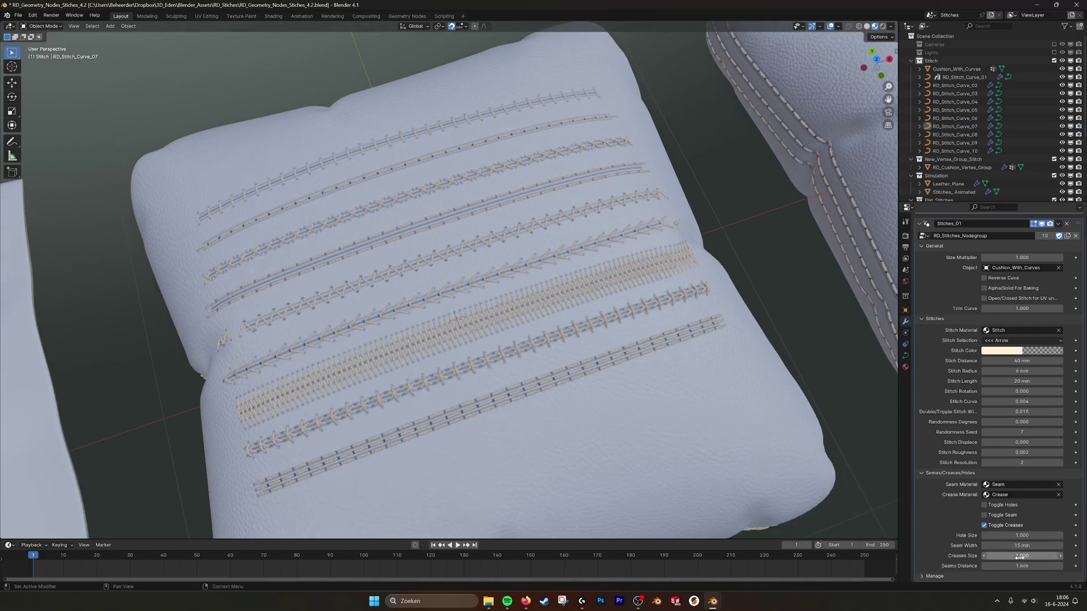
pyautogui.moveTo(1022, 566)
pyautogui.mouseDown()
pyautogui.moveTo(1038, 565)
pyautogui.moveTo(1007, 565)
pyautogui.mouseUp()
pyautogui.hotkey('ctrl', 'z')
pyautogui.hotkey('ctrl', 'z')
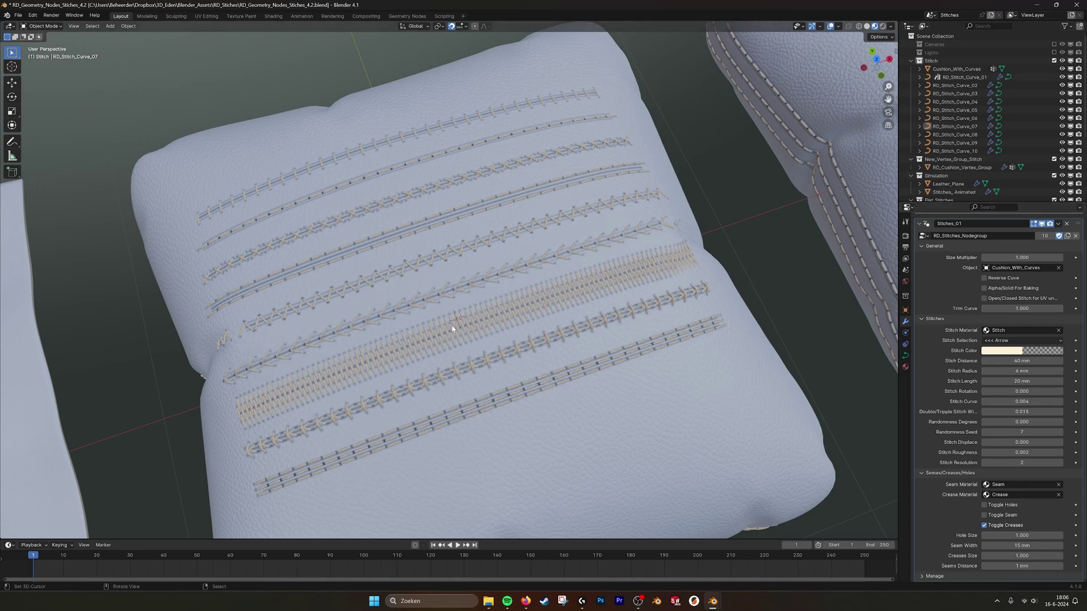
# Step: Set the Seams Distance of the double stitch row RD_Stitch_Curve_05 to 15 mm, check the widened seams and undo it
pyautogui.keyDown('shift'); pyautogui.moveTo(438, 358); pyautogui.dragTo(500, 336, button='middle'); pyautogui.keyUp('shift')
pyautogui.keyDown('shift'); pyautogui.moveTo(456, 213); pyautogui.dragTo(482, 271, button='middle'); pyautogui.keyUp('shift')
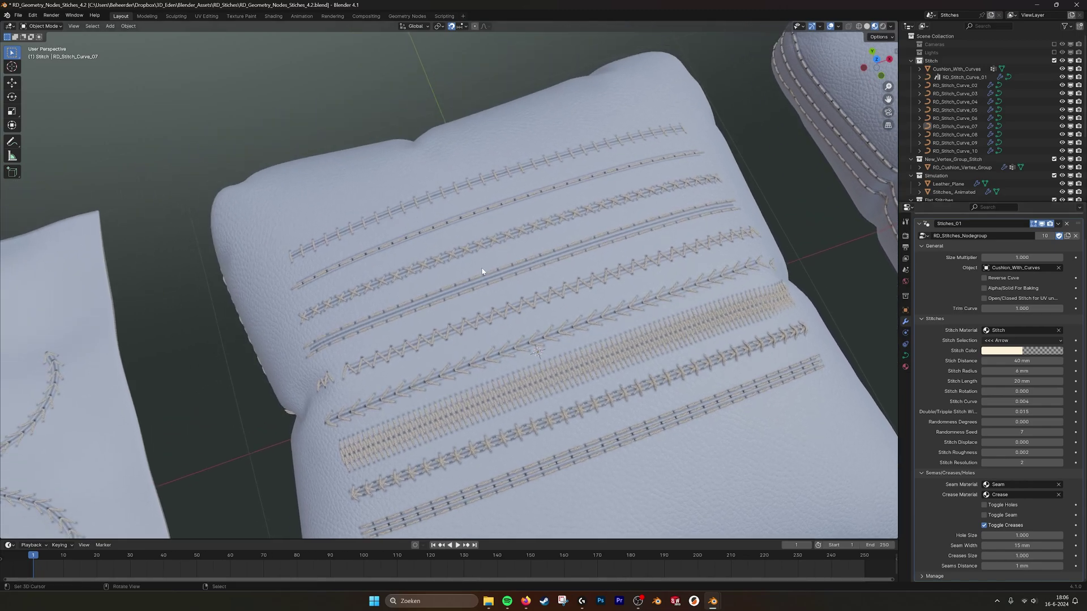
pyautogui.click(492, 280)
pyautogui.scroll(2, 613, 365)
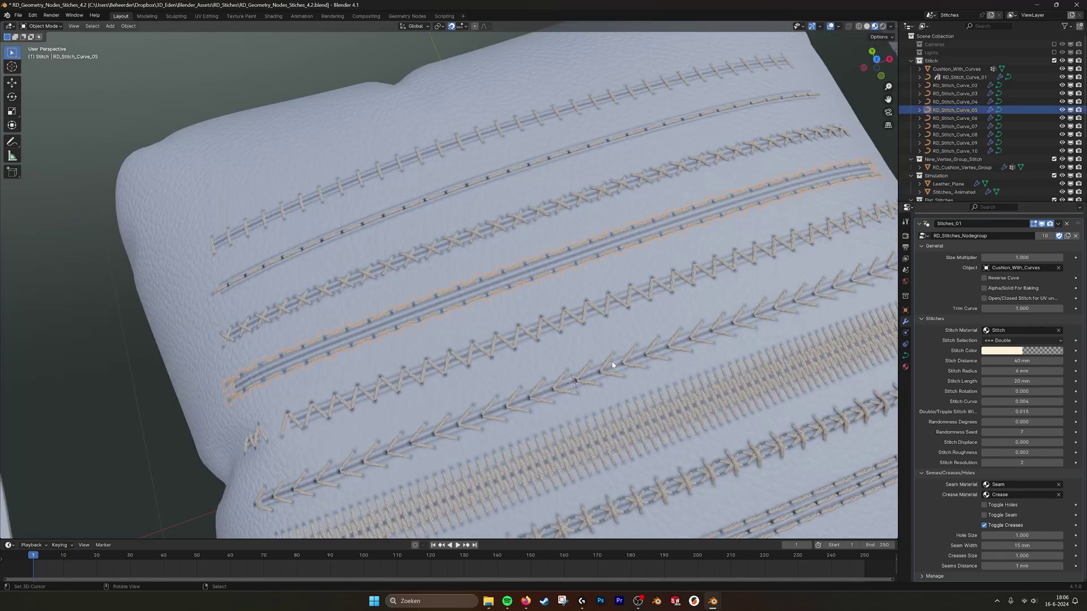
pyautogui.moveTo(1019, 566); pyautogui.dragTo(1044, 566)
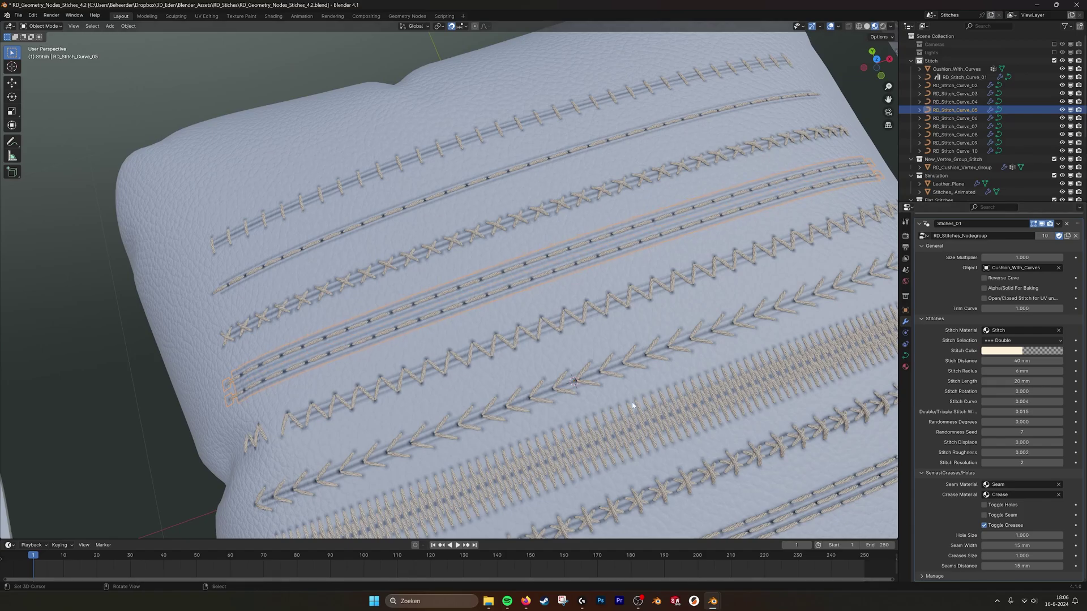
pyautogui.scroll(-5, 593, 359)
pyautogui.hotkey('ctrl', 'z')
pyautogui.hotkey('ctrl', 'z')
# Step: Select the Leather_Plane with the curled arrow stitches beside the cushion and frame it in the view
pyautogui.keyDown('shift'); pyautogui.moveTo(489, 343); pyautogui.dragTo(558, 355, button='middle'); pyautogui.keyUp('shift')
pyautogui.scroll(-2, 542, 346)
pyautogui.moveTo(618, 378); pyautogui.dragTo(610, 354, button='middle')
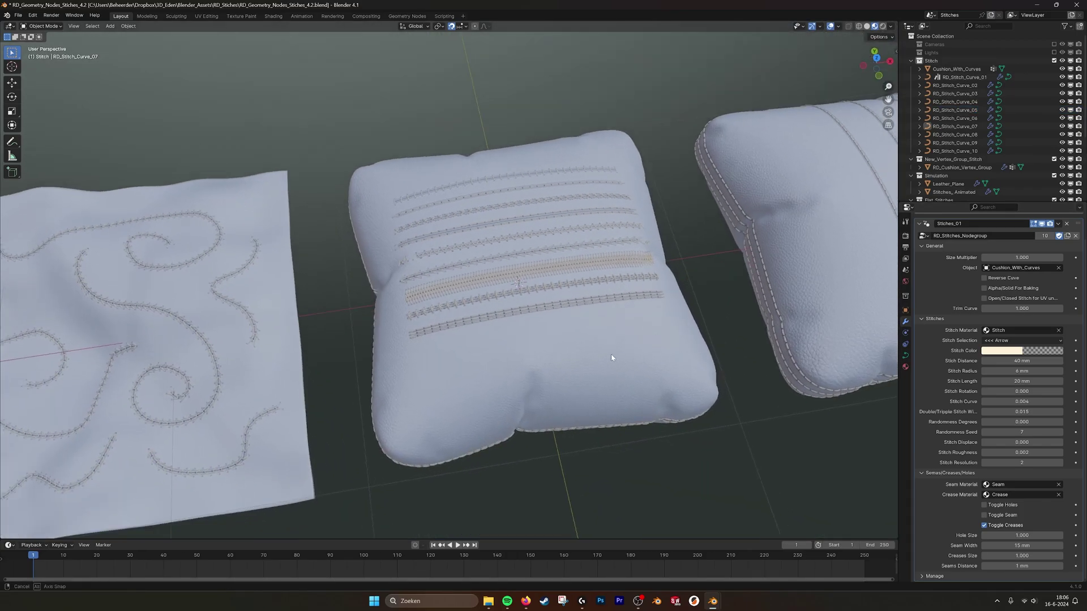
pyautogui.keyDown('shift'); pyautogui.moveTo(416, 343); pyautogui.dragTo(558, 330, button='middle'); pyautogui.keyUp('shift')
pyautogui.rightClick(410, 338)
pyautogui.moveTo(390, 365); pyautogui.dragTo(356, 343, button='middle')
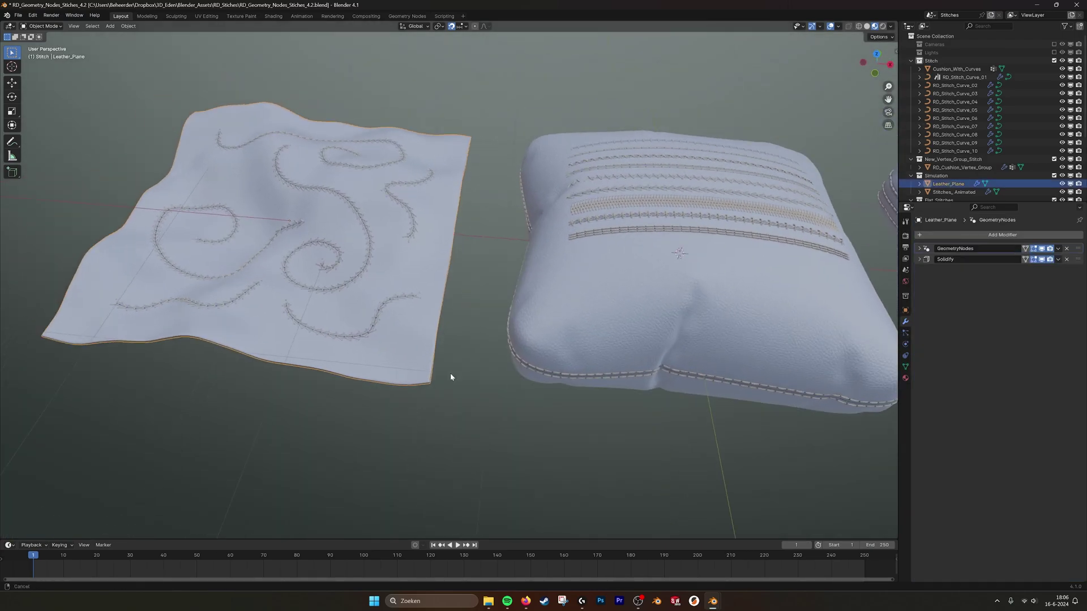
pyautogui.press('KP_Decimal')
pyautogui.keyDown('shift'); pyautogui.moveTo(580, 422); pyautogui.dragTo(552, 394, button='middle'); pyautogui.keyUp('shift')
pyautogui.scroll(-1, 502, 478)
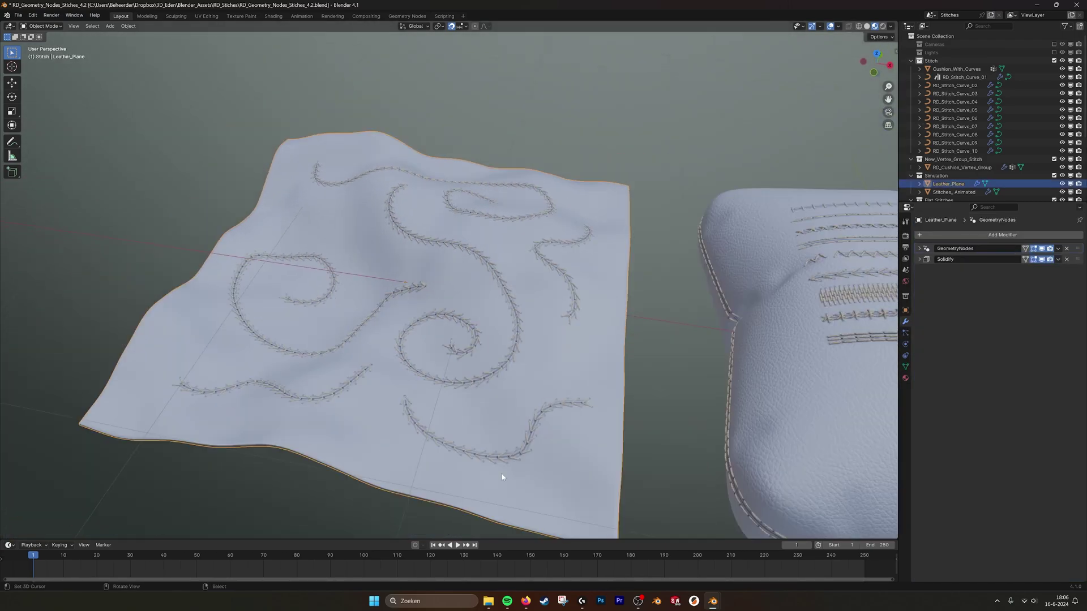
# Step: Play the leather plane's animation to watch the stitches follow the moving surface, stop it and return to the first frame
pyautogui.click(458, 545)
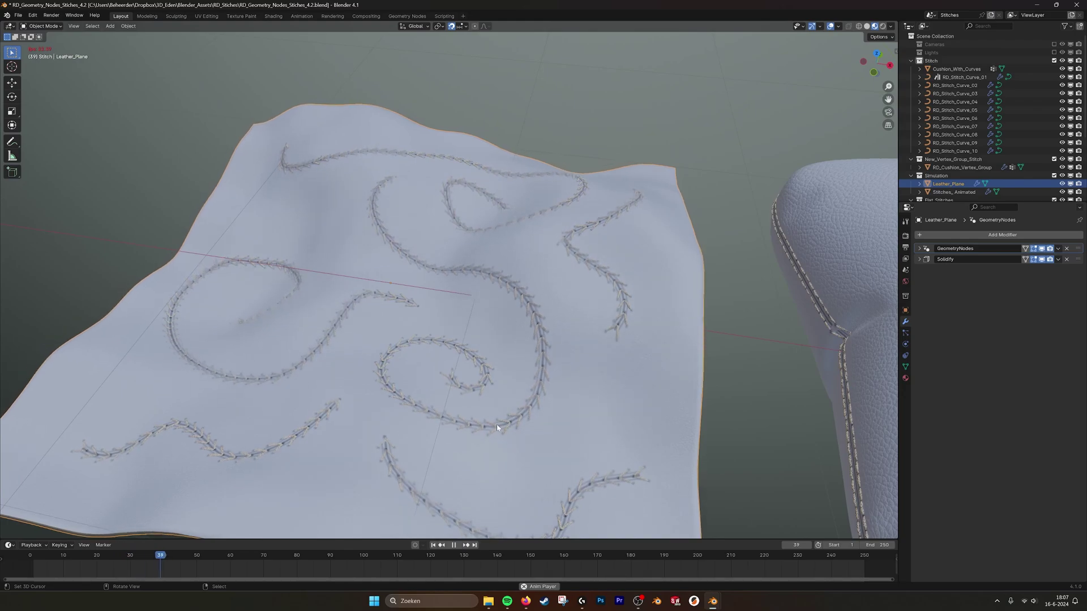
pyautogui.click(456, 545)
pyautogui.click(433, 546)
# Step: Duplicate Leather_Plane in top view and place the copy above the original along the Y axis
pyautogui.scroll(-3, 580, 373)
pyautogui.keyDown('alt'); pyautogui.moveTo(560, 371); pyautogui.dragTo(572, 276, button='middle'); pyautogui.keyUp('alt')
pyautogui.scroll(-2, 566, 368)
pyautogui.scroll(3, 595, 389)
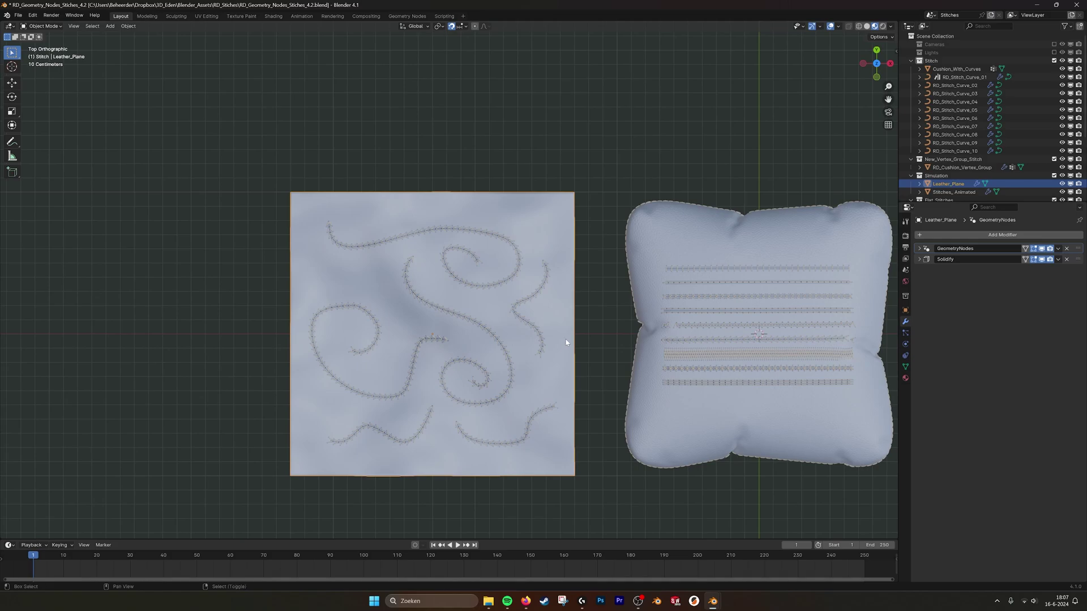
pyautogui.hotkey('shift', 's')
pyautogui.press('Escape')
pyautogui.hotkey('shift', 'd')
pyautogui.press('y')
pyautogui.click(557, 498)
# Step: Turn off the viewport display of the GeometryNodes and Solidify modifiers on Leather_Plane.001
pyautogui.keyDown('shift'); pyautogui.moveTo(605, 138); pyautogui.dragTo(539, 285, button='middle'); pyautogui.keyUp('shift')
pyautogui.keyDown('shift'); pyautogui.moveTo(557, 181); pyautogui.dragTo(579, 308, button='middle'); pyautogui.keyUp('shift')
pyautogui.scroll(4, 589, 255)
pyautogui.scroll(-2, 590, 254)
pyautogui.keyDown('shift'); pyautogui.moveTo(590, 254); pyautogui.dragTo(553, 418, button='middle'); pyautogui.keyUp('shift')
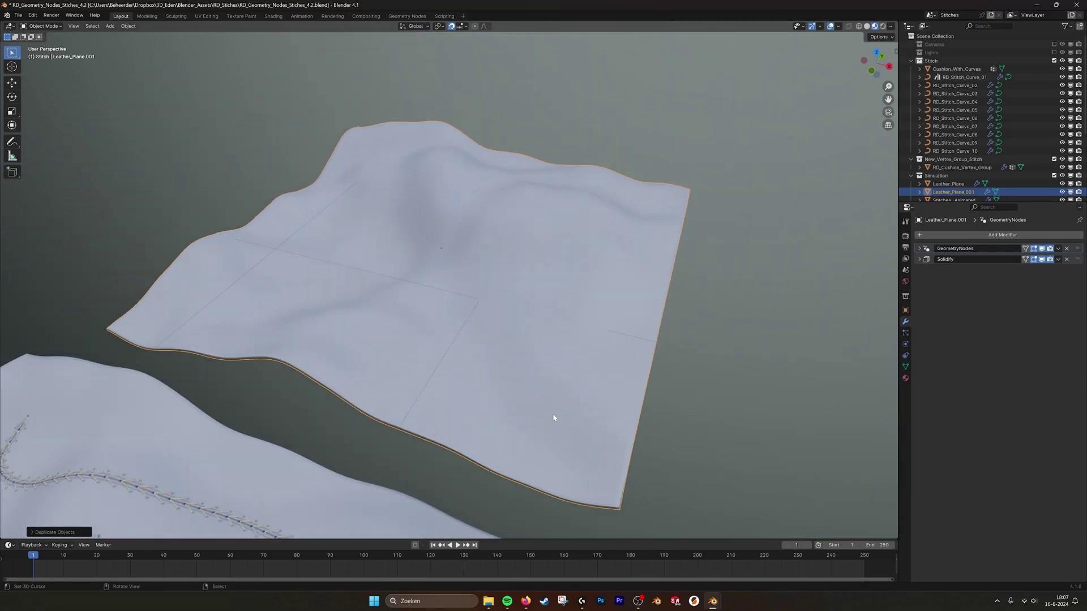
pyautogui.click(1040, 250)
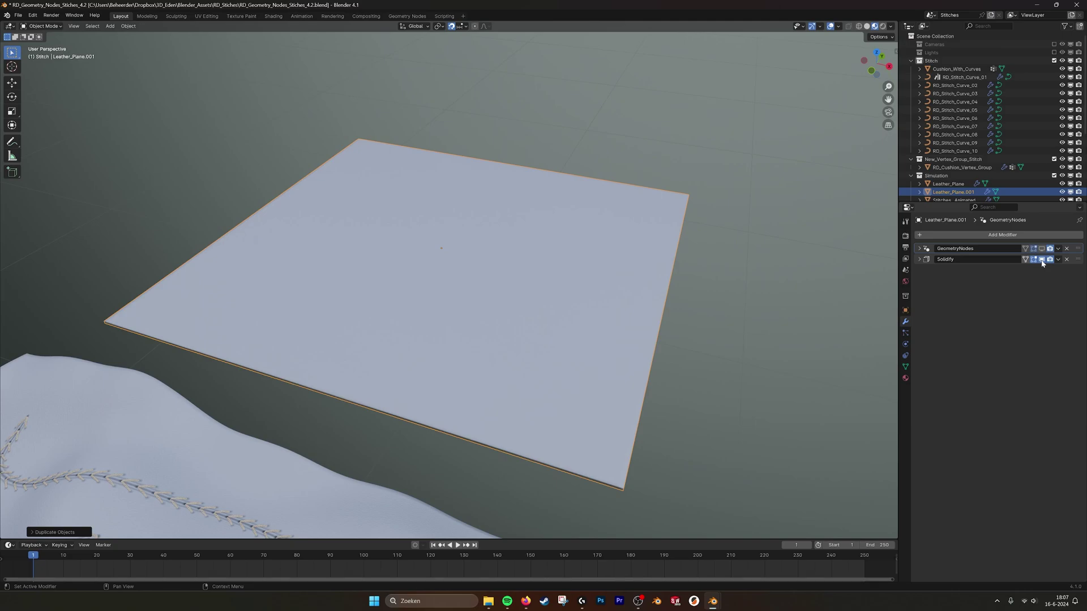
pyautogui.click(1041, 260)
# Step: Duplicate the aligned stitch row RD_Stitch_Curve_03 from the cushion in top view and place the copy over the flat leather plane
pyautogui.moveTo(587, 439); pyautogui.dragTo(667, 412, button='middle')
pyautogui.click(643, 424)
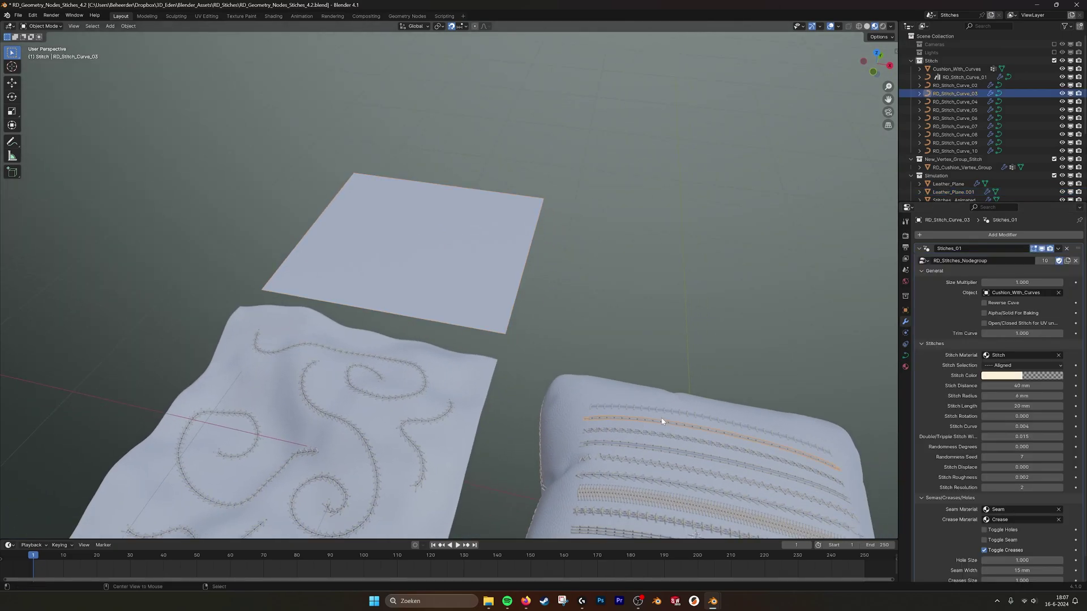
pyautogui.press('KP_1')
pyautogui.press('KP_7')
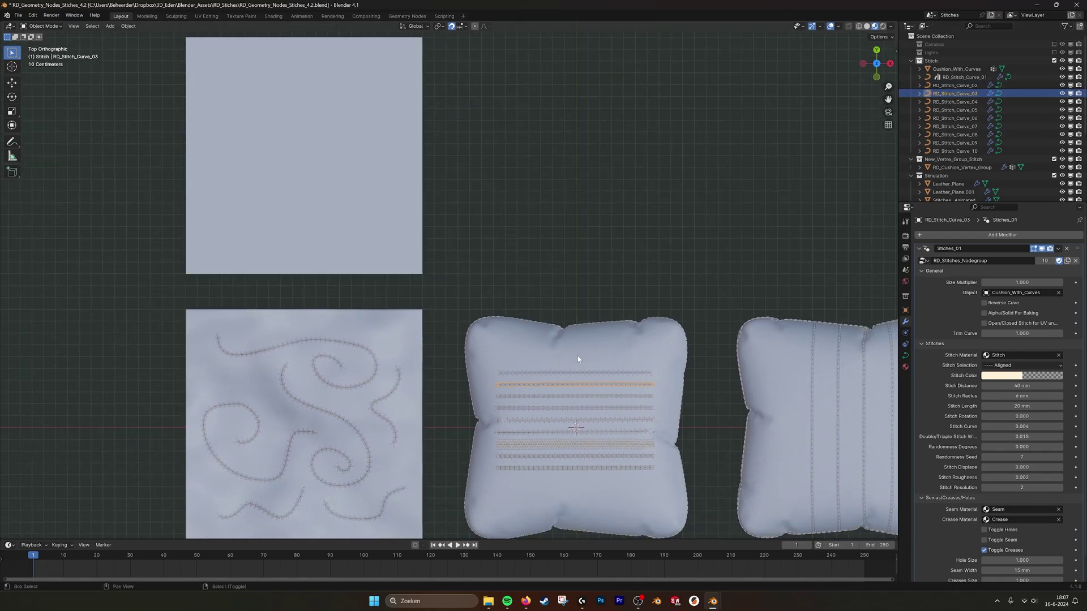
pyautogui.hotkey('shift', 'd')
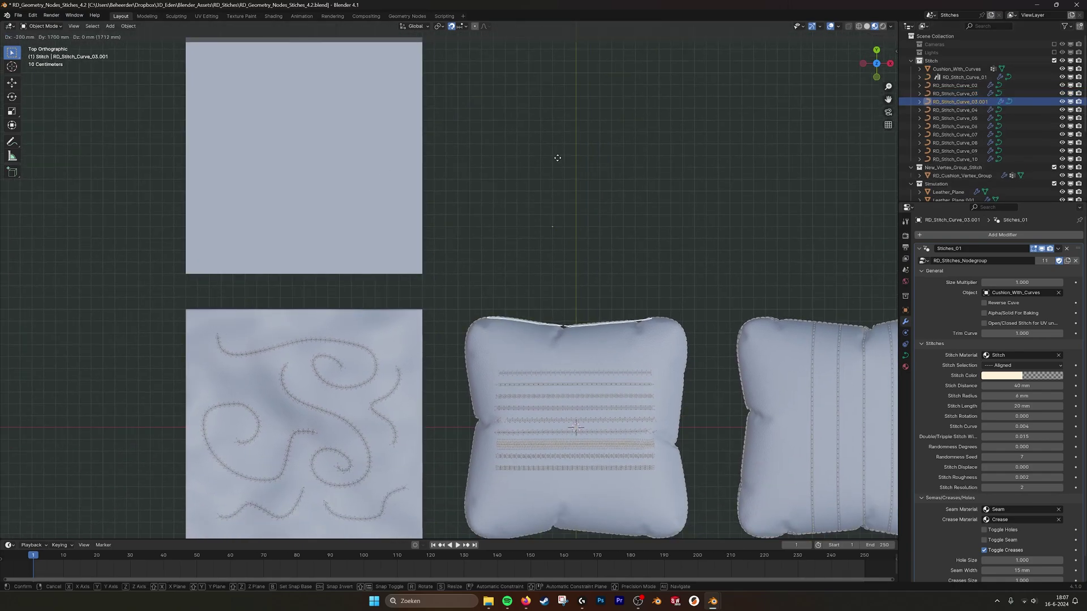
pyautogui.click(306, 84)
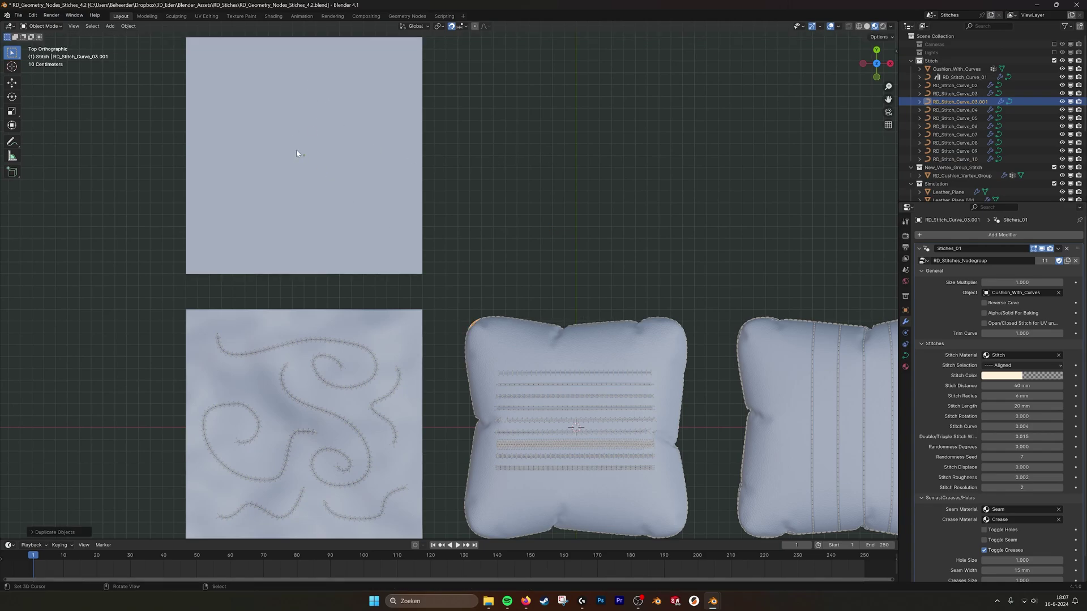
# Step: Move the copied stitch curve into the Simulation collection and set its stitch modifier's Object to Leather_Plane.001
pyautogui.moveTo(979, 106); pyautogui.dragTo(950, 90)
pyautogui.keyDown('shift'); pyautogui.moveTo(629, 226); pyautogui.dragTo(725, 315, button='middle'); pyautogui.keyUp('shift')
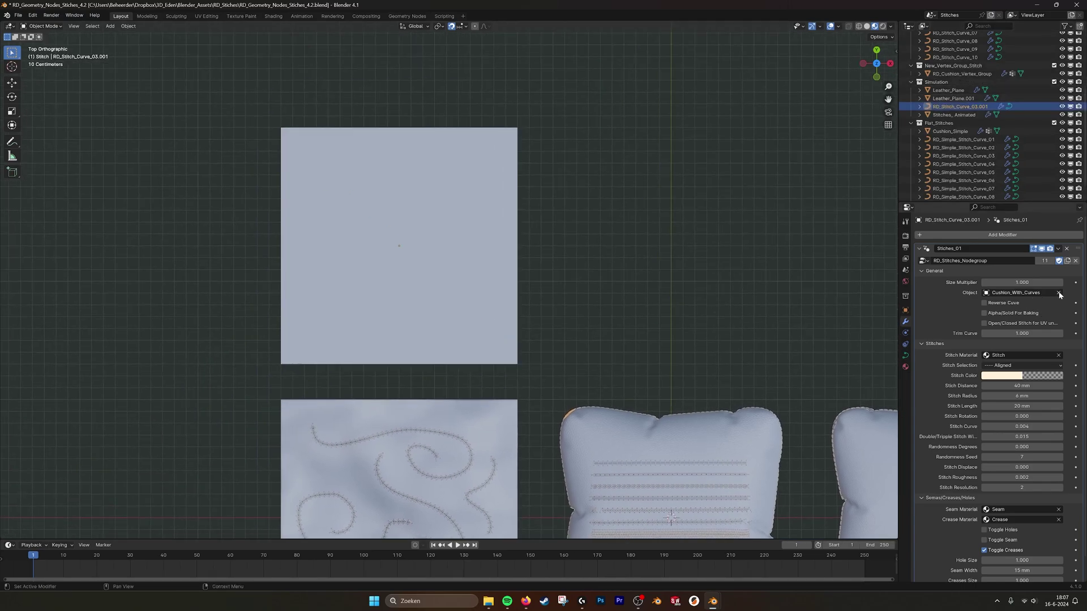
pyautogui.click(1058, 292)
pyautogui.click(1059, 292)
pyautogui.click(419, 192)
# Step: Delete the existing points of RD_Stitch_Curve_03.001 in Edit Mode
pyautogui.moveTo(432, 202)
pyautogui.mouseDown(button='middle')
pyautogui.moveTo(444, 247)
pyautogui.moveTo(443, 230)
pyautogui.moveTo(481, 234)
pyautogui.mouseUp(button='middle')
pyautogui.scroll(4, 448, 206)
pyautogui.press('Tab')
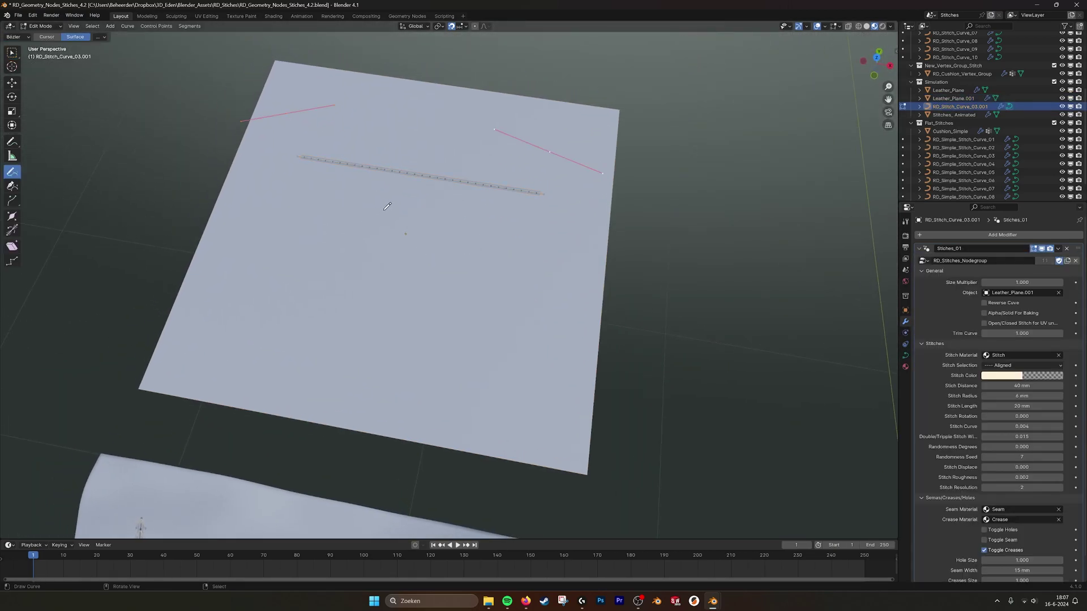
pyautogui.press('x')
pyautogui.click(384, 210)
pyautogui.moveTo(385, 210); pyautogui.dragTo(390, 215, button='middle')
# Step: Draw four freehand curved stitch lines across the flat leather plane and return to Object Mode
pyautogui.moveTo(338, 126); pyautogui.dragTo(483, 280)
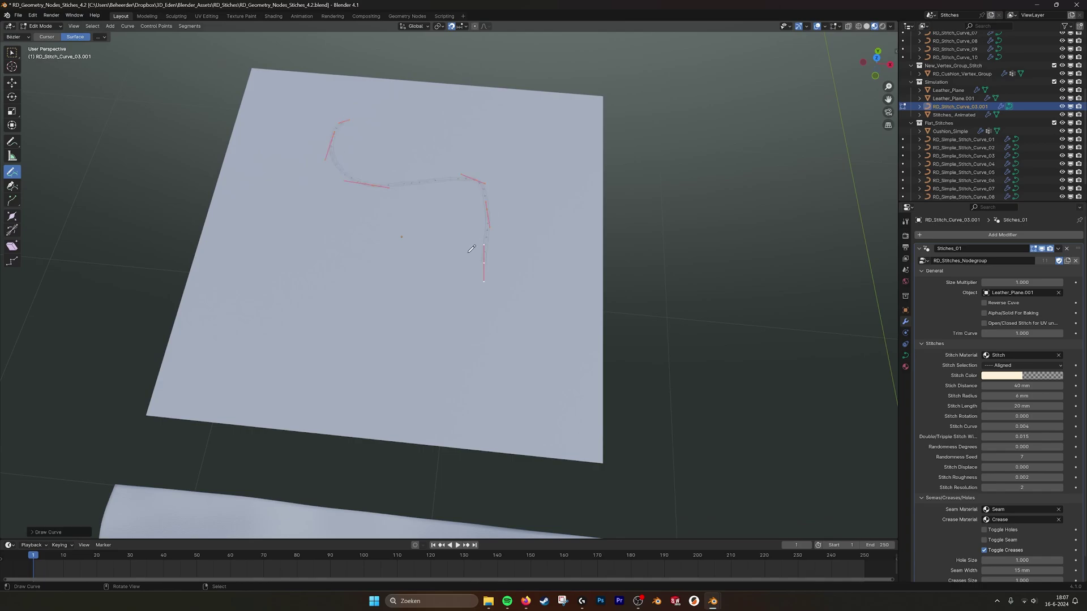
pyautogui.moveTo(412, 230); pyautogui.dragTo(447, 421)
pyautogui.moveTo(276, 198); pyautogui.dragTo(289, 341)
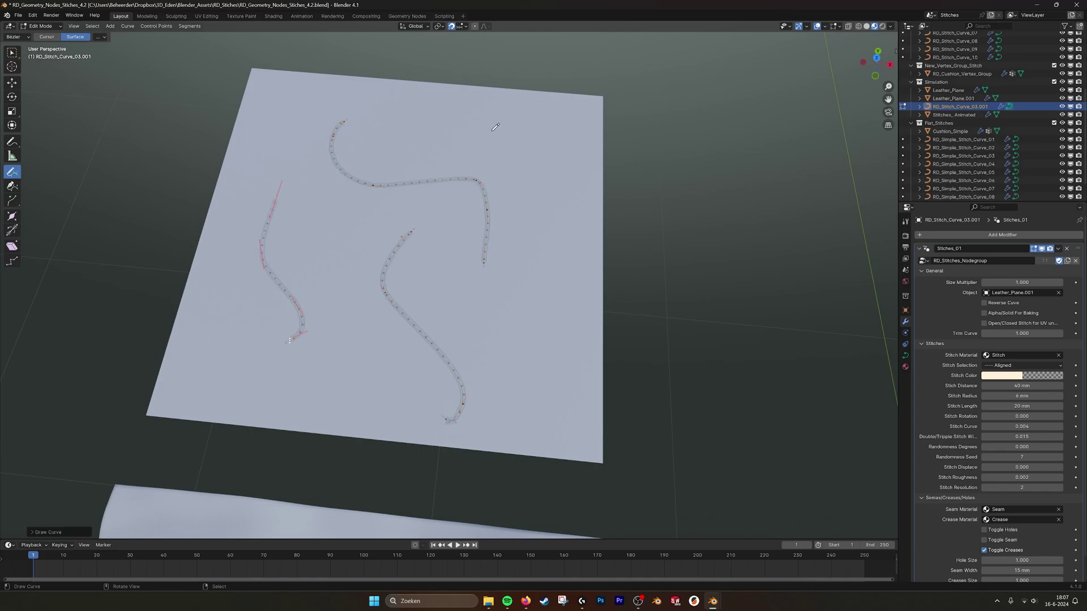
pyautogui.moveTo(517, 120); pyautogui.dragTo(547, 248)
pyautogui.press('Tab')
# Step: Select Leather_Plane.001 and turn its GeometryNodes modifier back on in the viewport
pyautogui.moveTo(596, 245); pyautogui.dragTo(526, 252, button='middle')
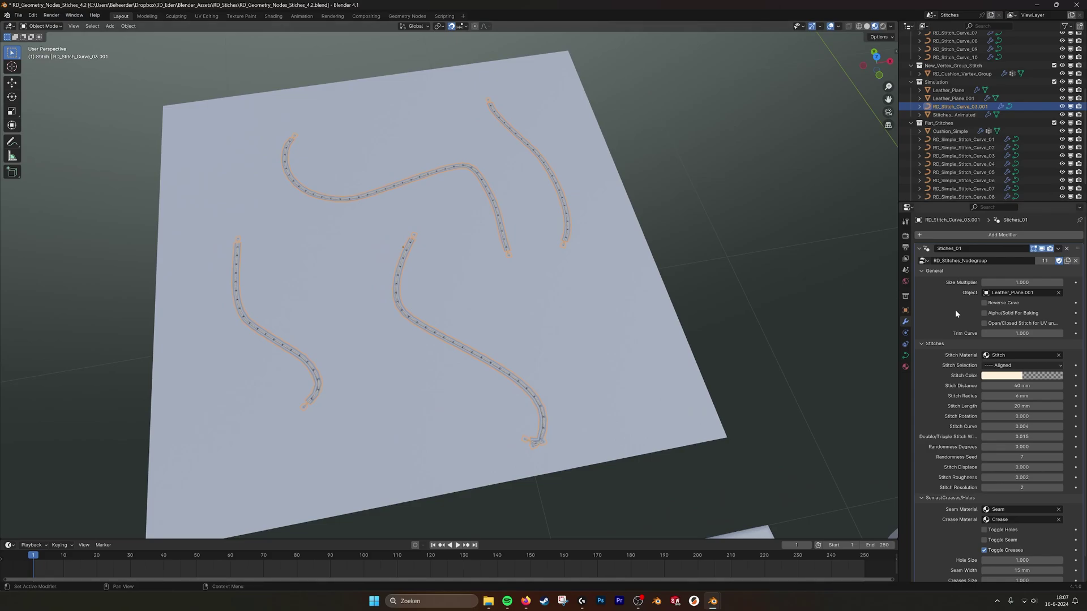
pyautogui.rightClick(557, 306)
pyautogui.moveTo(647, 344); pyautogui.dragTo(632, 327, button='middle')
pyautogui.click(1040, 249)
pyautogui.moveTo(711, 337)
pyautogui.mouseDown(button='middle')
pyautogui.moveTo(700, 321)
pyautogui.moveTo(436, 505)
pyautogui.mouseUp(button='middle')
# Step: Play the animation, inspect the drawn stitches on the waving plane from several angles, and return to the first frame
pyautogui.click(457, 545)
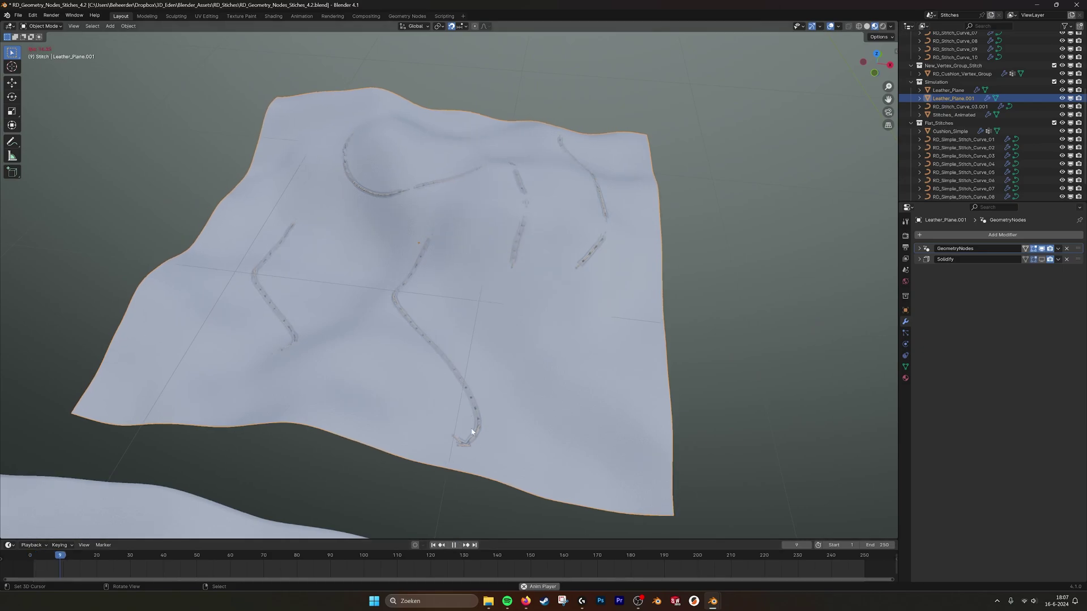
pyautogui.scroll(3, 456, 396)
pyautogui.moveTo(568, 339); pyautogui.dragTo(508, 355, button='middle')
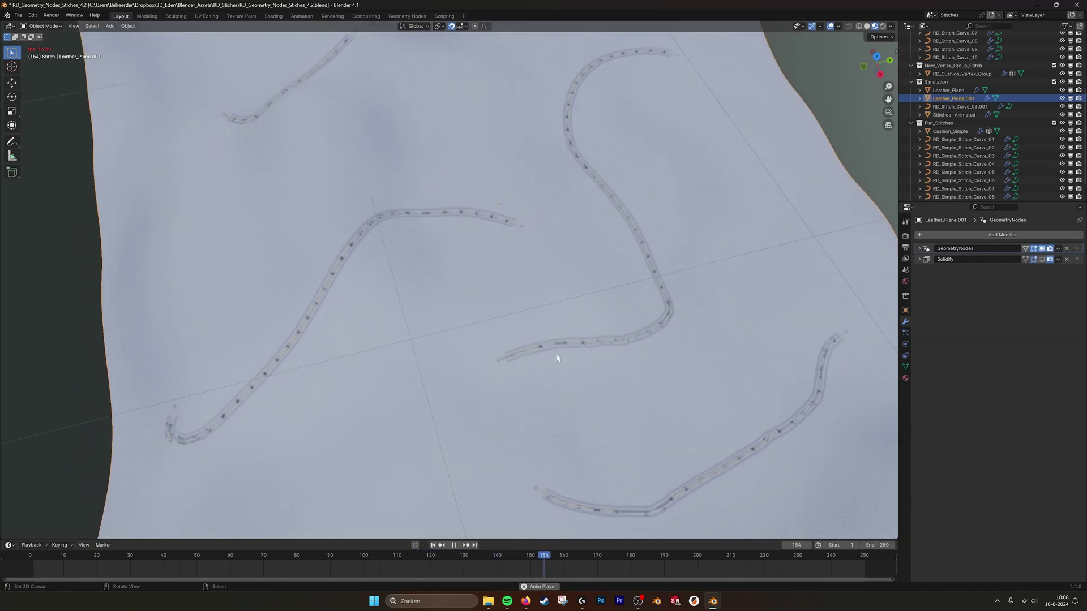
pyautogui.moveTo(480, 344); pyautogui.dragTo(528, 345, button='middle')
pyautogui.click(456, 545)
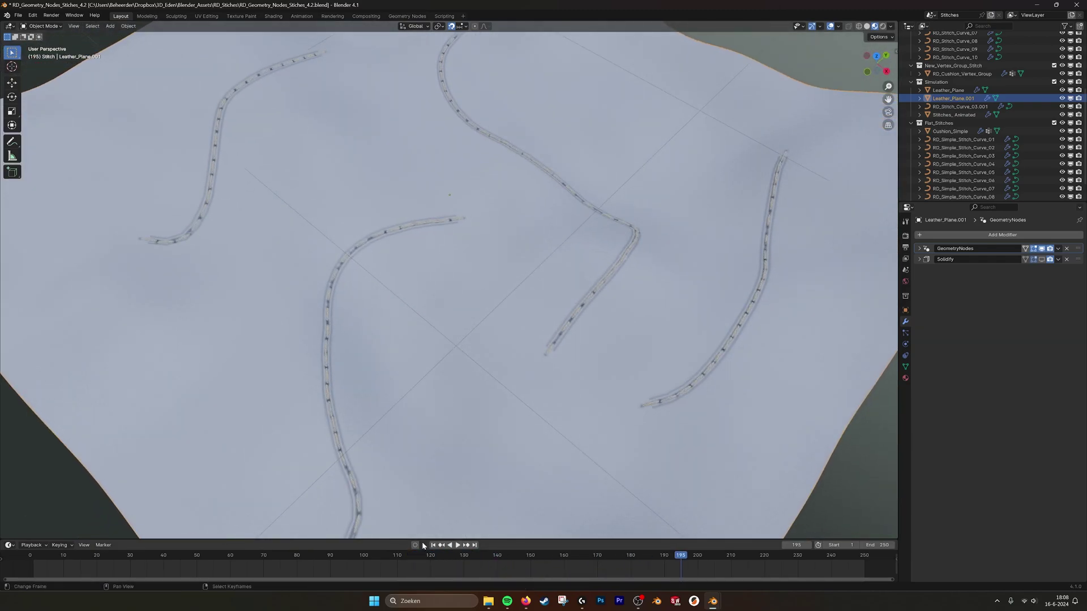
pyautogui.click(433, 545)
# Step: Turn off the GeometryNodes modifier's viewport display on Leather_Plane.001 and view the flat plane with its four stitch lines
pyautogui.click(1041, 249)
pyautogui.scroll(-4, 643, 255)
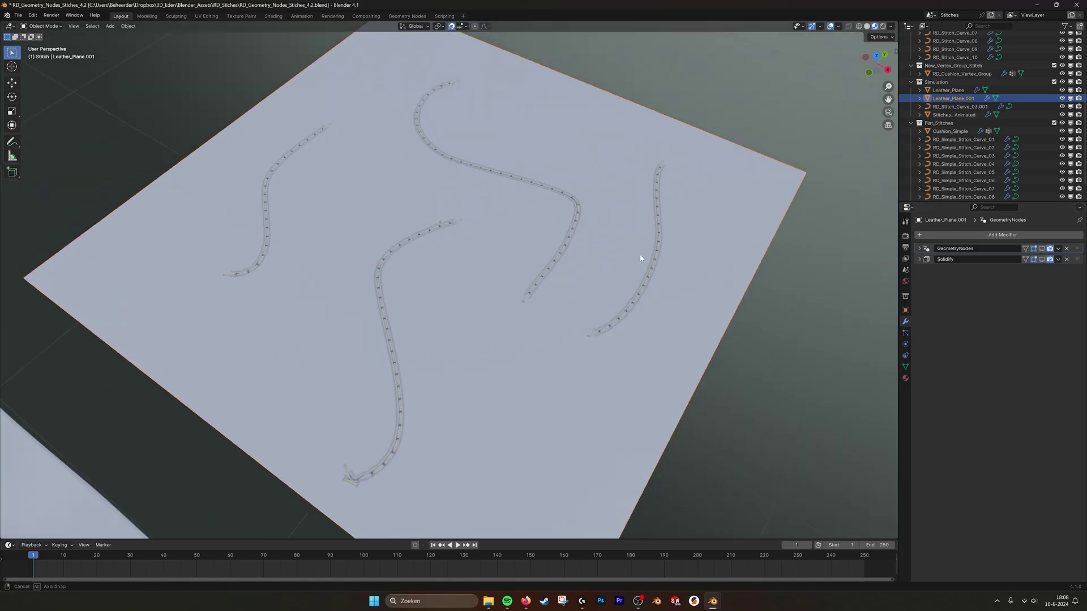
pyautogui.moveTo(643, 255); pyautogui.dragTo(668, 477, button='middle')
pyautogui.scroll(5, 583, 359)
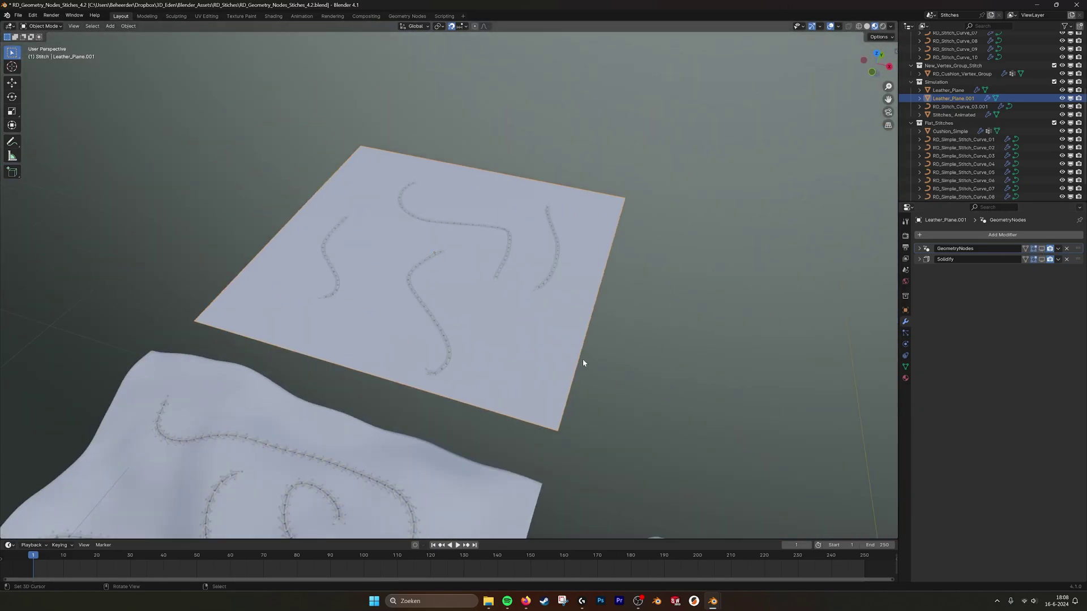
pyautogui.scroll(-2, 546, 344)
pyautogui.scroll(1, 520, 341)
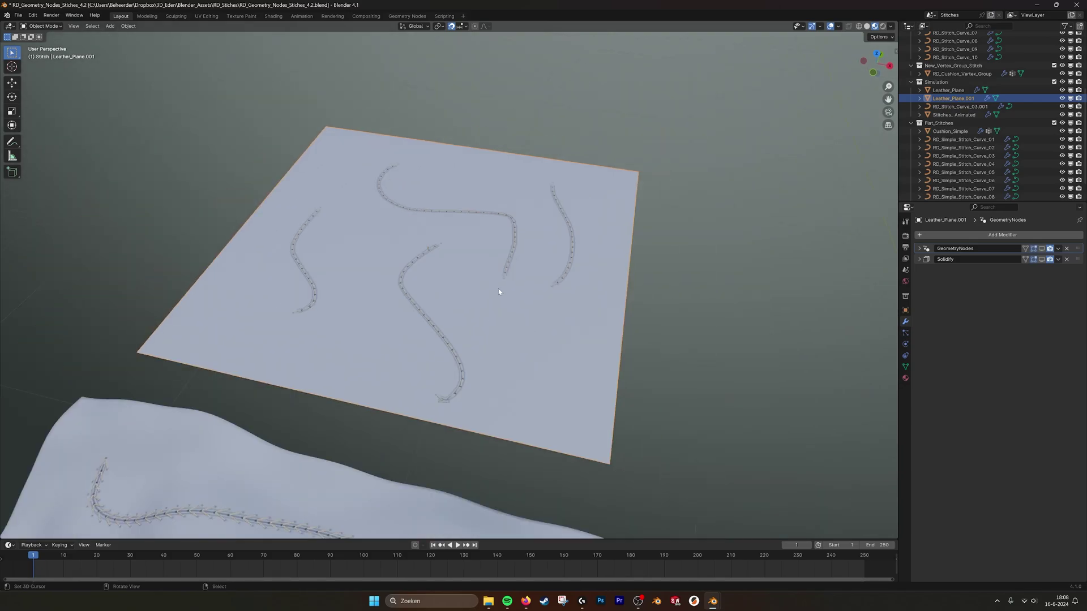
# Step: Convert the drawn stitch curve object RD_Stitch_Curve_03.001 to a mesh
pyautogui.click(515, 253)
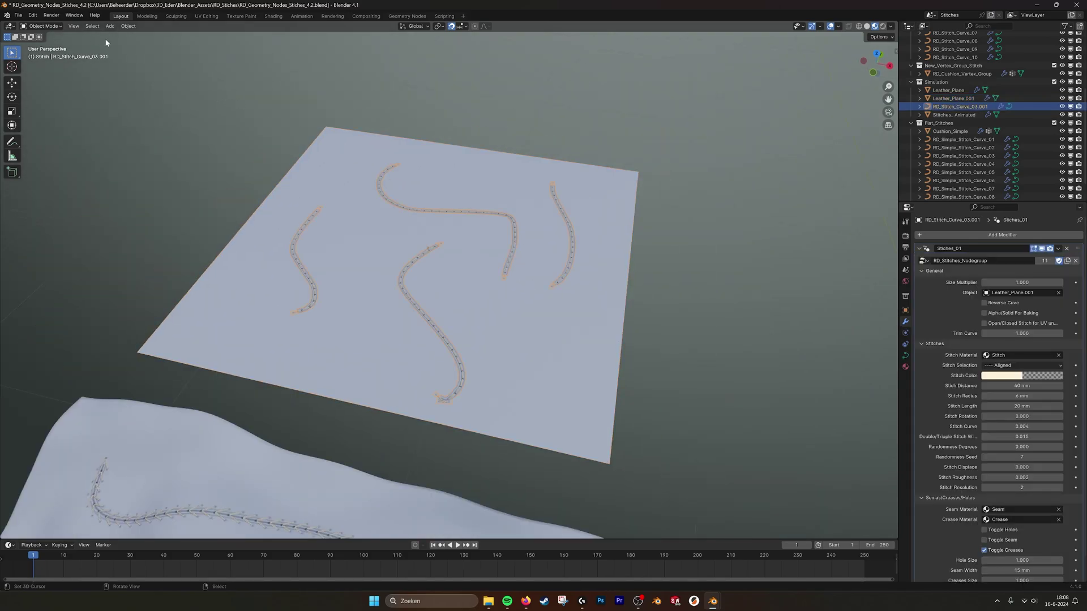
pyautogui.click(128, 26)
pyautogui.moveTo(148, 255)
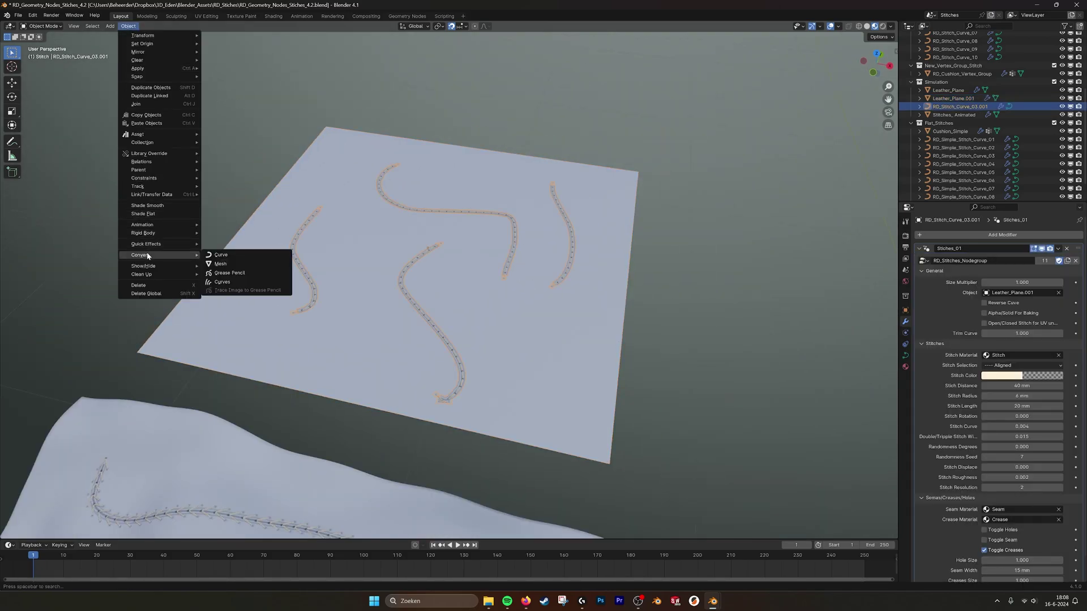
pyautogui.click(223, 255)
pyautogui.scroll(3, 436, 272)
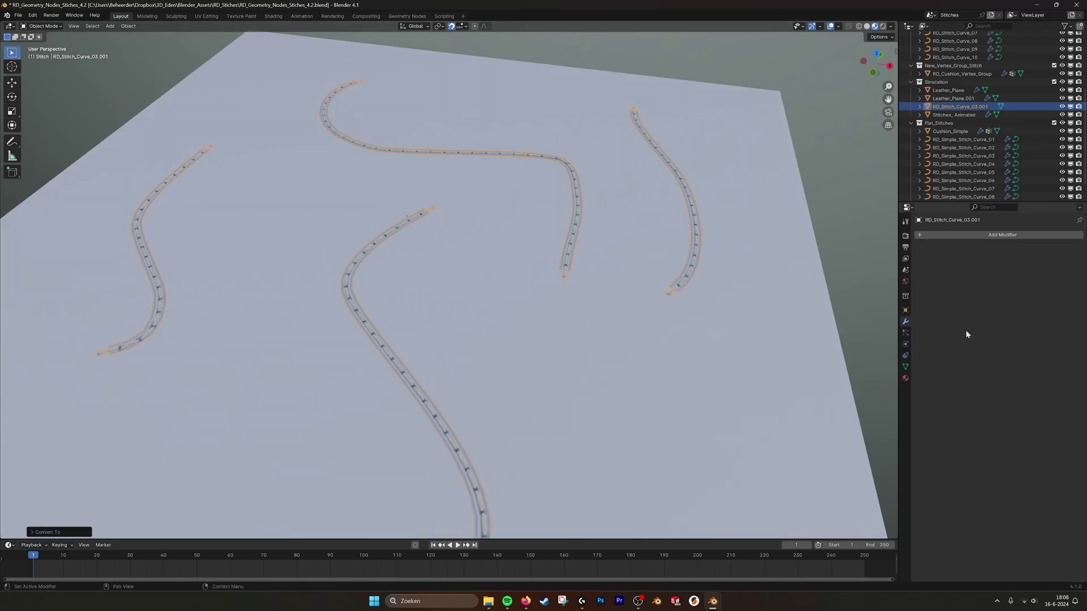
# Step: Inspect the converted stitch mesh's geometry in Edit Mode and return to Object Mode
pyautogui.press('Tab')
pyautogui.scroll(2, 336, 283)
pyautogui.moveTo(336, 281); pyautogui.dragTo(387, 308, button='middle')
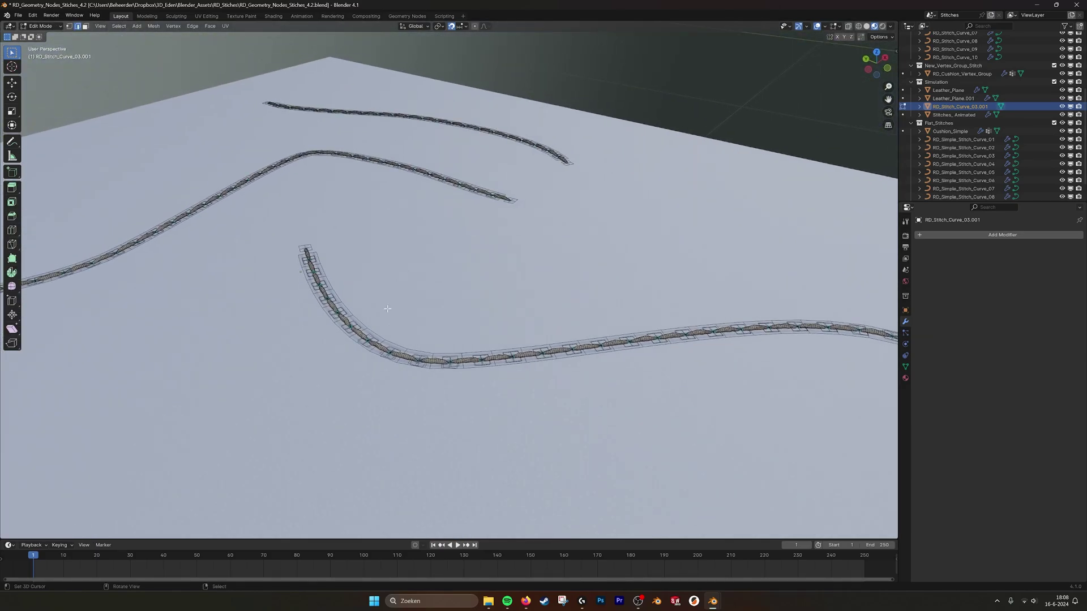
pyautogui.scroll(4, 387, 308)
pyautogui.scroll(-4, 235, 394)
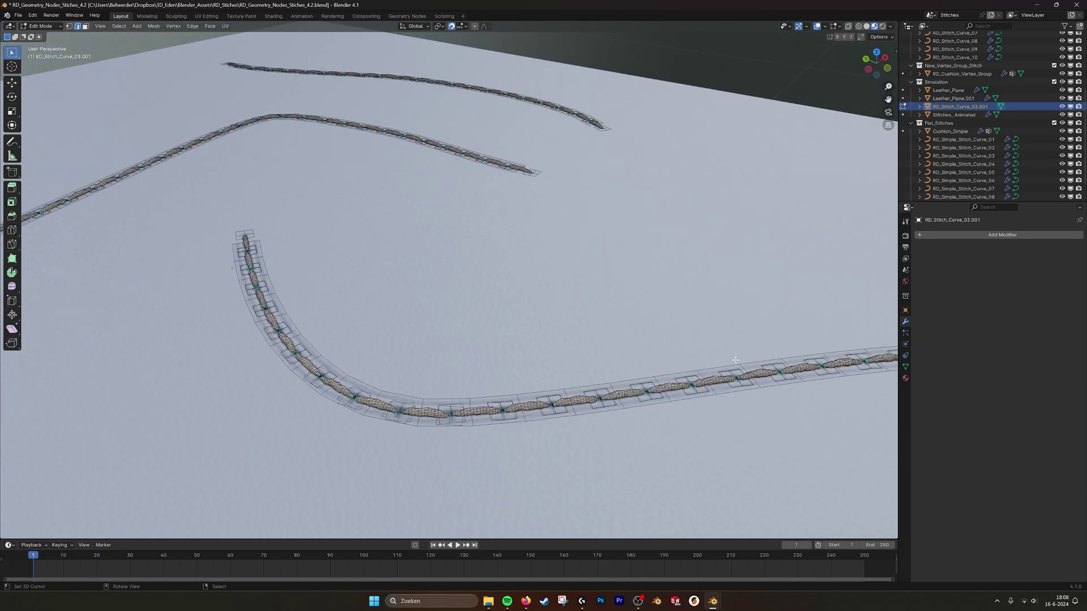
pyautogui.scroll(-2, 735, 360)
pyautogui.moveTo(634, 353); pyautogui.dragTo(544, 278, button='middle')
pyautogui.scroll(-3, 526, 350)
pyautogui.press('Tab')
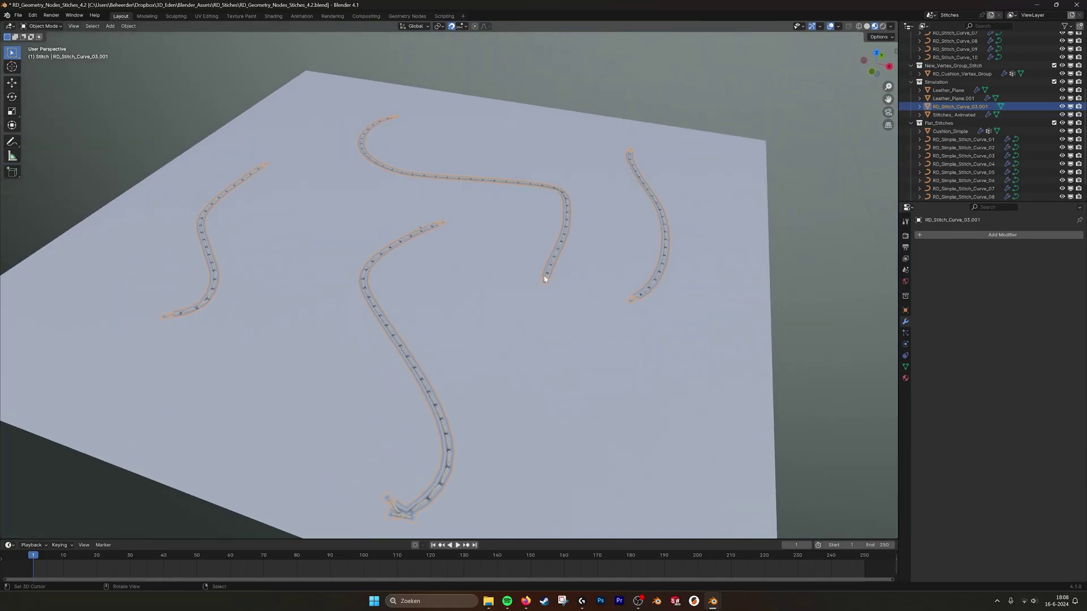
# Step: Add a Surface Deform modifier to the stitch mesh, target Leather_Plane.001, and bind it
pyautogui.click(956, 234)
pyautogui.moveTo(956, 231)
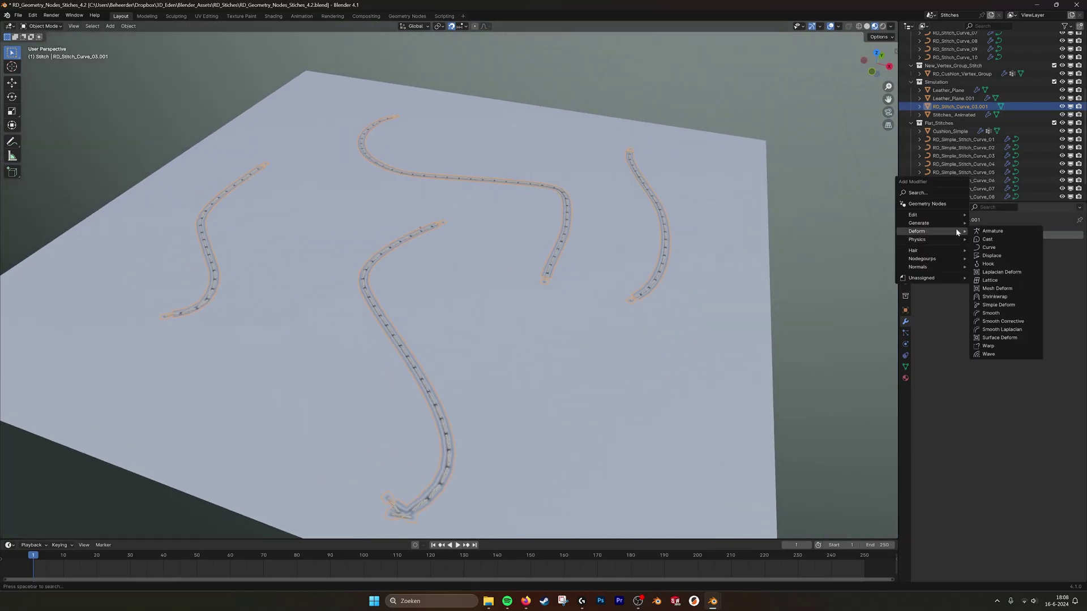
pyautogui.click(999, 337)
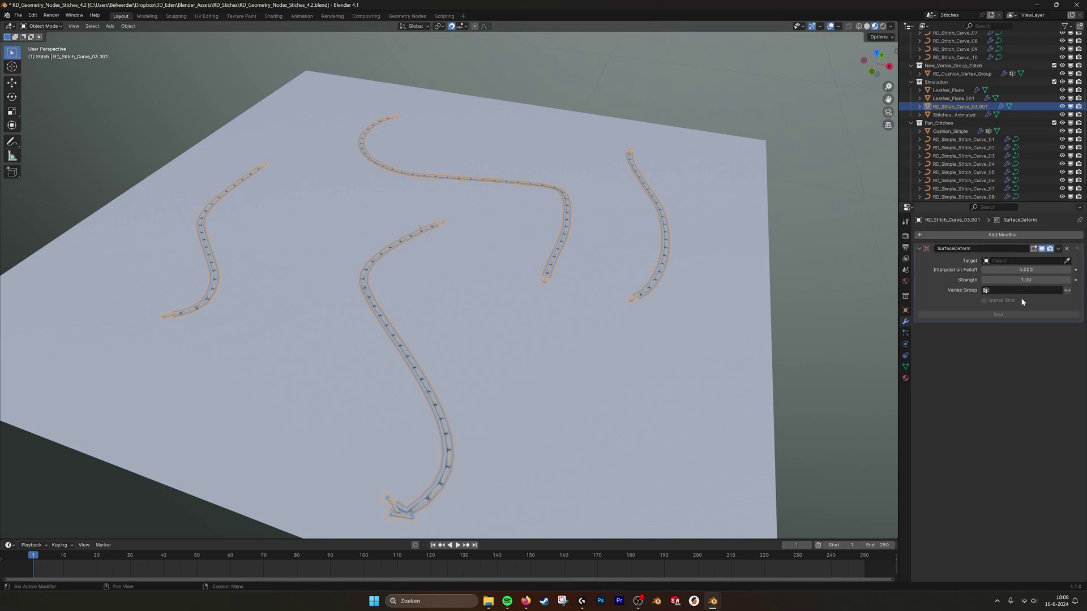
pyautogui.click(1067, 261)
pyautogui.click(480, 222)
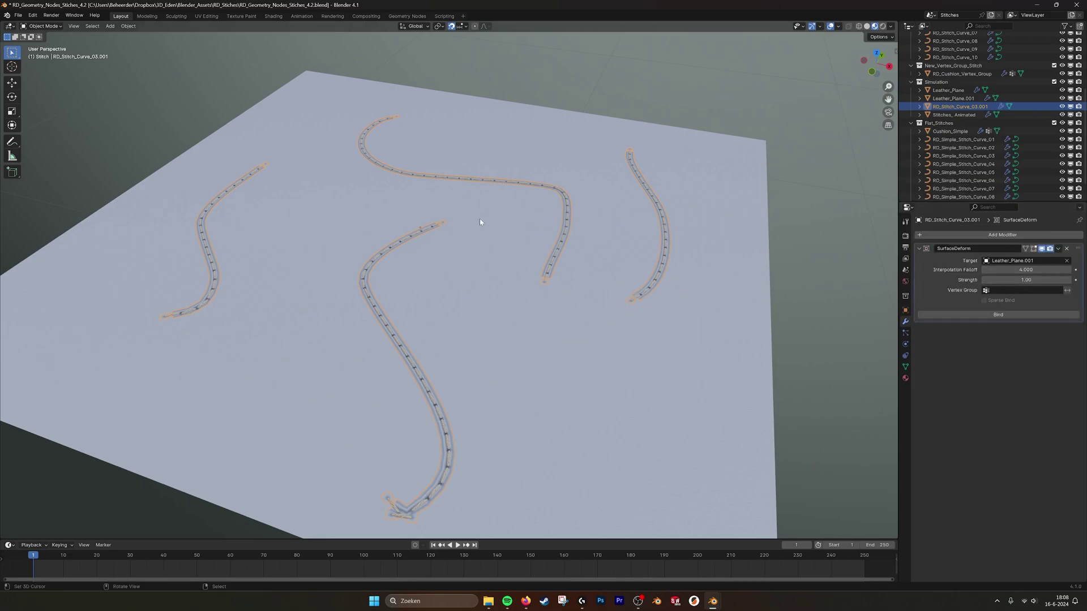
pyautogui.moveTo(617, 310); pyautogui.dragTo(598, 262, button='middle')
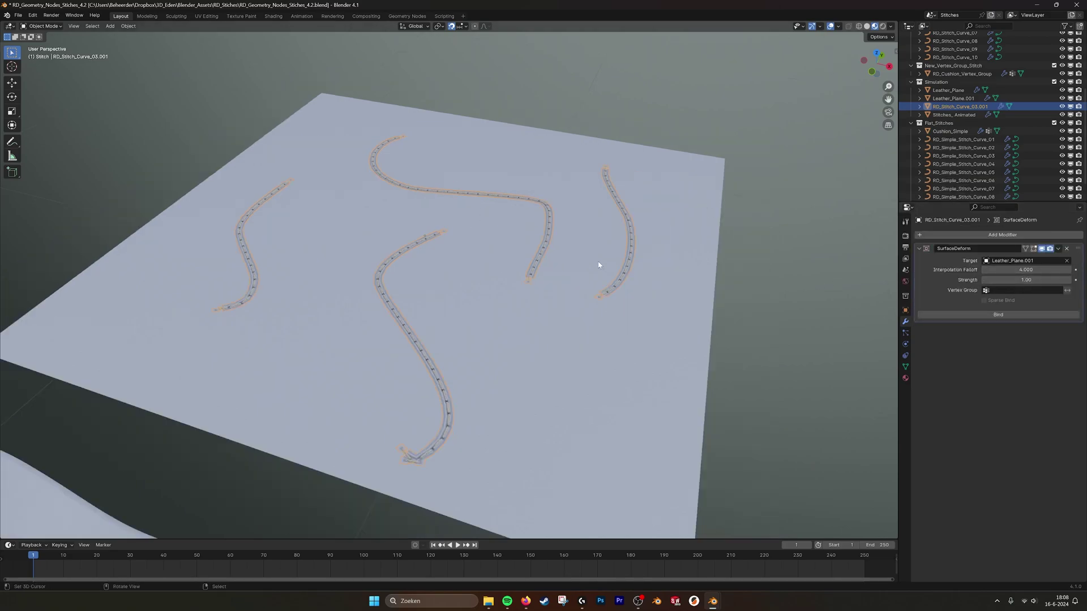
pyautogui.click(1002, 317)
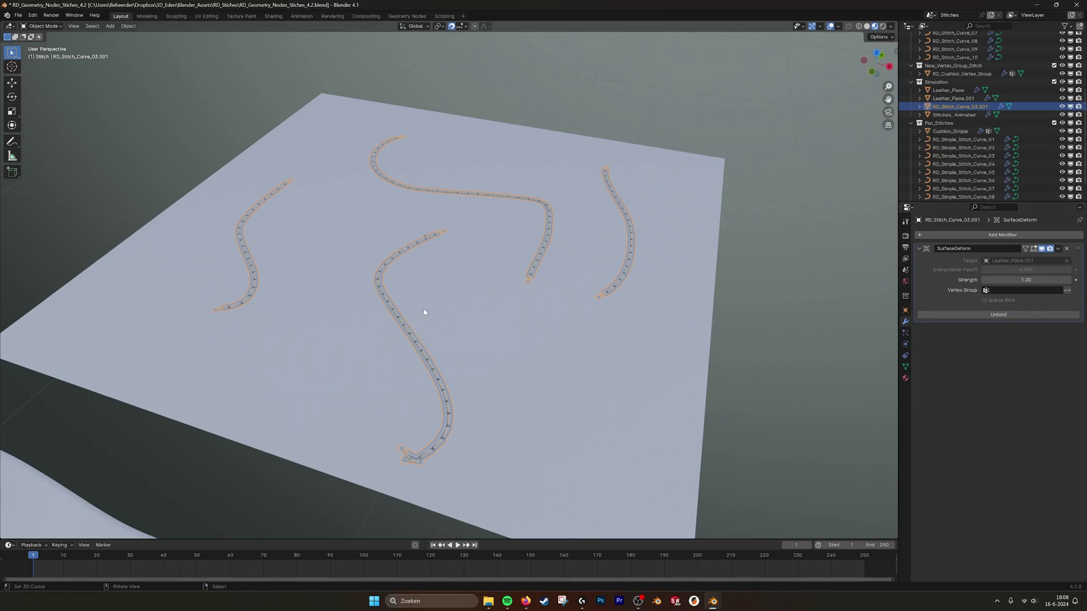
pyautogui.keyDown('shift'); pyautogui.moveTo(424, 312); pyautogui.dragTo(461, 298, button='middle'); pyautogui.keyUp('shift')
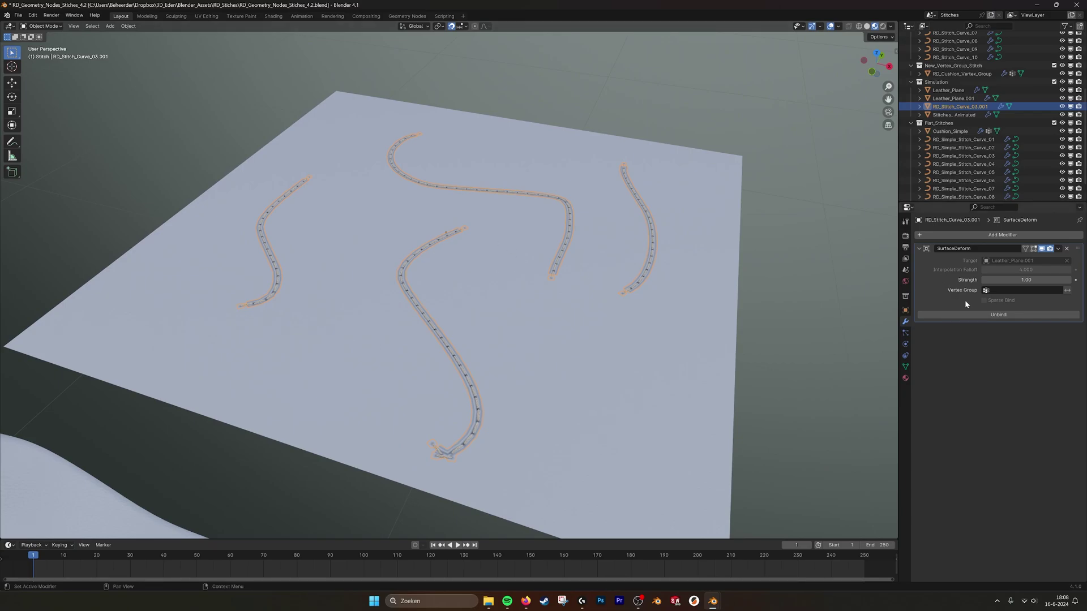
# Step: Turn on the viewport display of the Solidify and GeometryNodes modifiers on Leather_Plane.001
pyautogui.click(564, 357)
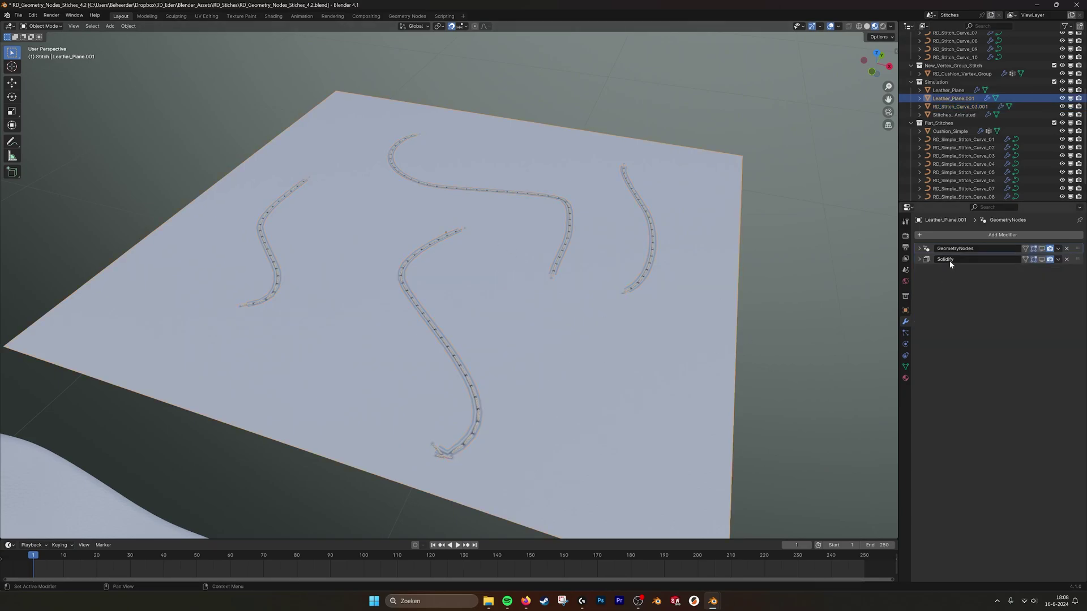
pyautogui.click(1042, 259)
pyautogui.moveTo(703, 381); pyautogui.dragTo(629, 424, button='middle')
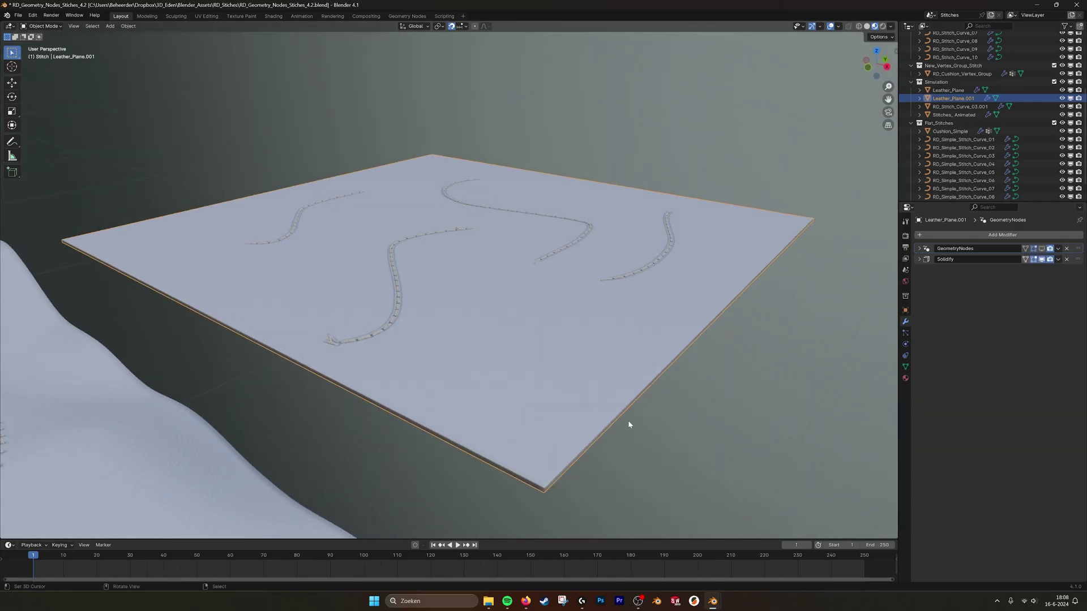
pyautogui.moveTo(622, 342); pyautogui.dragTo(627, 386, button='middle')
pyautogui.click(1041, 249)
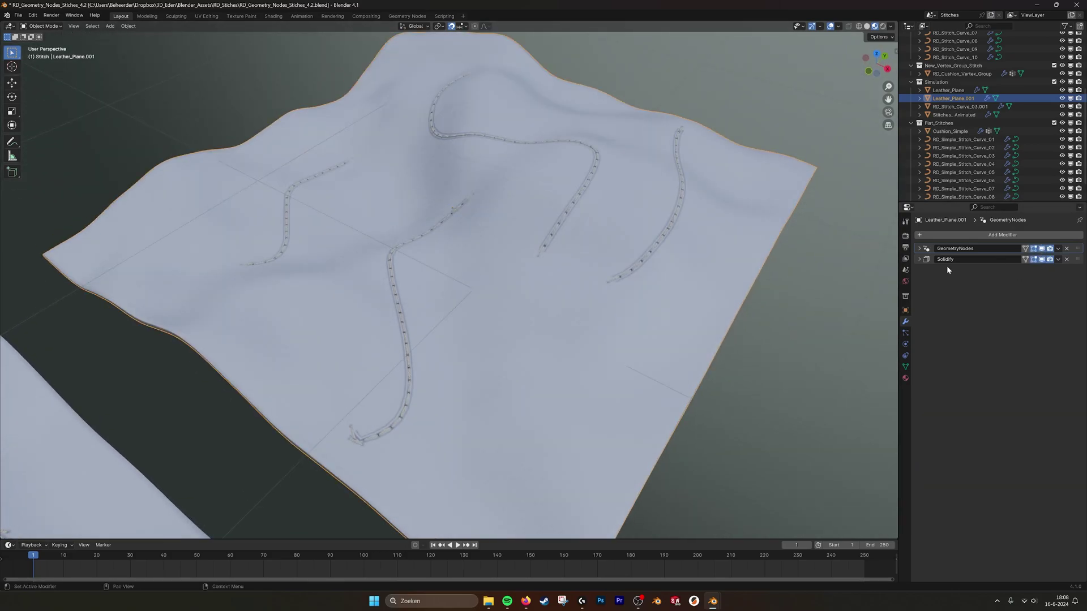
# Step: Play the animation, examine from several angles how the bound stitches follow the waving plane, and stop playback
pyautogui.moveTo(540, 334)
pyautogui.mouseDown(button='middle')
pyautogui.moveTo(562, 322)
pyautogui.moveTo(463, 520)
pyautogui.mouseUp(button='middle')
pyautogui.click(456, 545)
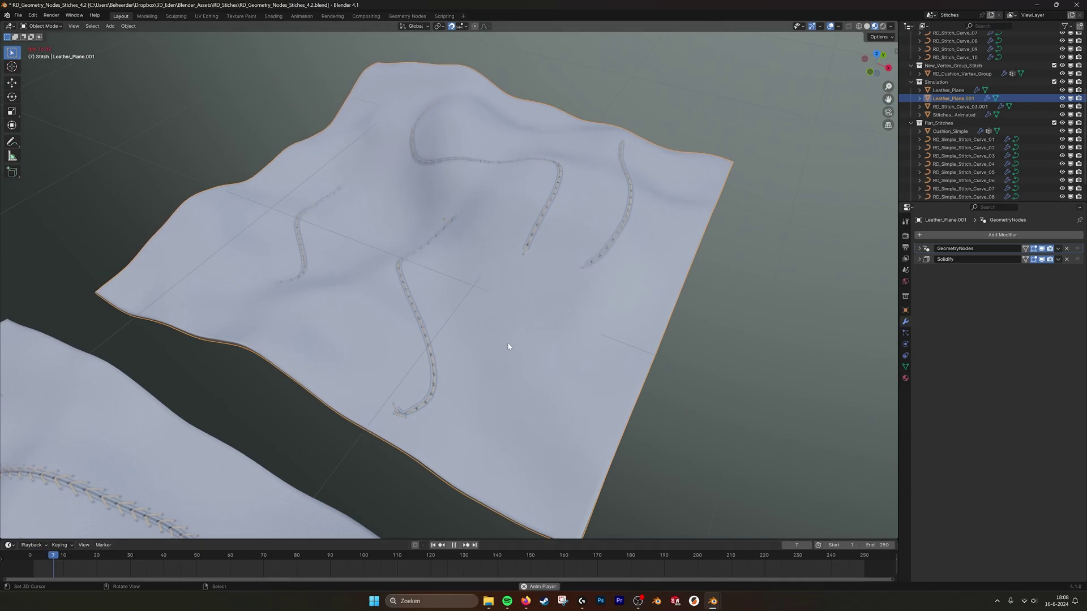
pyautogui.moveTo(514, 366); pyautogui.dragTo(568, 364, button='middle')
pyautogui.scroll(3, 512, 363)
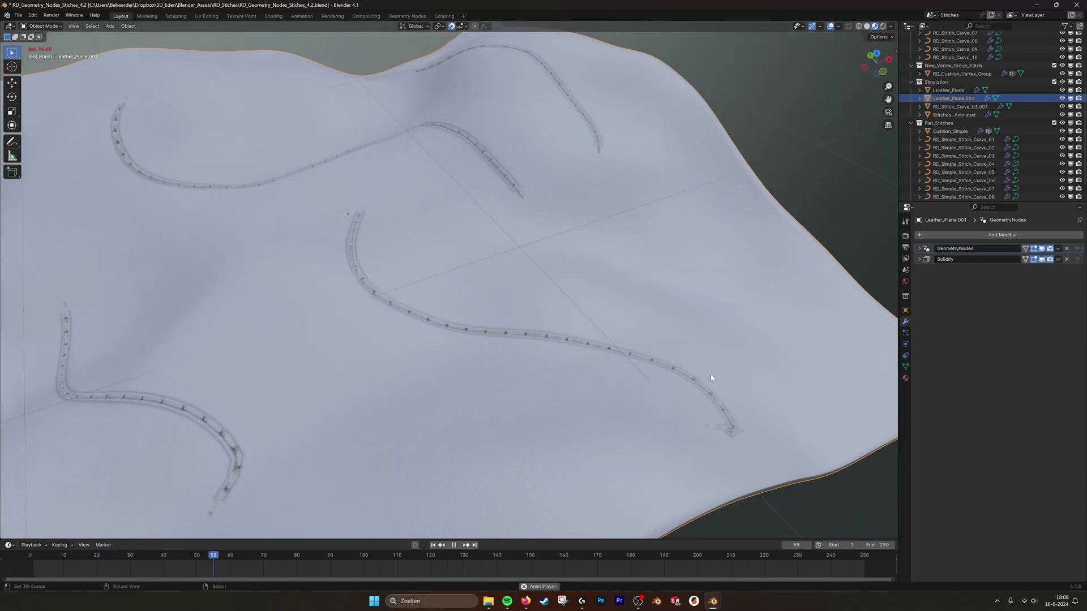
pyautogui.moveTo(434, 385); pyautogui.dragTo(527, 526, button='middle')
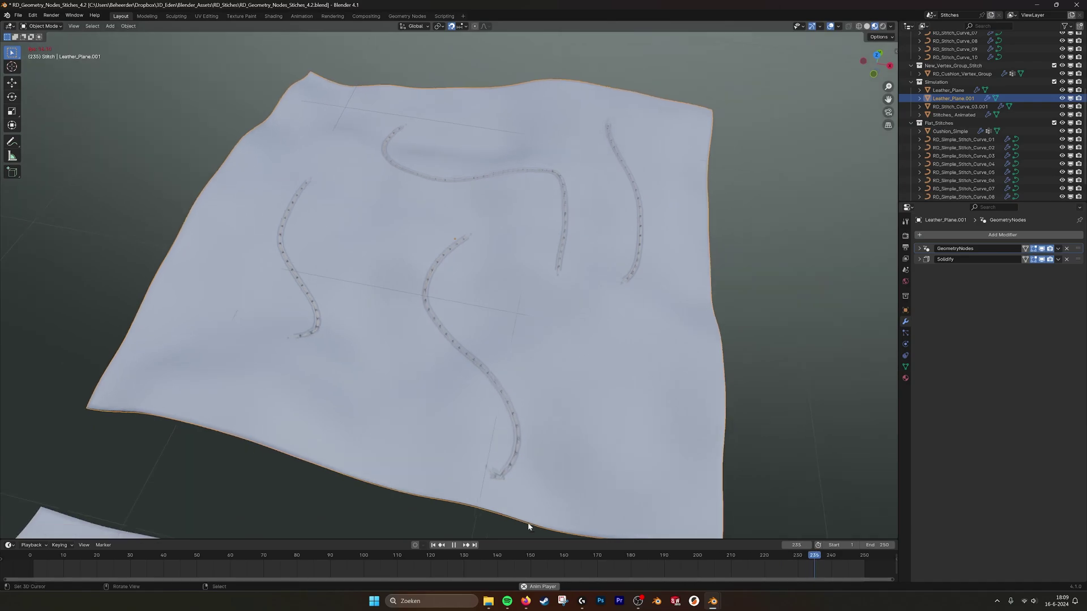
pyautogui.click(454, 545)
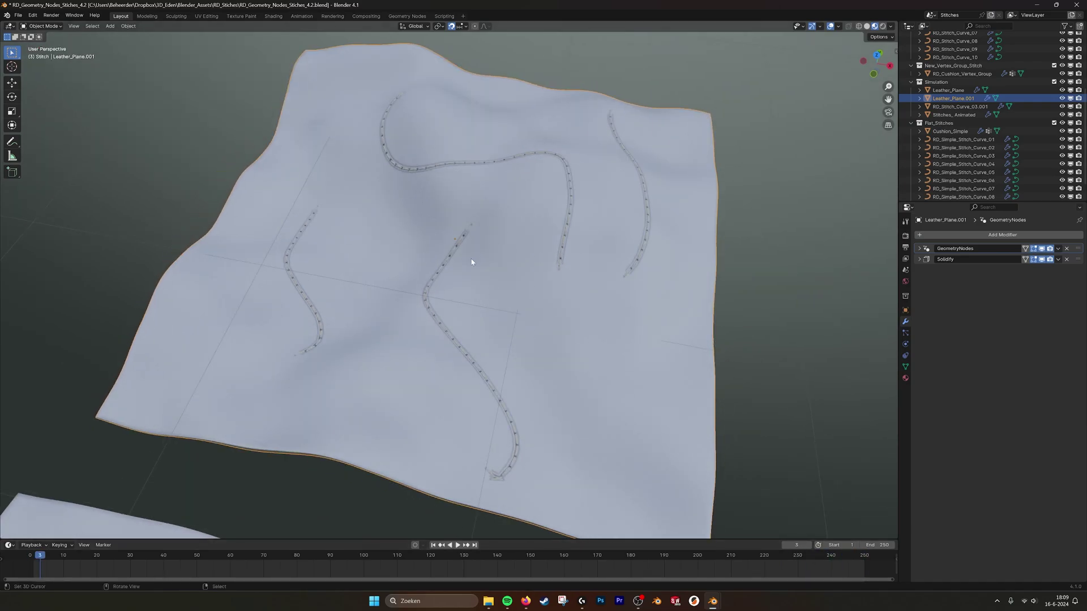
# Step: Check which node group the GeometryNodes modifier on Leather_Plane.001 uses, and collapse the modifier again
pyautogui.scroll(-2, 599, 294)
pyautogui.moveTo(583, 313); pyautogui.dragTo(568, 313, button='middle')
pyautogui.scroll(1, 568, 313)
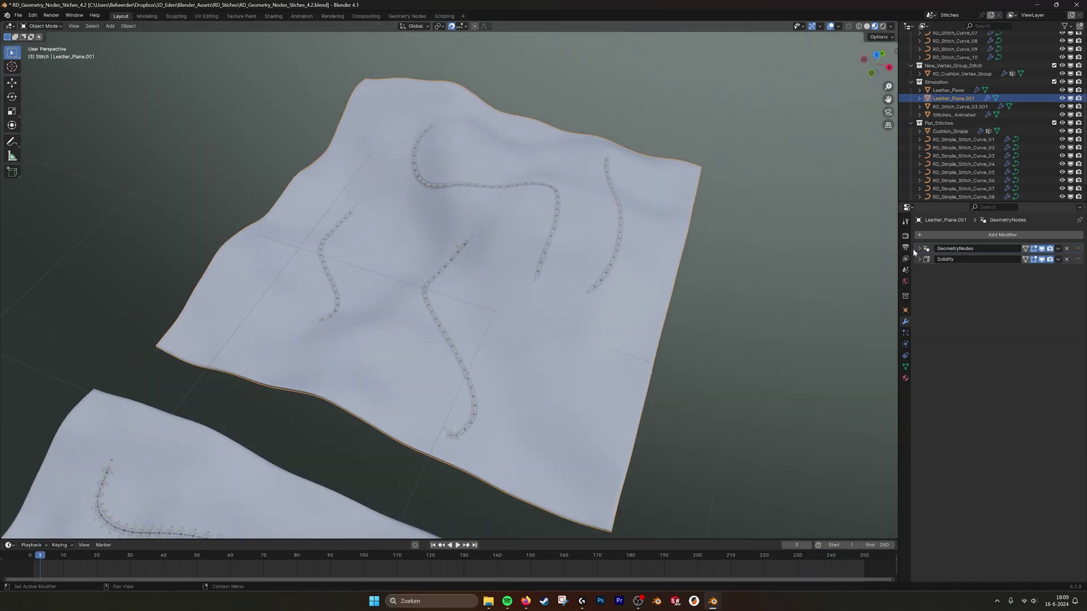
pyautogui.click(918, 248)
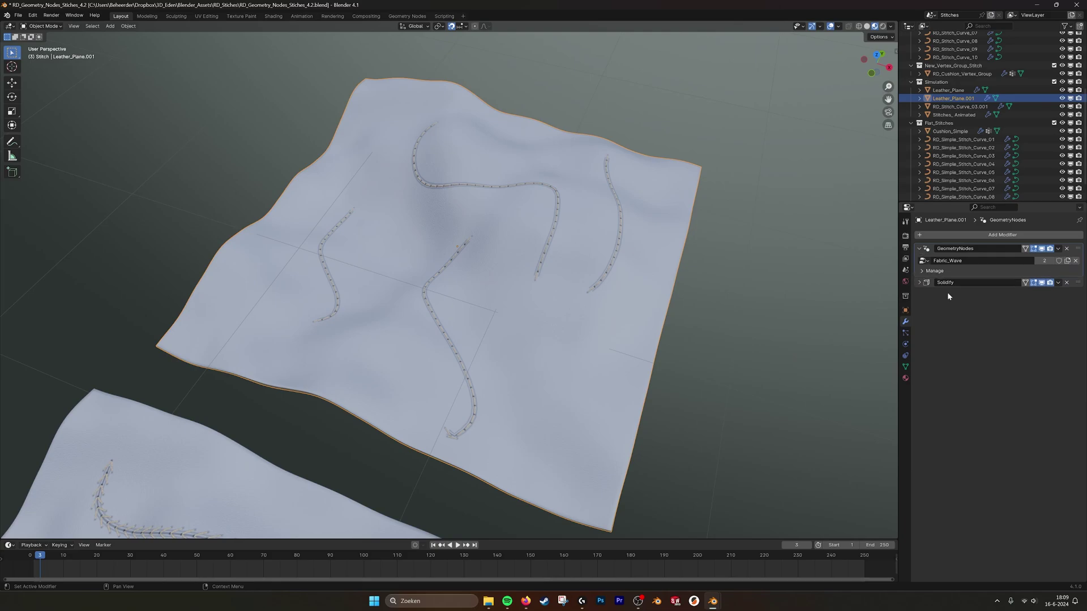
pyautogui.click(919, 250)
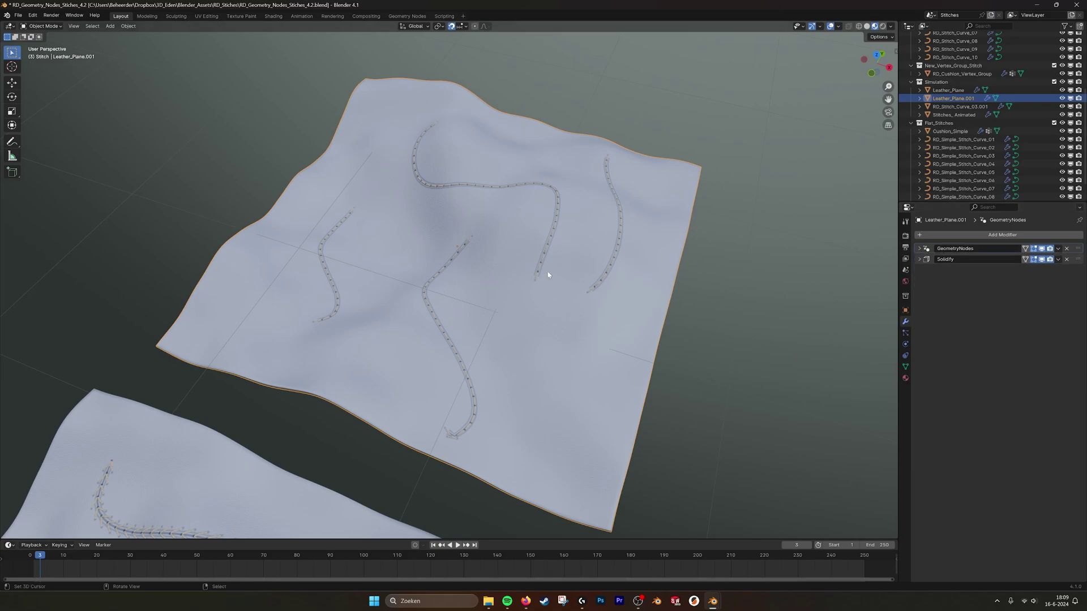
# Step: Delete Leather_Plane.001 and its bound stitch mesh RD_Stitch_Curve_03.001
pyautogui.scroll(-1, 547, 283)
pyautogui.keyDown('shift'); pyautogui.moveTo(534, 312); pyautogui.dragTo(400, 228, button='middle'); pyautogui.keyUp('shift')
pyautogui.scroll(-1, 503, 292)
pyautogui.moveTo(465, 279); pyautogui.dragTo(394, 265, button='middle')
pyautogui.press('Delete')
pyautogui.click(461, 170)
pyautogui.press('Delete')
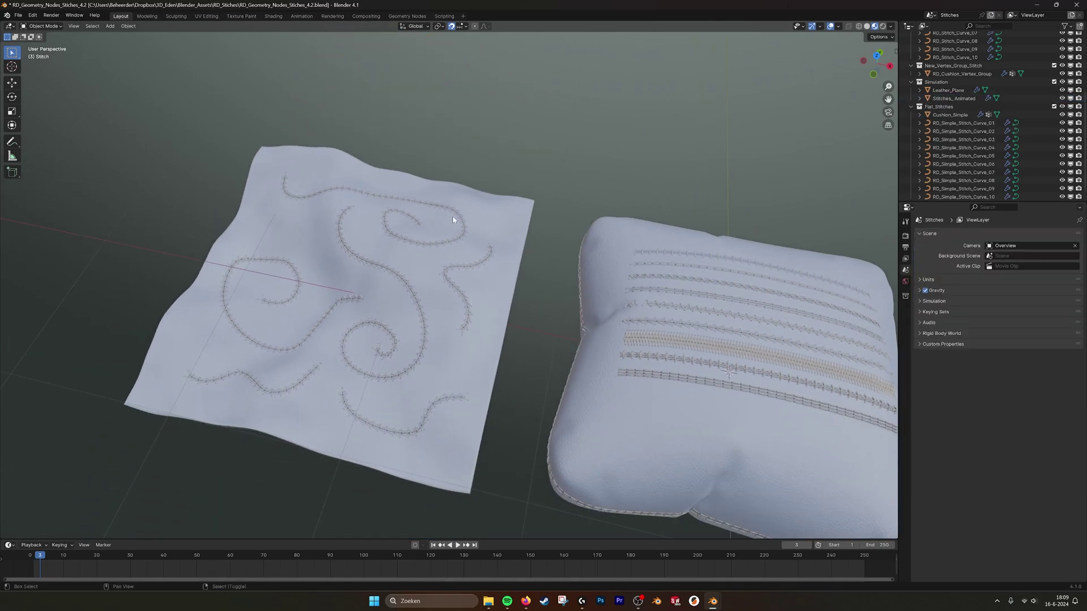
# Step: Review the modifiers on the original Leather_Plane and its Stitches_Animated mesh, including the plane's GeometryNodes settings
pyautogui.click(395, 264)
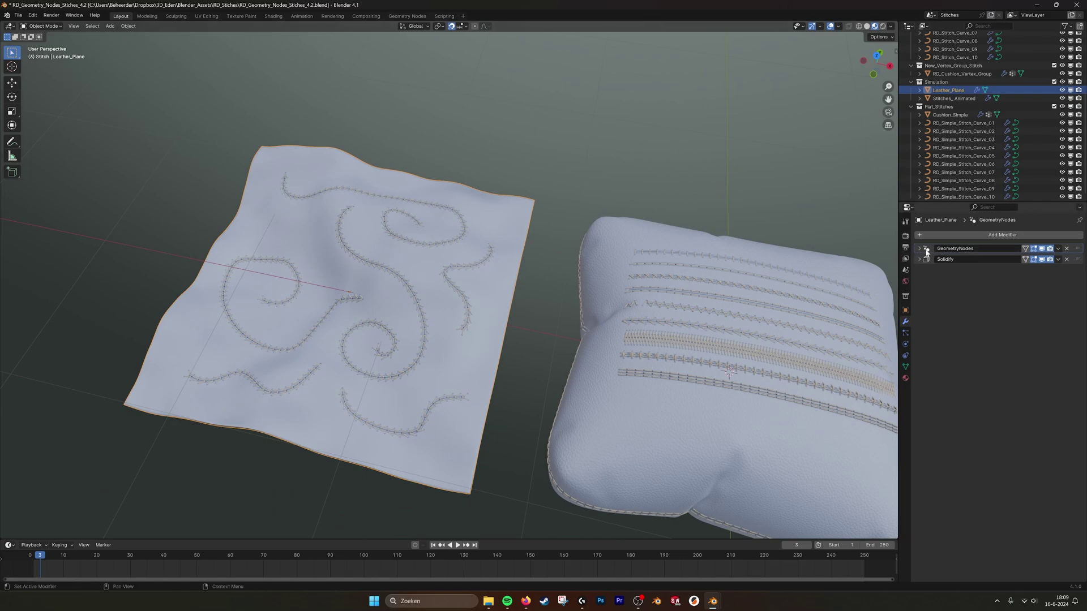
pyautogui.click(466, 263)
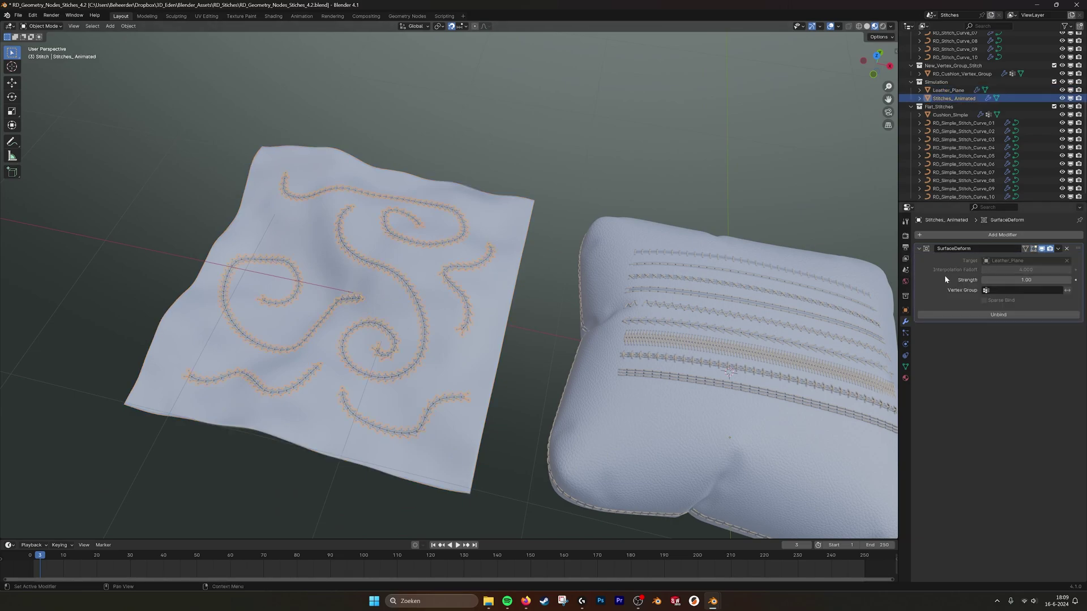
pyautogui.click(484, 222)
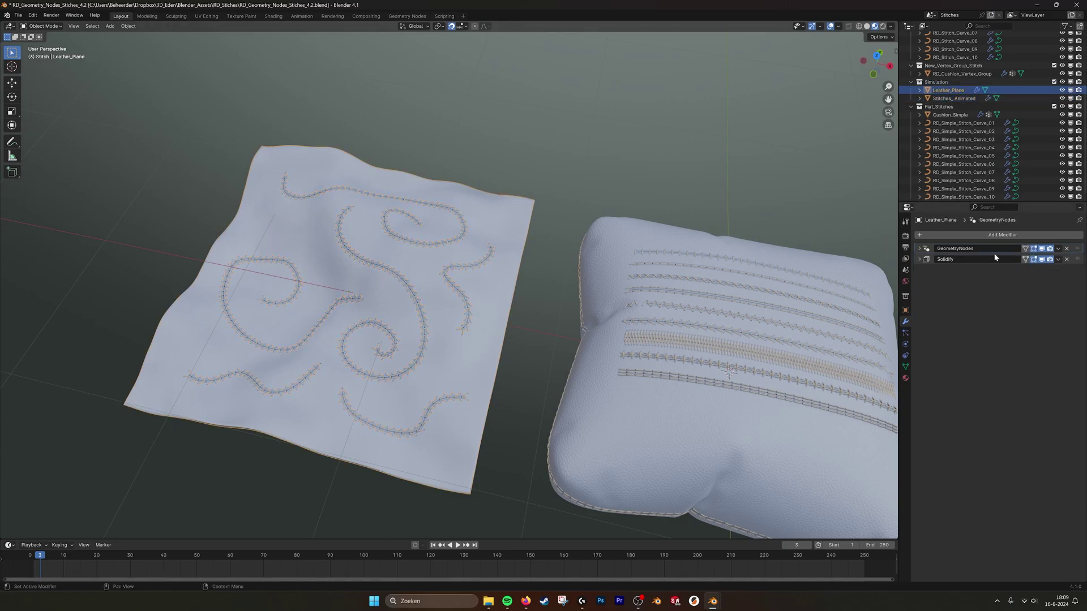
pyautogui.click(919, 249)
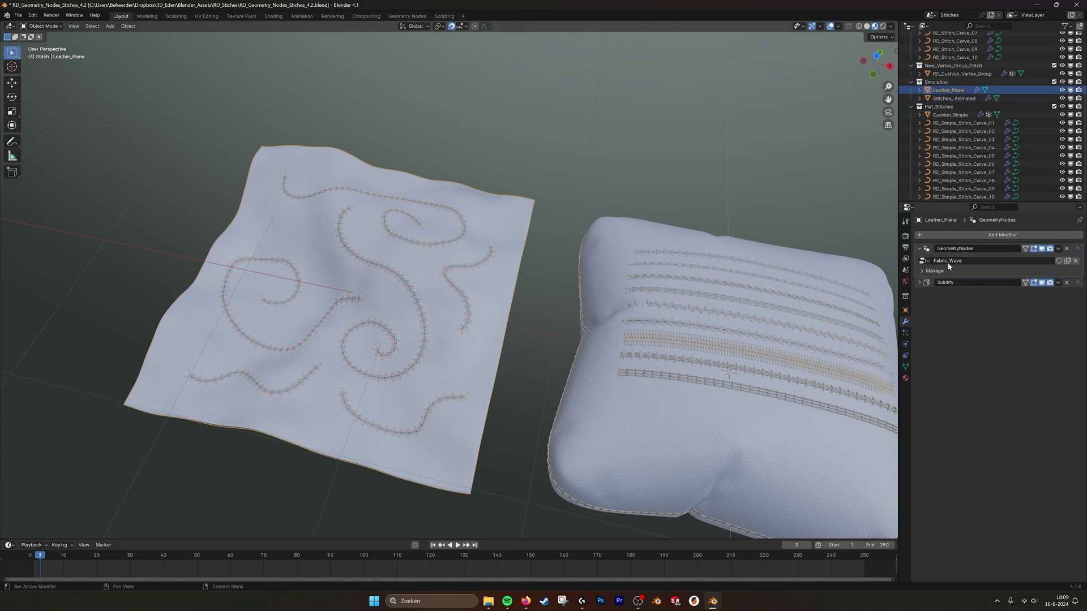
pyautogui.click(919, 250)
# Step: Look over the original animated leather plane and the stitched cushions beside it
pyautogui.scroll(-2, 413, 326)
pyautogui.scroll(3, 473, 334)
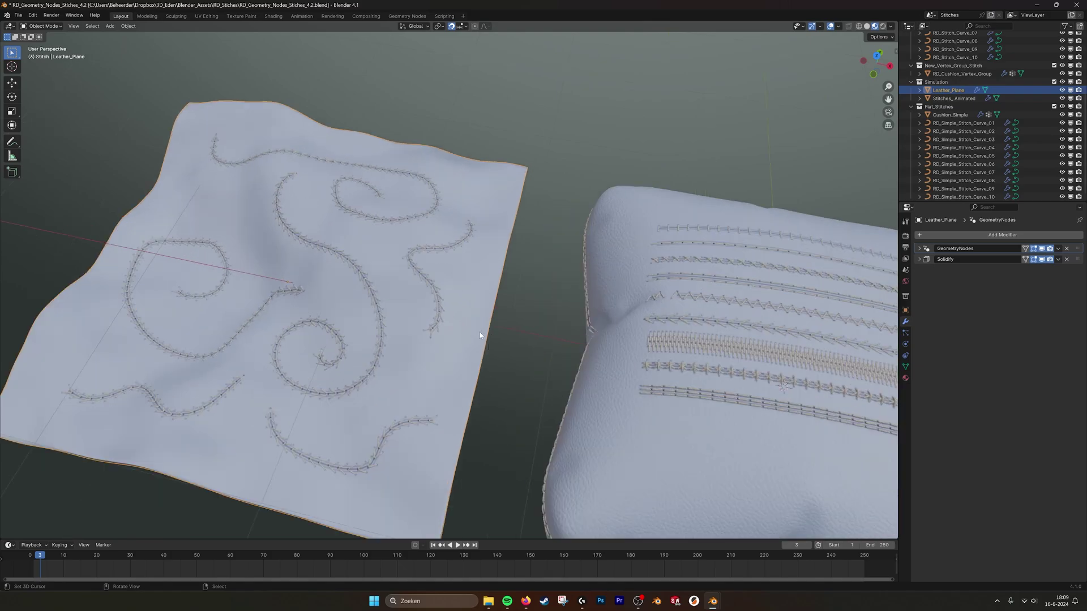
pyautogui.scroll(-3, 516, 343)
pyautogui.keyDown('shift'); pyautogui.moveTo(526, 349); pyautogui.dragTo(507, 339, button='middle'); pyautogui.keyUp('shift')
pyautogui.moveTo(577, 339); pyautogui.dragTo(590, 339, button='middle')
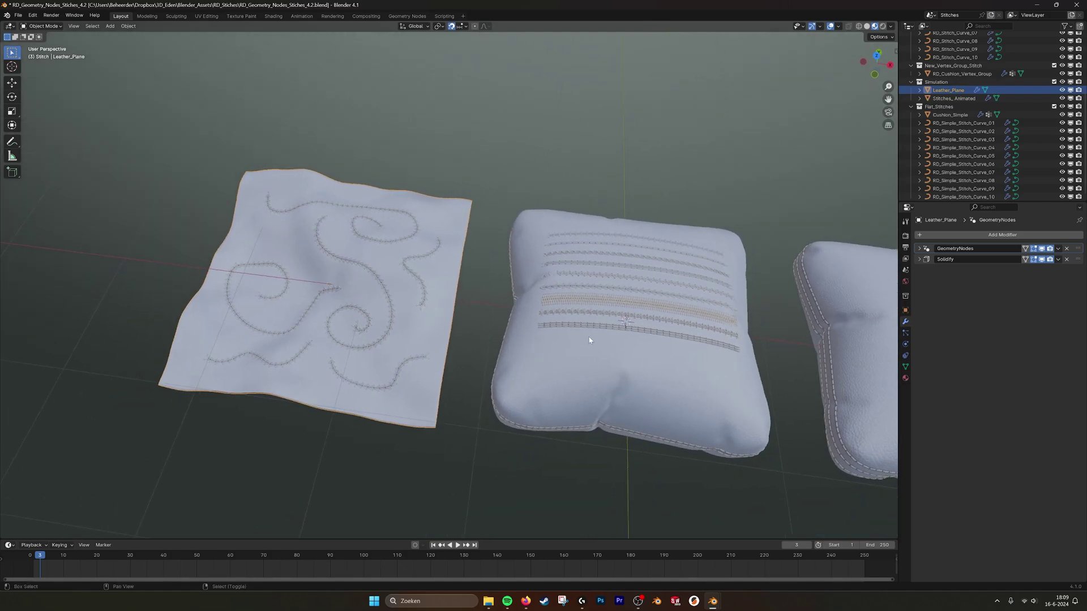
pyautogui.keyDown('shift'); pyautogui.moveTo(874, 339); pyautogui.dragTo(689, 330, button='middle'); pyautogui.keyUp('shift')
pyautogui.keyDown('shift'); pyautogui.moveTo(814, 369); pyautogui.dragTo(562, 339, button='middle'); pyautogui.keyUp('shift')
pyautogui.moveTo(815, 350); pyautogui.dragTo(756, 359, button='middle')
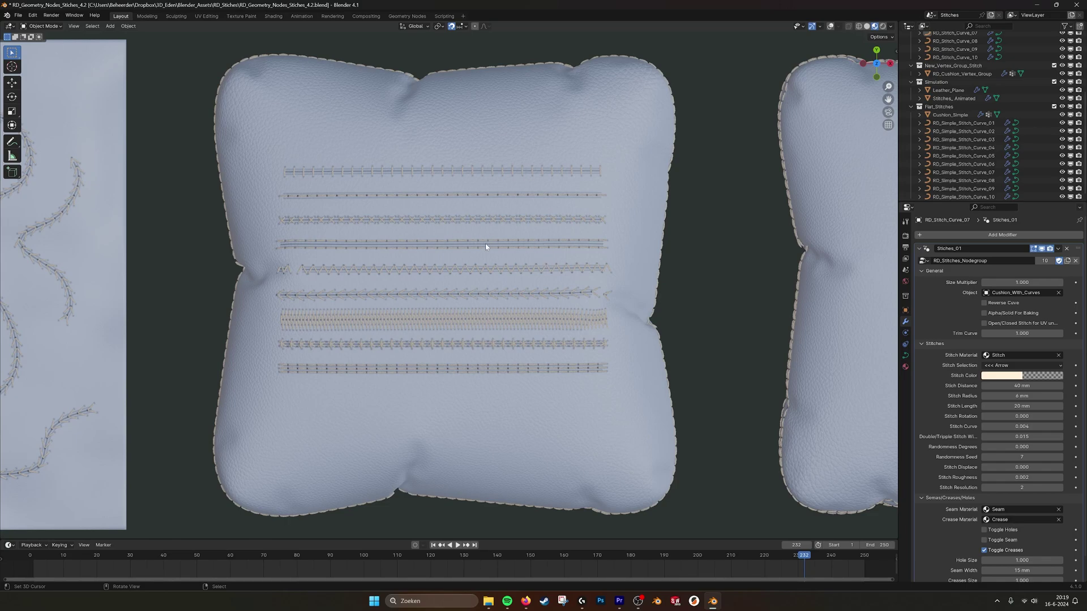
# Step: Select the Double stitch line RD_Stitch_Curve_05 on the cushion, show the viewport overlays, and switch to the top orthographic view
pyautogui.click(513, 269)
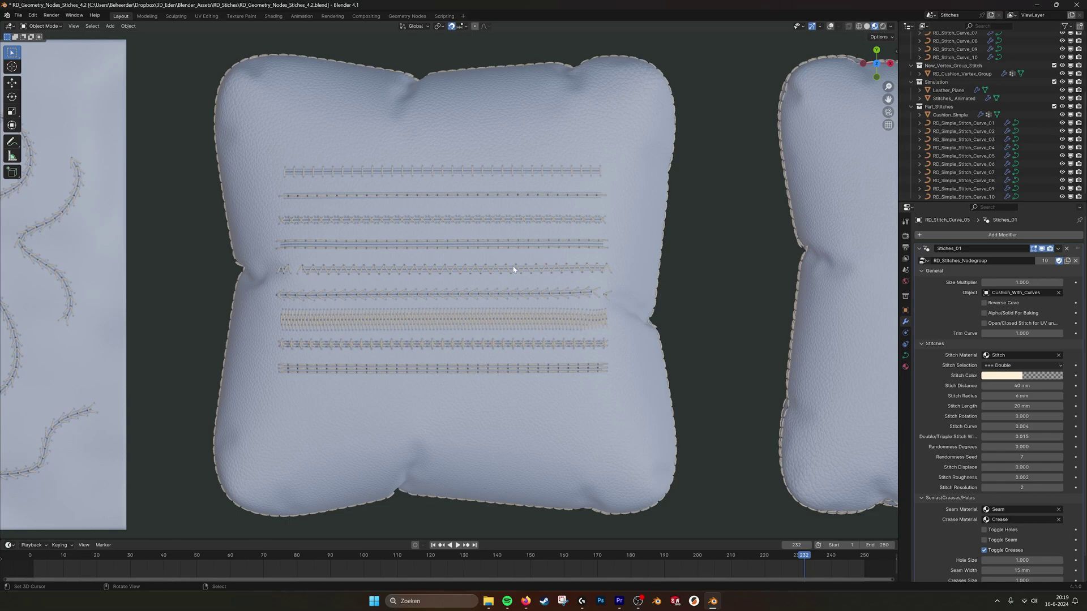
pyautogui.click(829, 27)
pyautogui.scroll(5, 567, 266)
pyautogui.moveTo(567, 267); pyautogui.dragTo(549, 229, button='middle')
pyautogui.scroll(-4, 554, 174)
pyautogui.press('KP_7')
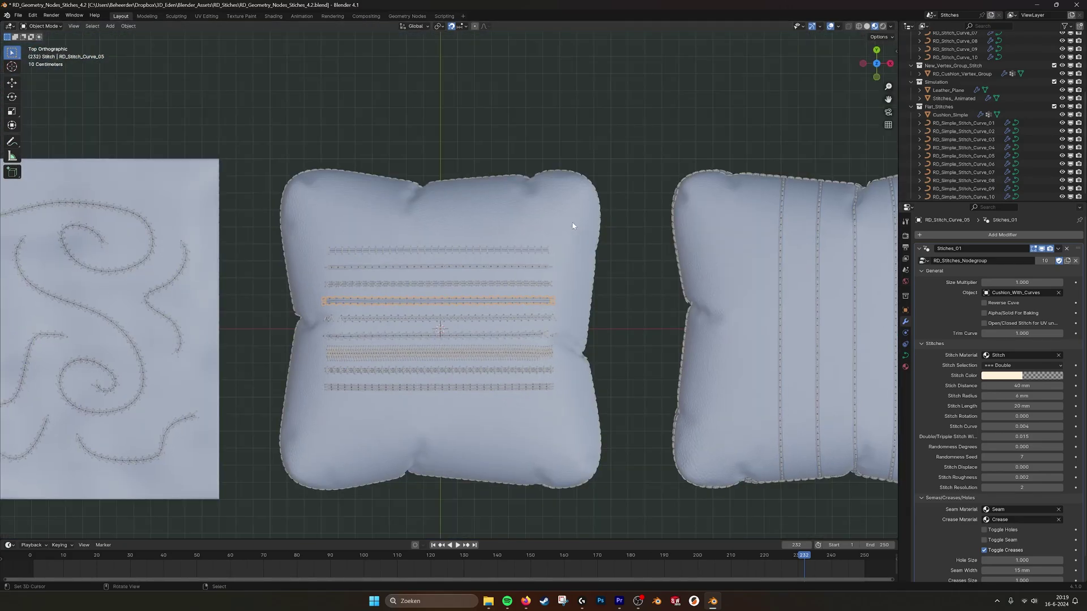
# Step: Turn off creases for the Double stitch line RD_Stitch_Curve_05
pyautogui.scroll(3, 531, 321)
pyautogui.keyDown('shift'); pyautogui.moveTo(542, 334); pyautogui.dragTo(546, 283, button='middle'); pyautogui.keyUp('shift')
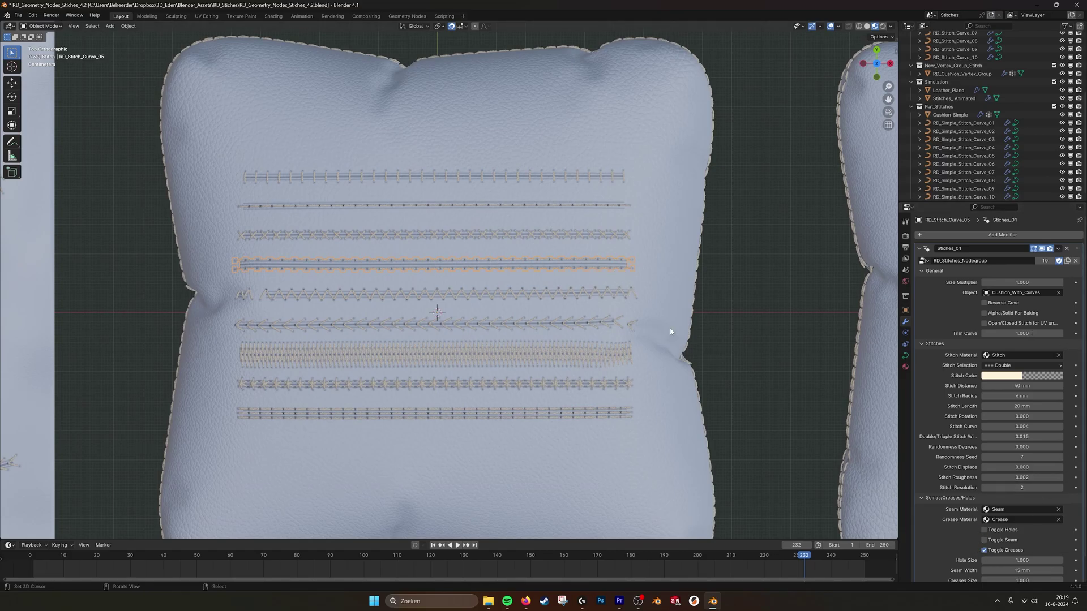
pyautogui.click(983, 550)
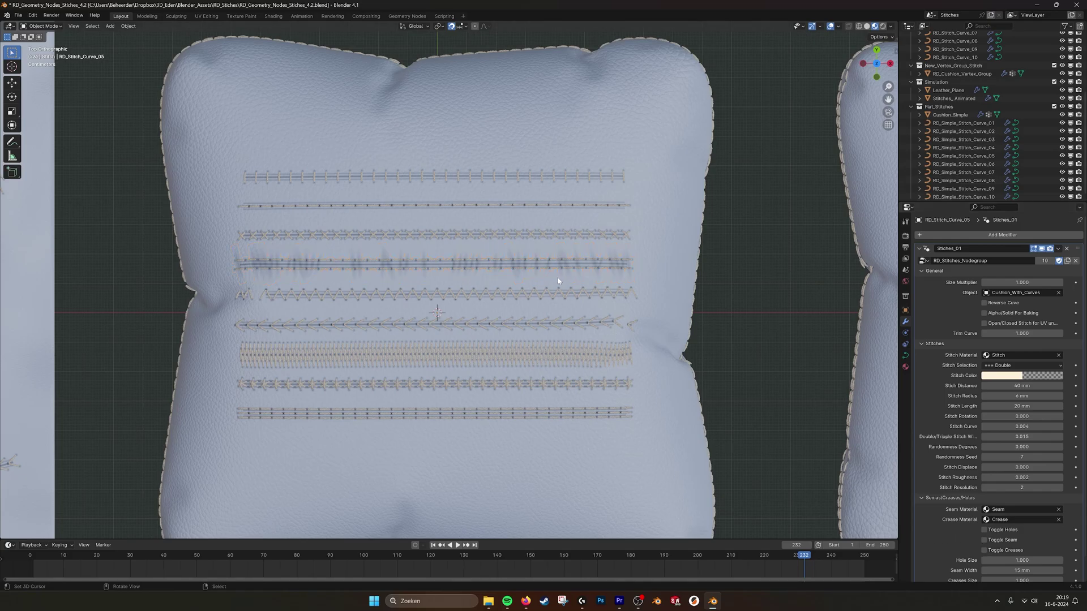
pyautogui.scroll(1, 557, 281)
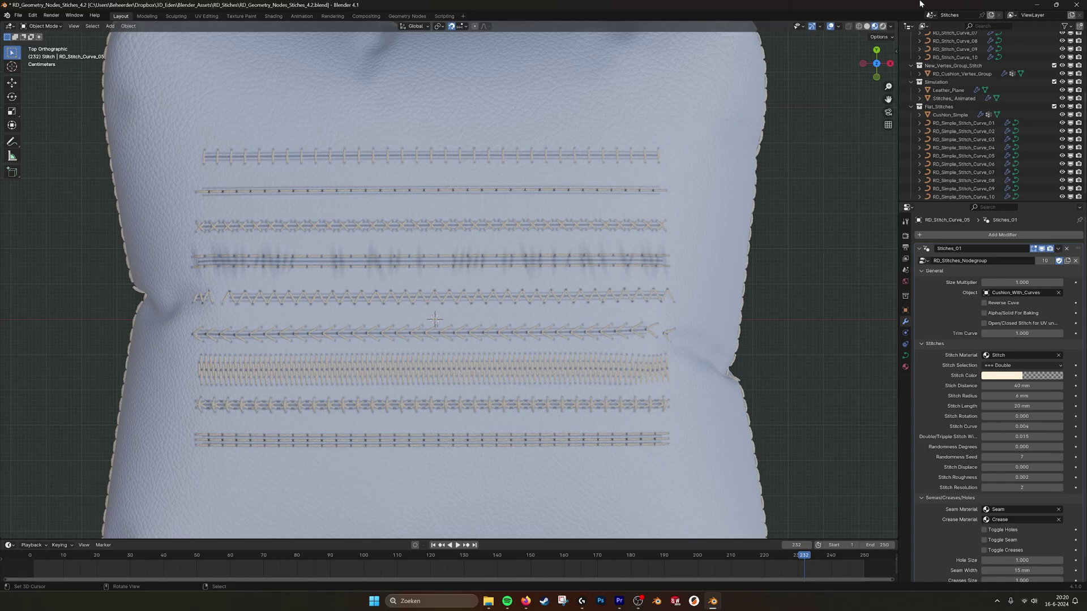
# Step: Inspect the cushion's stitch lines in rendered shading, from the whole cushion to a closer view
pyautogui.press('z')
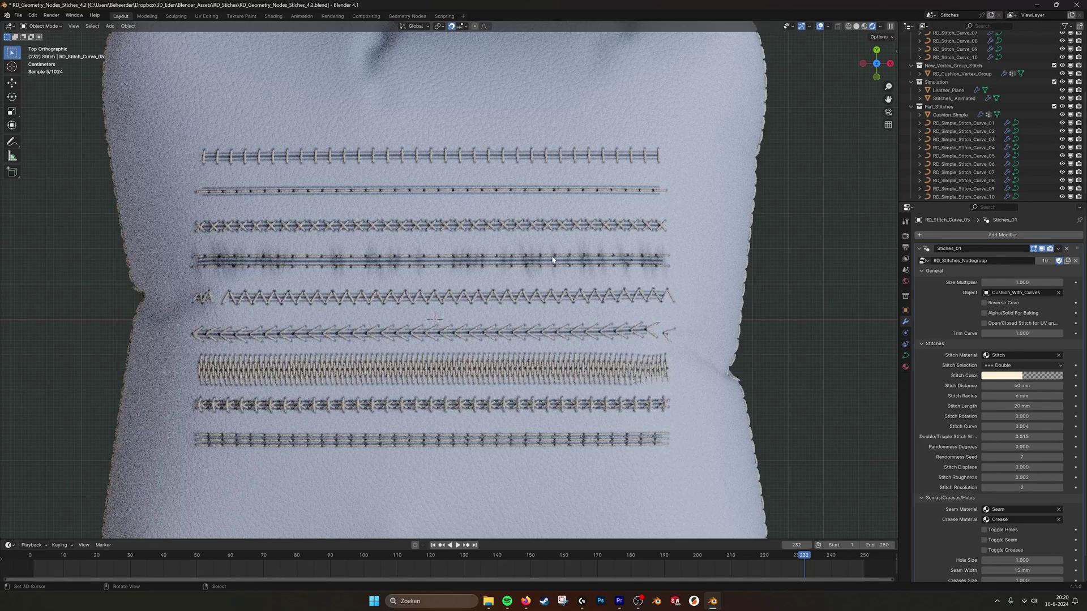
pyautogui.scroll(-2, 470, 277)
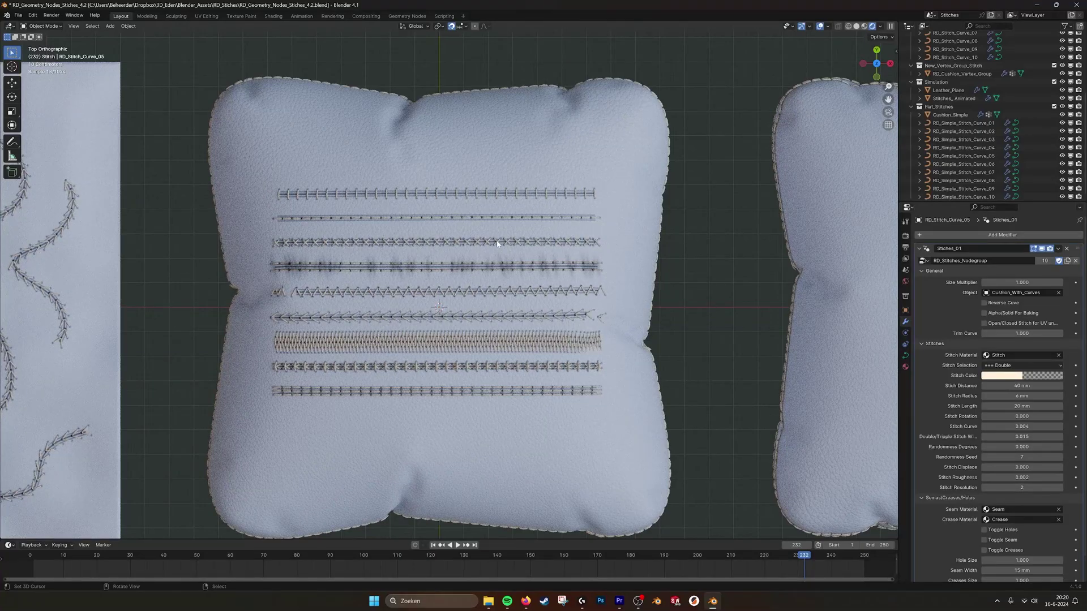
pyautogui.scroll(1, 466, 193)
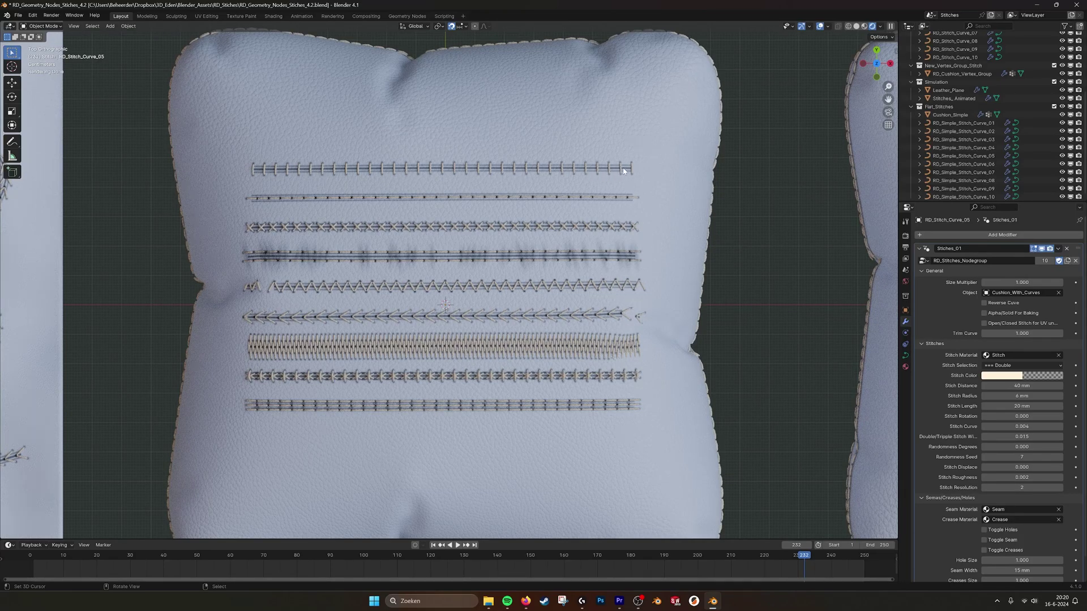
# Step: Open the Shading workspace with a rendered top orthographic view framed on the cushion's stitch lines
pyautogui.click(273, 16)
pyautogui.click(883, 26)
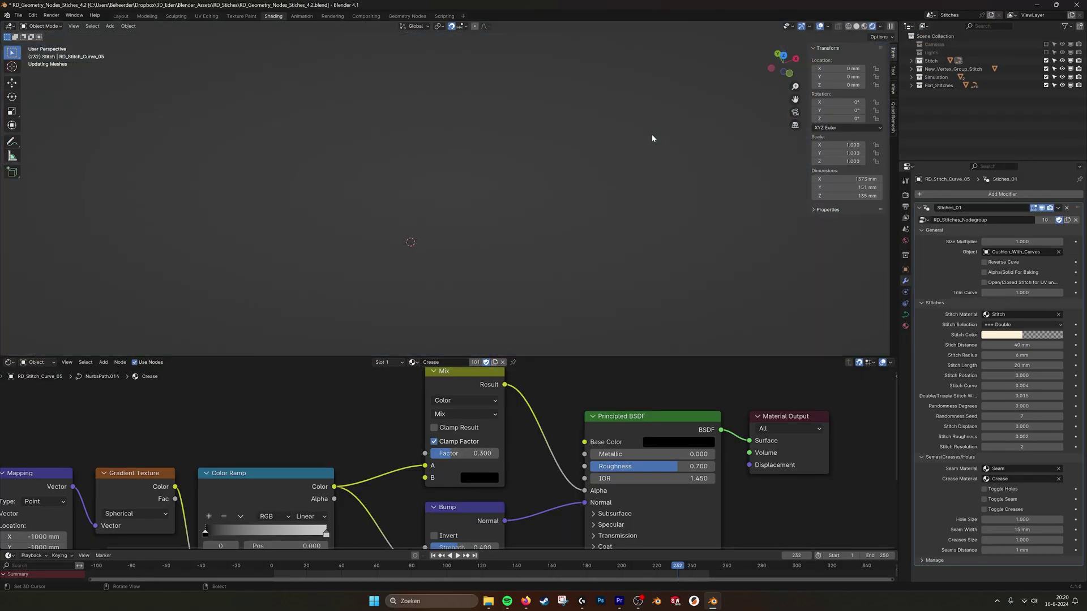
pyautogui.press('KP_7')
pyautogui.keyDown('shift'); pyautogui.moveTo(590, 226); pyautogui.dragTo(686, 94, button='middle'); pyautogui.keyUp('shift')
pyautogui.scroll(3, 685, 93)
pyautogui.keyDown('shift'); pyautogui.moveTo(578, 154); pyautogui.dragTo(574, 160, button='middle'); pyautogui.keyUp('shift')
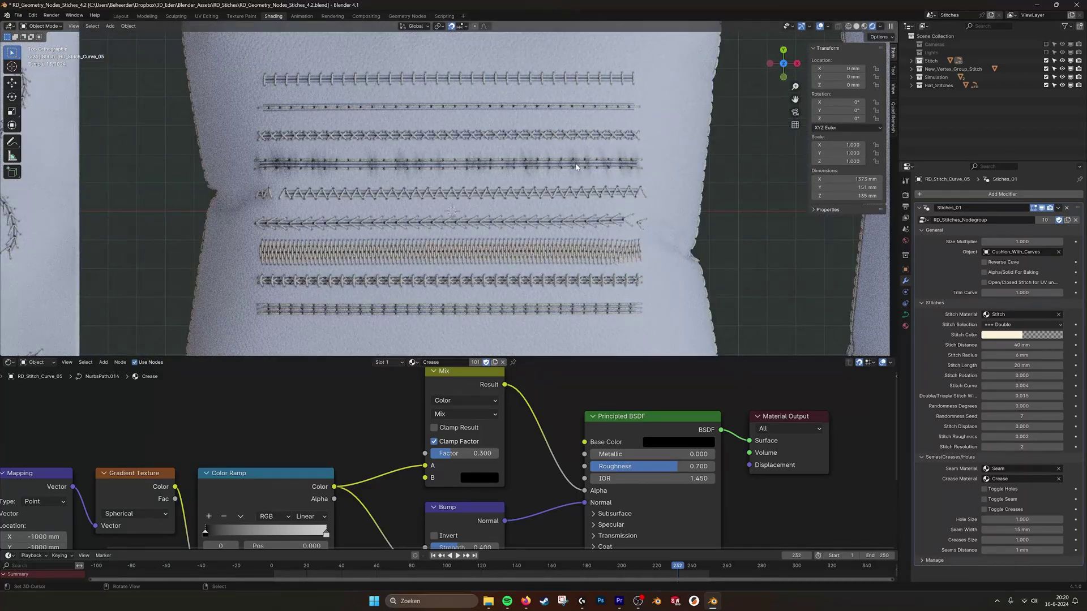
# Step: Try a Mix factor of 0.000 in the Crease material and return it to 0.300
pyautogui.moveTo(567, 370); pyautogui.dragTo(579, 343, button='middle')
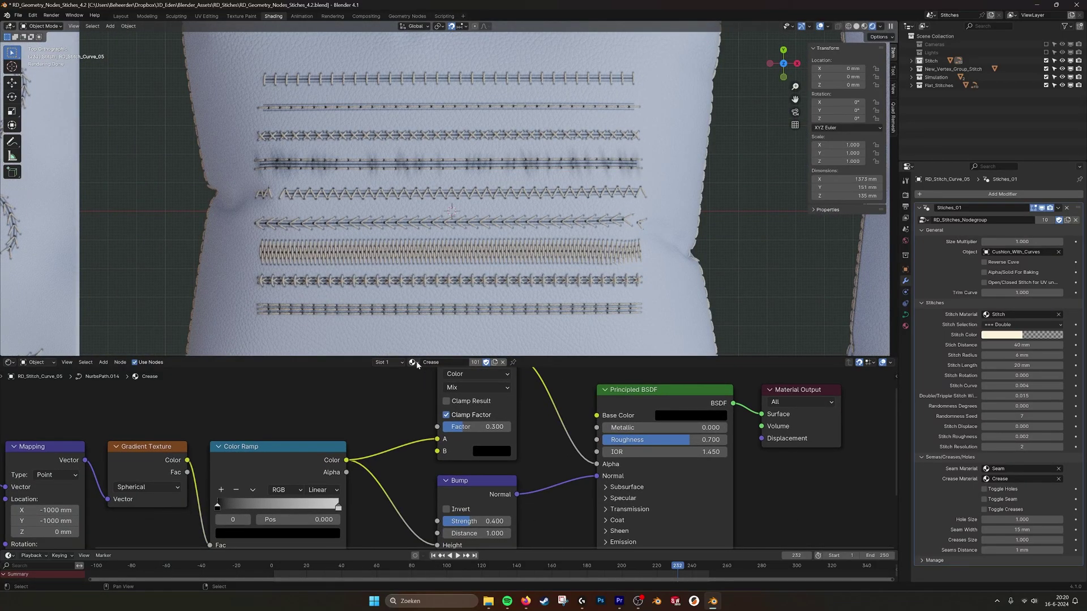
pyautogui.moveTo(488, 452); pyautogui.dragTo(491, 457, button='middle')
pyautogui.scroll(1, 539, 219)
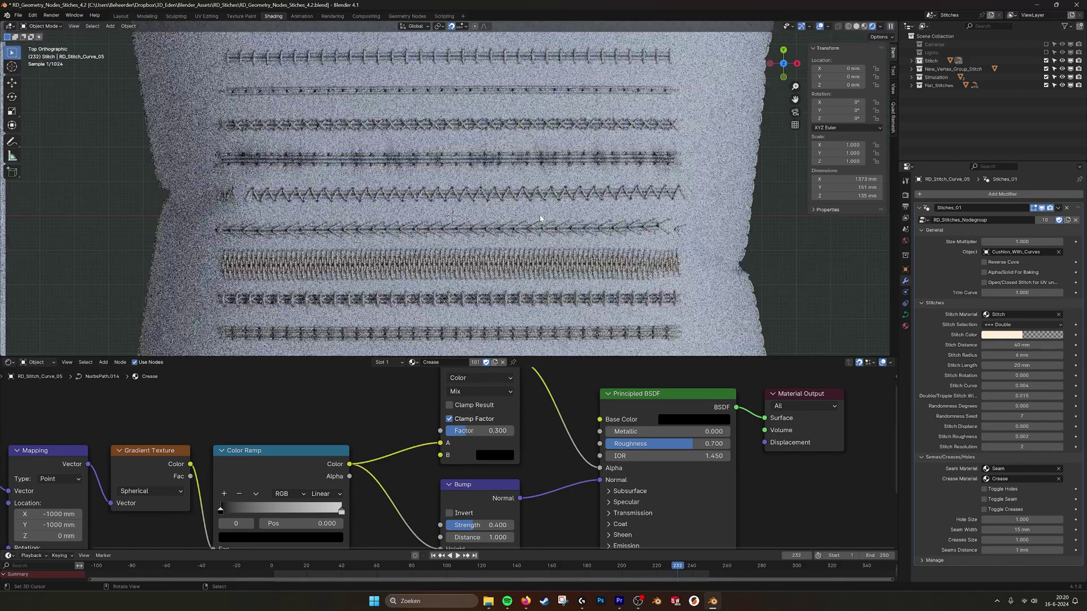
pyautogui.scroll(-2, 492, 449)
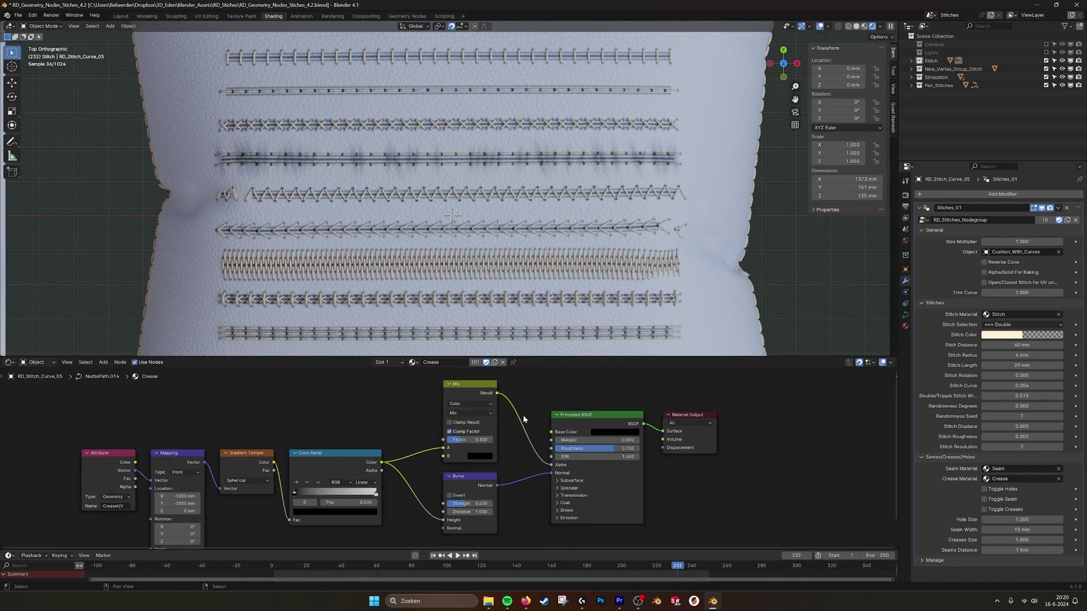
pyautogui.scroll(2, 497, 420)
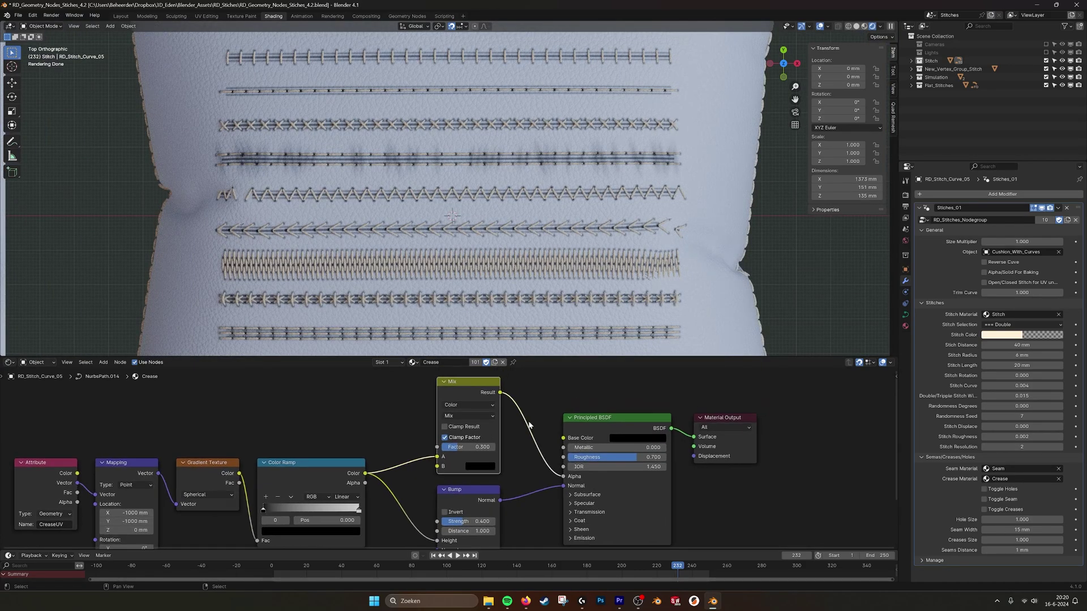
pyautogui.scroll(2, 546, 475)
pyautogui.moveTo(485, 446); pyautogui.dragTo(440, 445)
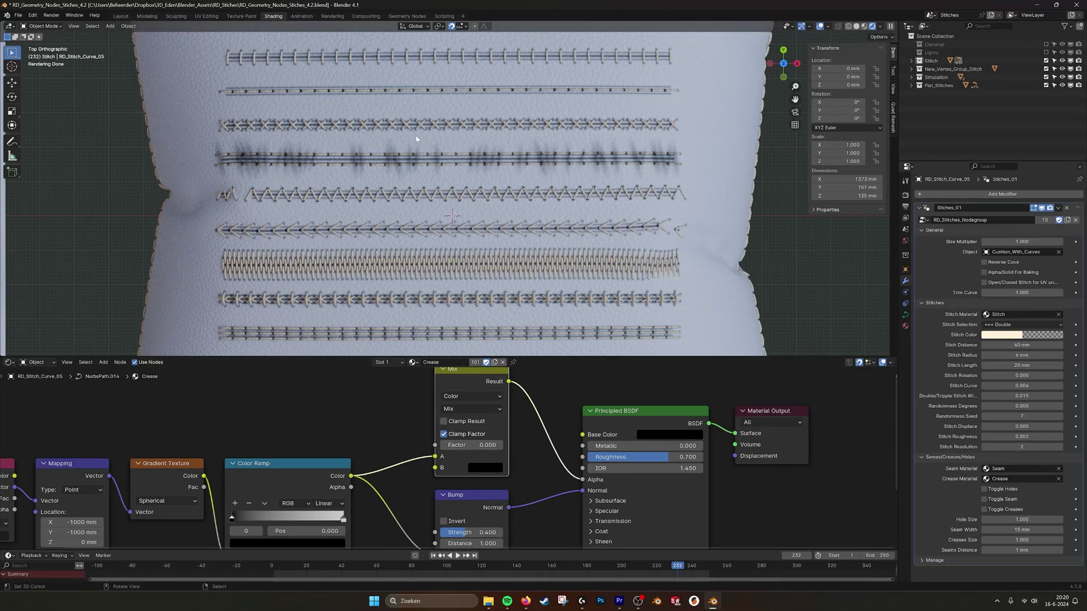
pyautogui.moveTo(491, 445); pyautogui.dragTo(510, 445)
pyautogui.moveTo(538, 442); pyautogui.dragTo(545, 454, button='middle')
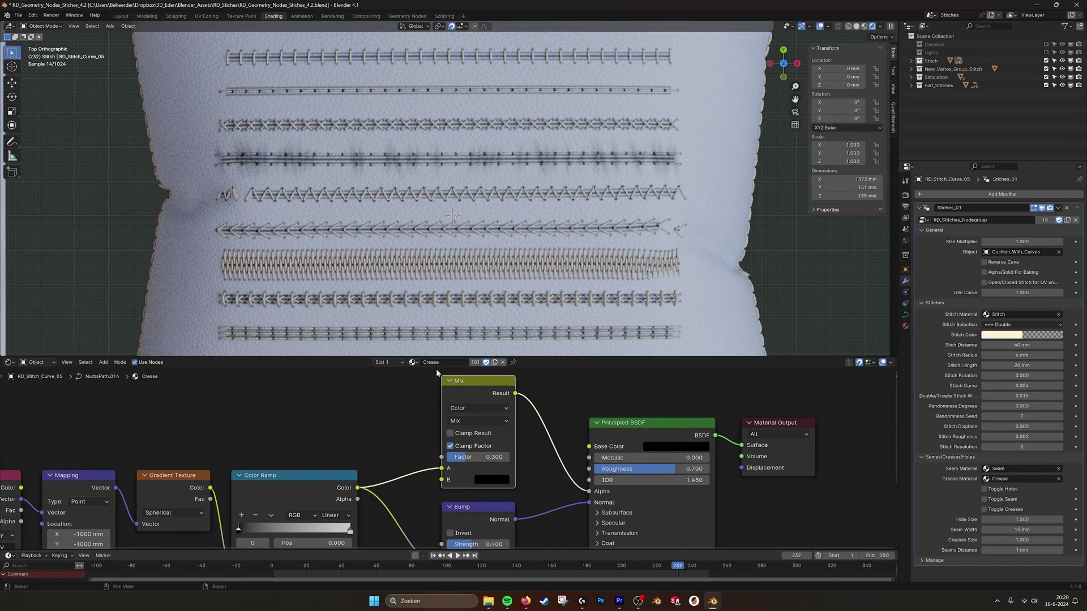
# Step: Switch the stitch curve's material slot to Seam and bring its full node tree into view
pyautogui.click(414, 362)
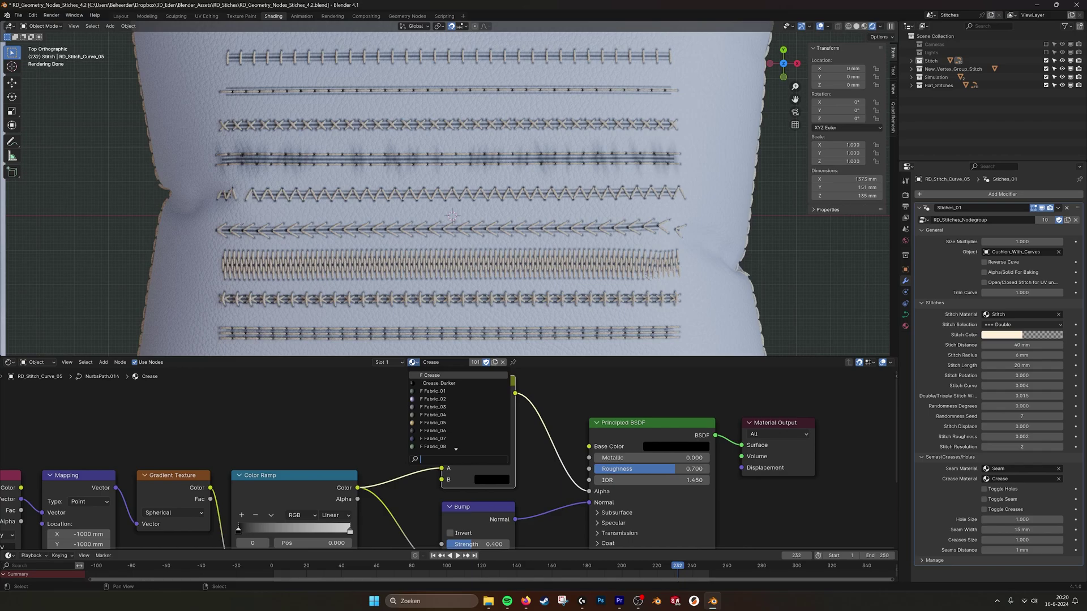
pyautogui.scroll(-5, 459, 415)
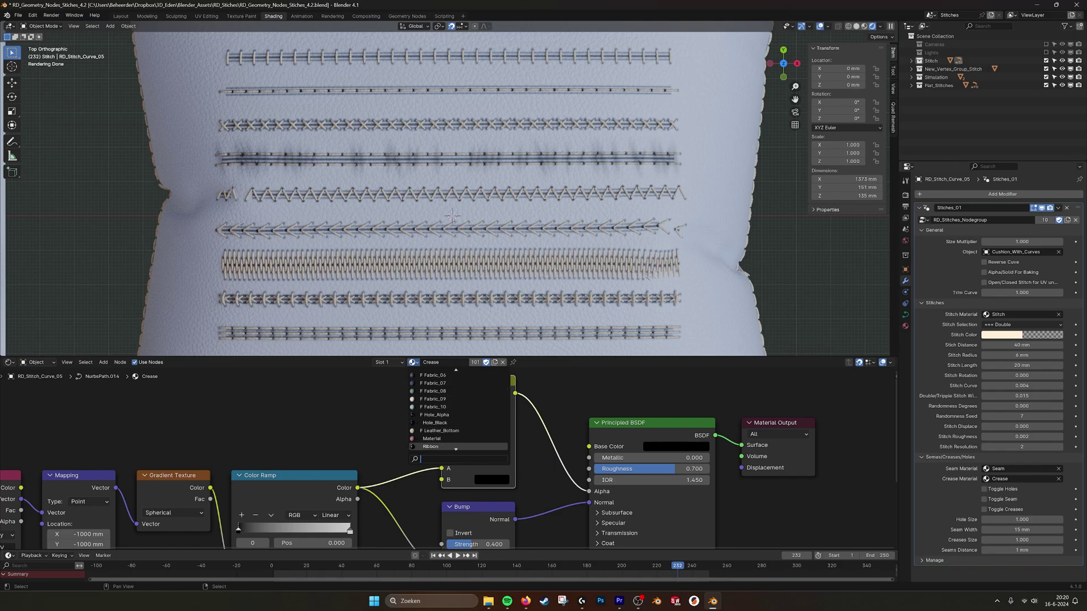
pyautogui.scroll(-5, 458, 419)
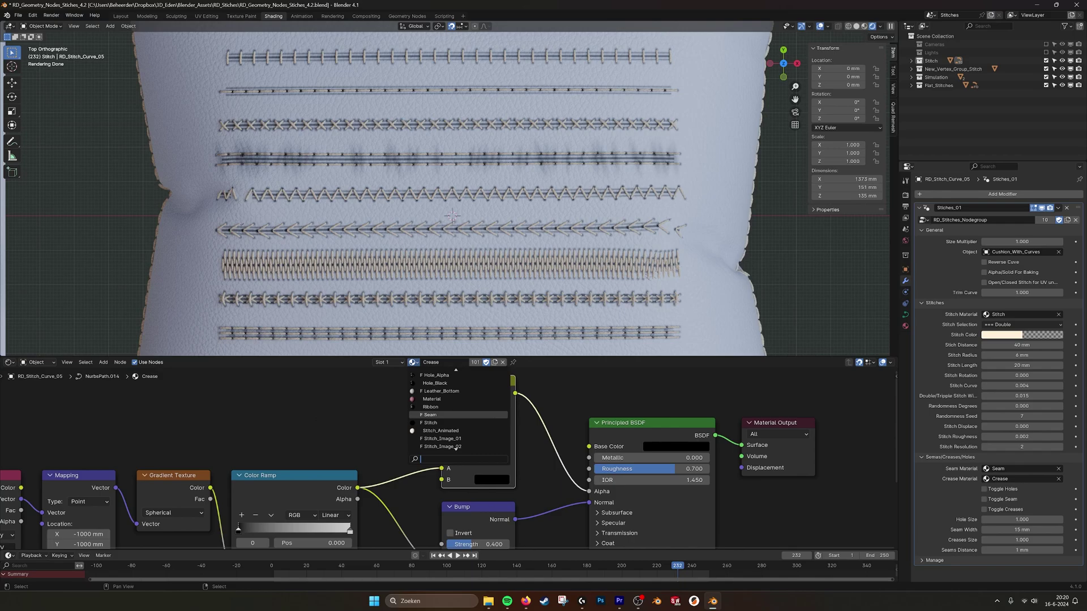
pyautogui.click(430, 415)
pyautogui.scroll(3, 471, 456)
pyautogui.scroll(-5, 478, 438)
pyautogui.moveTo(471, 456); pyautogui.dragTo(498, 448, button='middle')
pyautogui.scroll(-1, 481, 453)
pyautogui.moveTo(430, 397); pyautogui.dragTo(435, 412, button='middle')
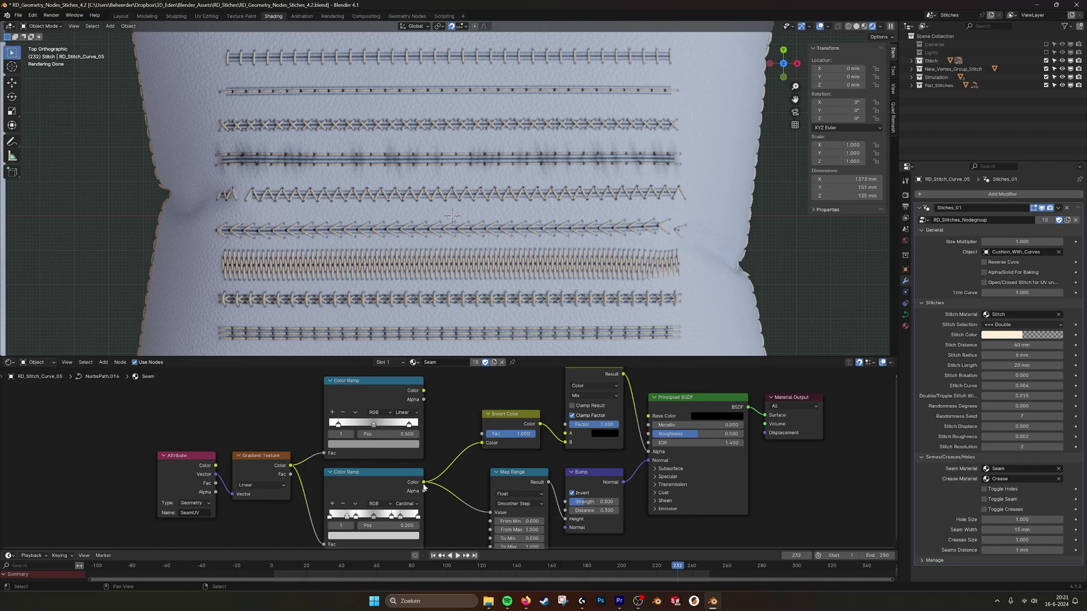
# Step: Try feeding Invert Color and Map Range from the linear Color Ramp, and return the links to the Cardinal ramp
pyautogui.keyDown('ctrl'); pyautogui.moveTo(423, 482); pyautogui.dragTo(424, 390); pyautogui.keyUp('ctrl')
pyautogui.scroll(1, 233, 102)
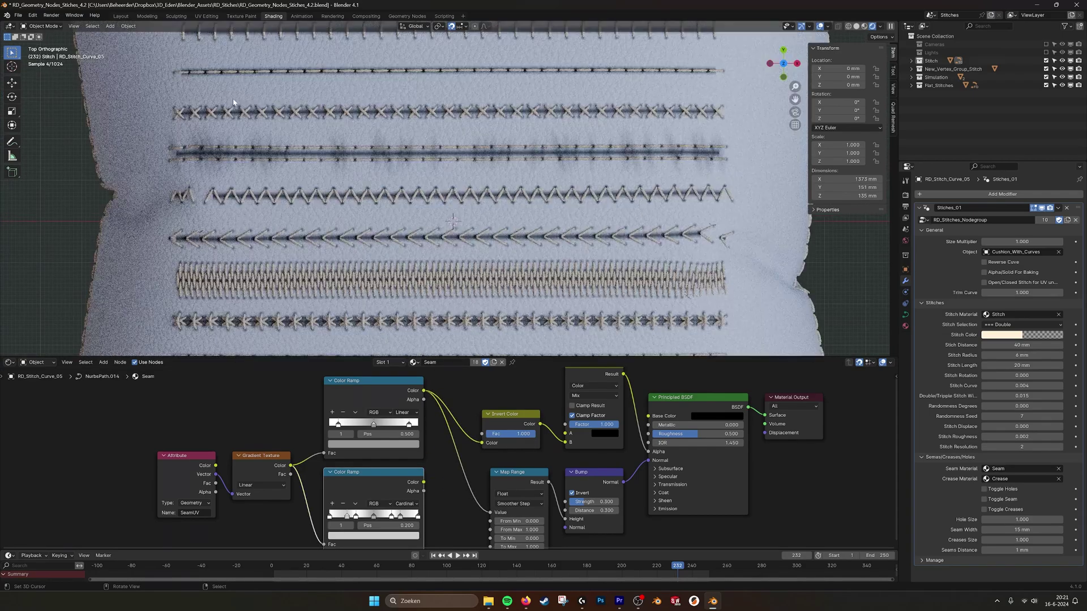
pyautogui.scroll(-1, 409, 137)
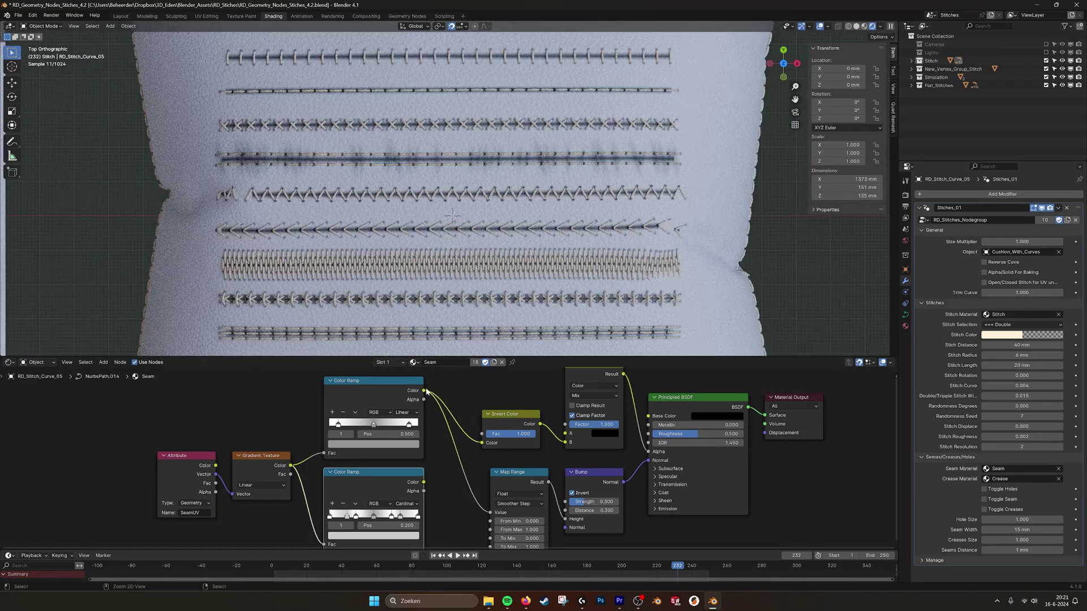
pyautogui.keyDown('ctrl'); pyautogui.moveTo(423, 390); pyautogui.dragTo(426, 484); pyautogui.keyUp('ctrl')
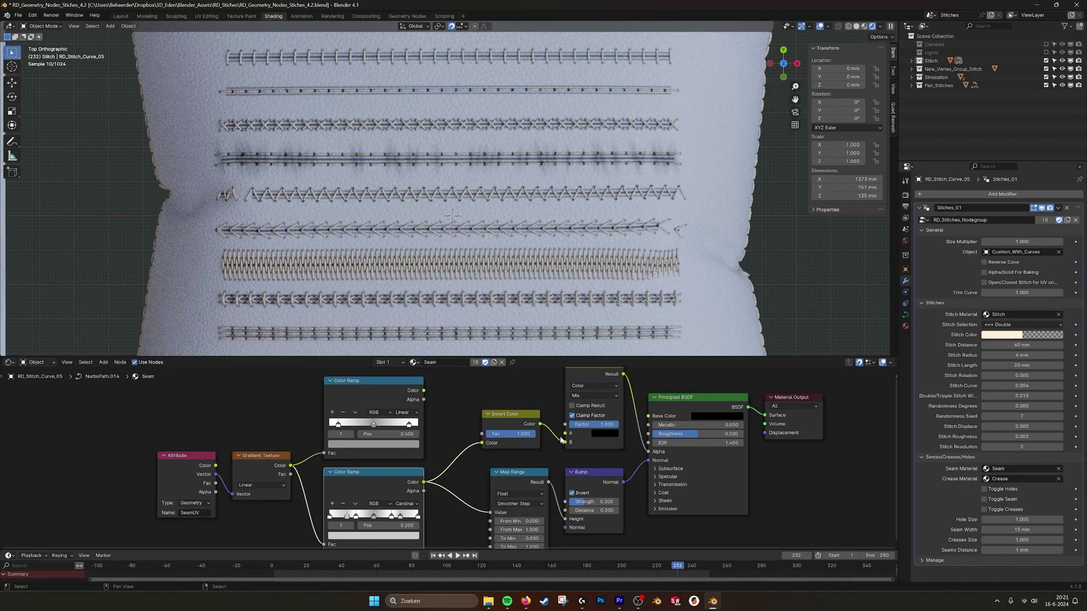
# Step: Try a Mix factor of 0.398 in the Seam material and return it to 1.000
pyautogui.moveTo(566, 441); pyautogui.dragTo(493, 446, button='middle')
pyautogui.scroll(1, 493, 446)
pyautogui.moveTo(545, 422); pyautogui.dragTo(519, 449, button='middle')
pyautogui.scroll(1, 505, 442)
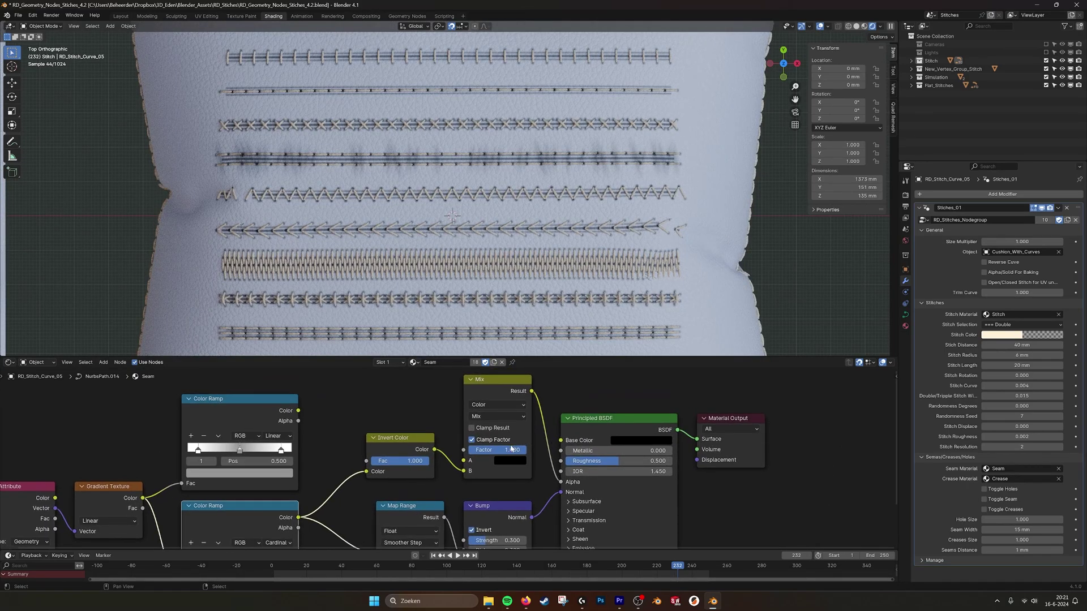
pyautogui.moveTo(519, 449); pyautogui.dragTo(492, 449)
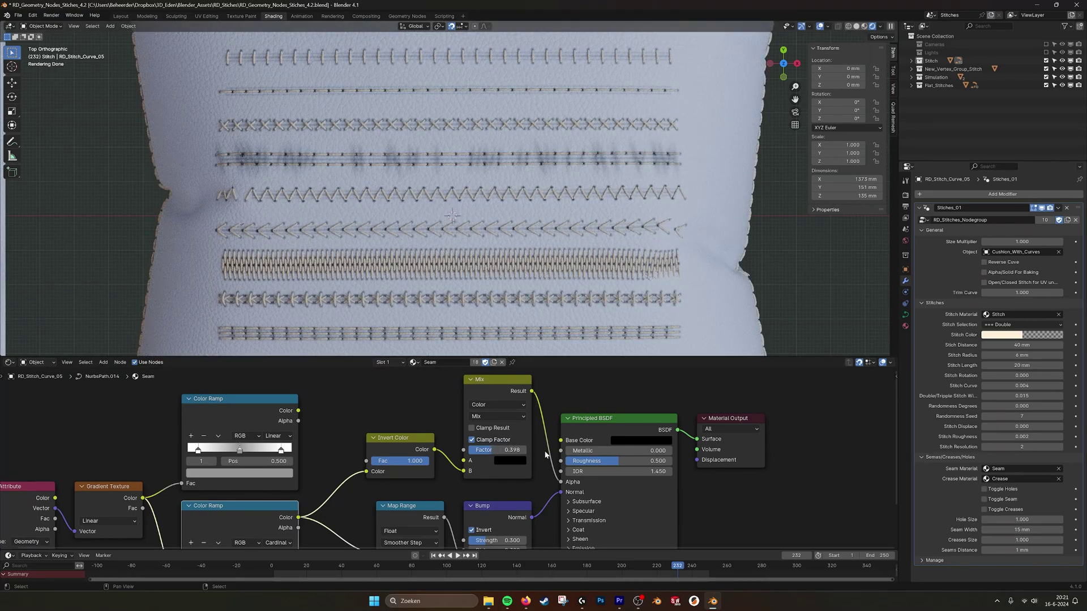
pyautogui.moveTo(496, 451); pyautogui.dragTo(532, 449)
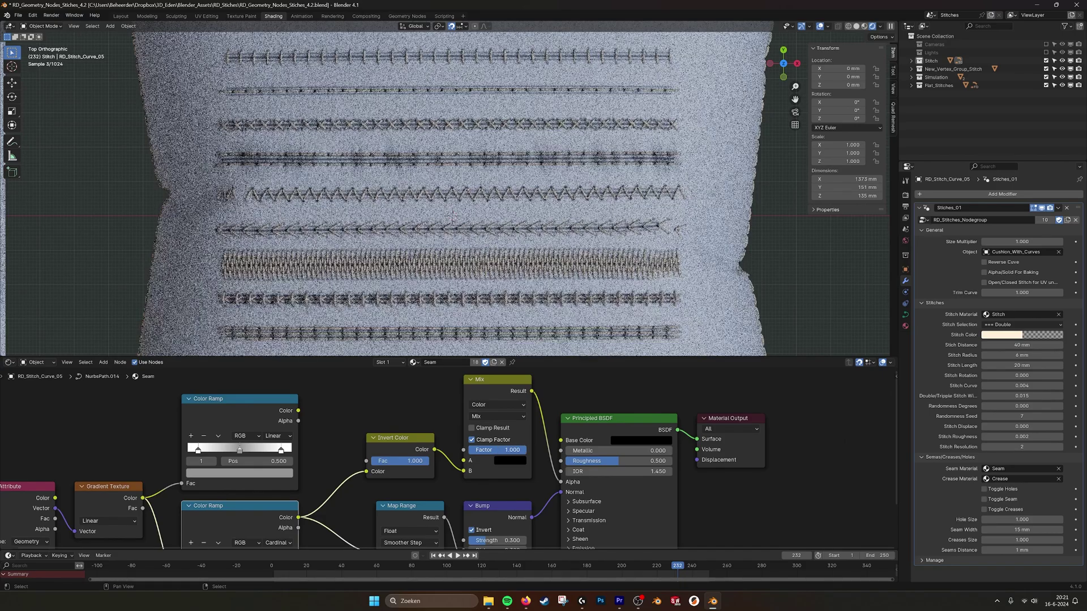
# Step: Select the Seam material's Bump node to inspect its strength and distance settings
pyautogui.moveTo(498, 513); pyautogui.dragTo(516, 463, button='middle')
pyautogui.scroll(-1, 517, 463)
pyautogui.click(521, 465)
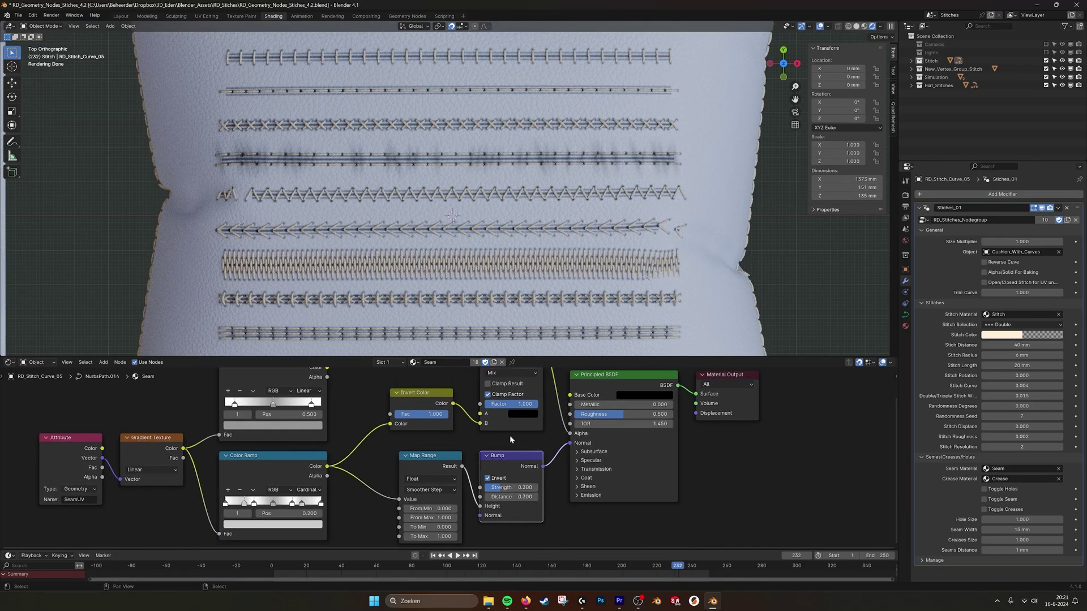
# Step: Enable Toggle Creases for the Double stitch line RD_Stitch_Curve_05, with the cushion shown in perspective
pyautogui.scroll(4, 486, 292)
pyautogui.moveTo(486, 292); pyautogui.dragTo(521, 152, button='middle')
pyautogui.scroll(-7, 514, 260)
pyautogui.scroll(5, 521, 151)
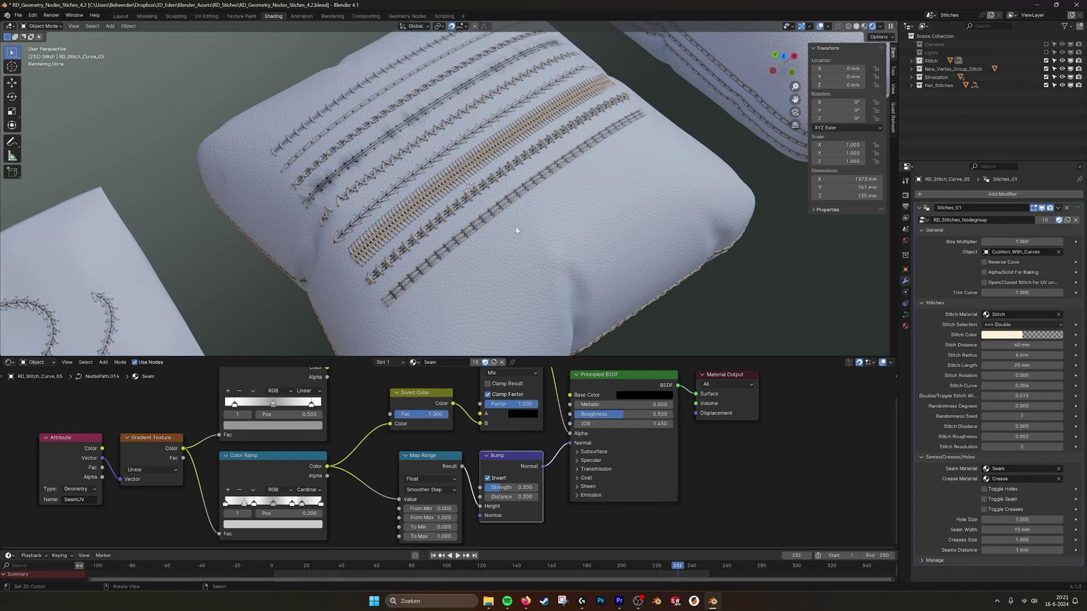
pyautogui.moveTo(516, 230)
pyautogui.mouseDown(button='middle')
pyautogui.moveTo(537, 215)
pyautogui.moveTo(508, 240)
pyautogui.mouseUp(button='middle')
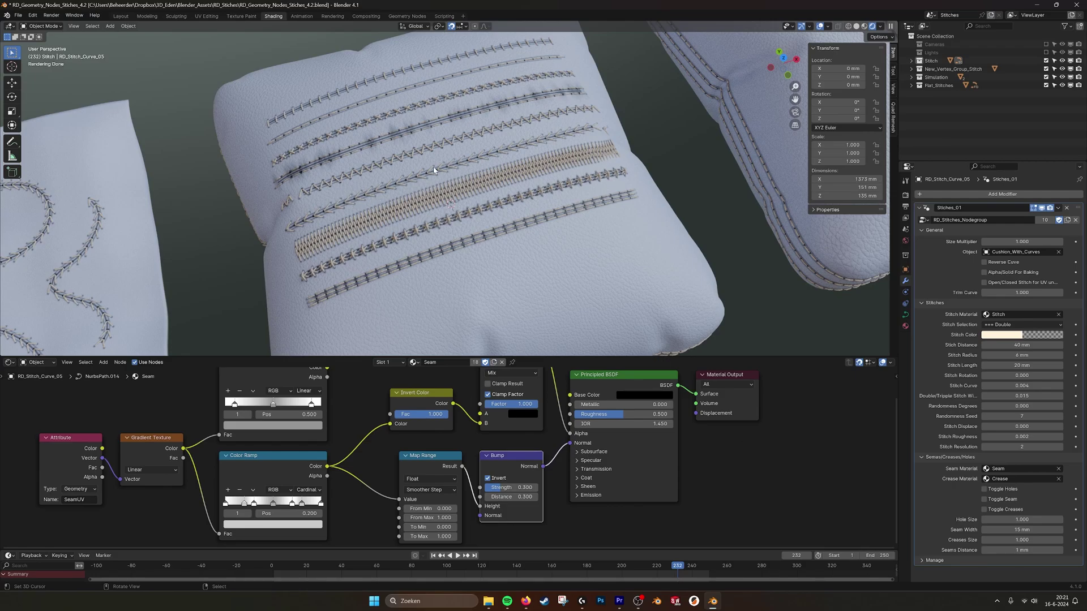
pyautogui.click(984, 509)
pyautogui.moveTo(614, 226); pyautogui.dragTo(541, 309, button='middle')
# Step: Switch the stitch curve's material slot to Stitch and frame its node tree
pyautogui.click(413, 362)
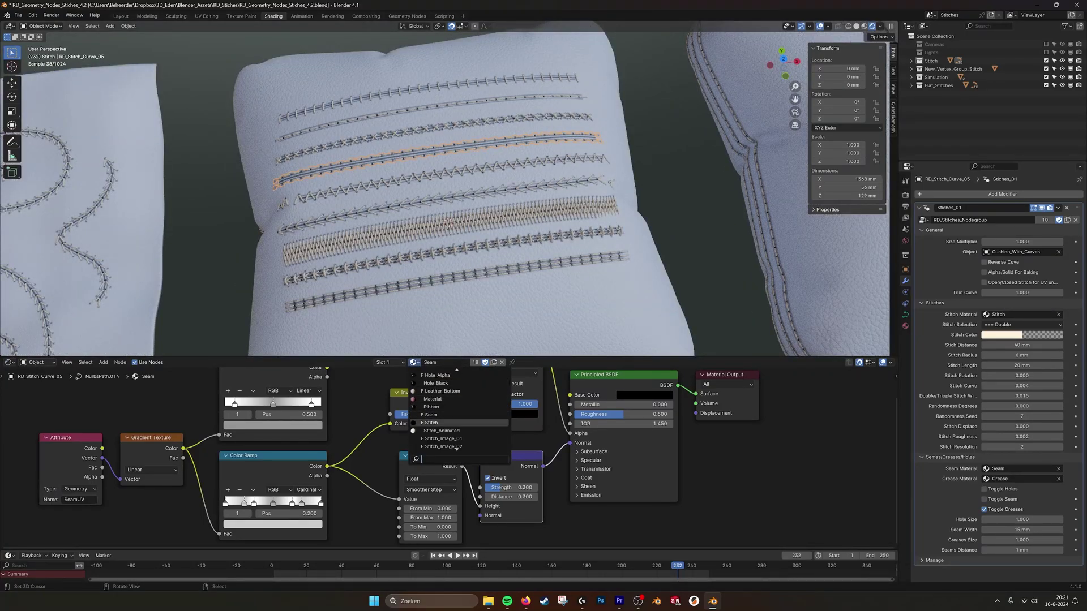
pyautogui.click(433, 422)
pyautogui.scroll(-11, 572, 448)
pyautogui.moveTo(451, 428); pyautogui.dragTo(574, 401, button='middle')
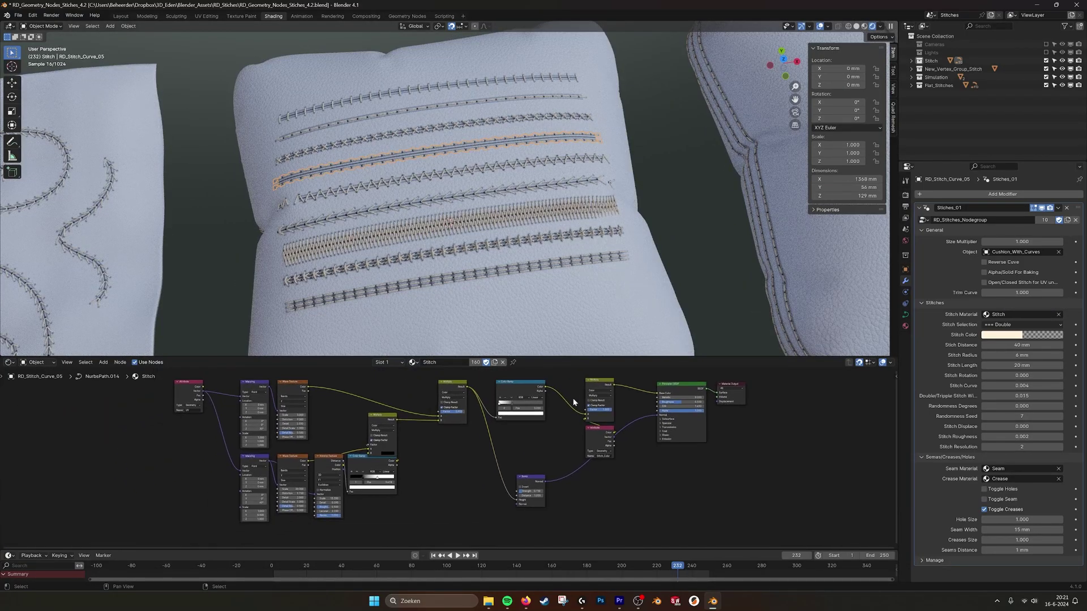
pyautogui.scroll(4, 488, 376)
pyautogui.moveTo(391, 401); pyautogui.dragTo(453, 421, button='middle')
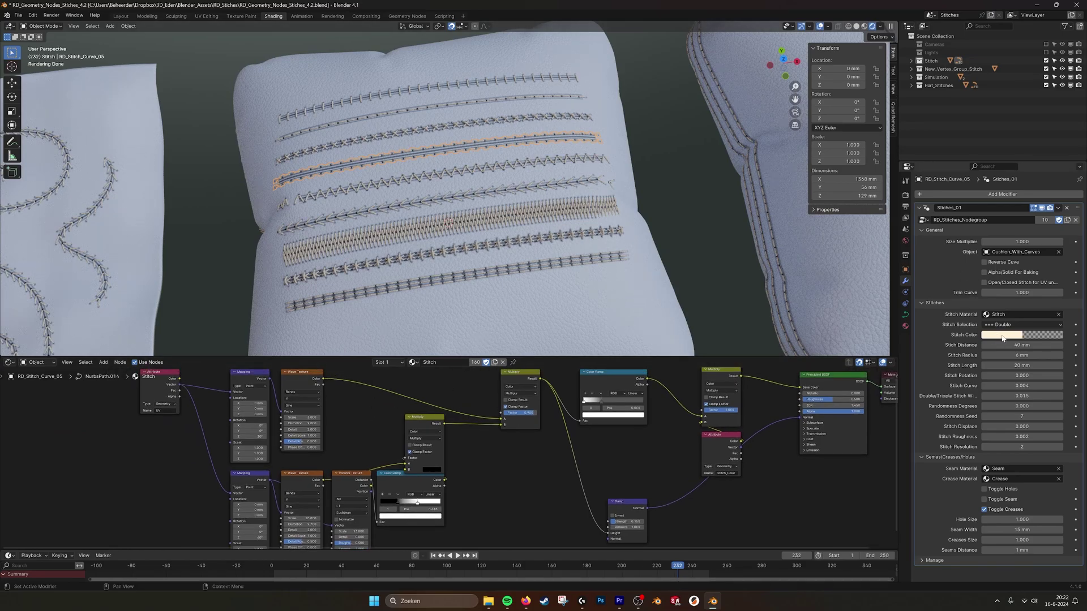
# Step: Show a close-up of the selected Double stitch line in Material Preview shading
pyautogui.scroll(6, 538, 150)
pyautogui.scroll(-4, 547, 229)
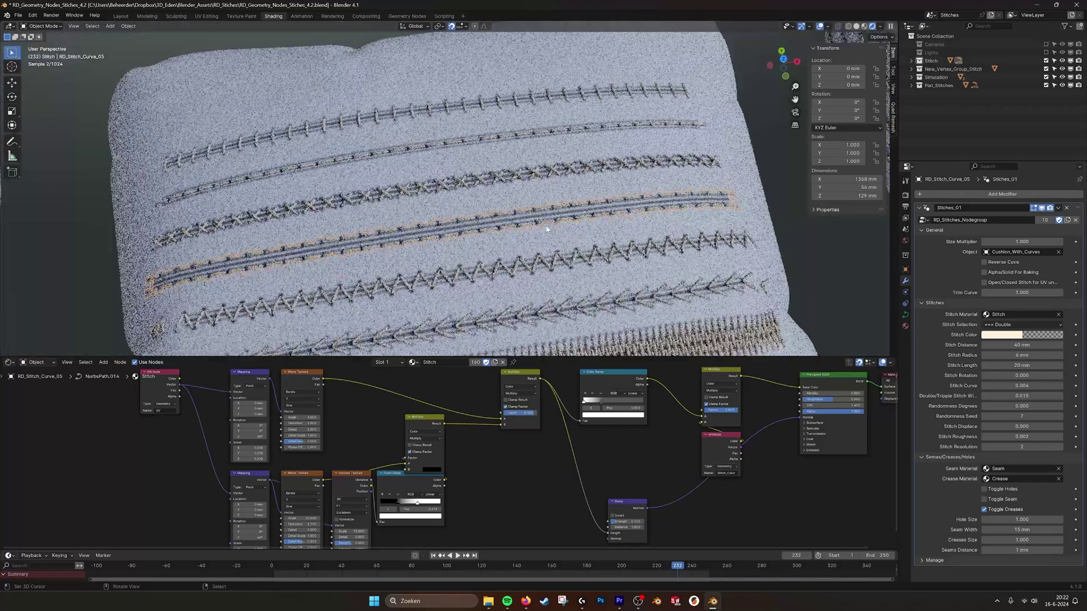
pyautogui.scroll(5, 547, 229)
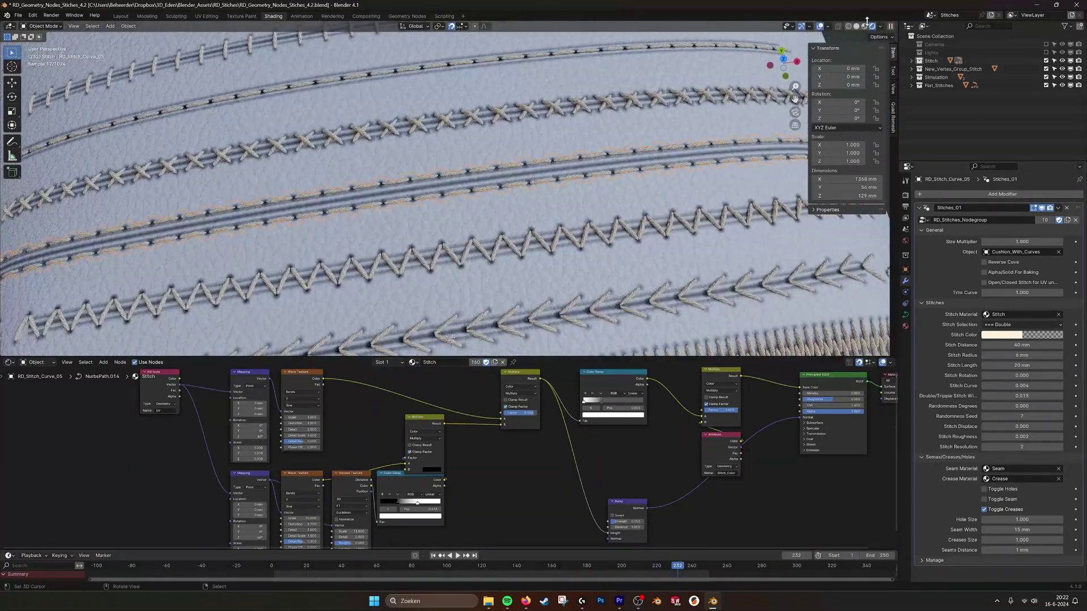
pyautogui.click(865, 26)
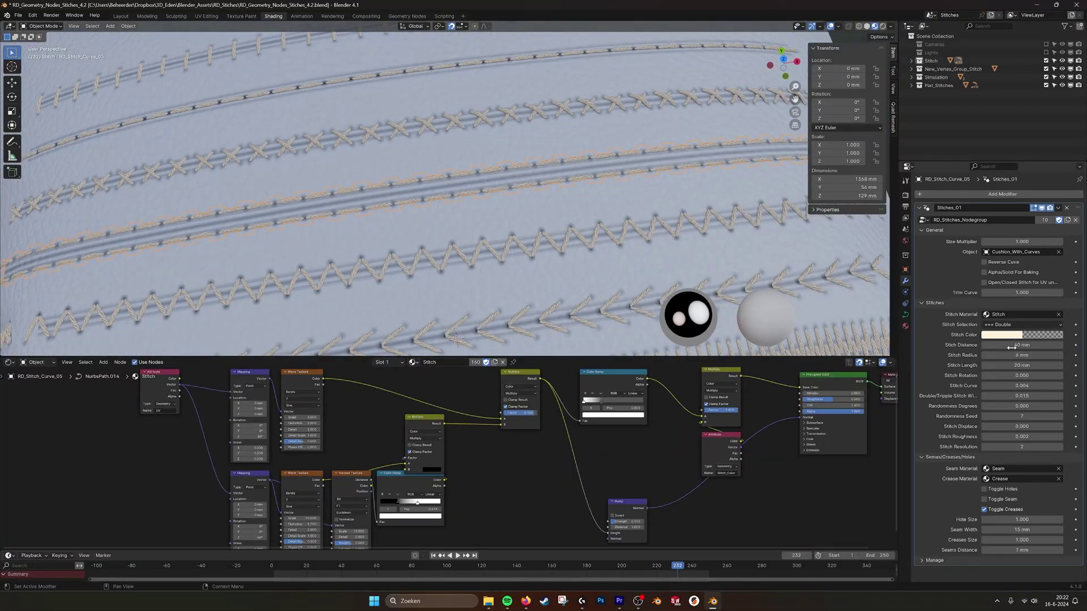
# Step: Try other stitch colors on the Double stitch line, including red and a light orange
pyautogui.click(1018, 336)
pyautogui.click(1015, 275)
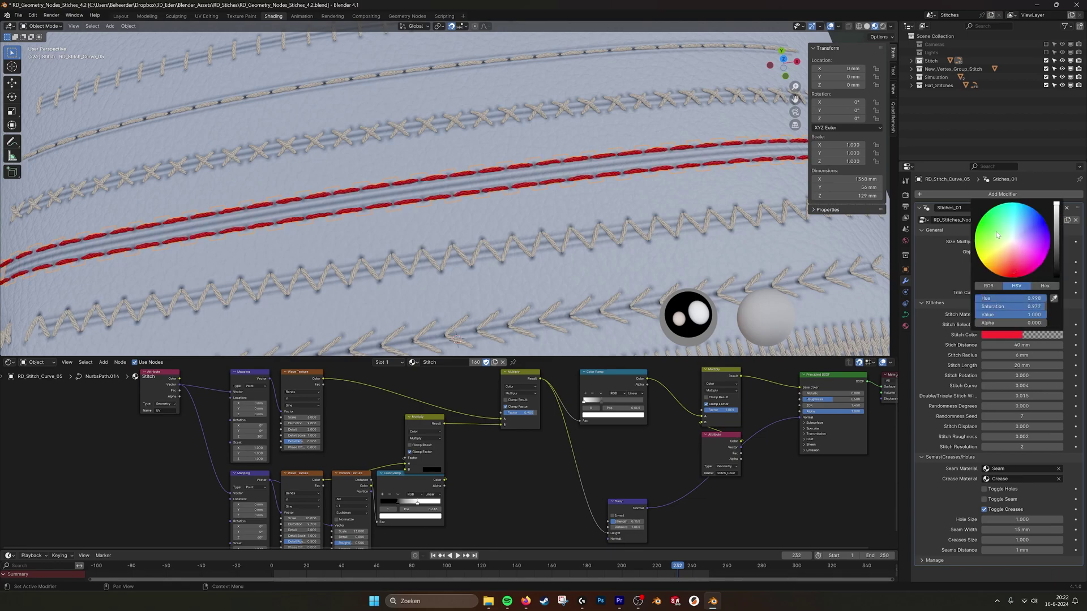
pyautogui.click(1010, 212)
pyautogui.click(983, 242)
pyautogui.click(1005, 248)
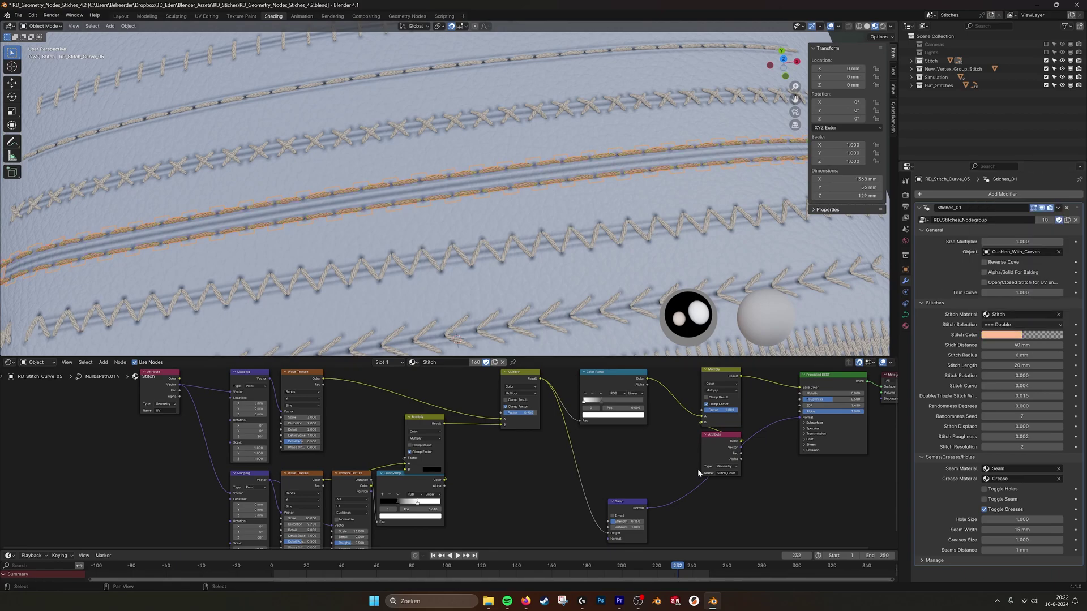
# Step: Examine the Stitch material's Stitch_Color Attribute node and the texture nodes that build its pattern
pyautogui.moveTo(674, 446); pyautogui.dragTo(544, 446, button='middle')
pyautogui.scroll(1, 606, 485)
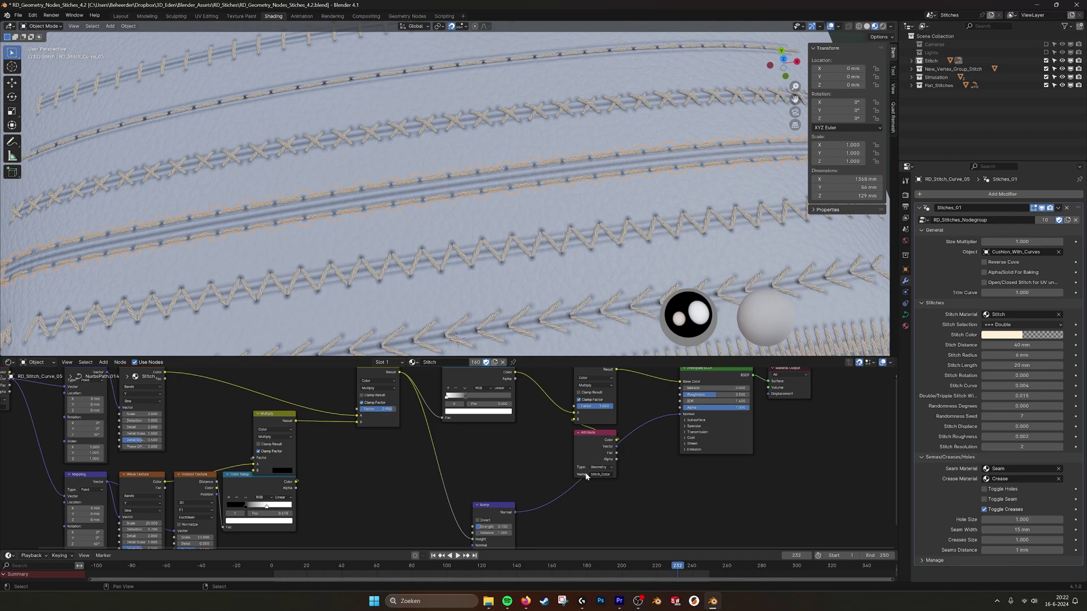
pyautogui.moveTo(586, 477); pyautogui.dragTo(584, 509, button='middle')
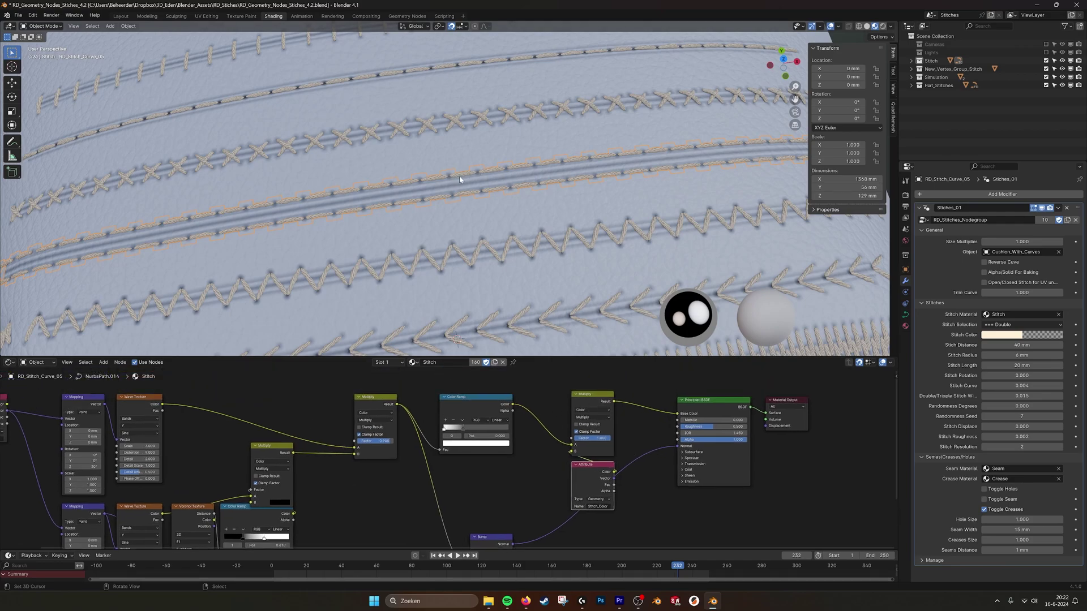
pyautogui.moveTo(196, 463); pyautogui.dragTo(360, 453, button='middle')
pyautogui.scroll(-4, 360, 451)
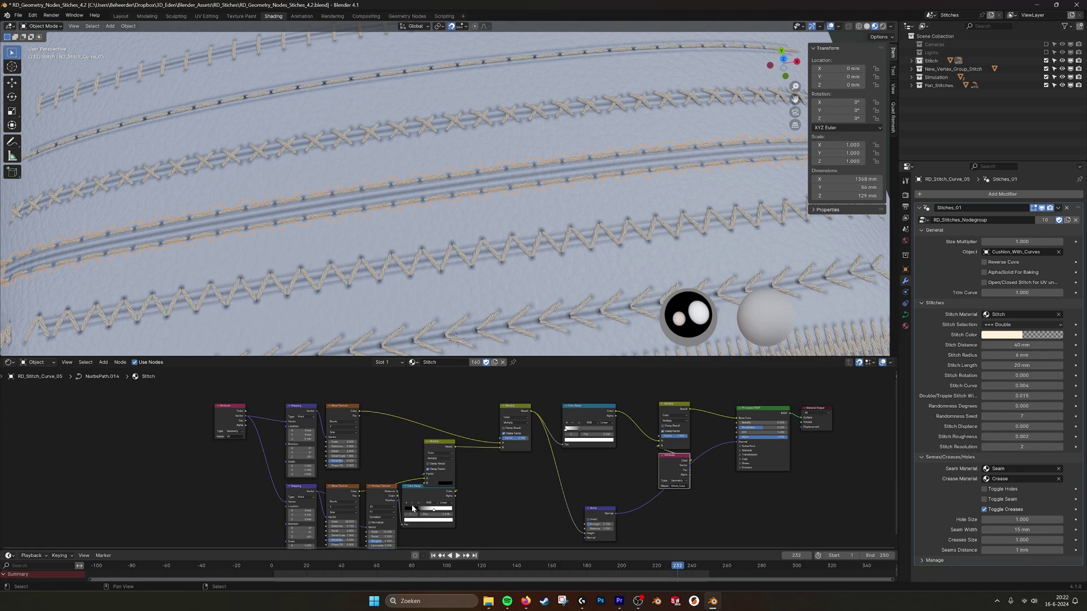
# Step: Review the Stitch material's node tree through to its output and show the whole cushion with its stitch rows
pyautogui.moveTo(383, 488); pyautogui.dragTo(392, 442, button='middle')
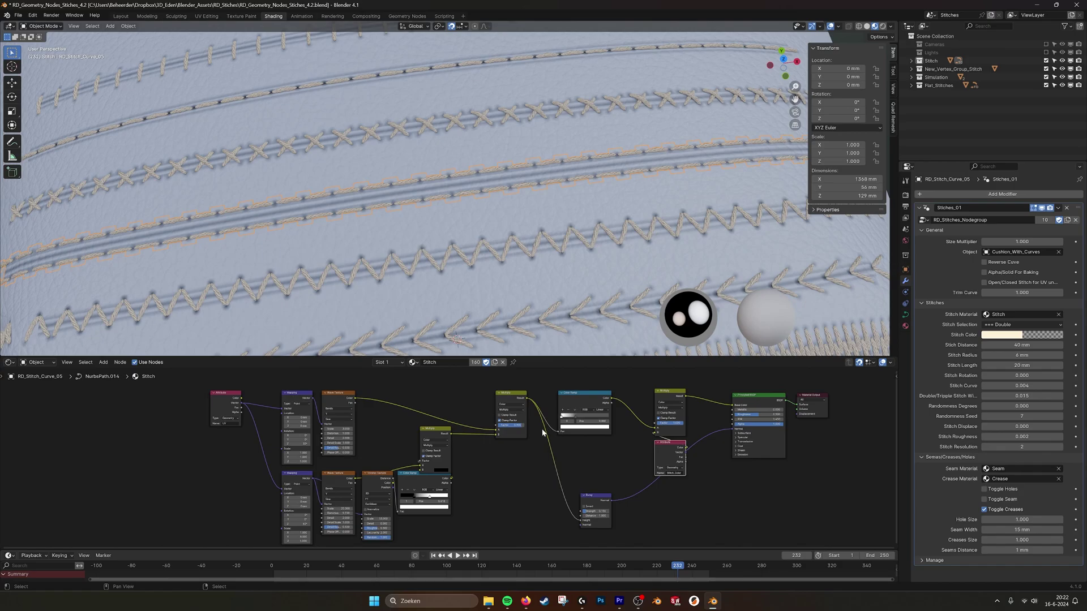
pyautogui.moveTo(542, 433); pyautogui.dragTo(510, 446, button='middle')
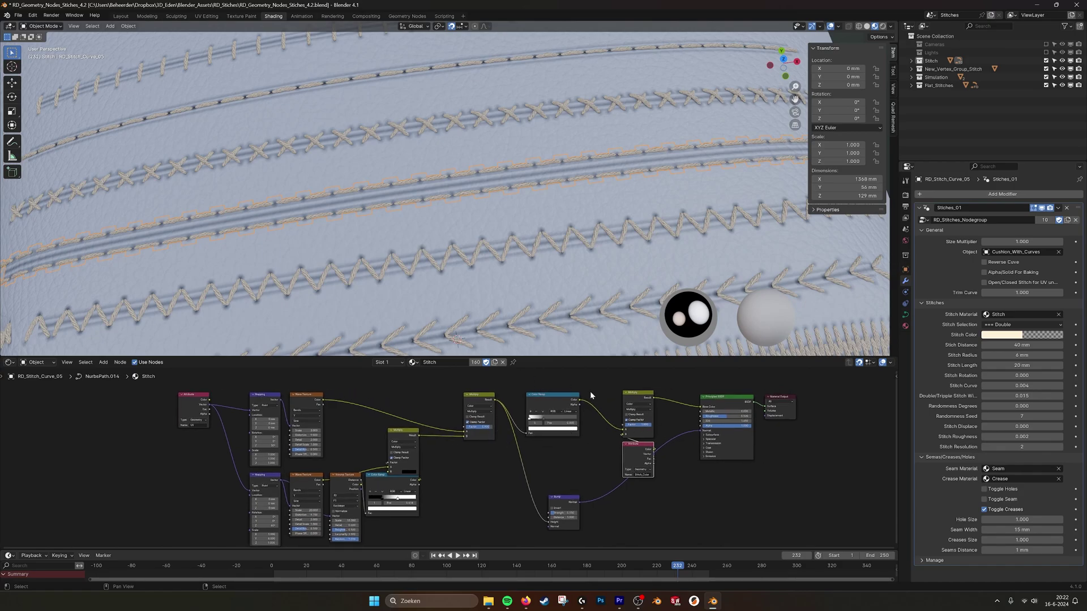
pyautogui.scroll(-6, 561, 269)
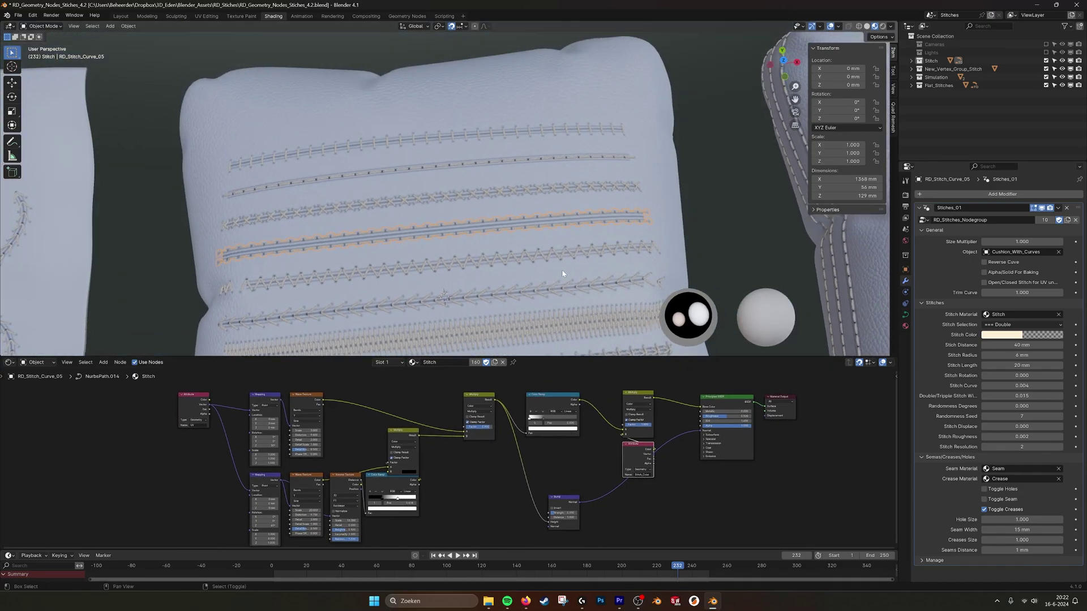
pyautogui.keyDown('shift'); pyautogui.moveTo(561, 273); pyautogui.dragTo(583, 243, button='middle'); pyautogui.keyUp('shift')
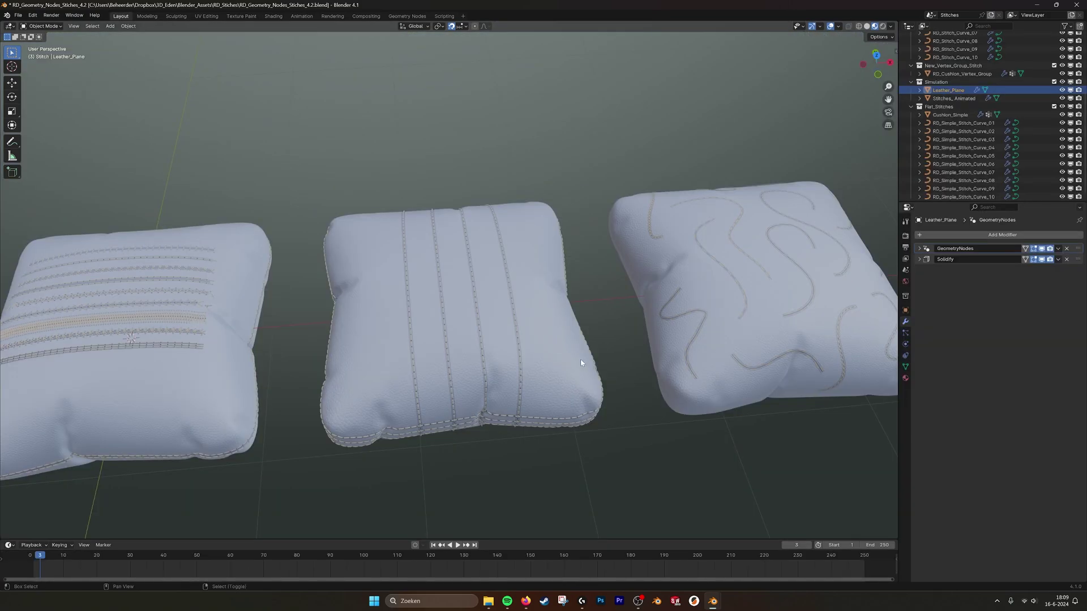
# Step: Show an overview of the leather plane and the three stitched cushions side by side
pyautogui.moveTo(753, 347); pyautogui.dragTo(626, 350, button='middle')
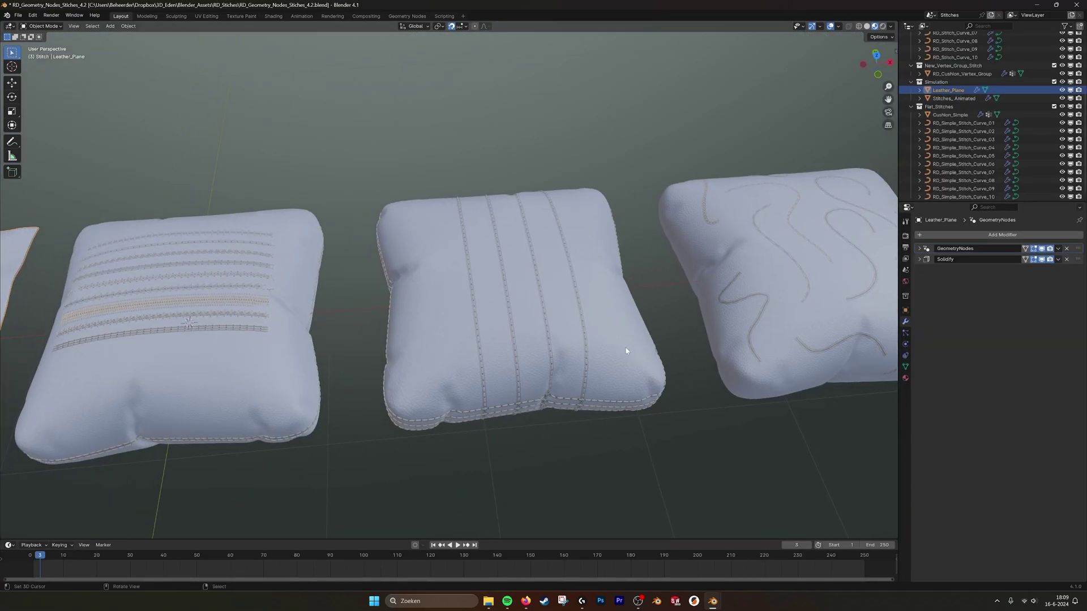
pyautogui.scroll(-3, 625, 351)
pyautogui.keyDown('shift'); pyautogui.moveTo(531, 352); pyautogui.dragTo(560, 366, button='middle'); pyautogui.keyUp('shift')
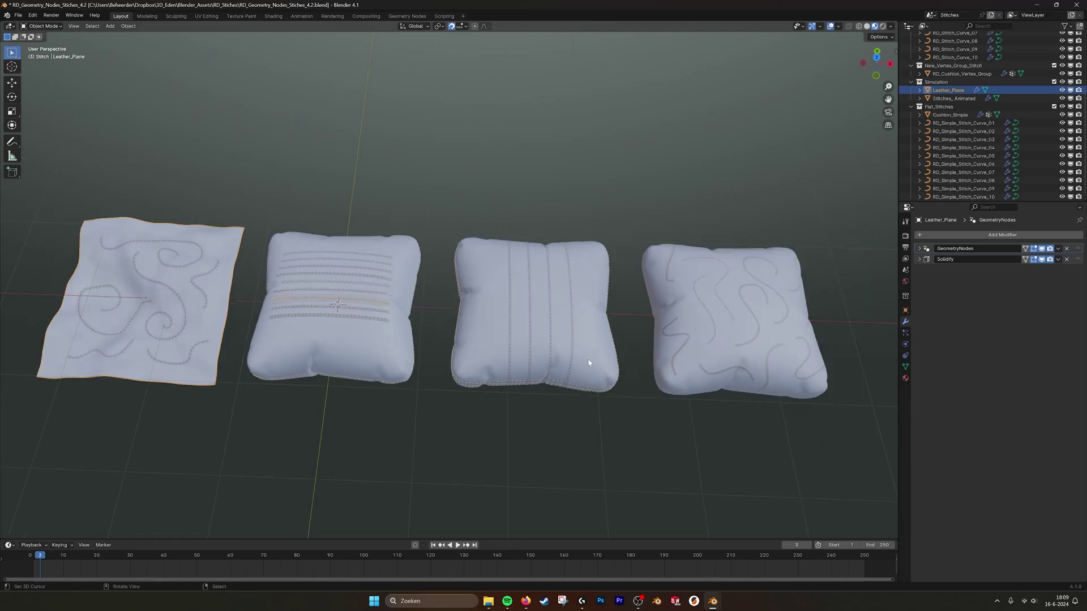